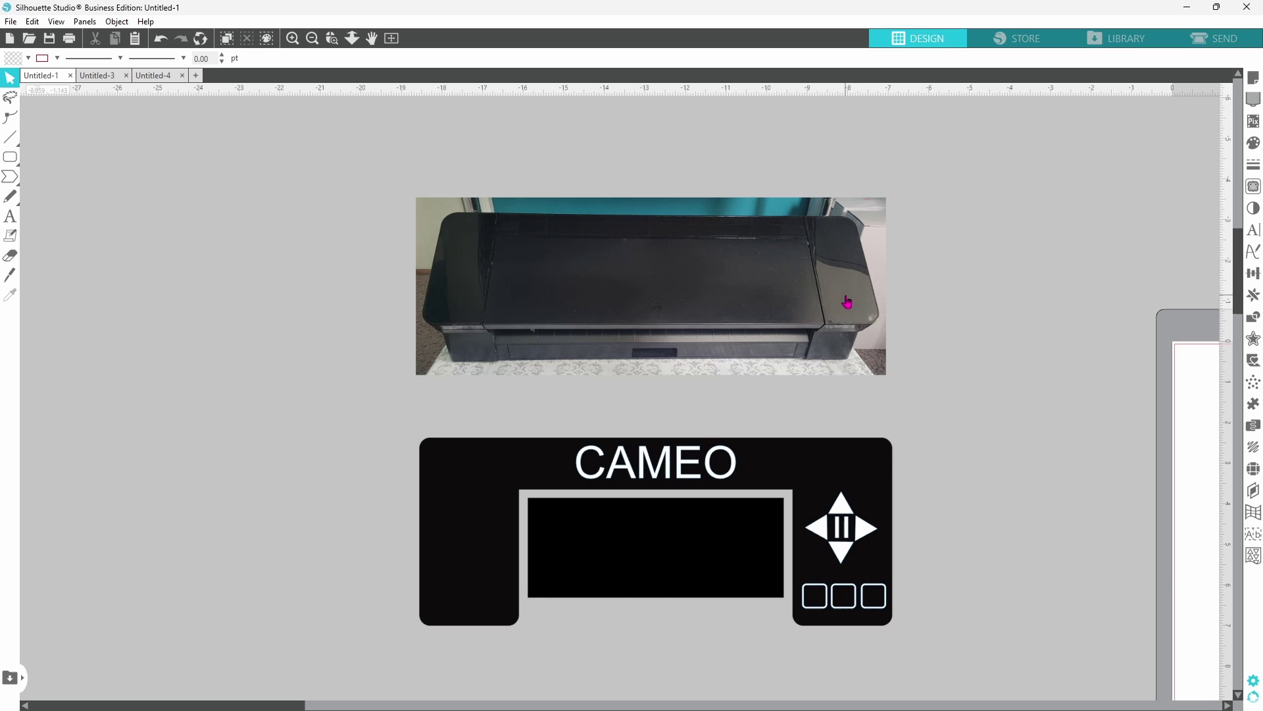
Drag the lower cutter photo off the cutting mat onto the grey workspace at left.
scroll(847, 302, right, 1)
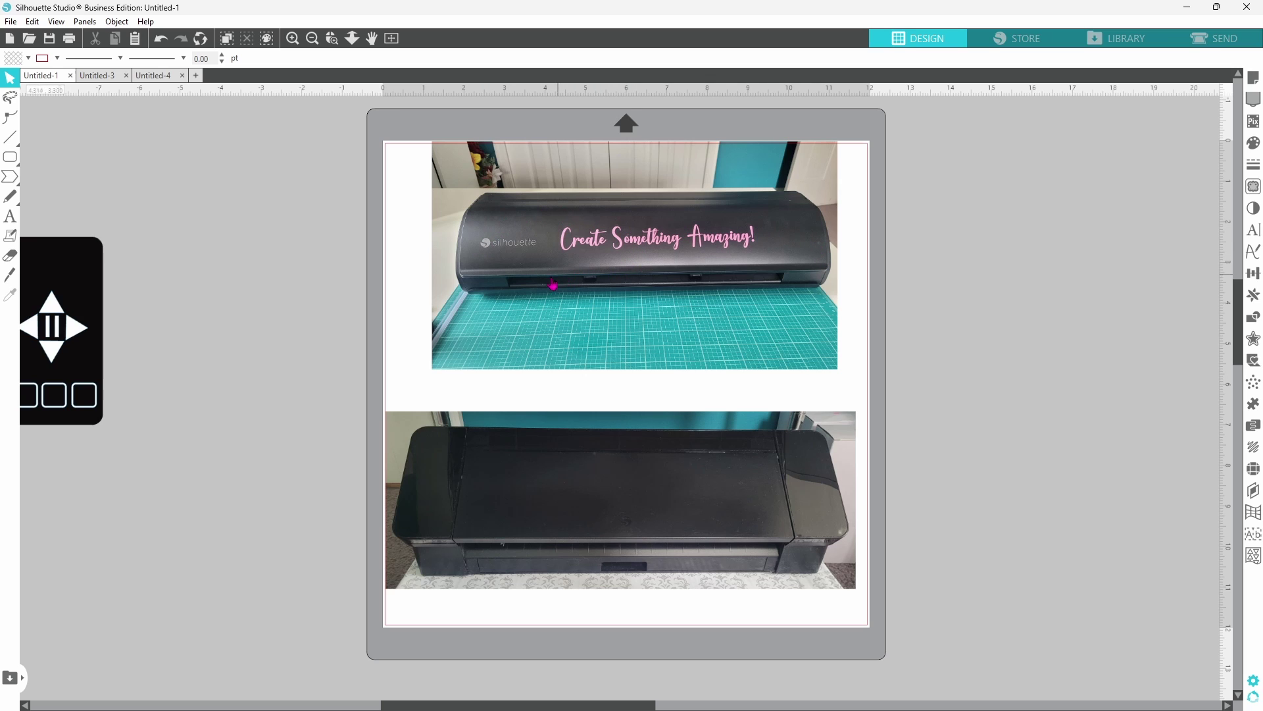
drag(612, 497, 112, 135)
scroll(503, 288, right, 5)
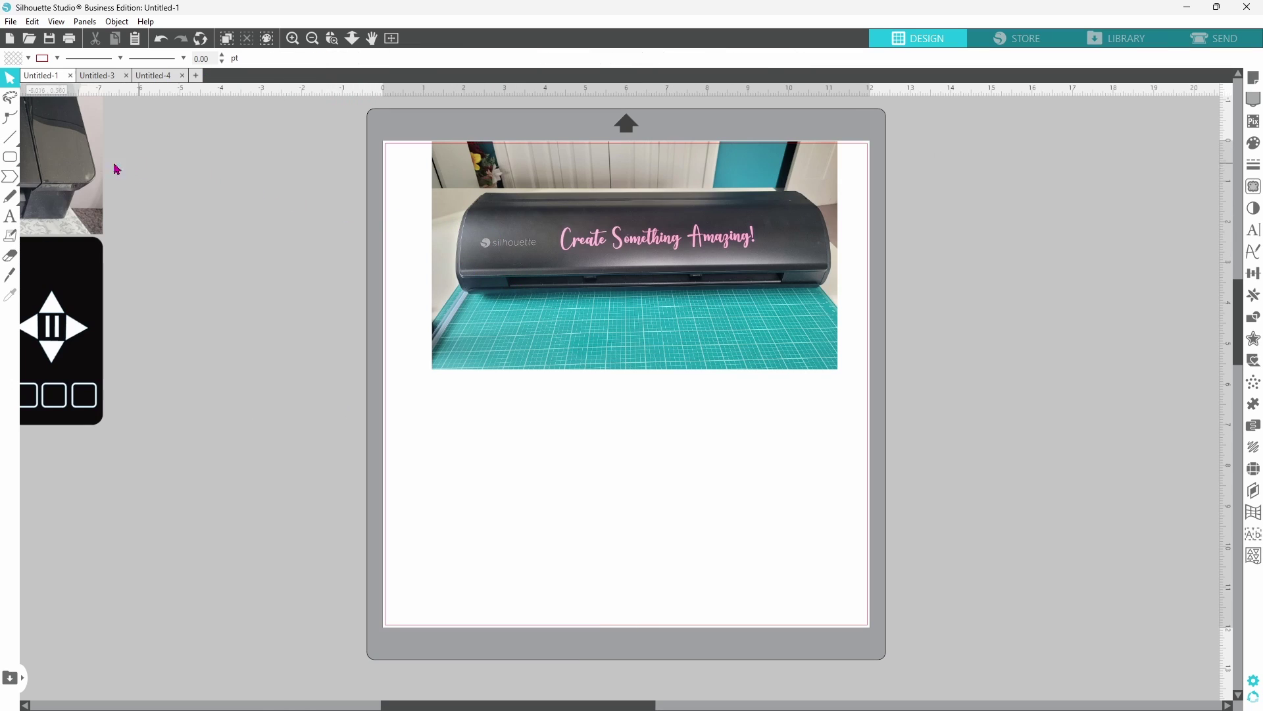
Draw a wide rectangle below the photo and fill it black.
click(30, 159)
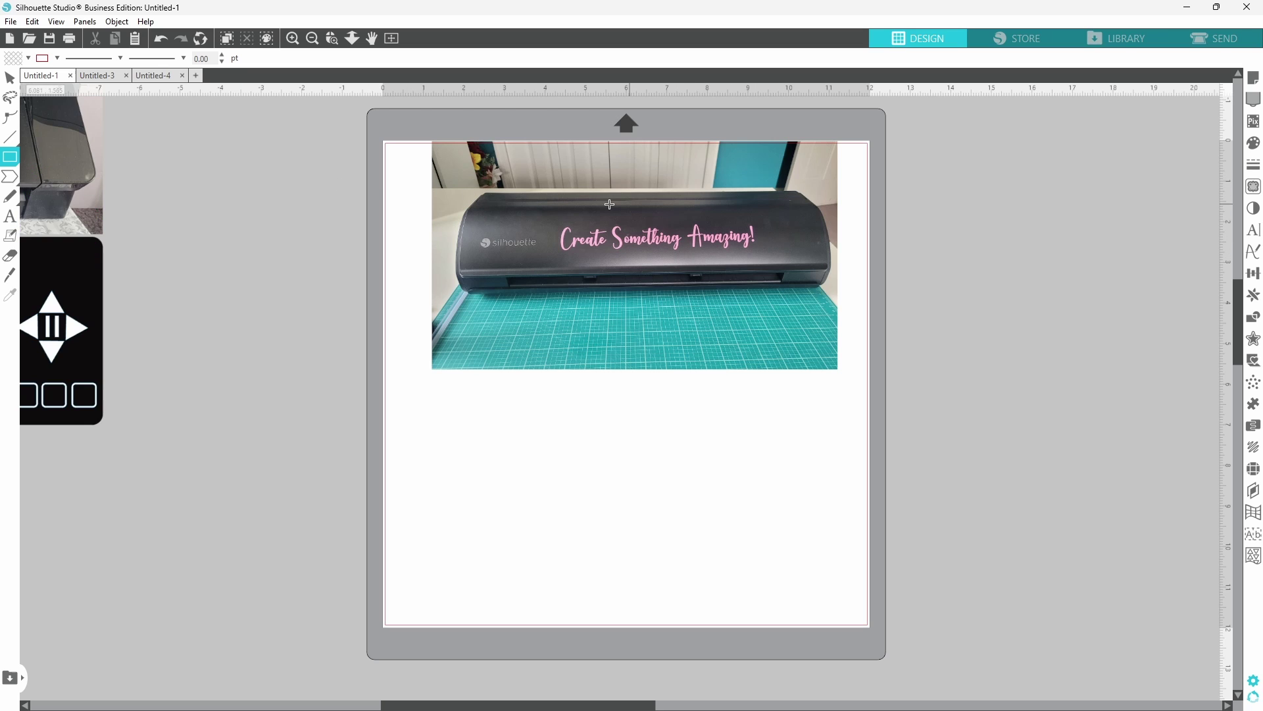
drag(455, 441, 837, 546)
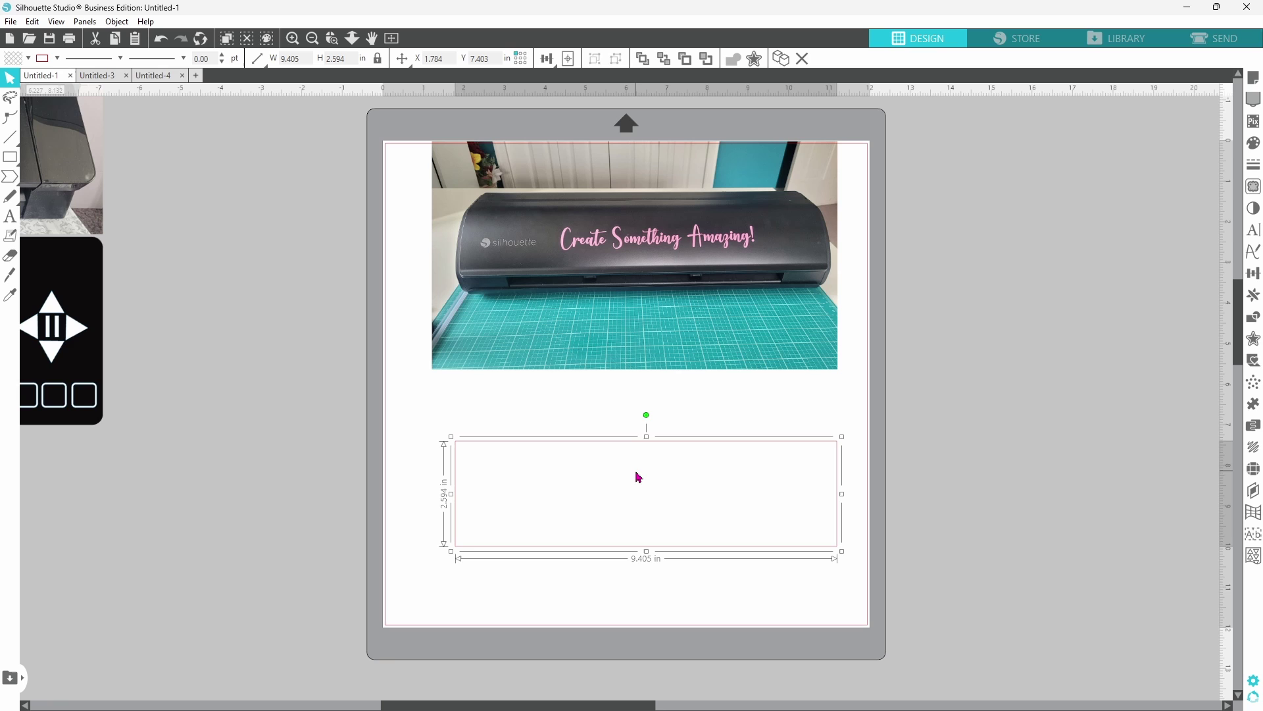
click(29, 59)
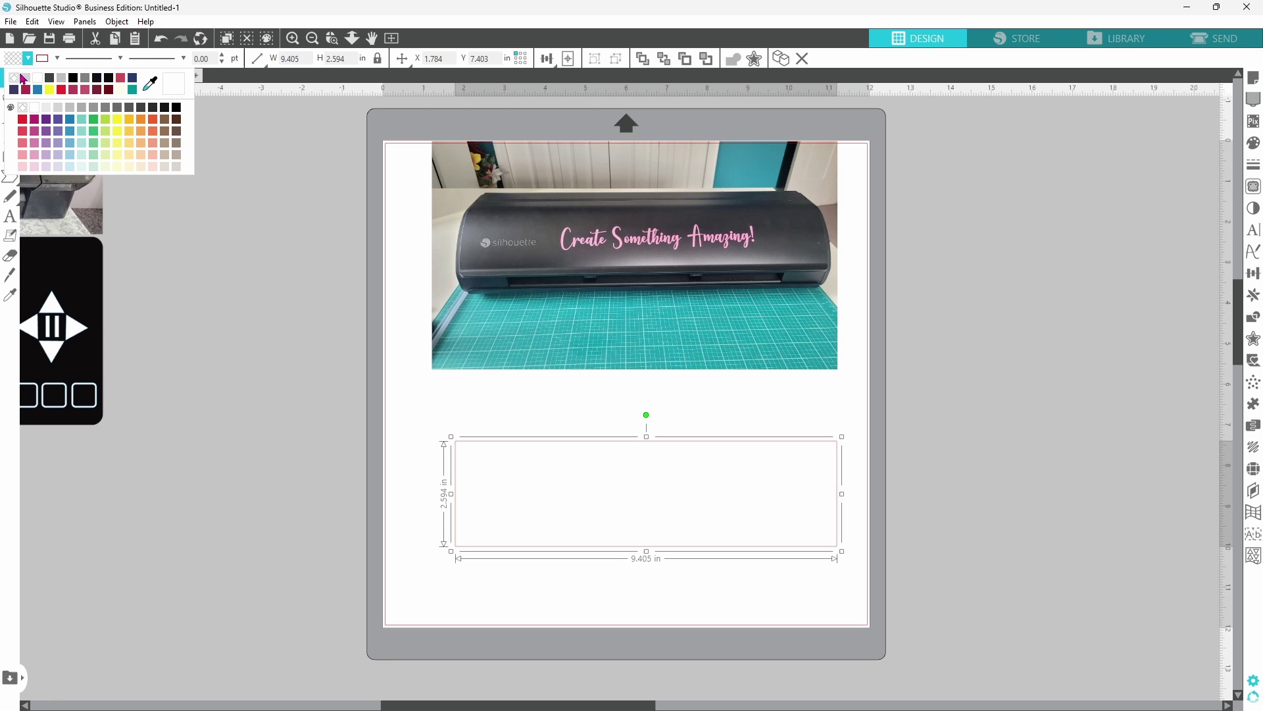
click(72, 79)
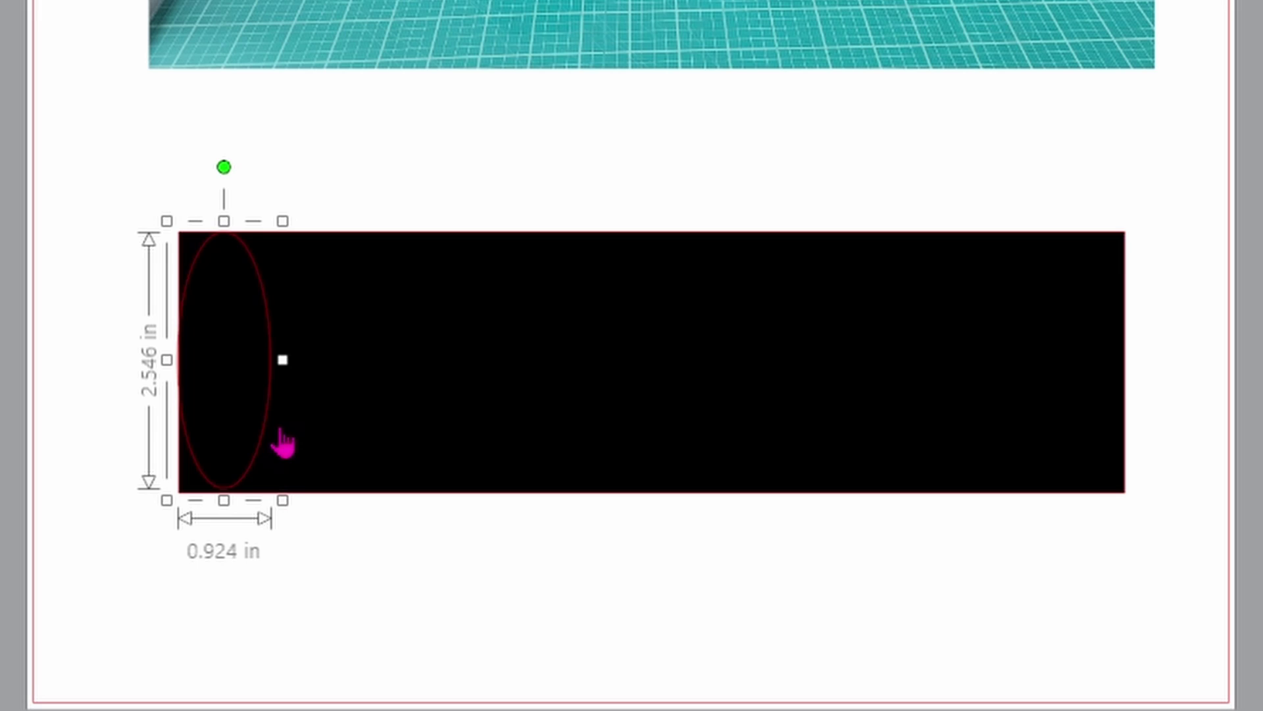
Narrow an ellipse to 0.697 in, copy it to the right end, and weld all three shapes.
drag(281, 360, 222, 375)
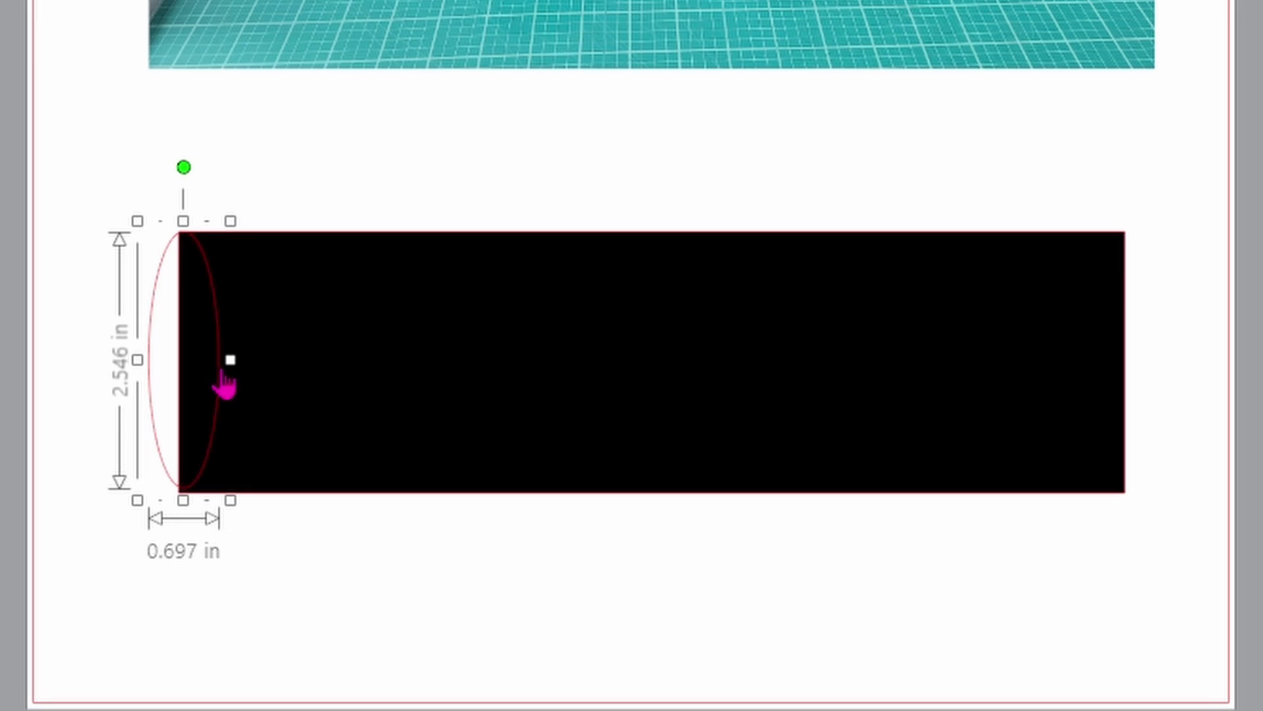
right_click(219, 385)
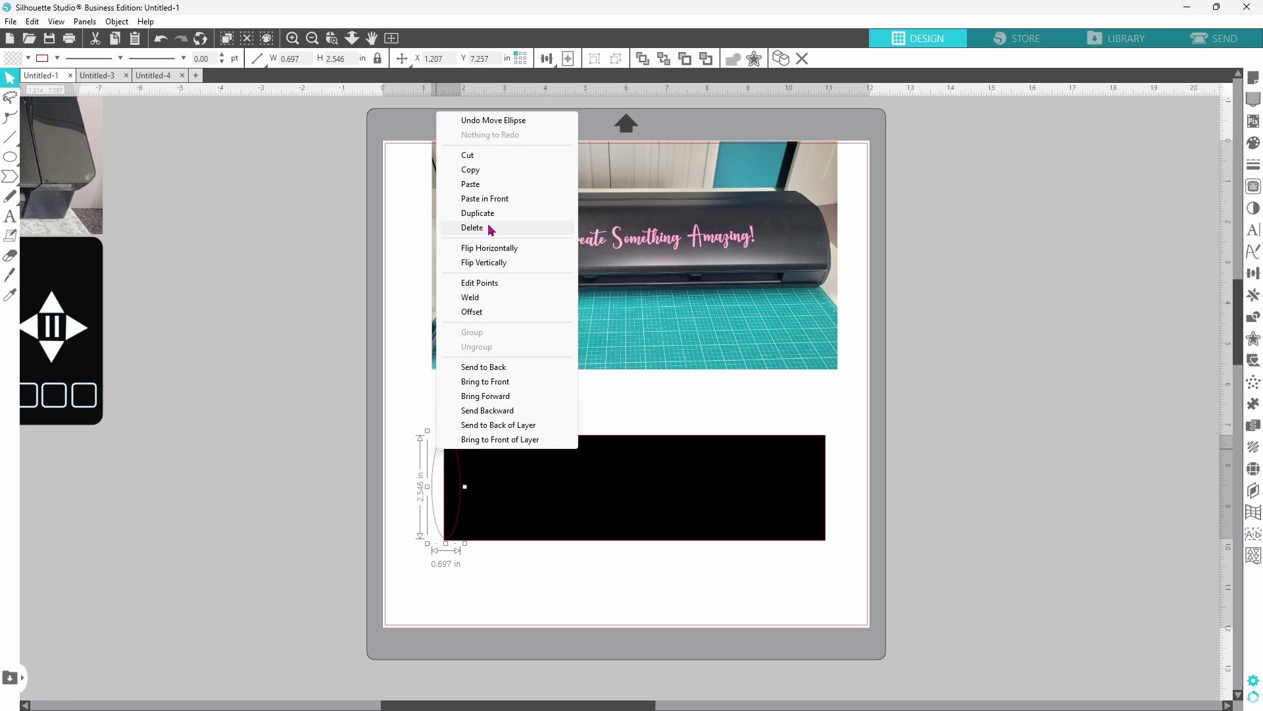
click(487, 212)
drag(475, 475, 835, 478)
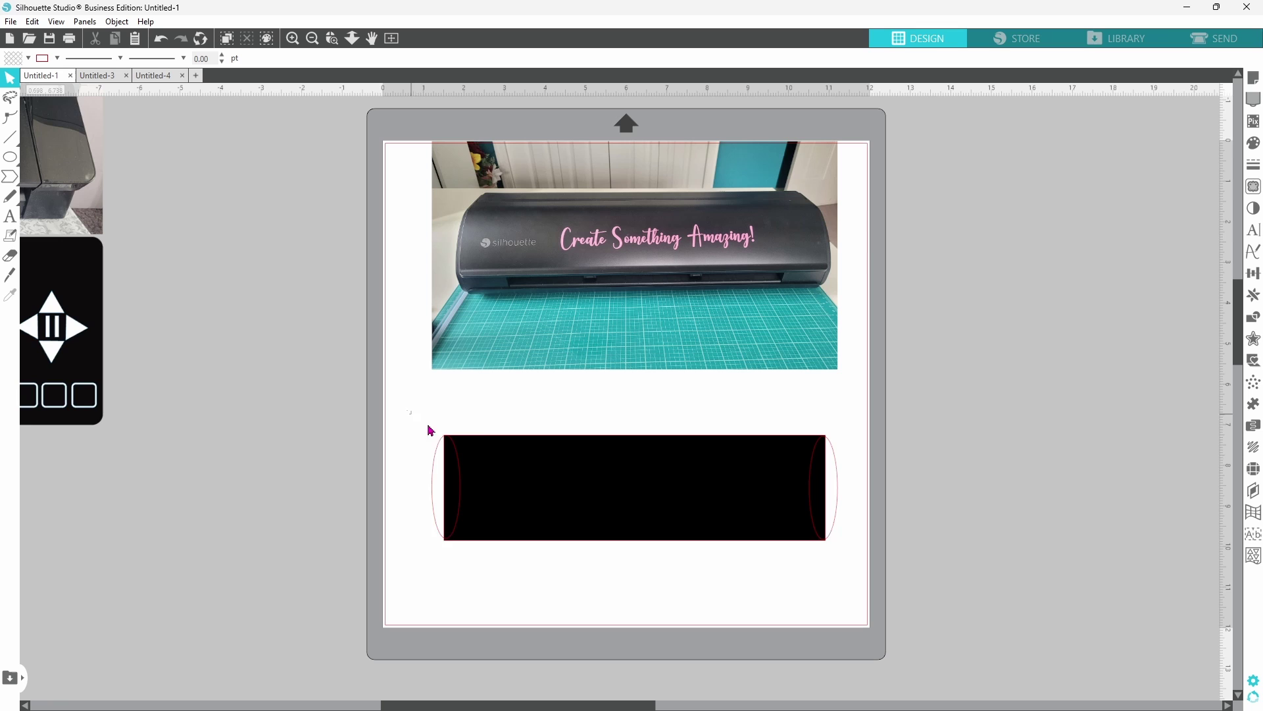
drag(428, 428, 832, 533)
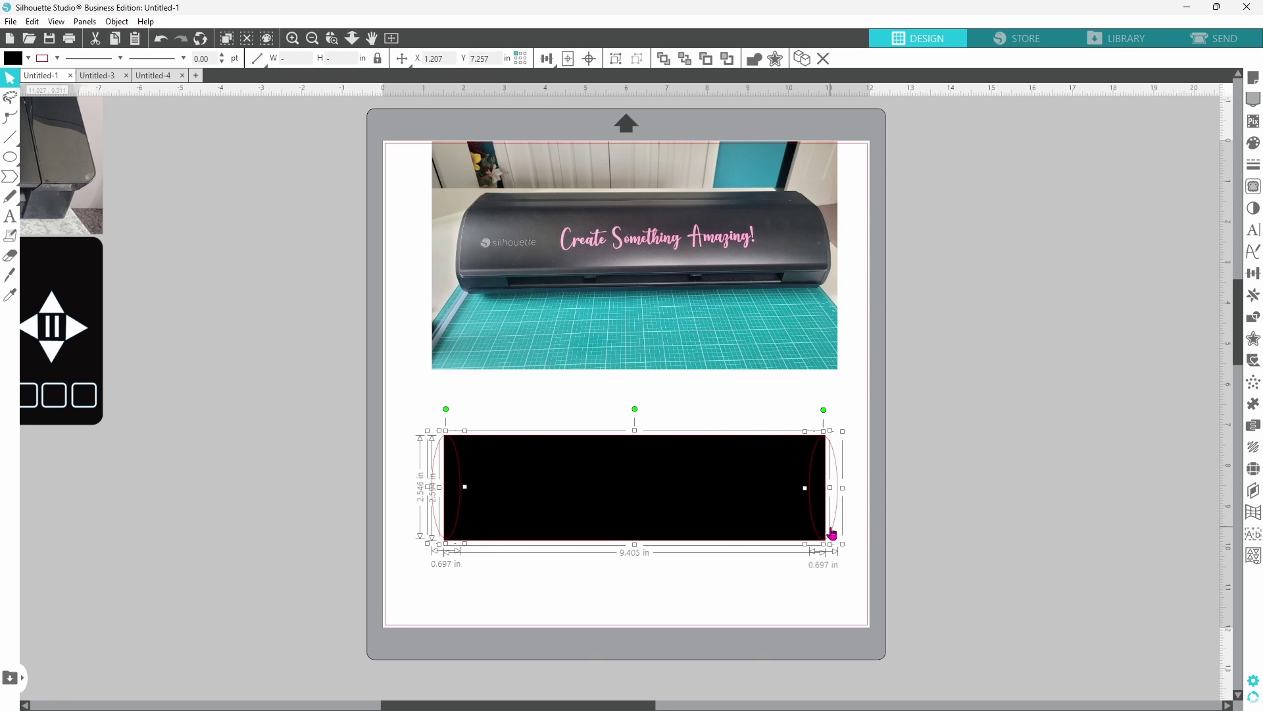
right_click(832, 532)
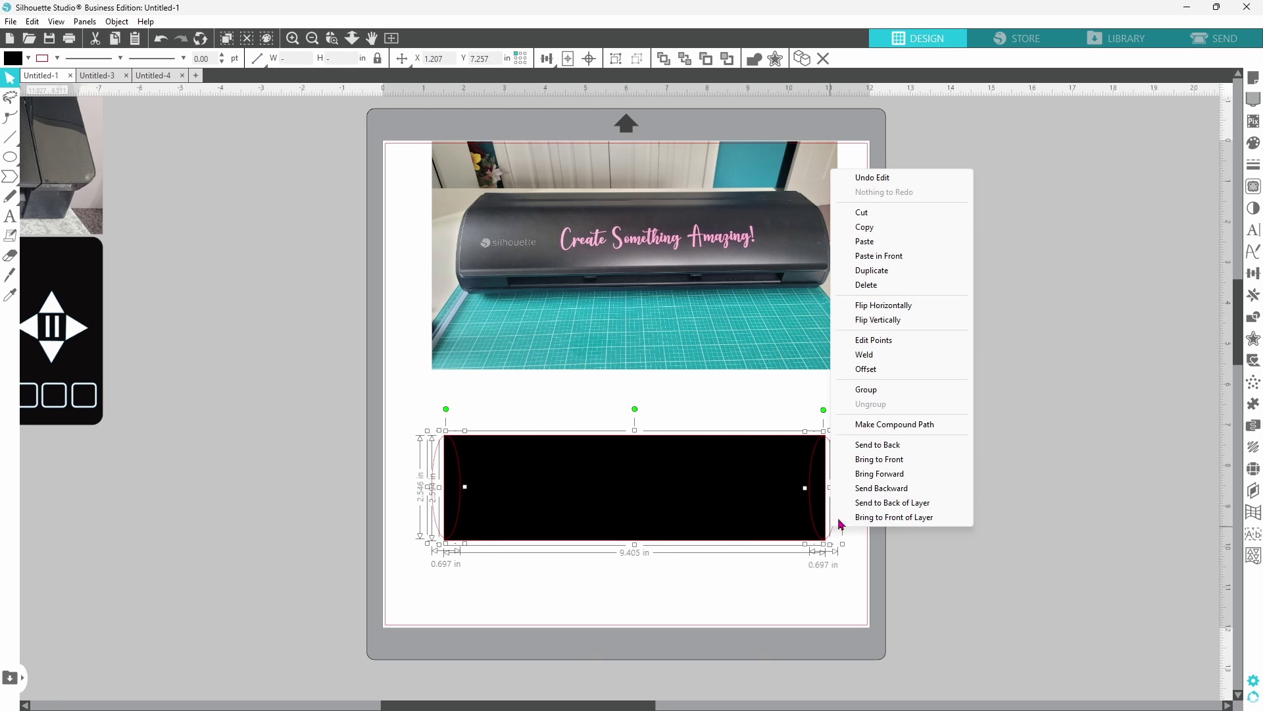
click(864, 355)
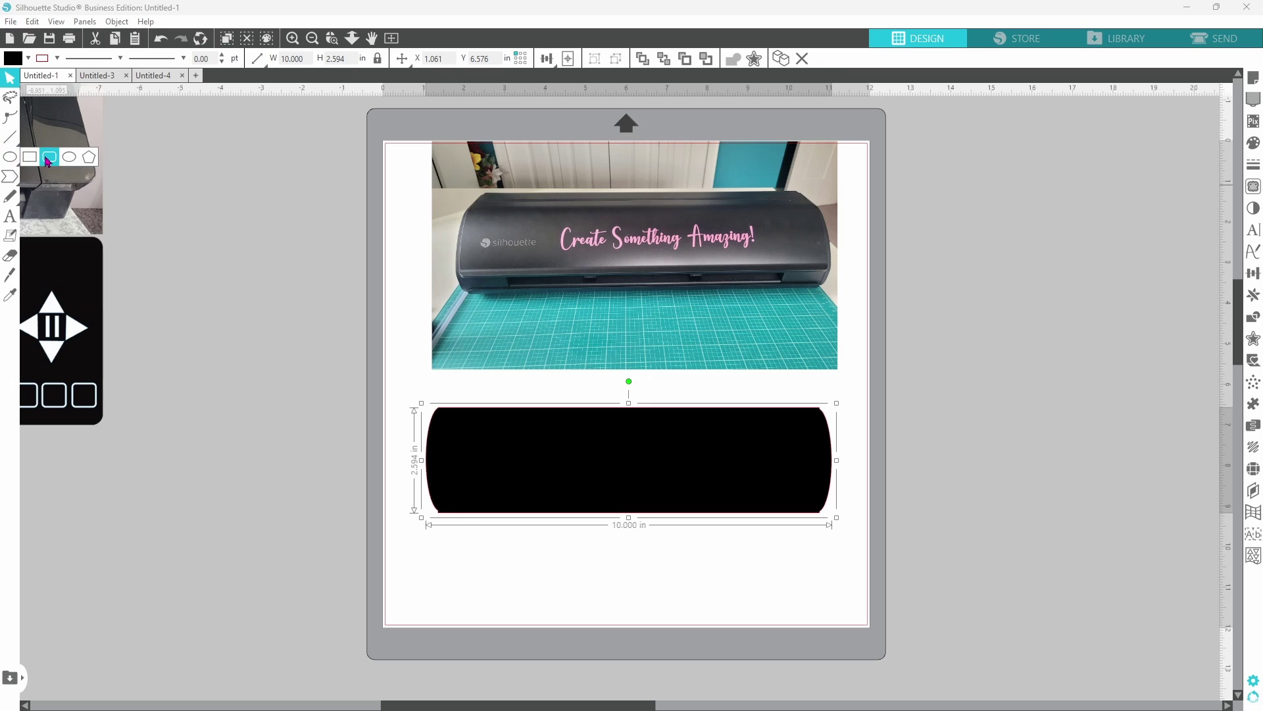
Draw a 9.470 x 0.178 in rounded bar, convert it to a path, fill it black, and nudge it under the body.
click(49, 158)
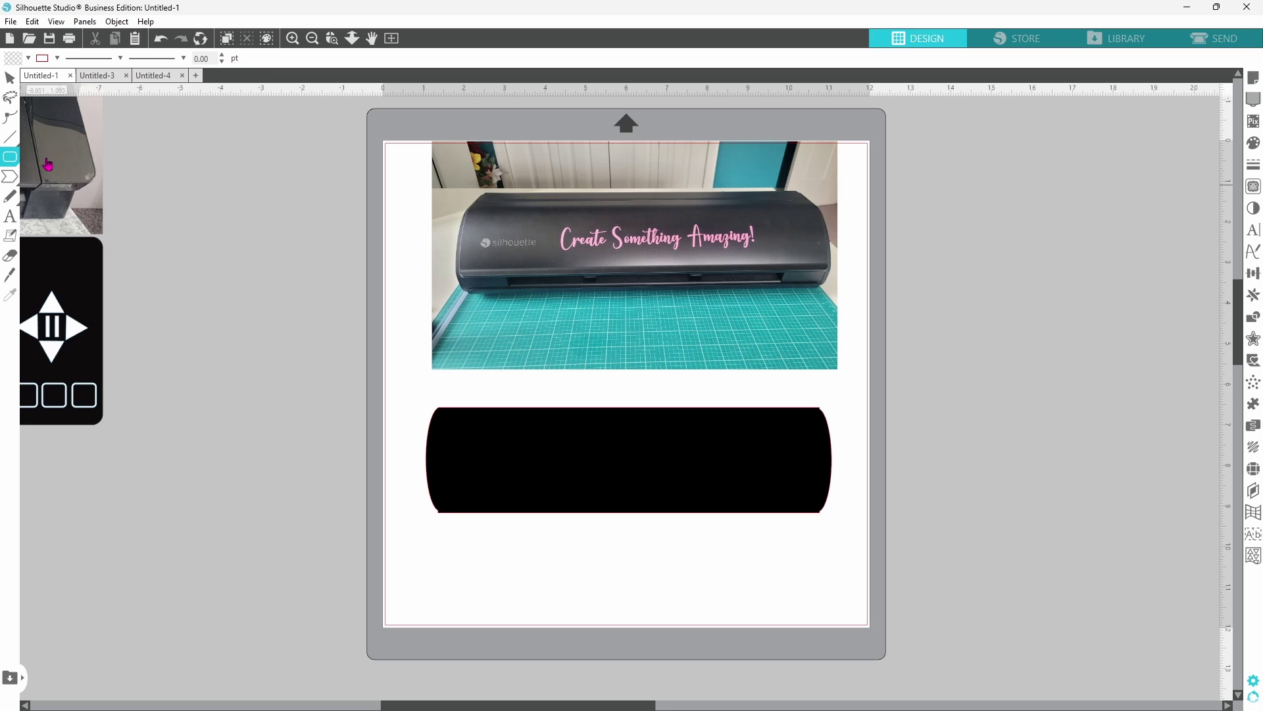
drag(434, 515, 821, 531)
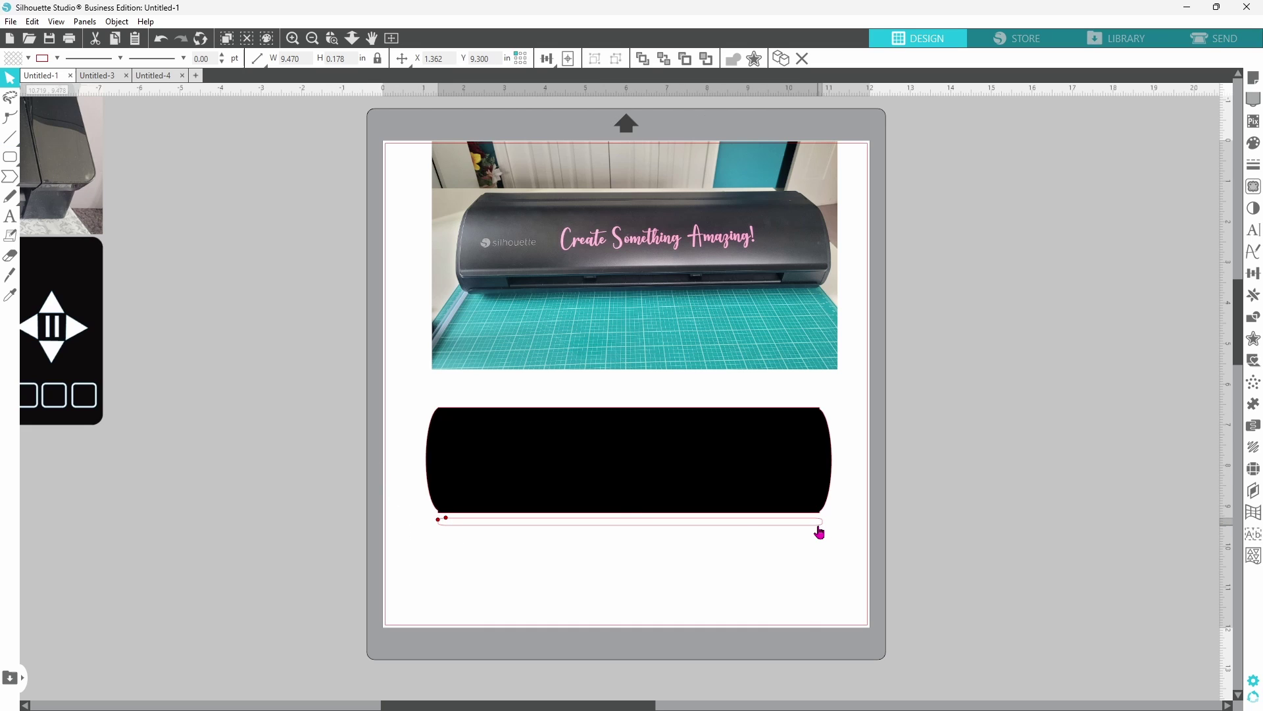
right_click(820, 530)
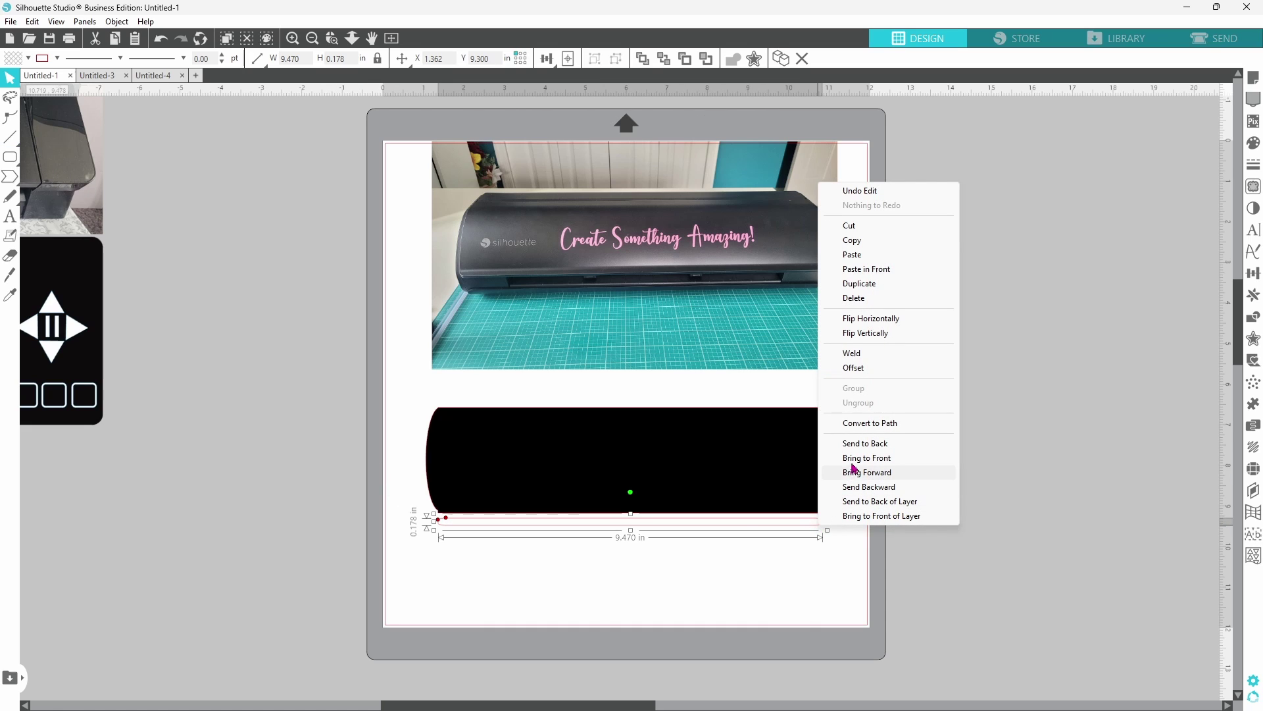
click(858, 424)
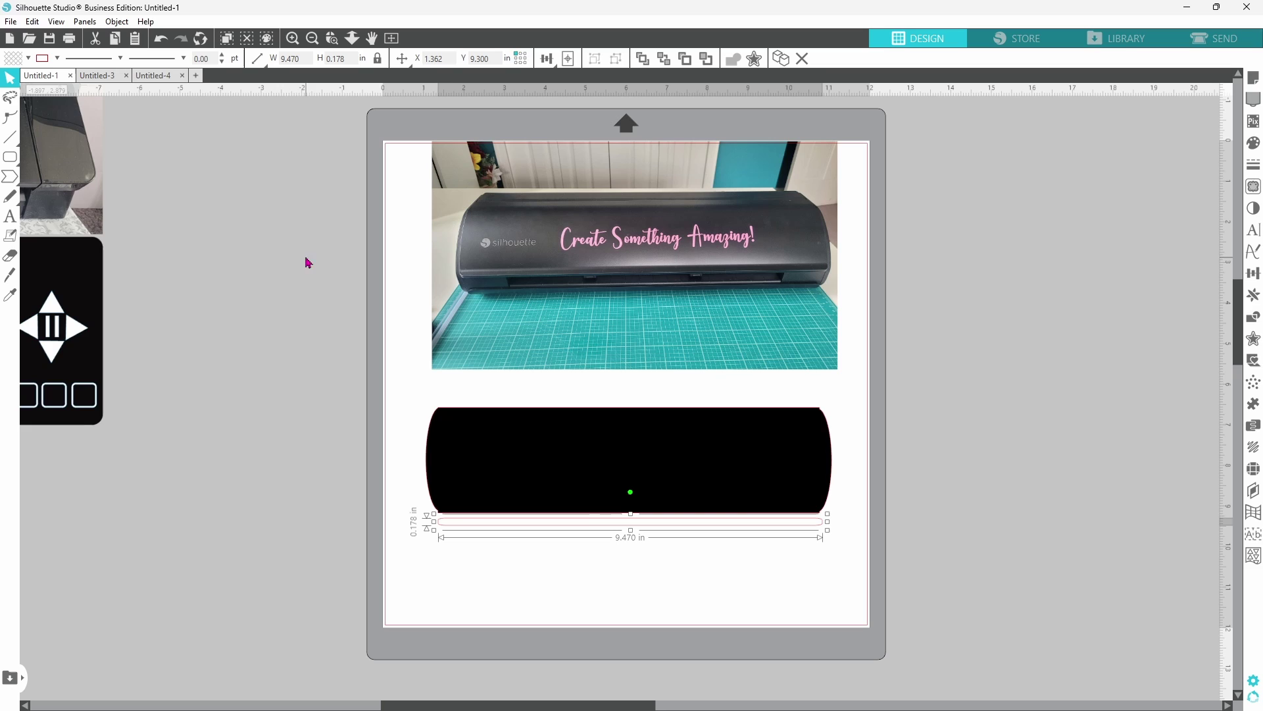
click(28, 59)
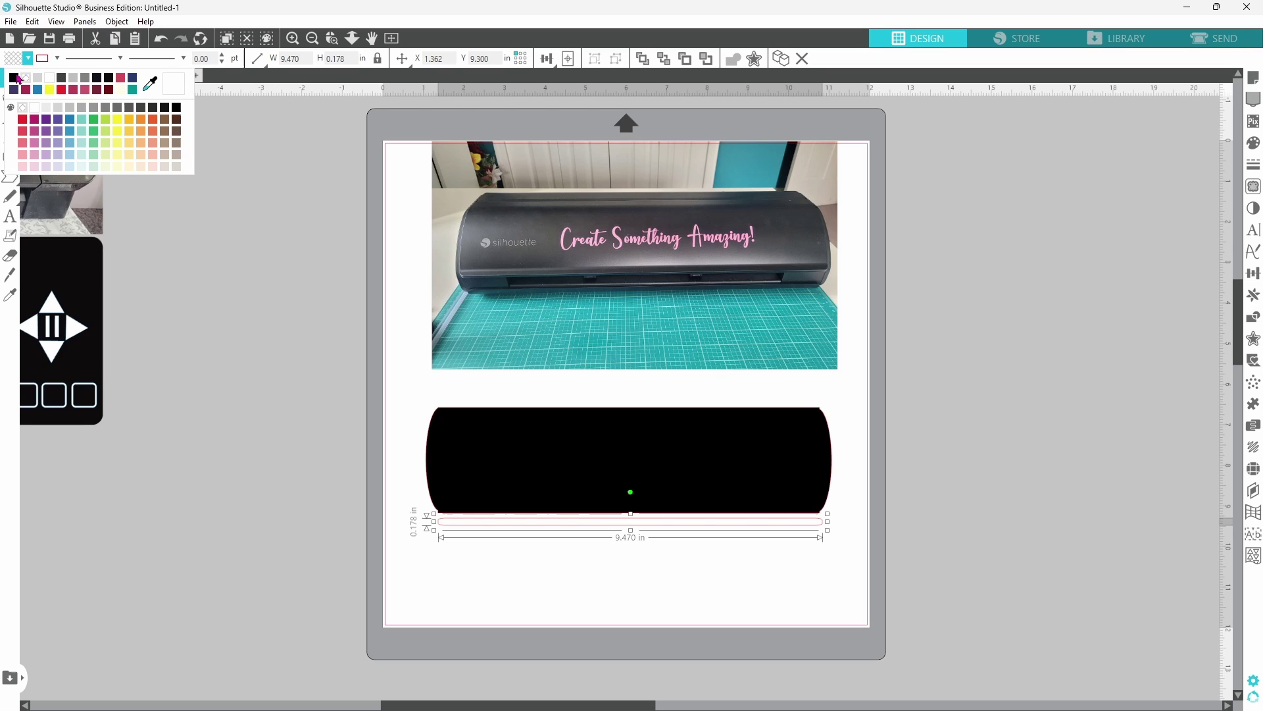
click(15, 78)
key(Up)
key(Up)
key(Up)
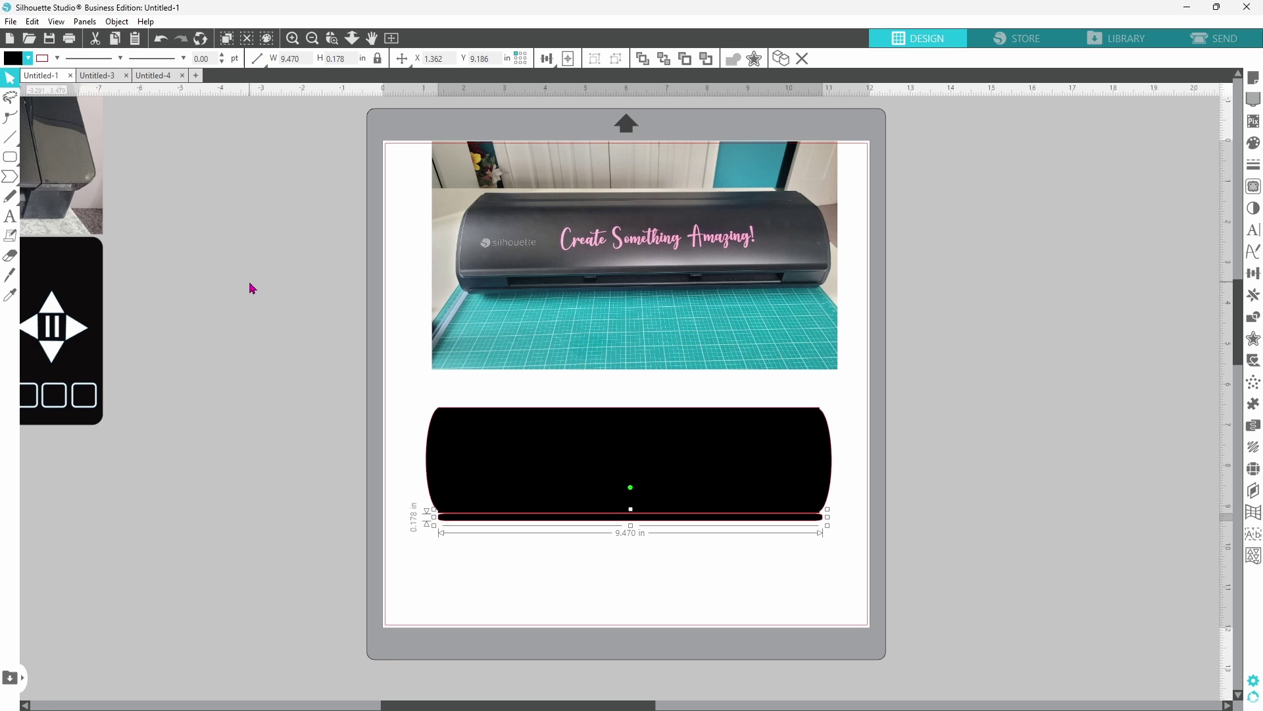
key(Down)
click(401, 393)
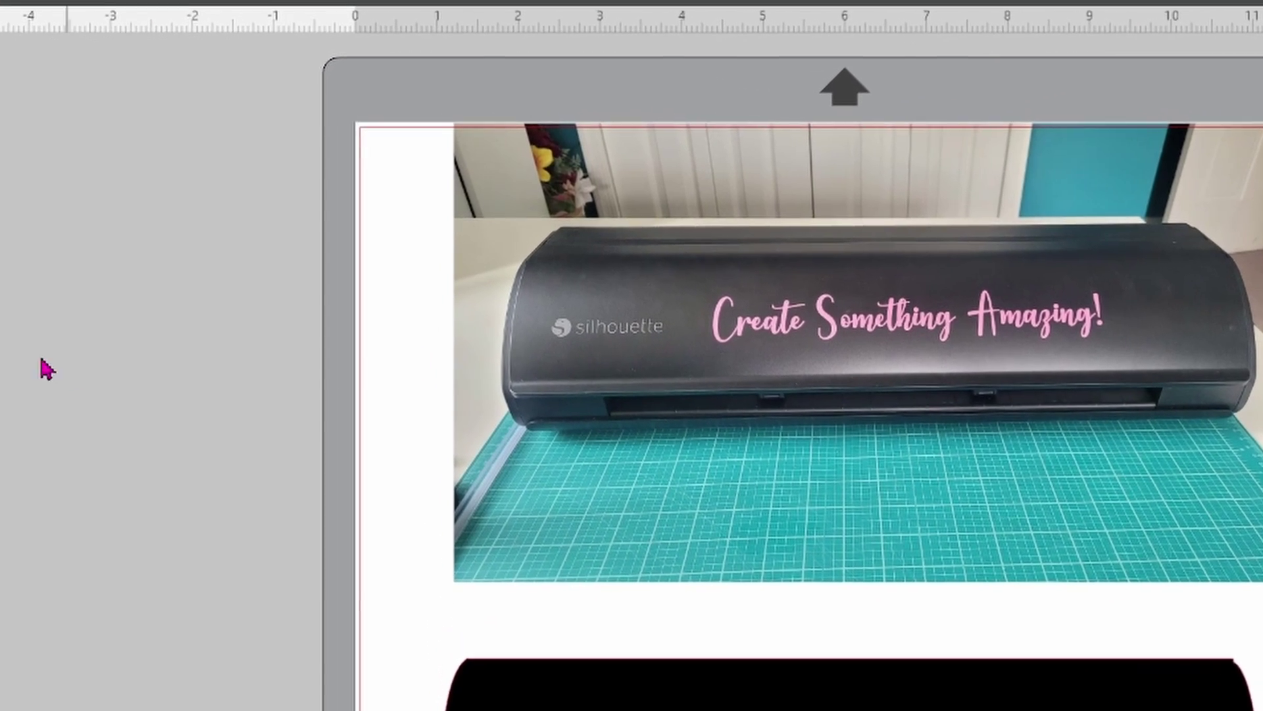
Draw a circle beside the mat and type a letter S below it in Engravers MT.
mouse_move(11, 162)
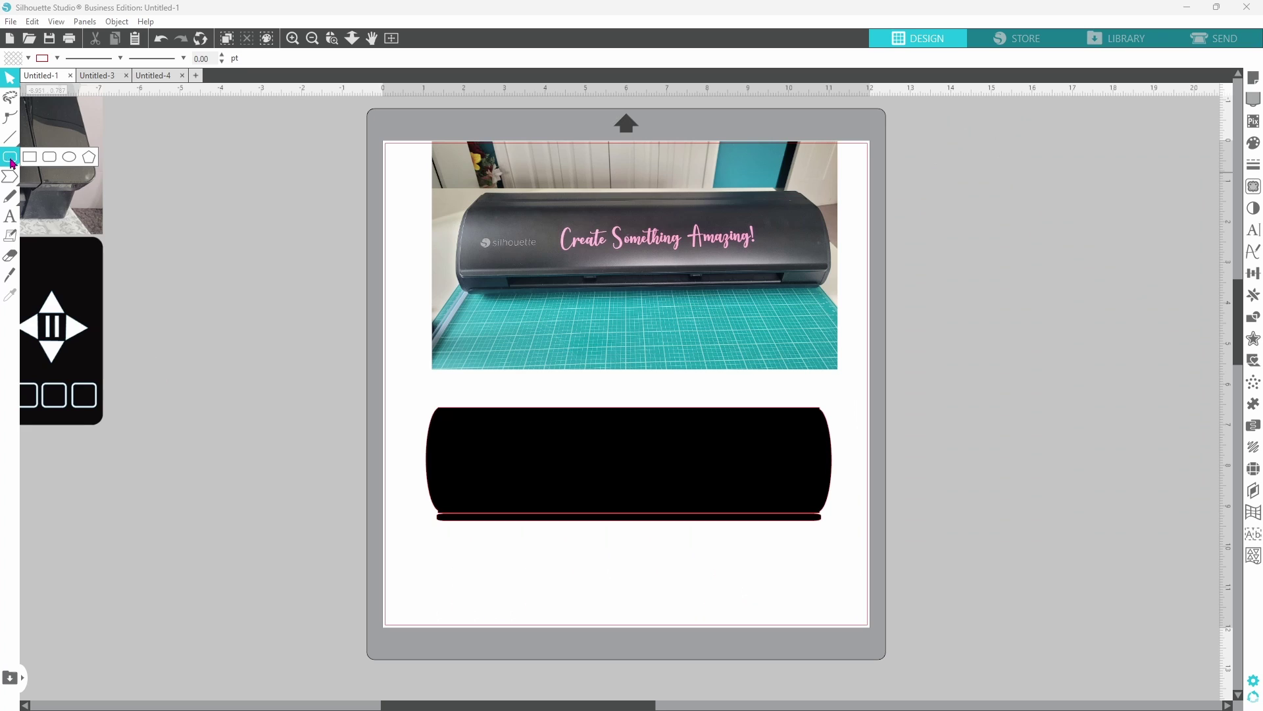
click(68, 157)
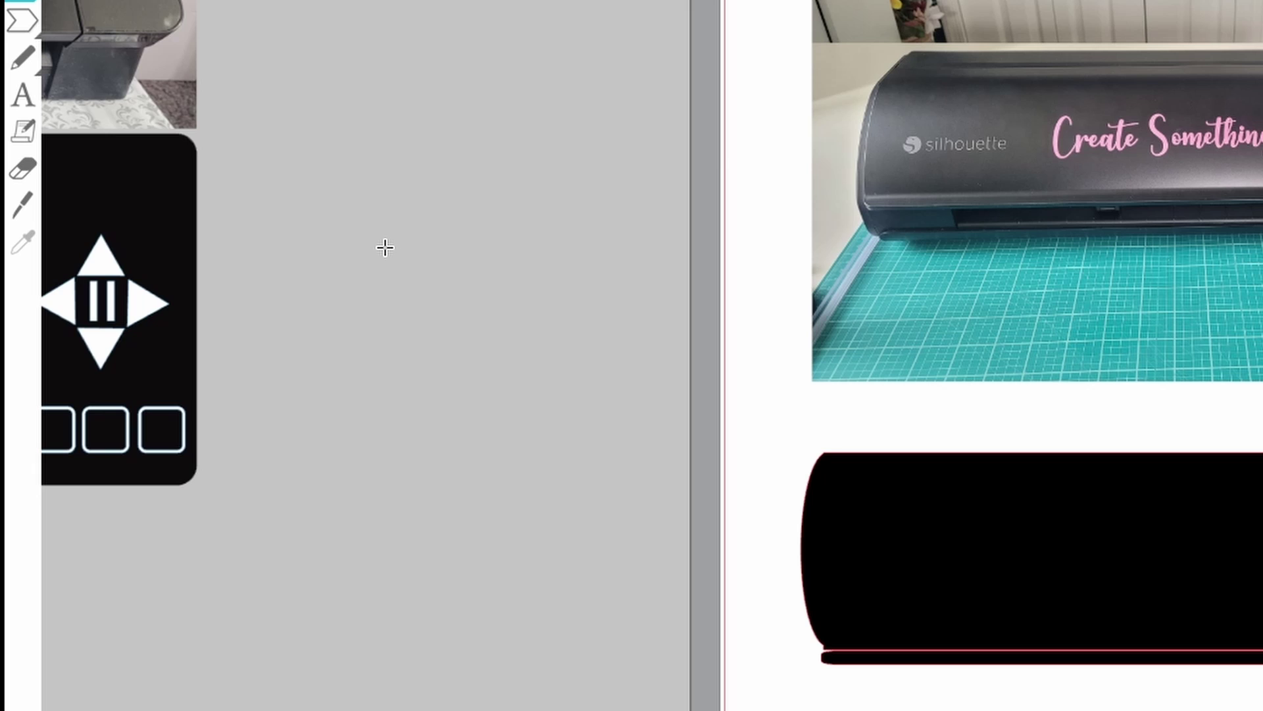
drag(386, 254, 474, 366)
click(23, 97)
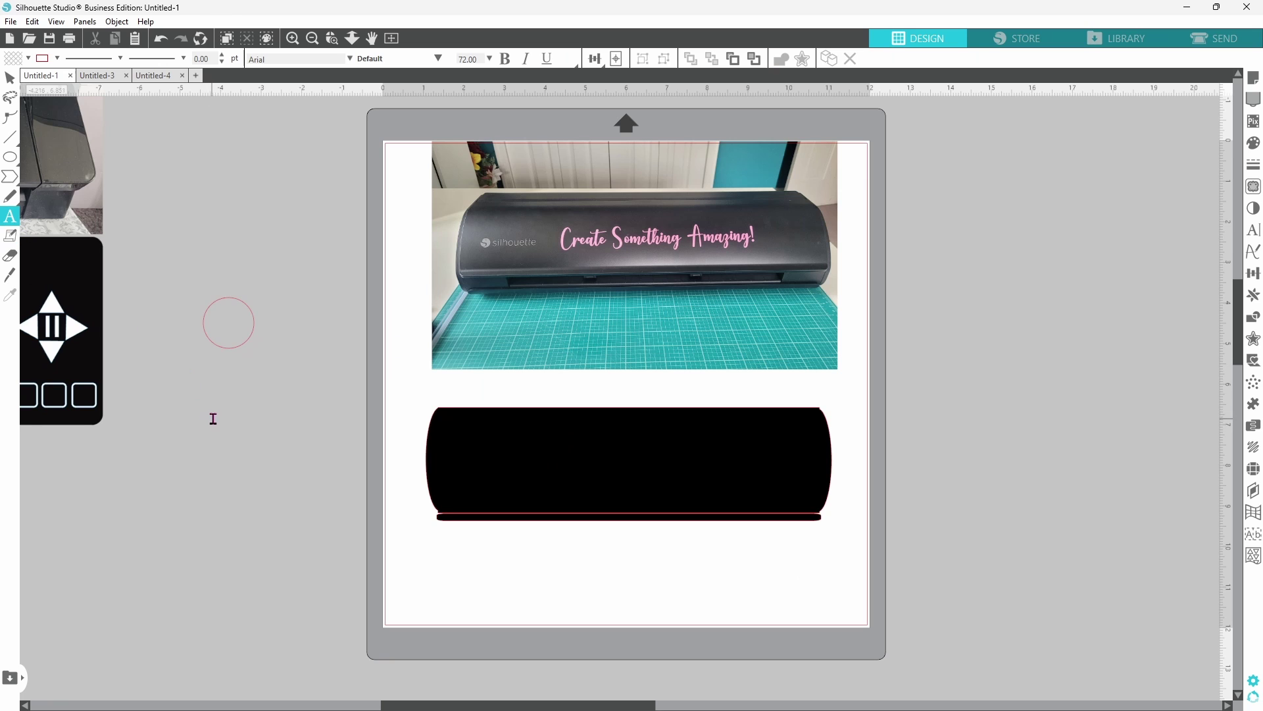
click(411, 458)
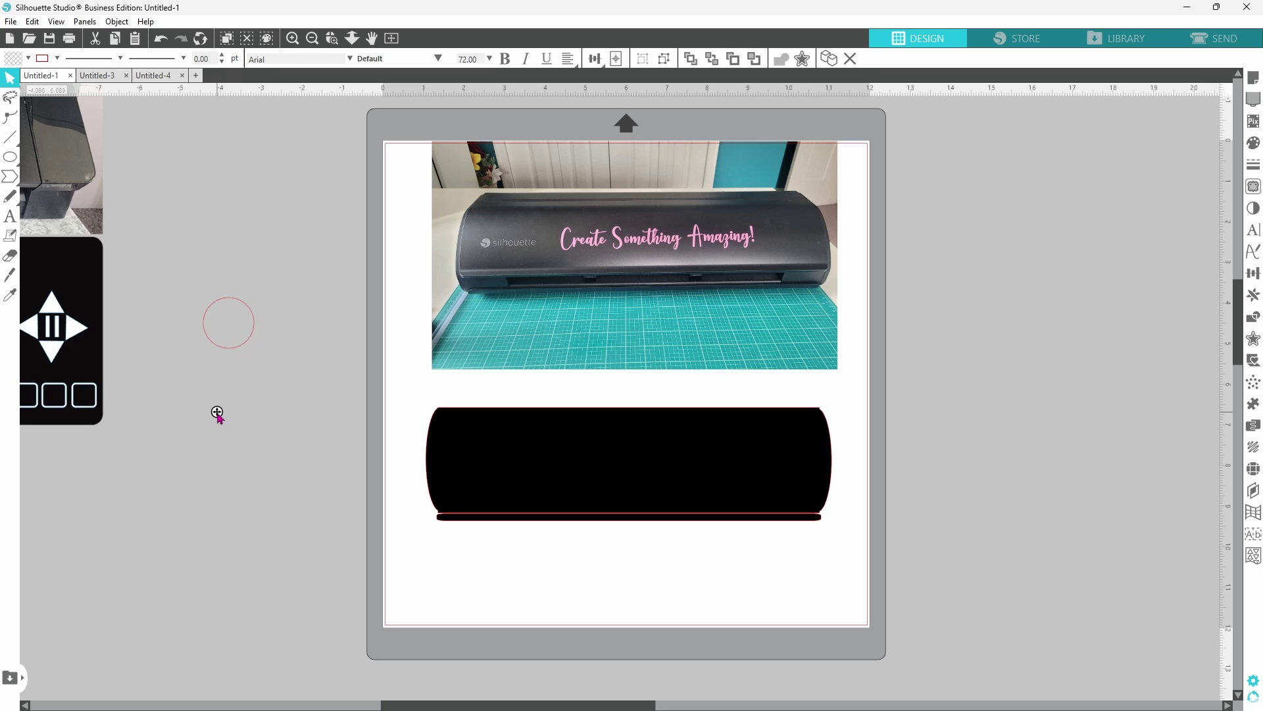
text(S)
click(1256, 239)
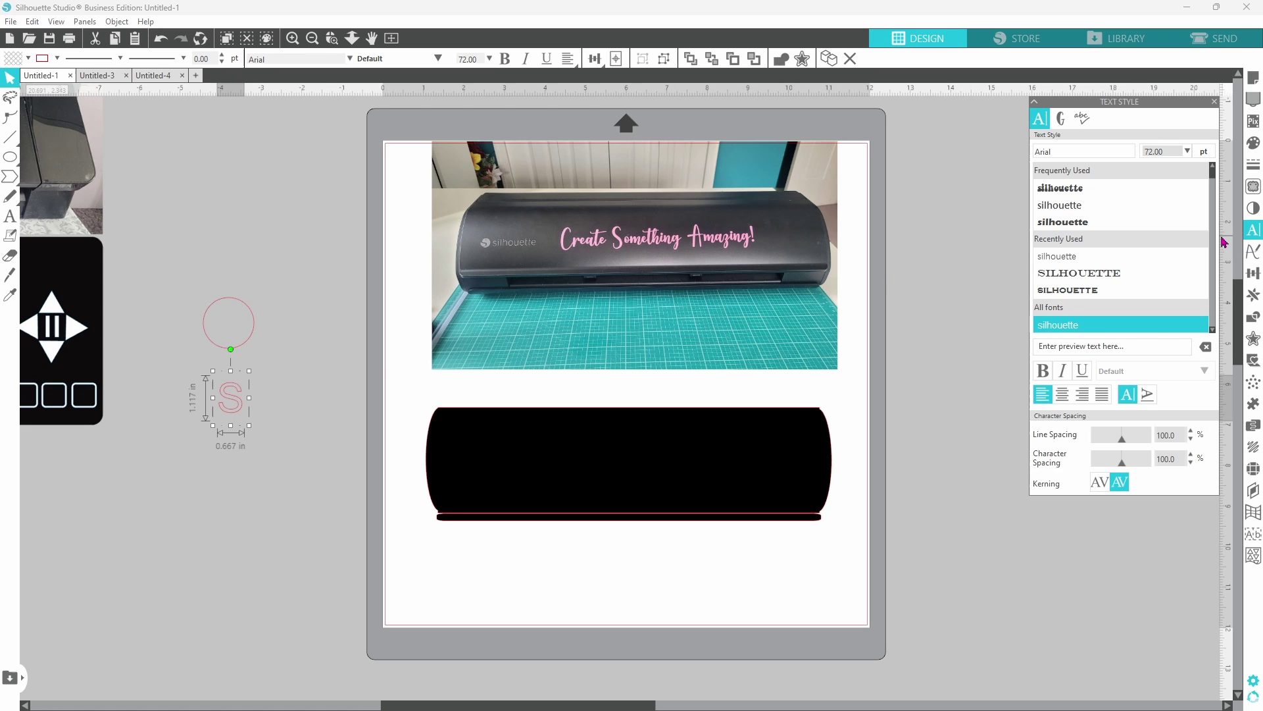
click(1129, 276)
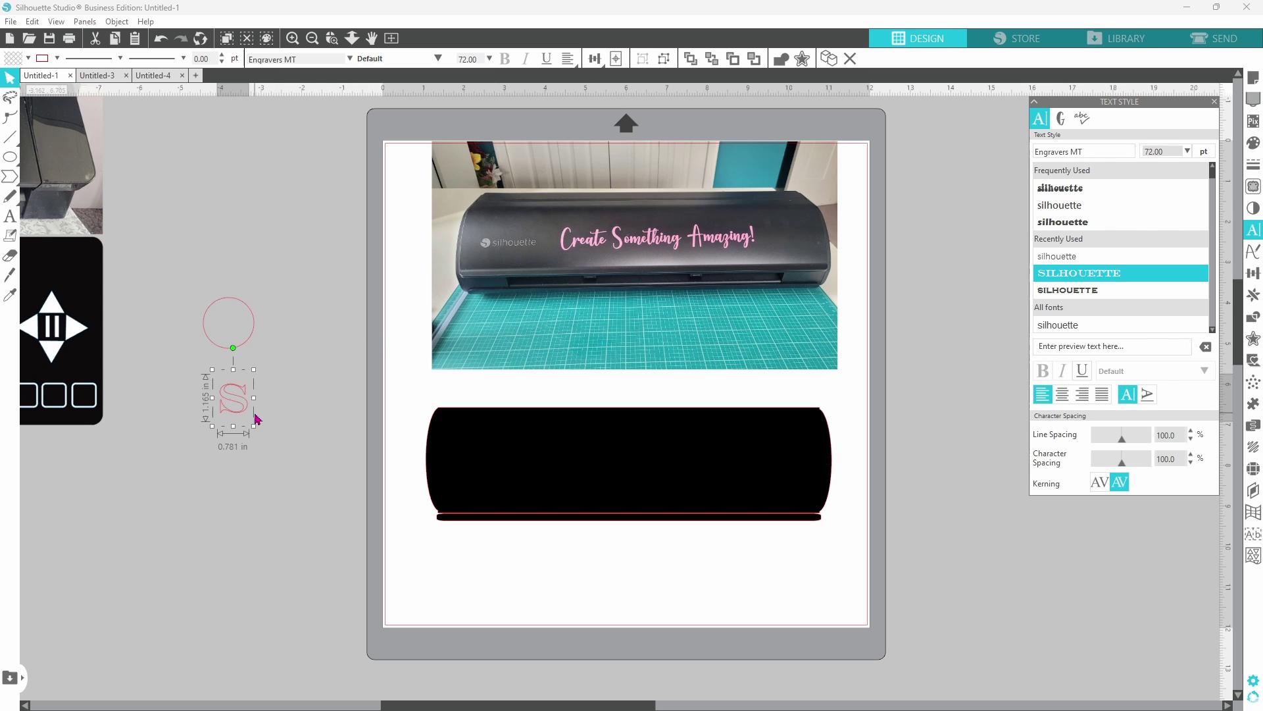
Move the S into the circle, scale both to 1.013 in, and make them one compound path.
drag(257, 418, 259, 358)
shift+click(248, 351)
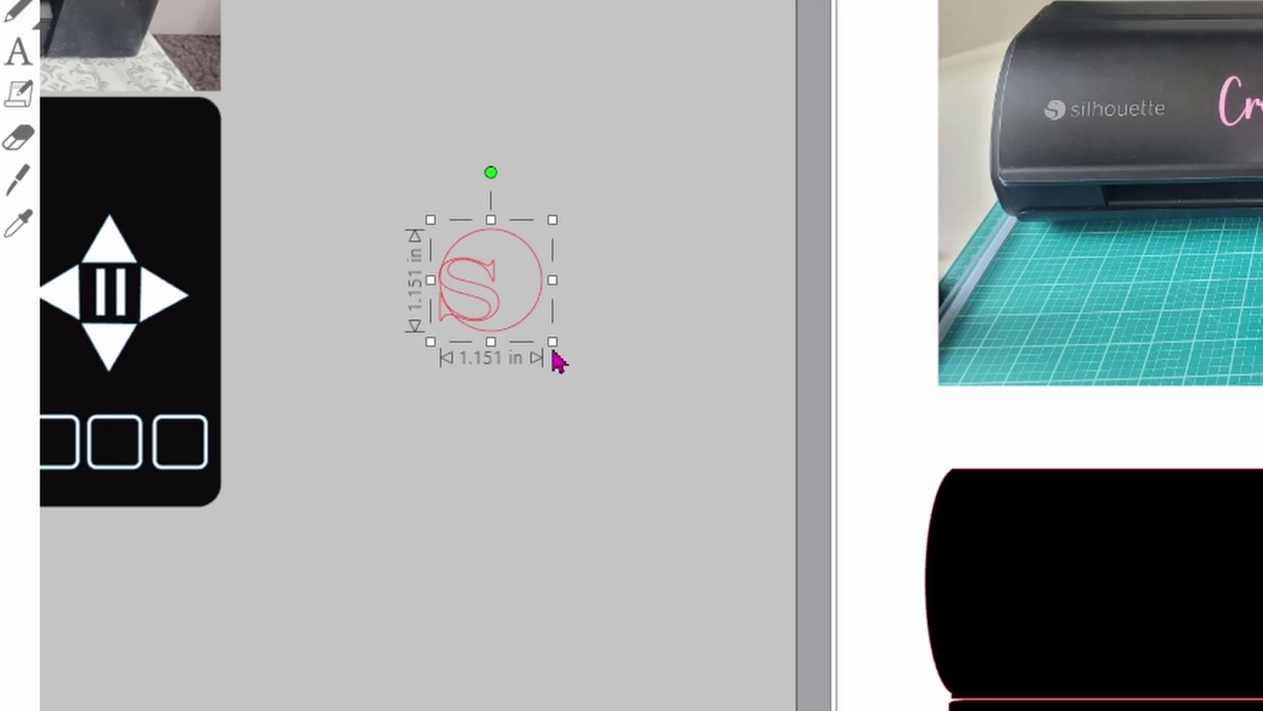
drag(553, 352, 536, 347)
click(497, 308)
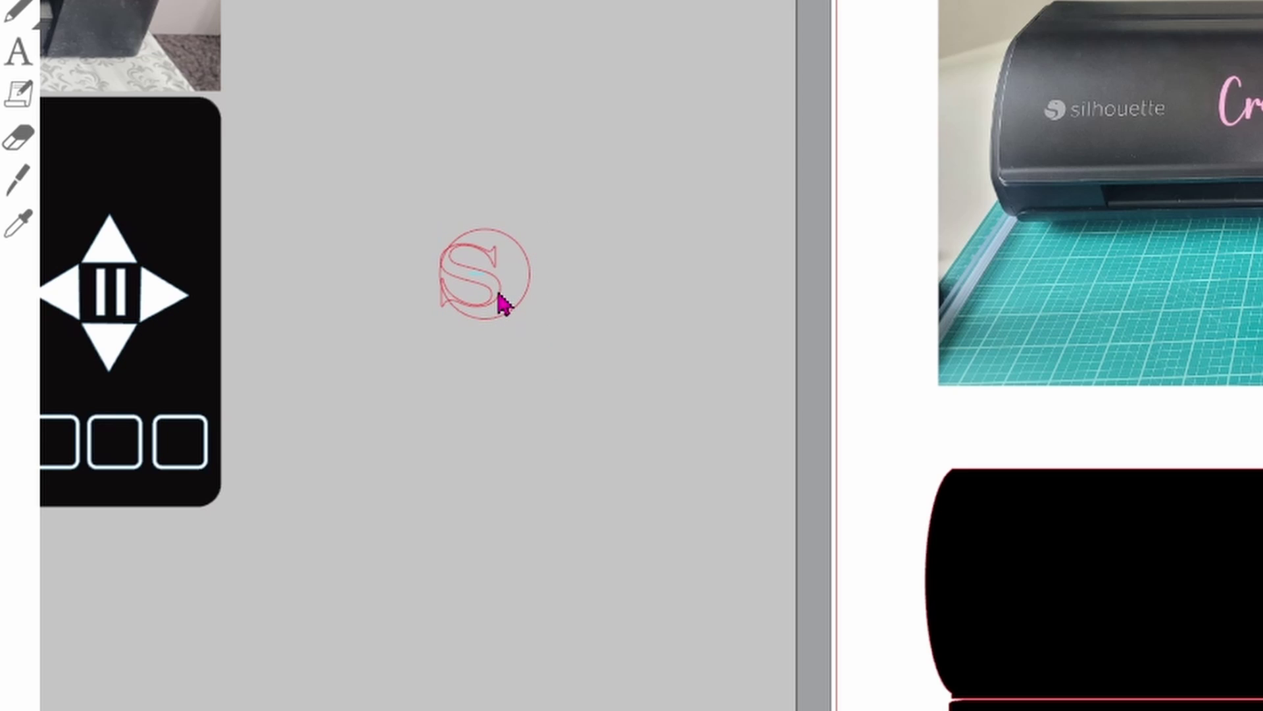
drag(403, 191, 510, 299)
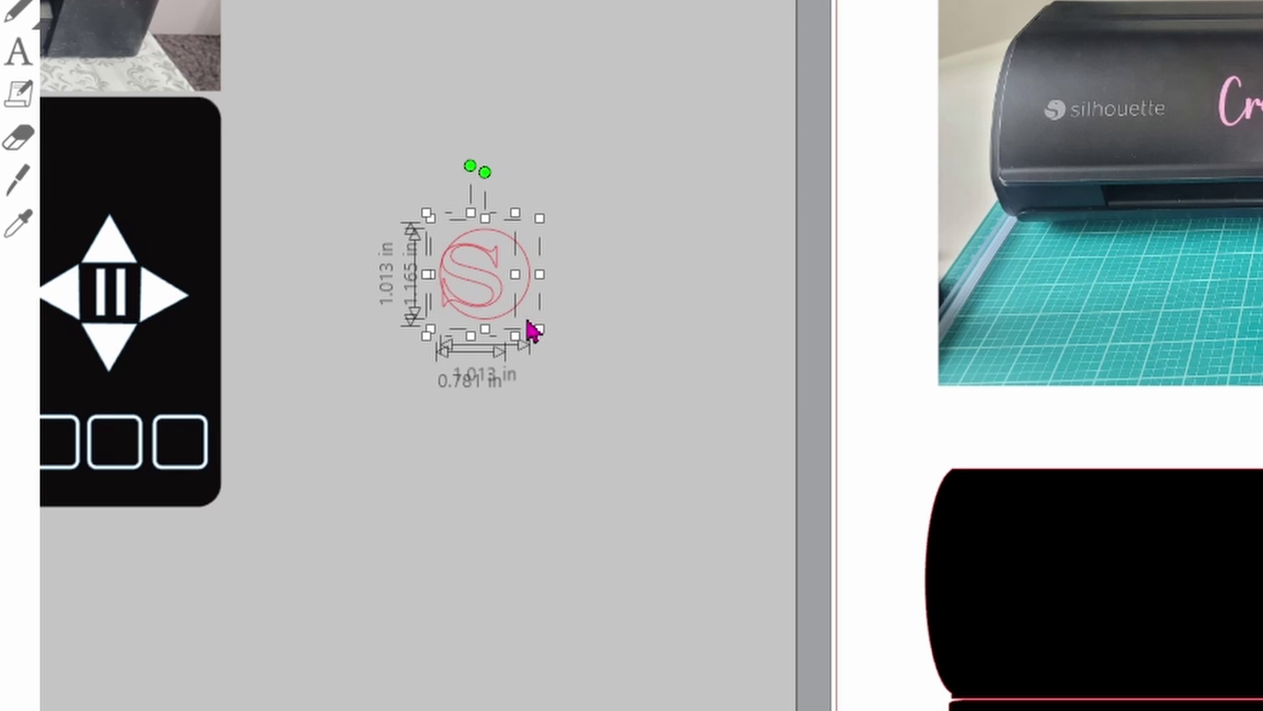
right_click(498, 319)
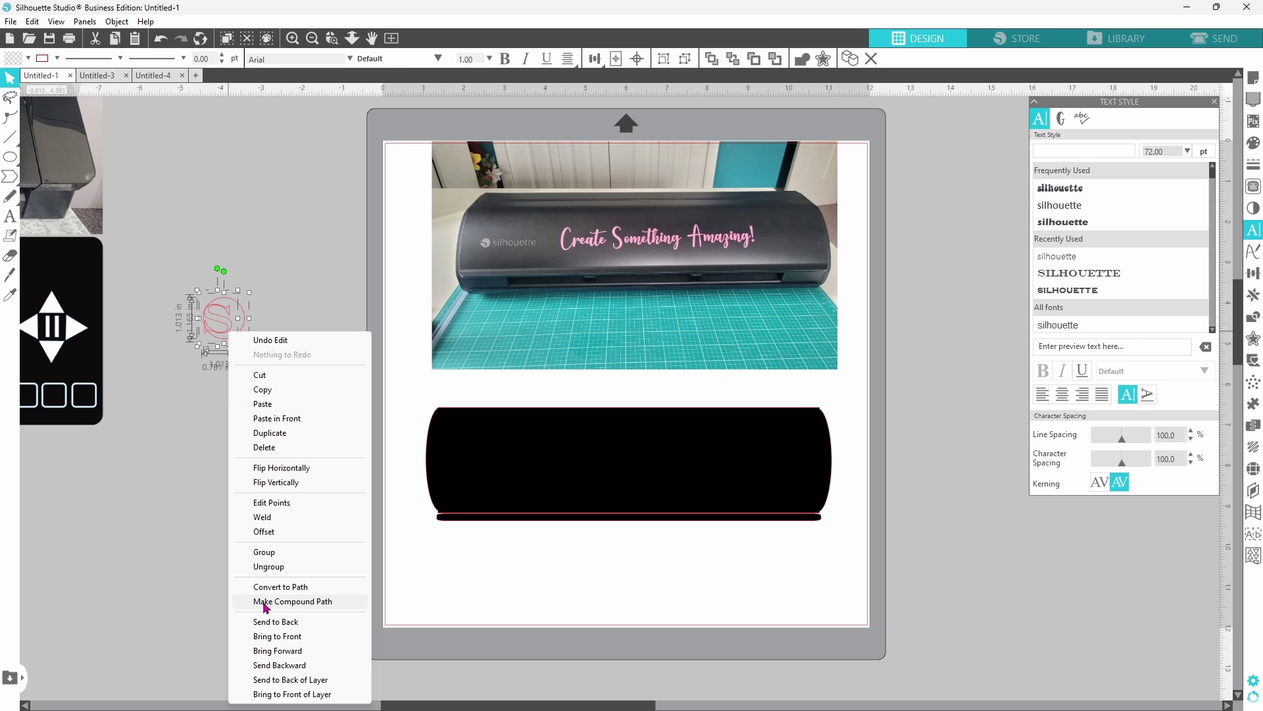
click(266, 601)
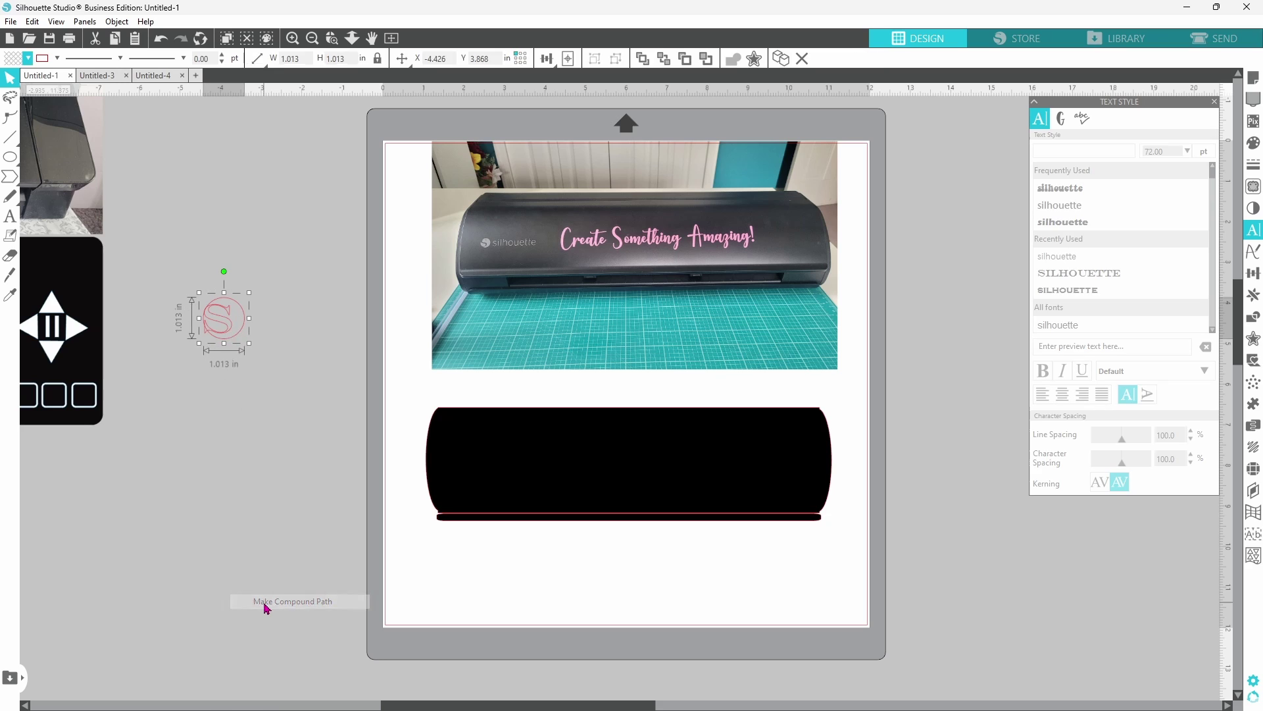
Fill the S logo white and delete the two stray nodes from the S's tail.
click(220, 336)
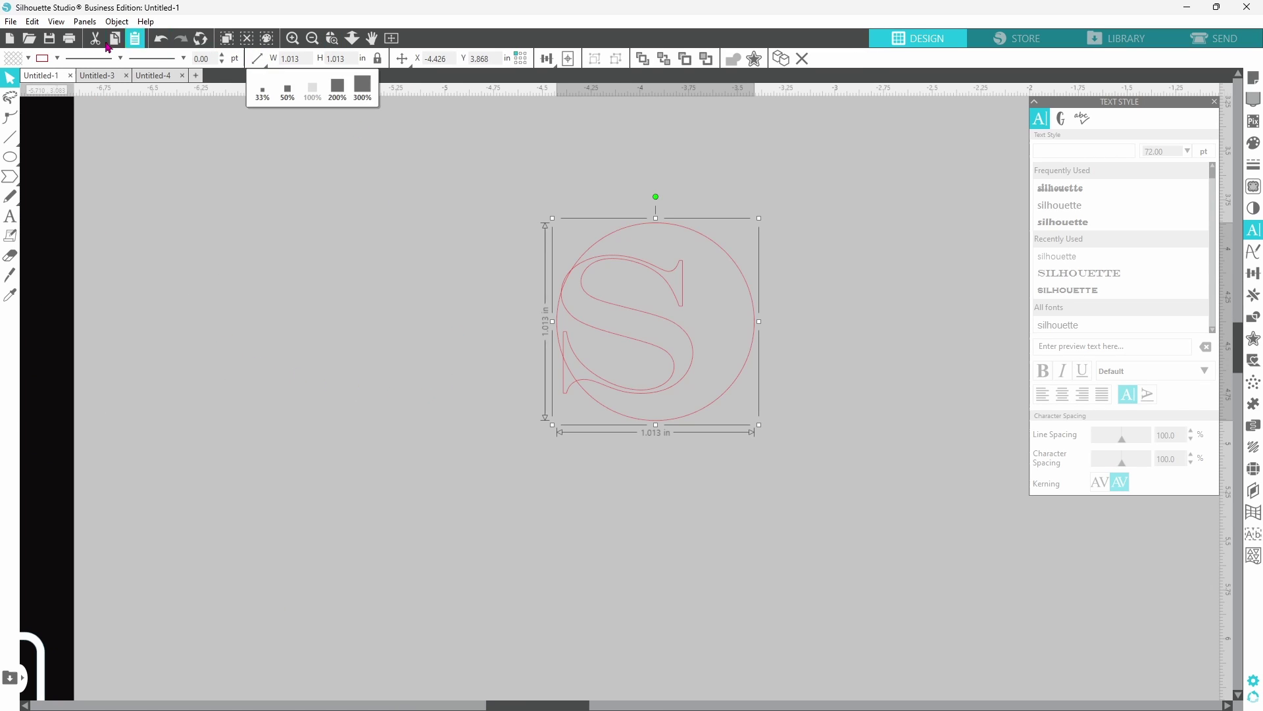
click(29, 58)
click(49, 79)
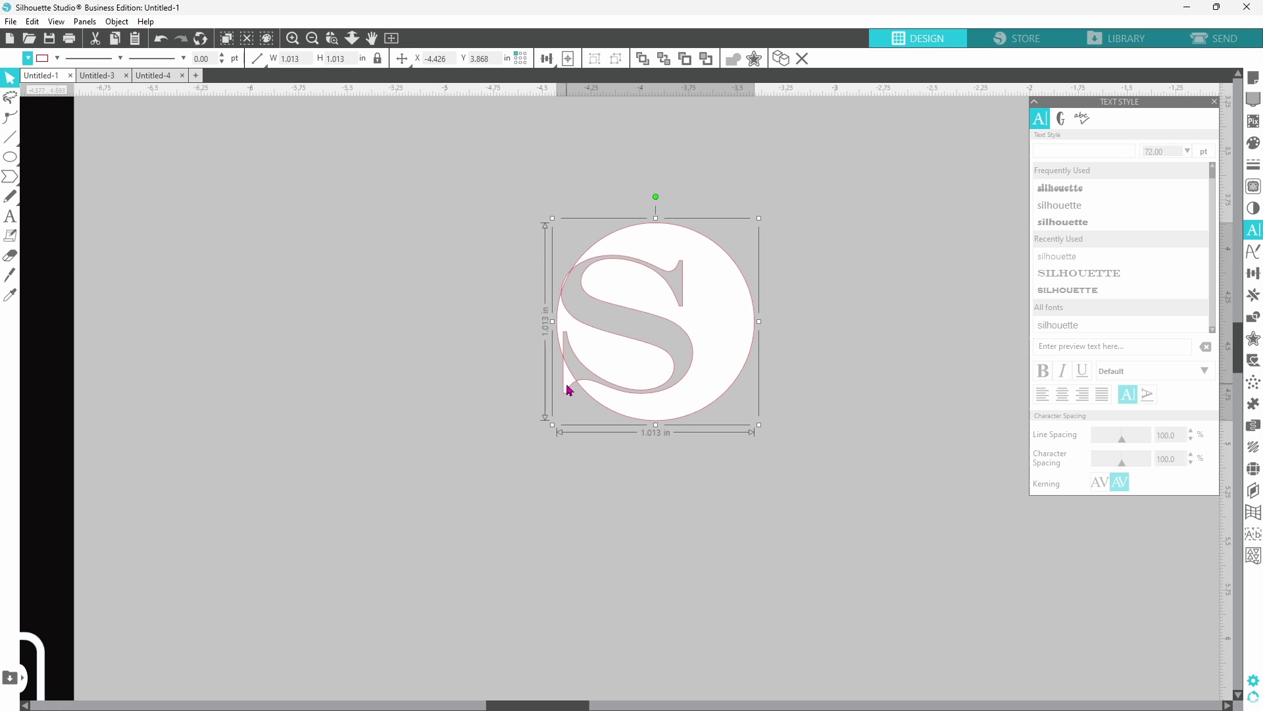
double_click(569, 389)
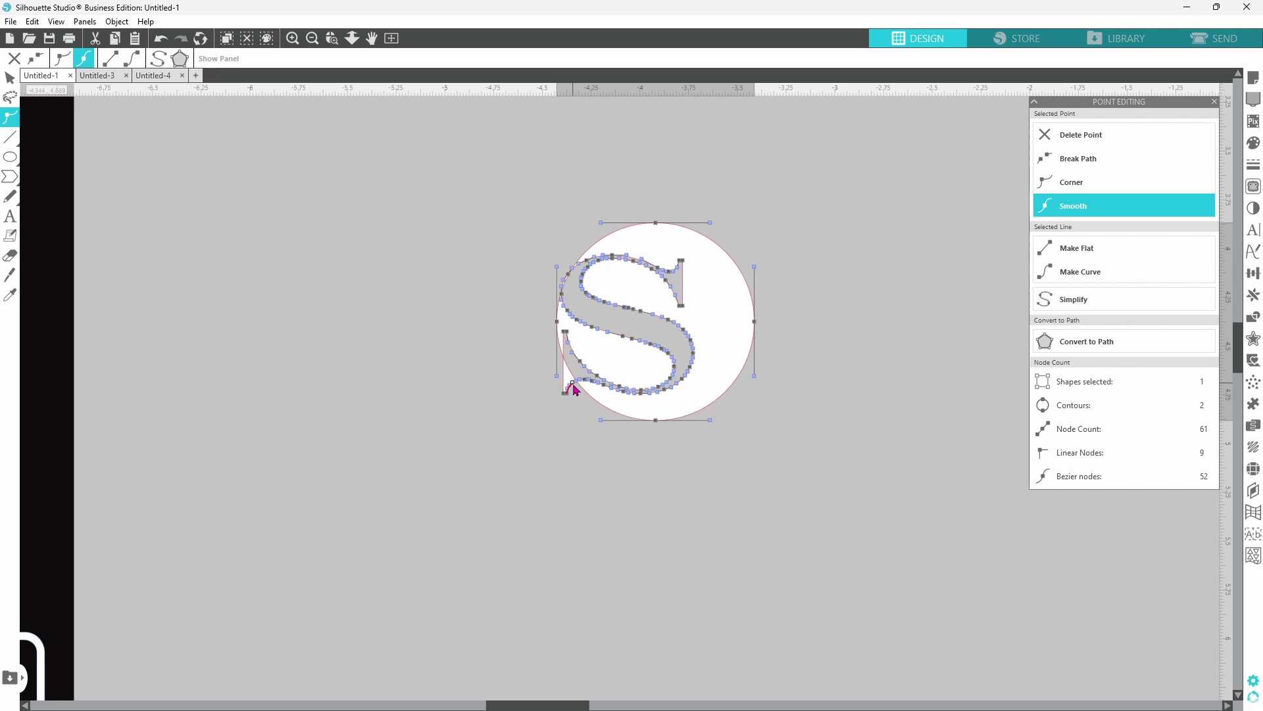
key(Delete)
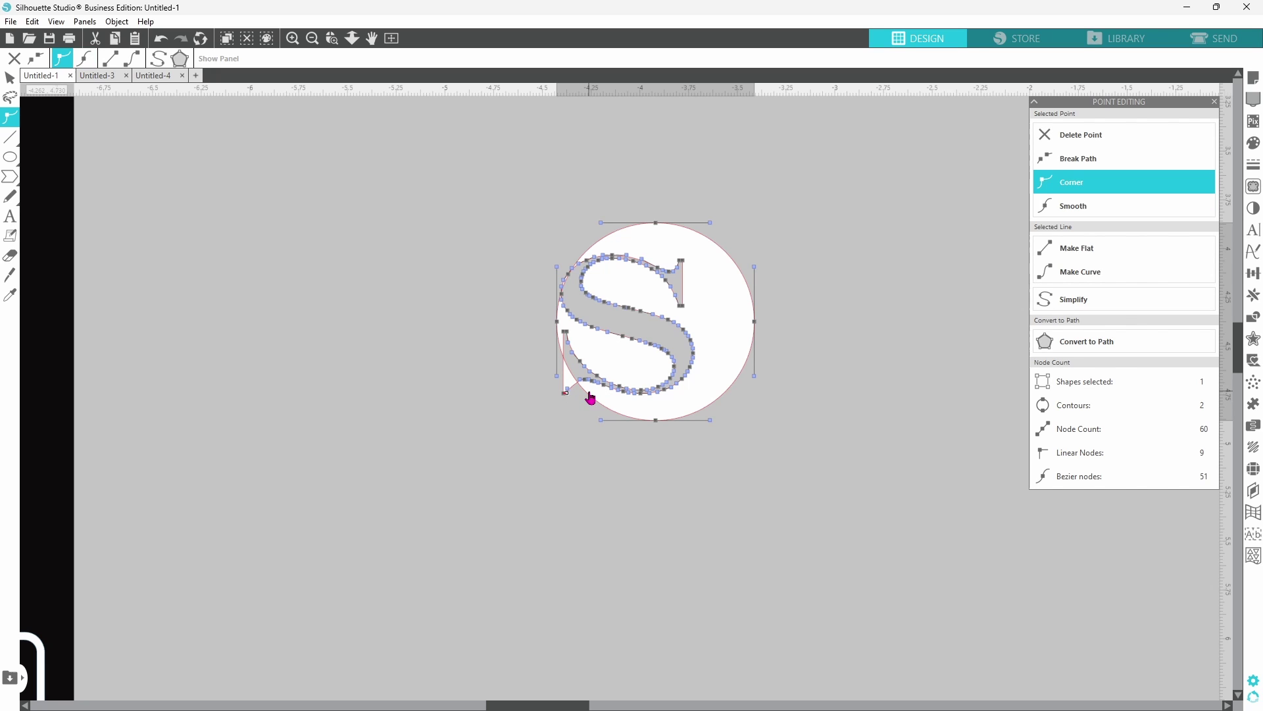
key(Delete)
Curve the S's lower-left segment to follow the outline, then shrink the logo to 0.422 in.
click(583, 382)
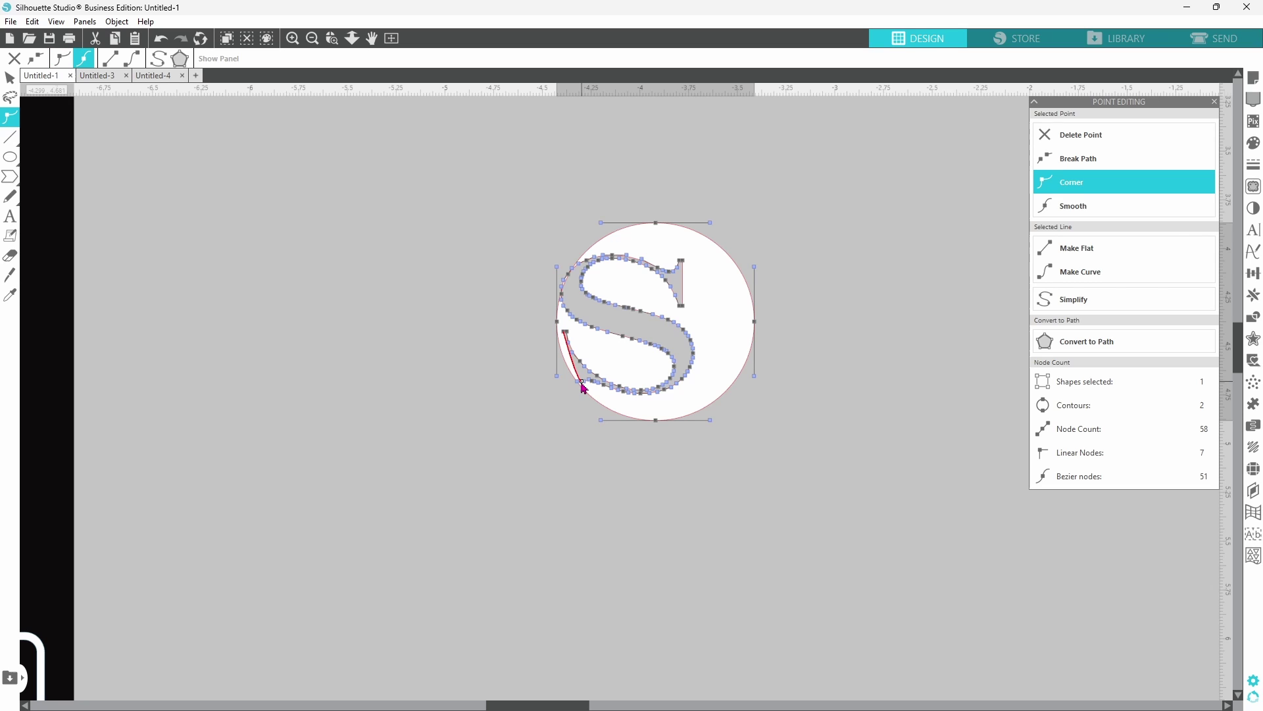
click(584, 382)
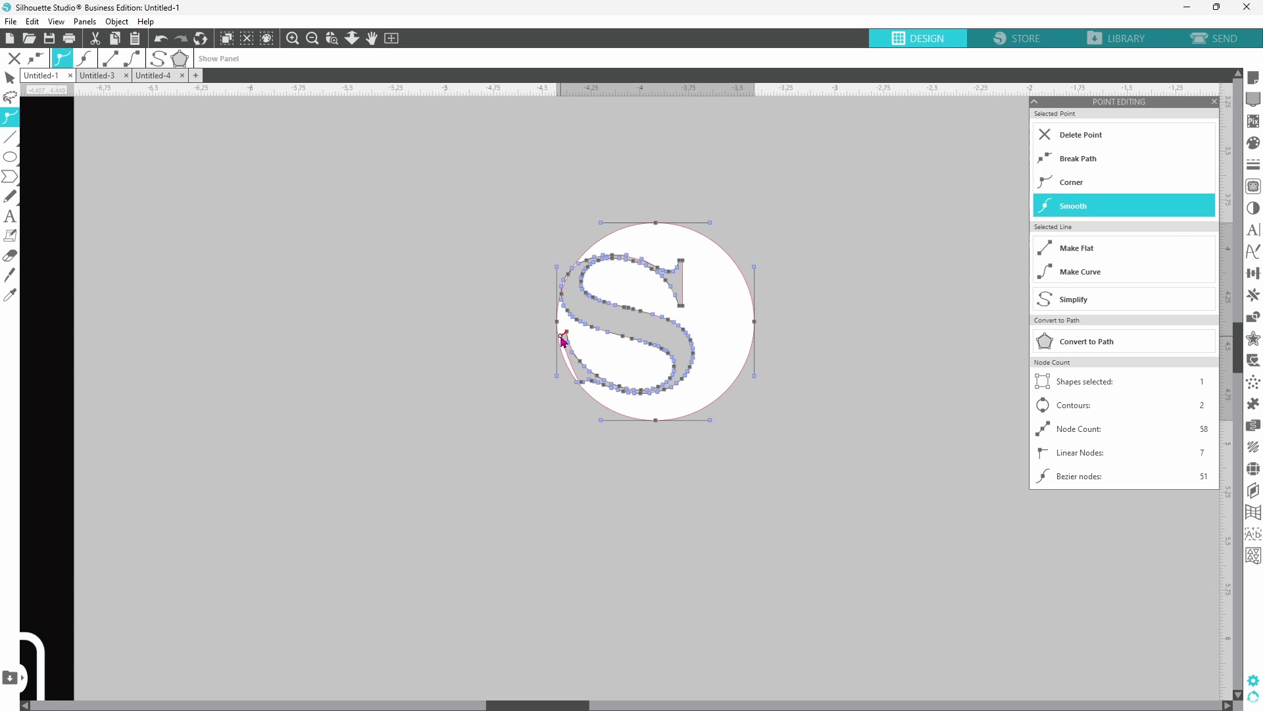
click(566, 333)
click(583, 383)
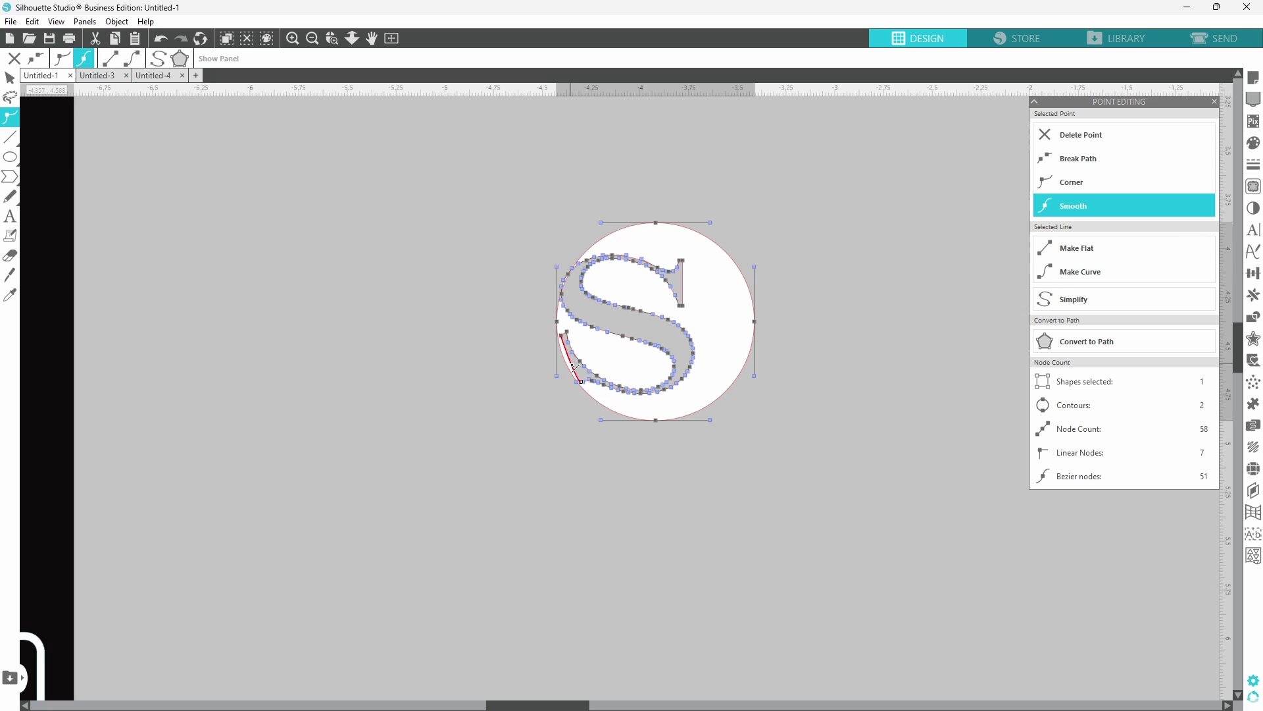
click(1051, 282)
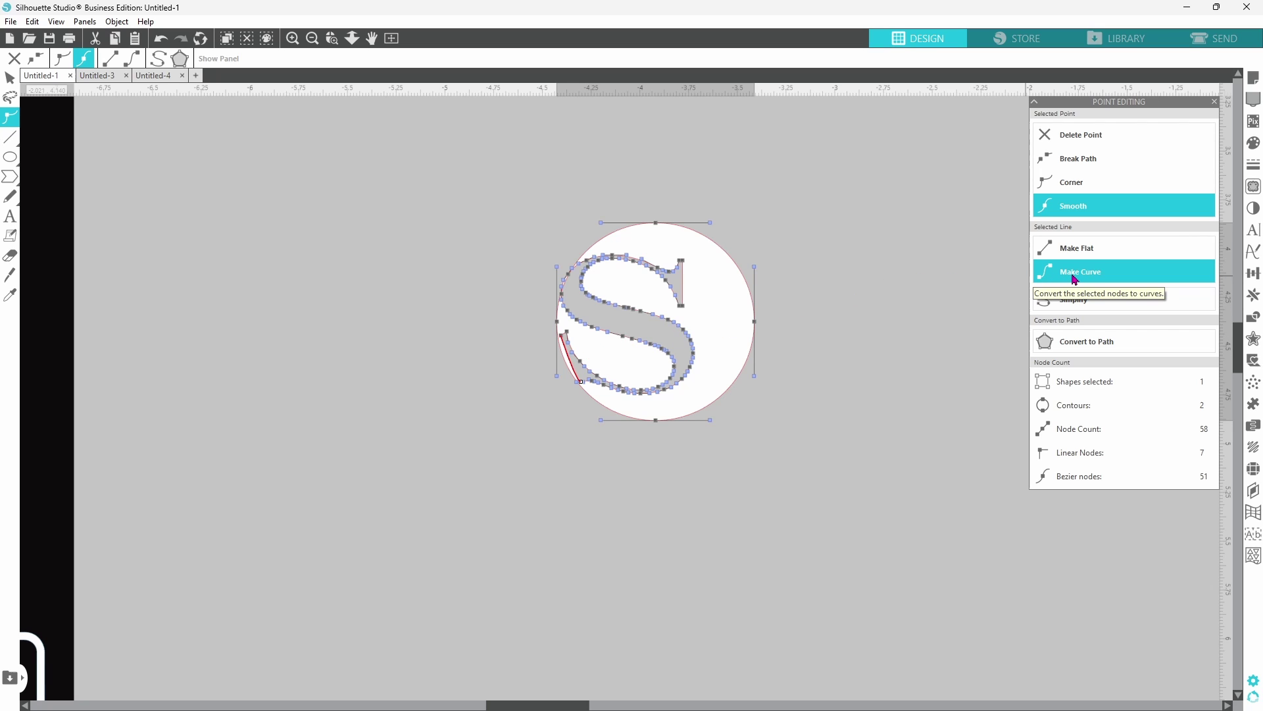
click(1074, 280)
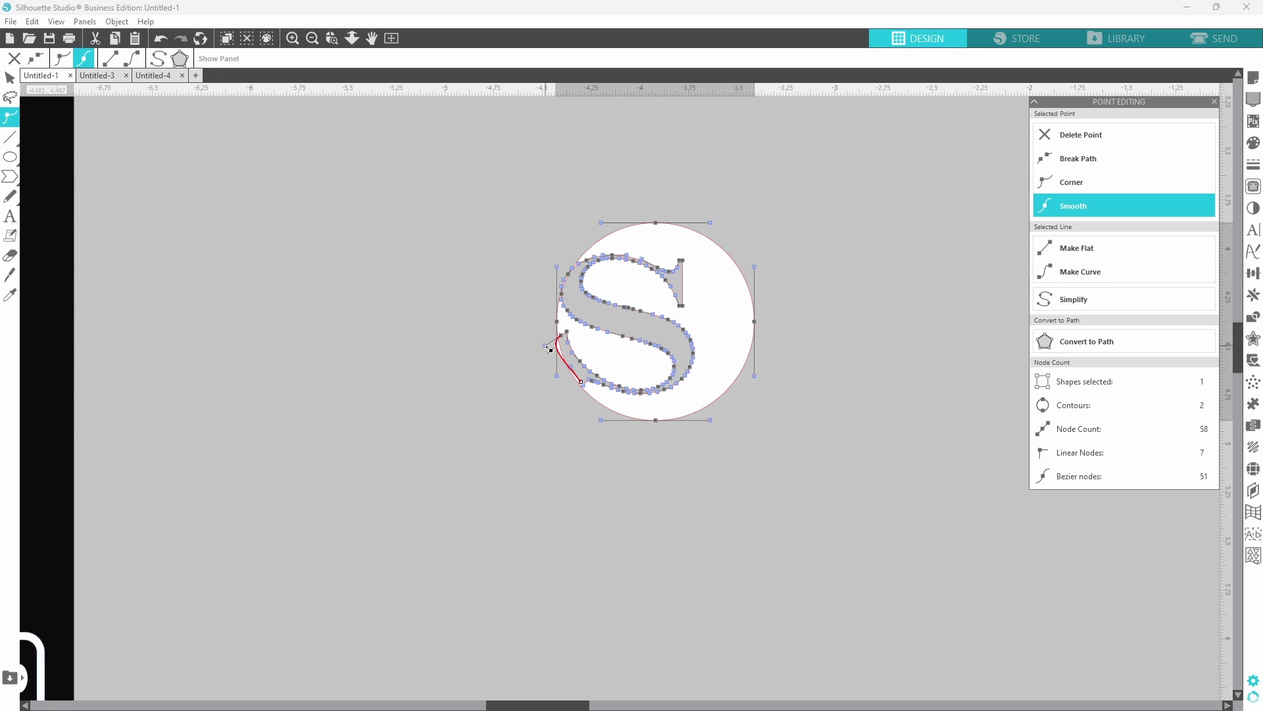
drag(550, 349, 554, 356)
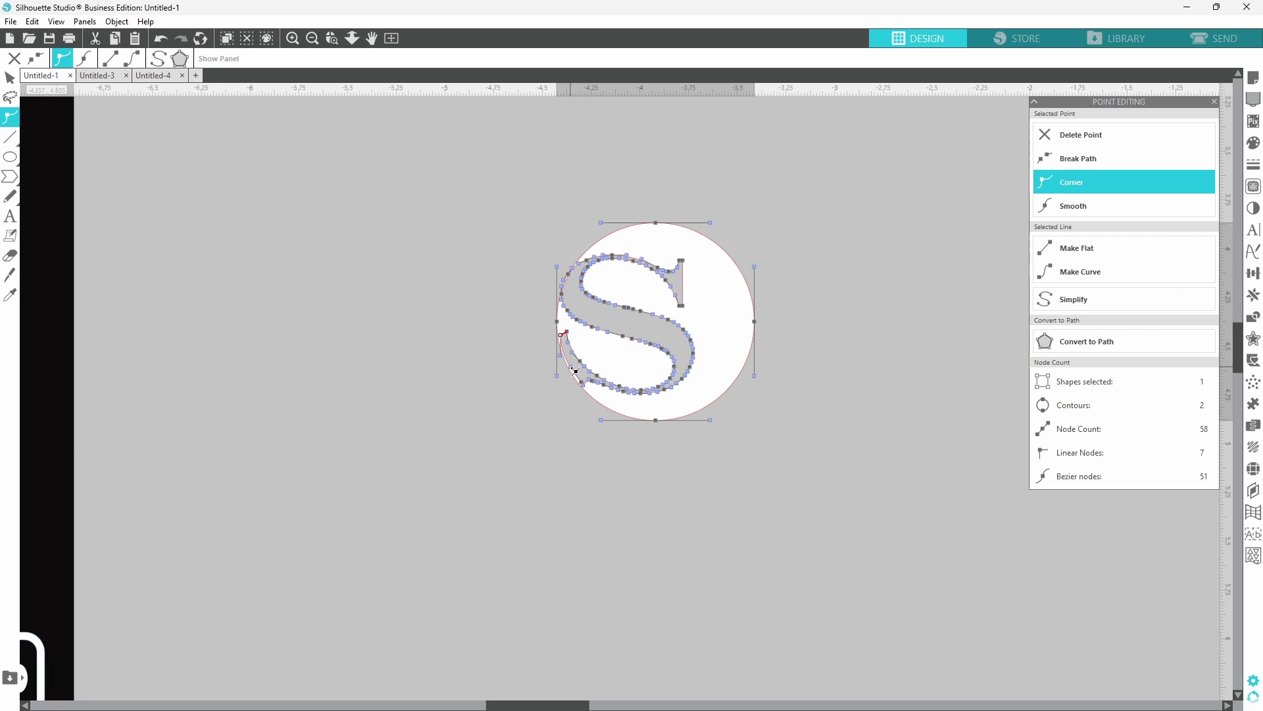
click(573, 374)
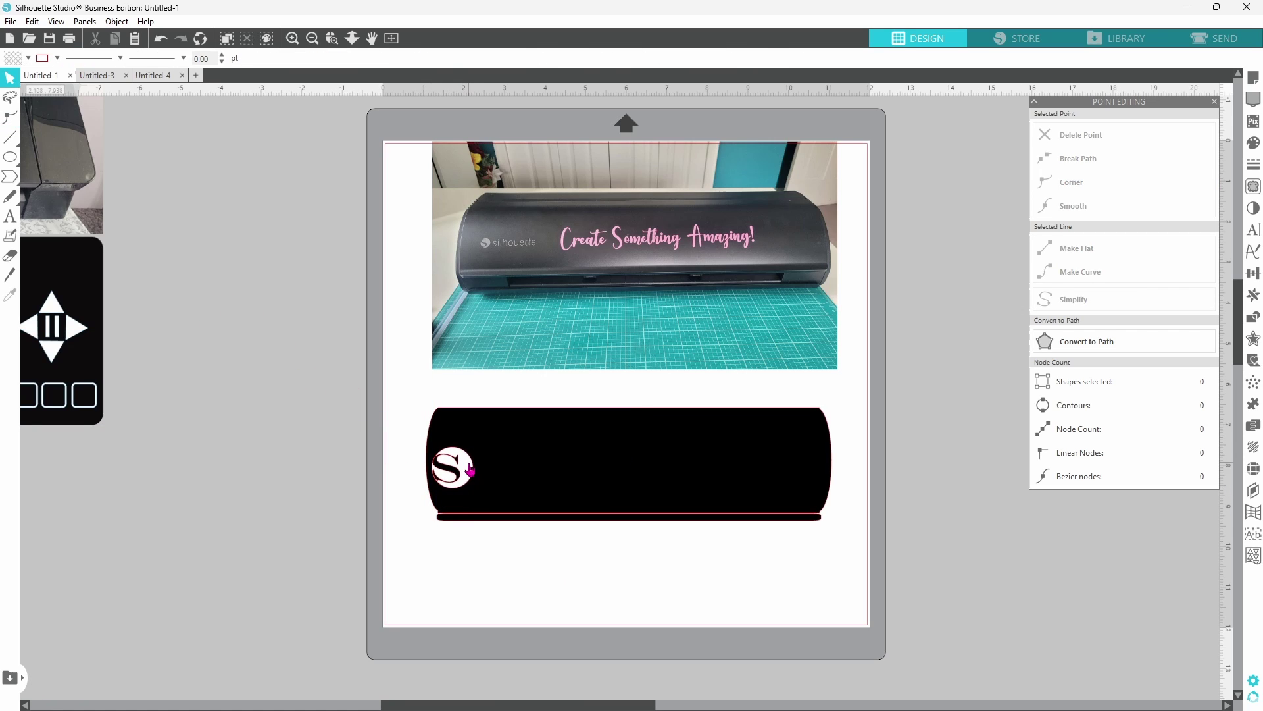
click(470, 469)
drag(477, 490, 446, 479)
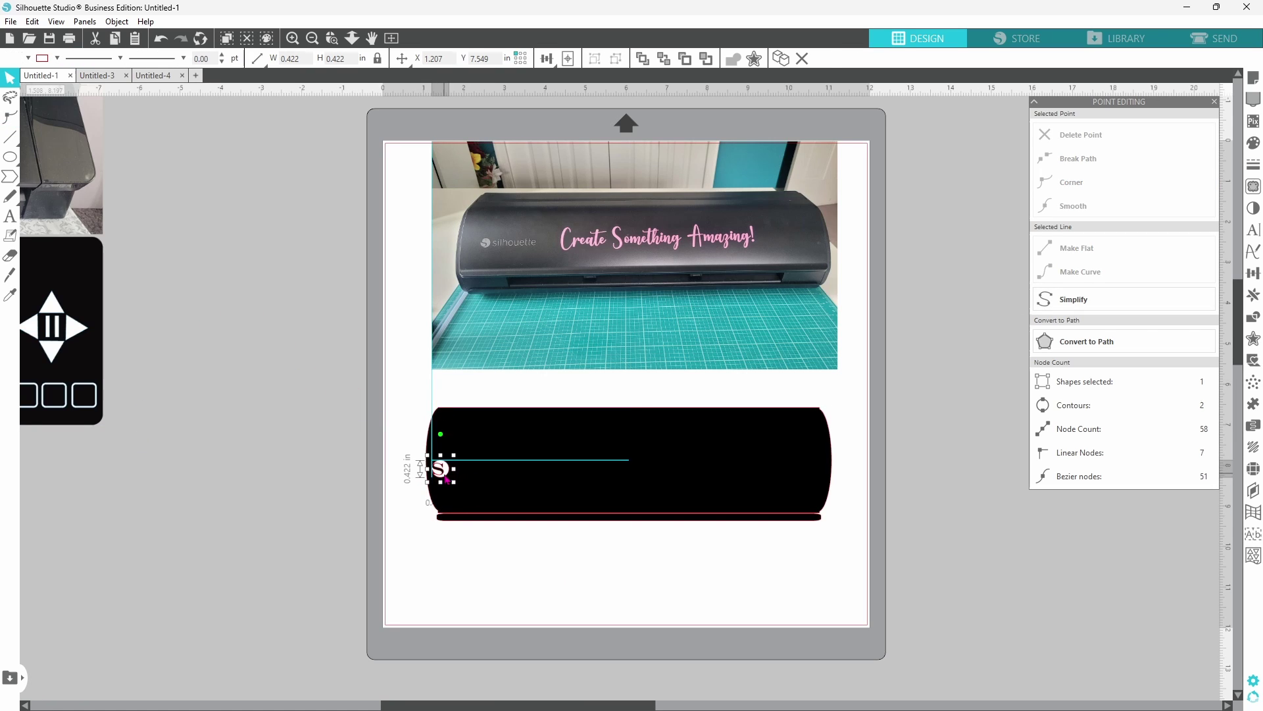
Type 'silhouette' in a new text box left of the mat and set it in Calibri Light.
click(141, 439)
click(141, 439)
text(s)
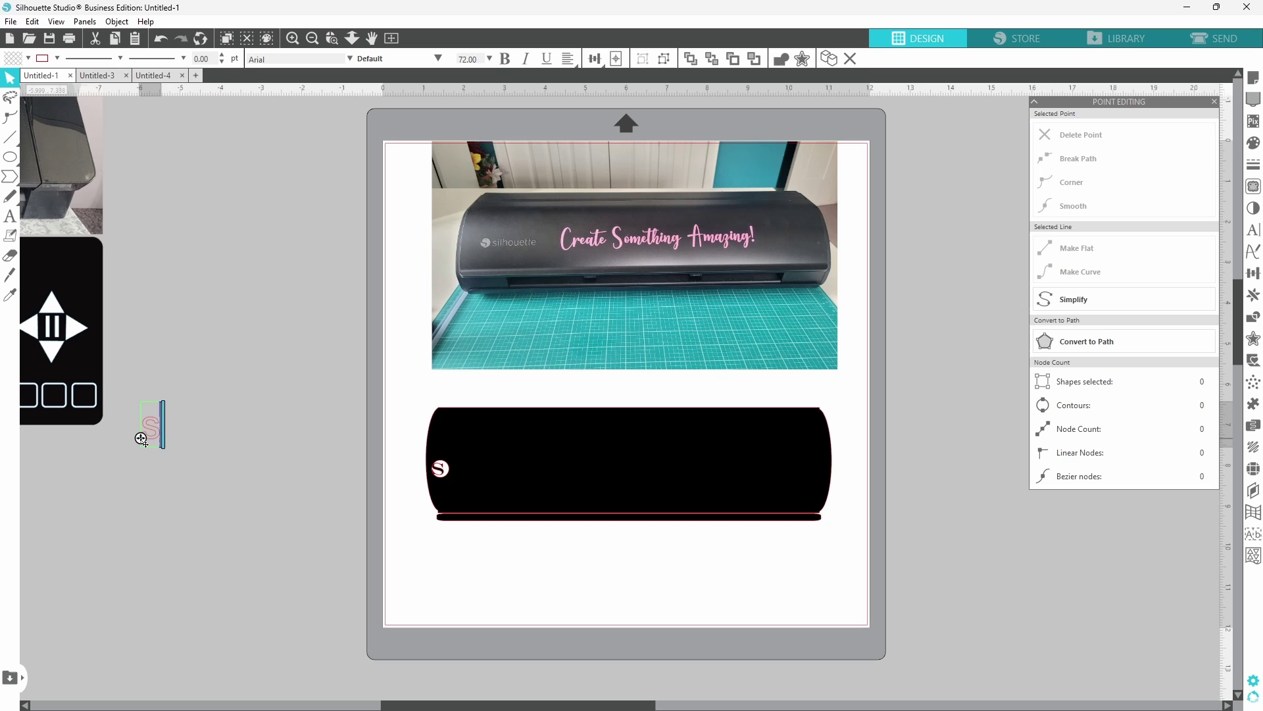
text(ilhouette)
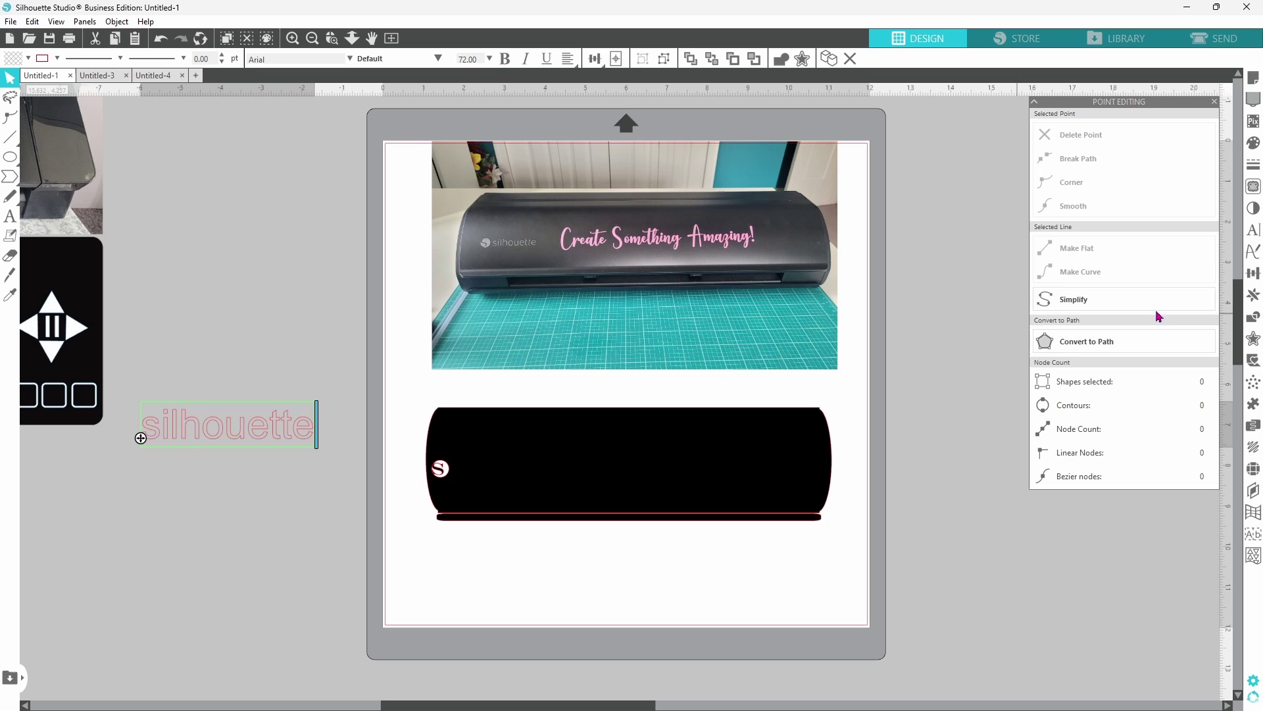
click(1253, 232)
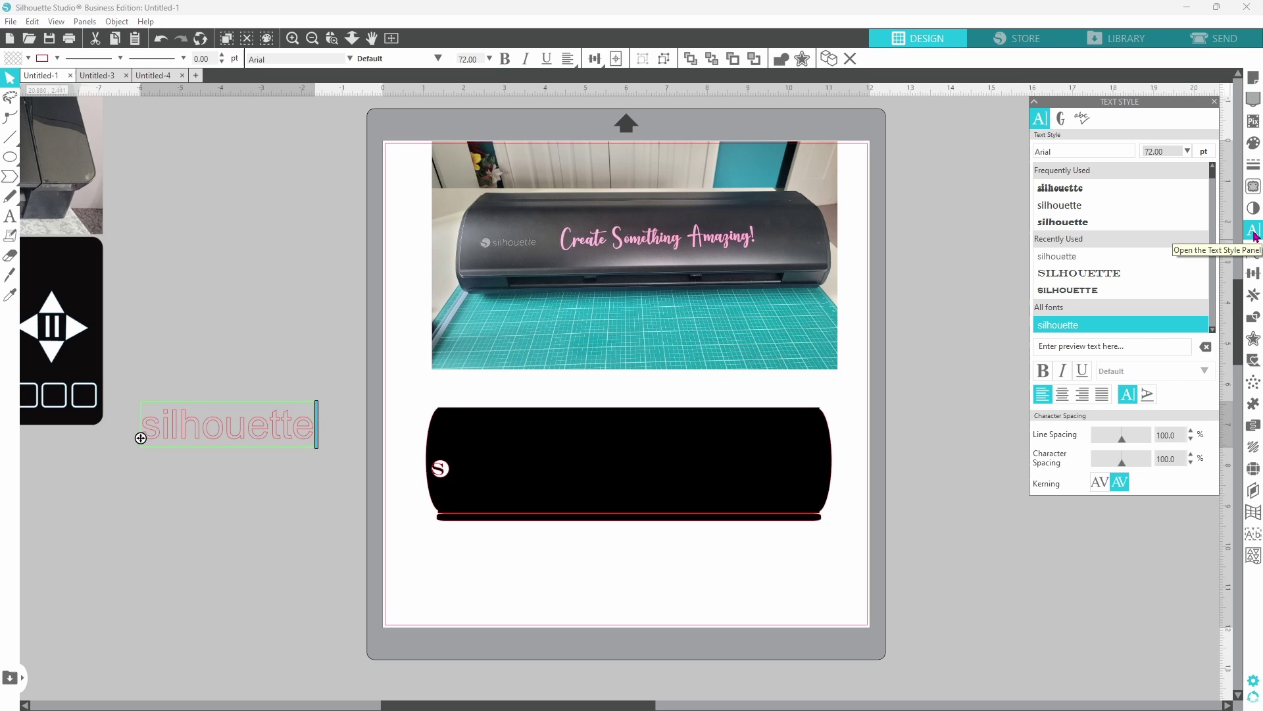
click(1102, 345)
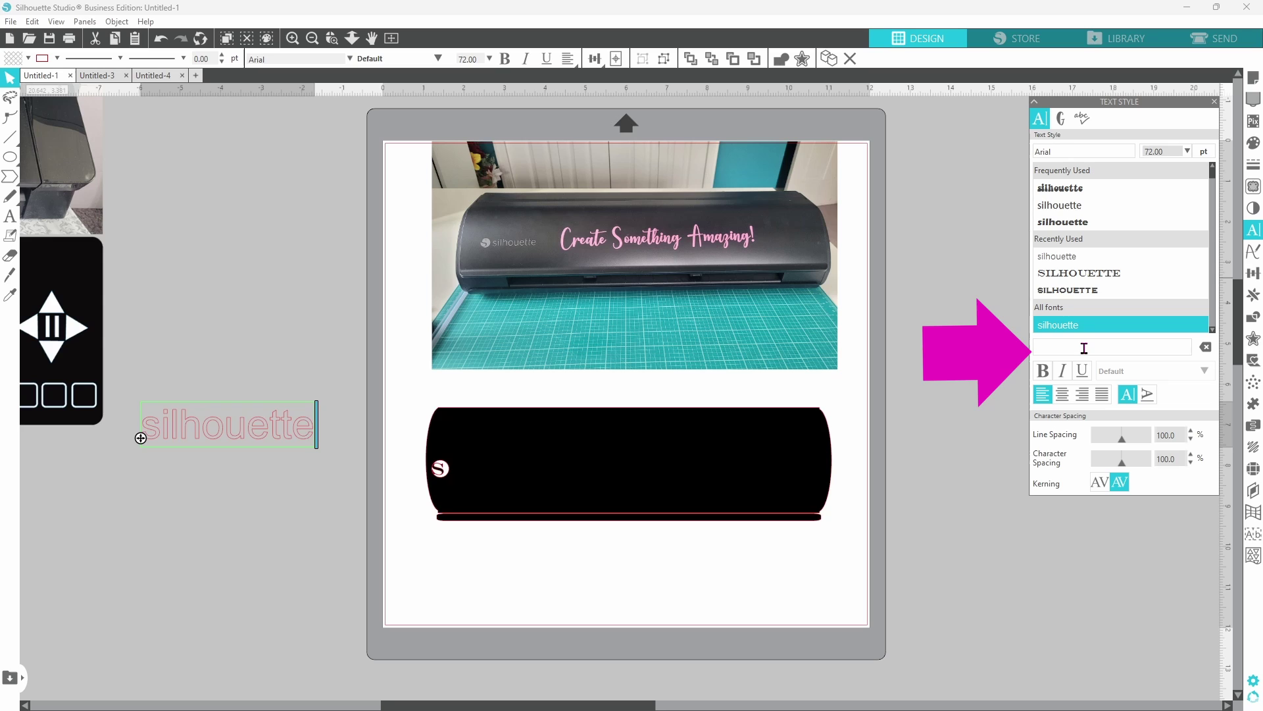
text(silhouette)
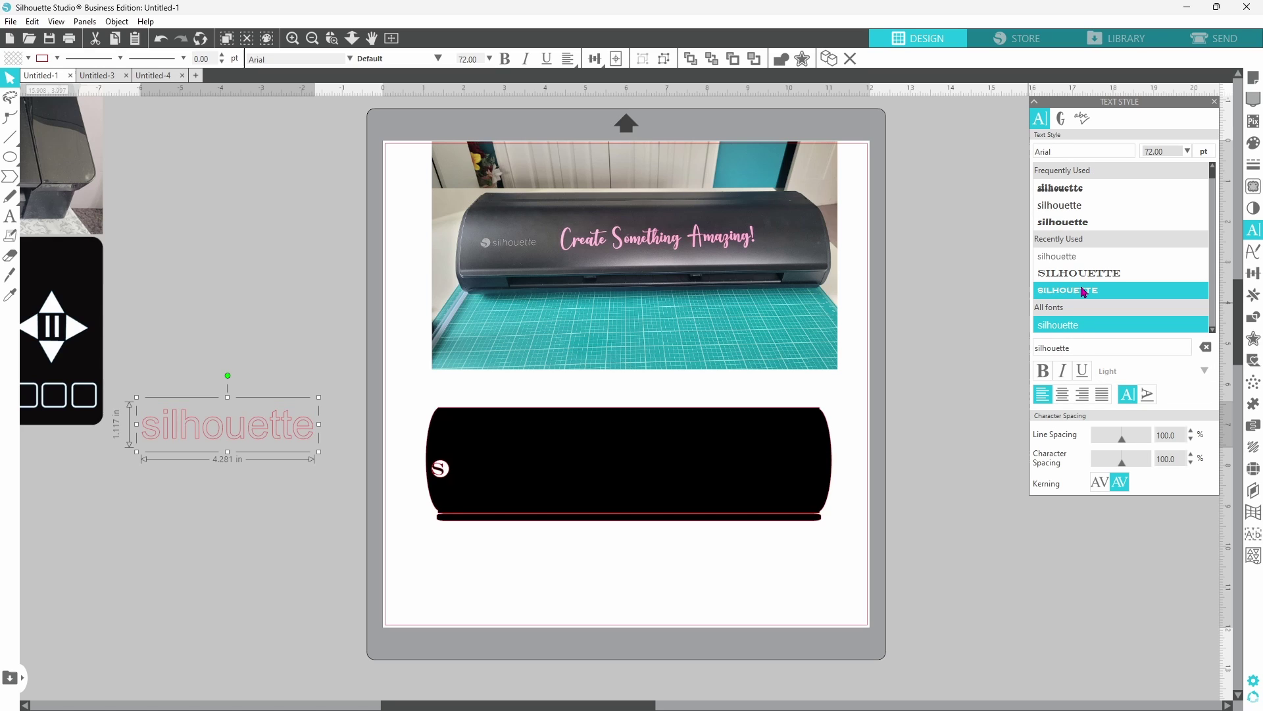
click(1077, 258)
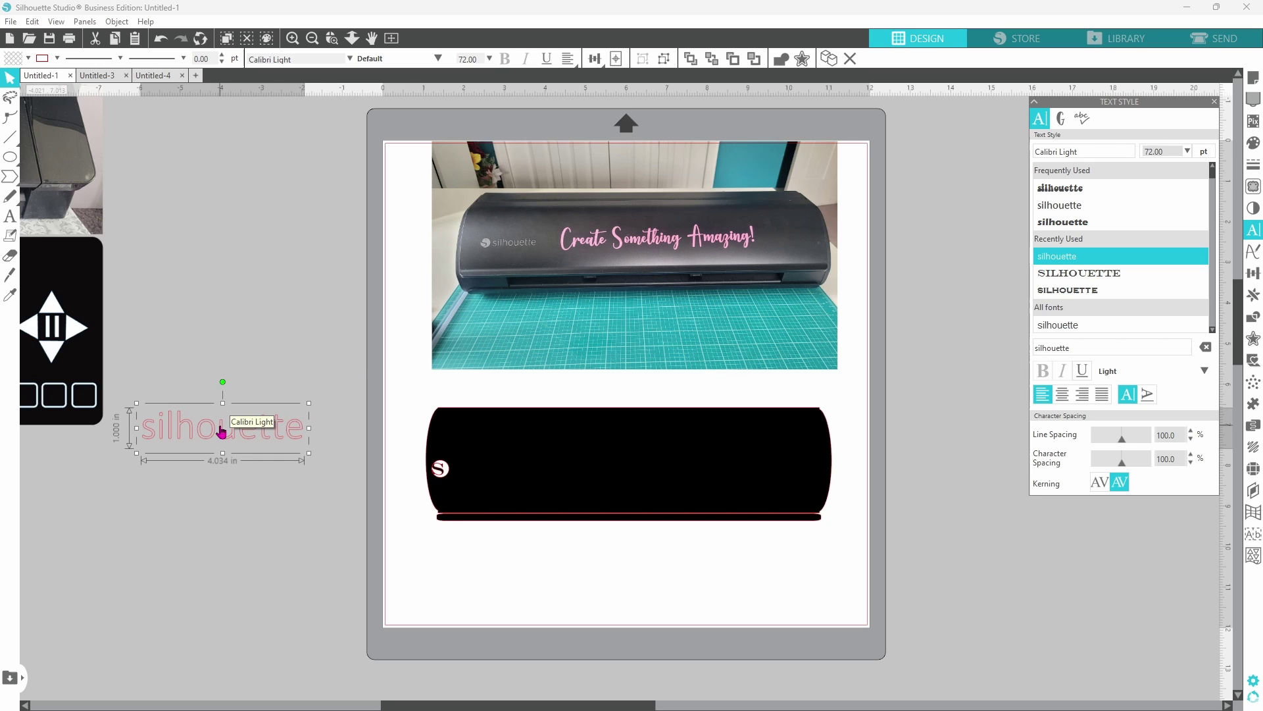
Fill the silhouette text white and scale it onto the black body beside the S logo.
click(28, 59)
click(14, 79)
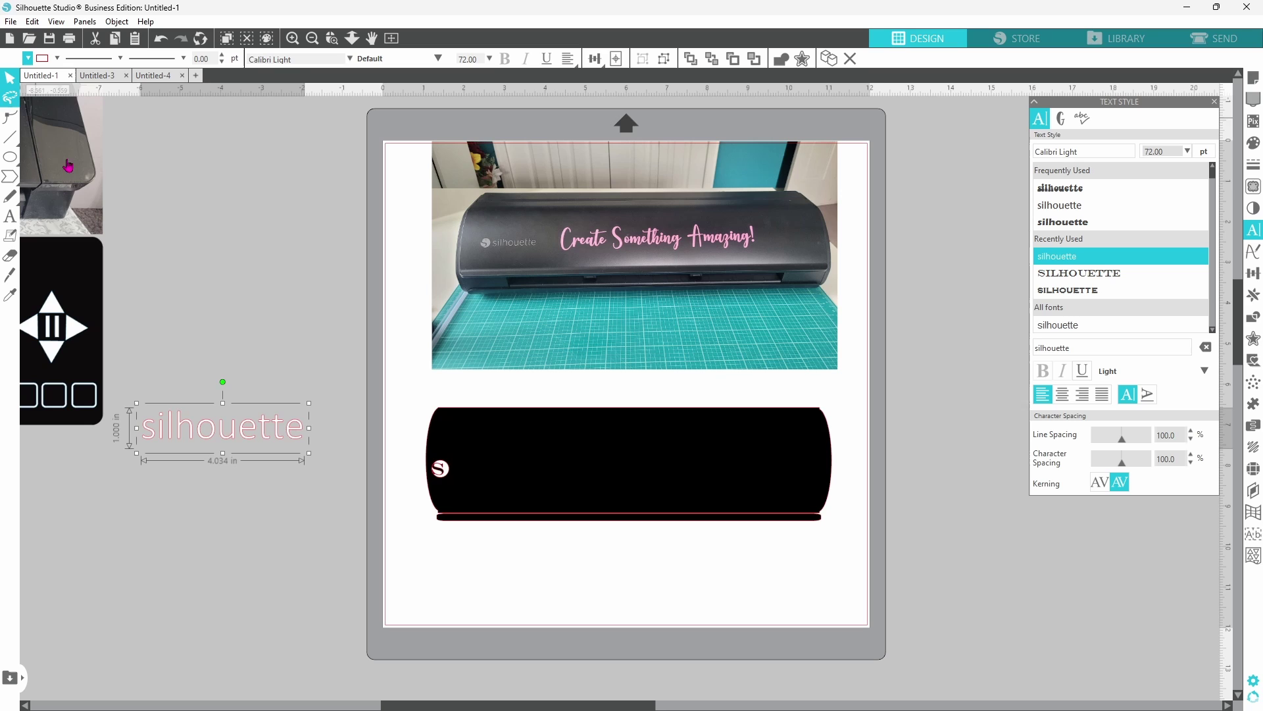
drag(220, 443, 531, 482)
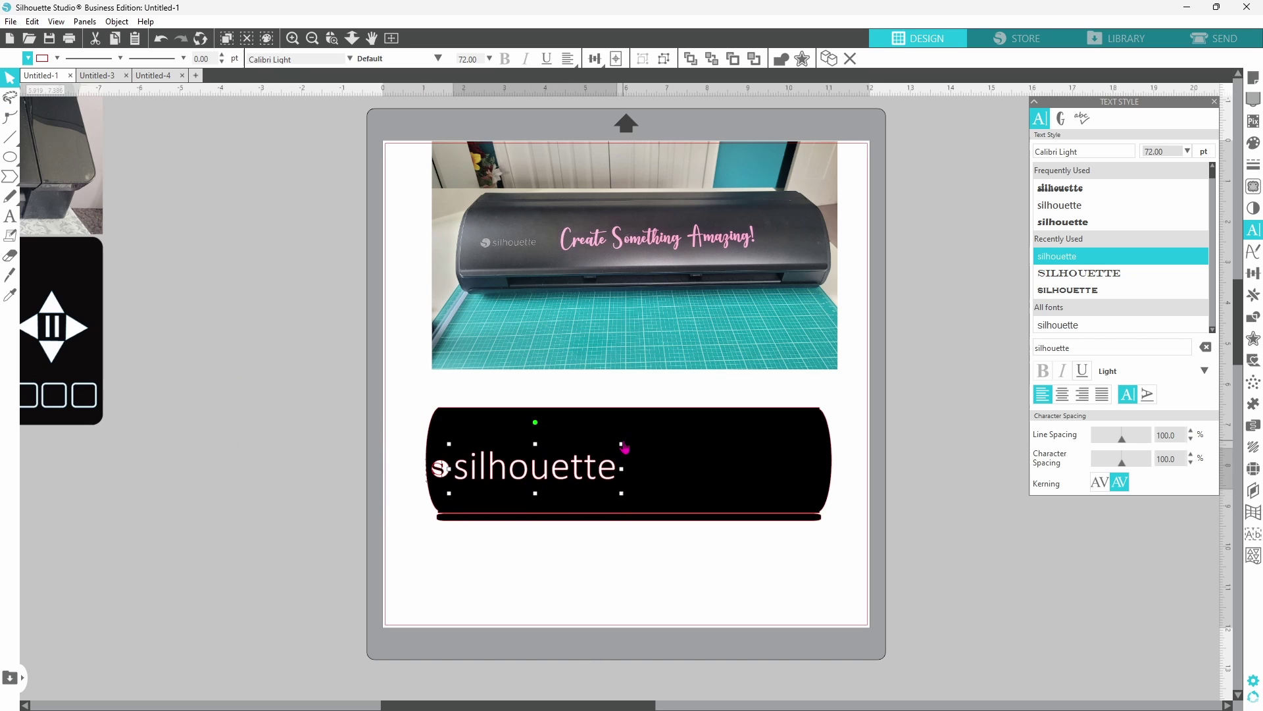
drag(623, 442, 527, 487)
Set the body and text outline colour to none, then group them together.
shift+click(625, 507)
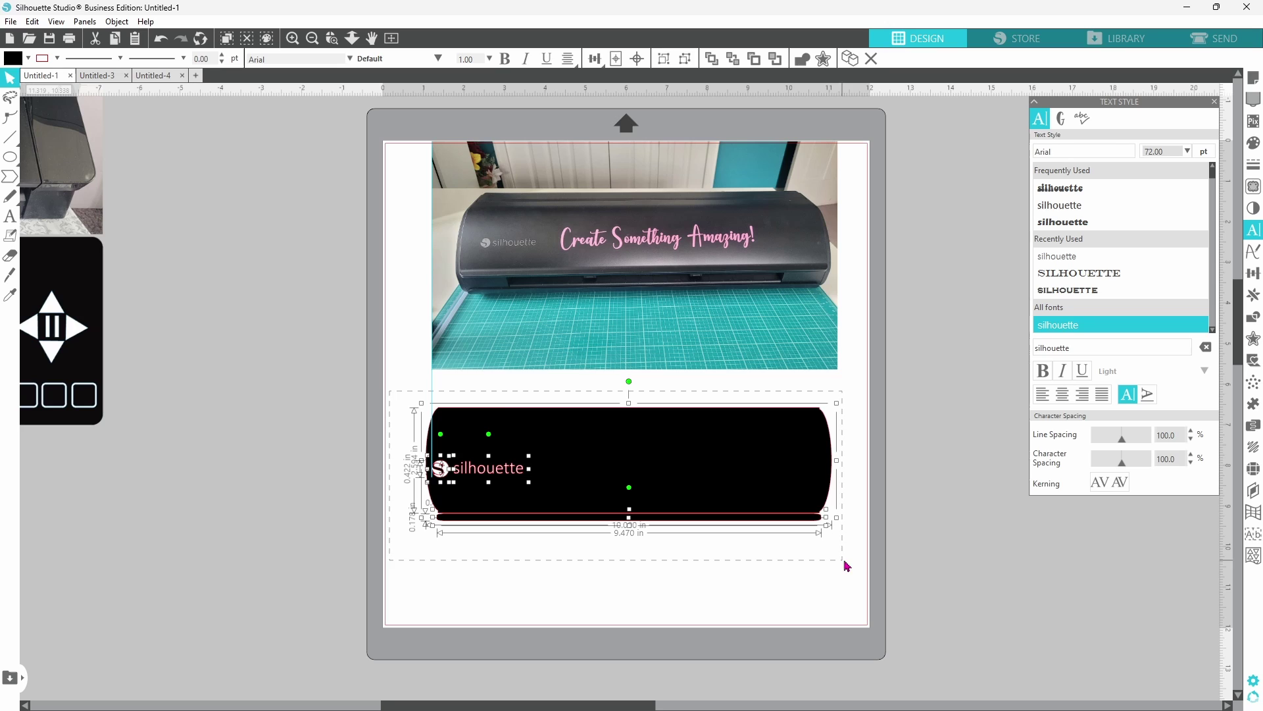
click(58, 59)
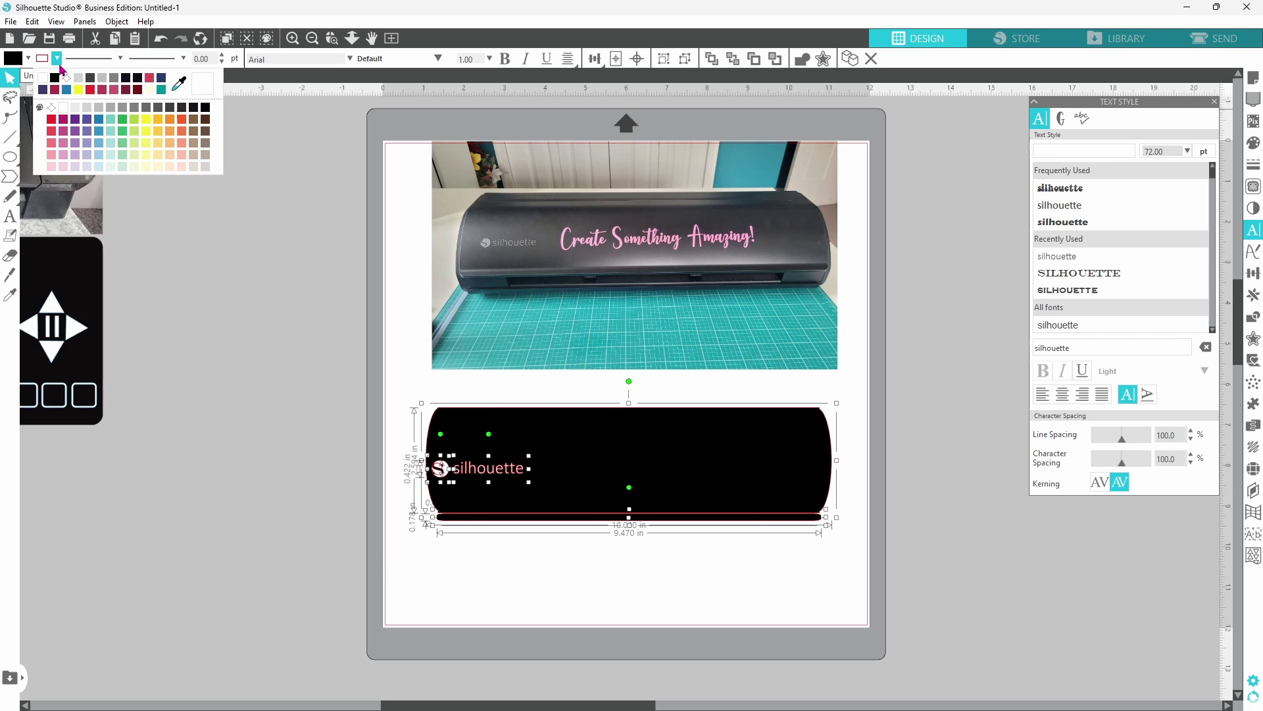
click(68, 80)
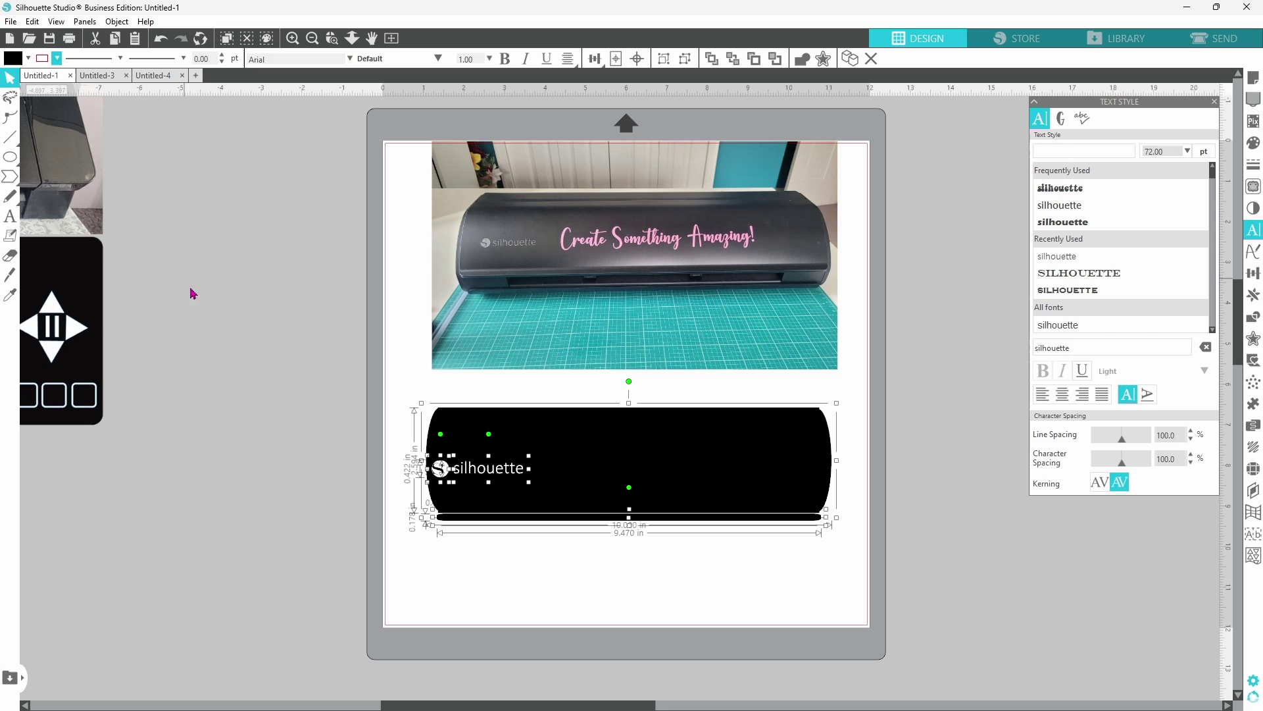
click(256, 409)
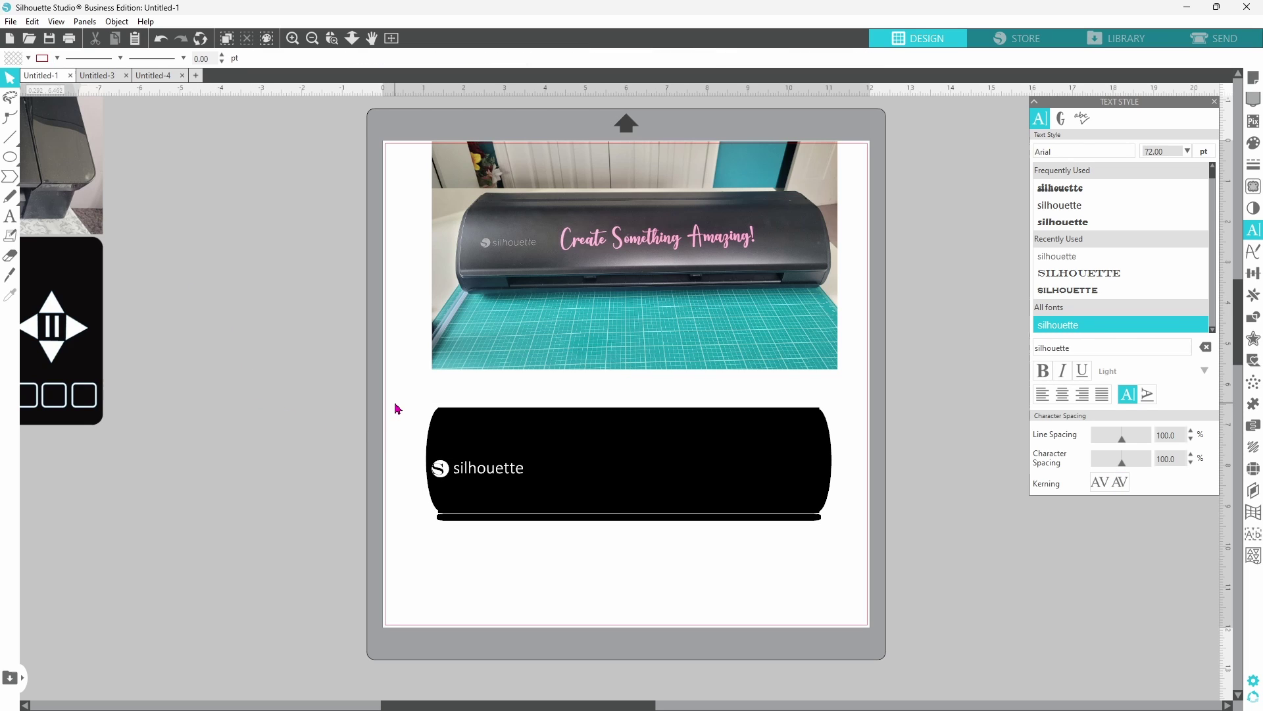
drag(398, 409, 834, 542)
right_click(799, 490)
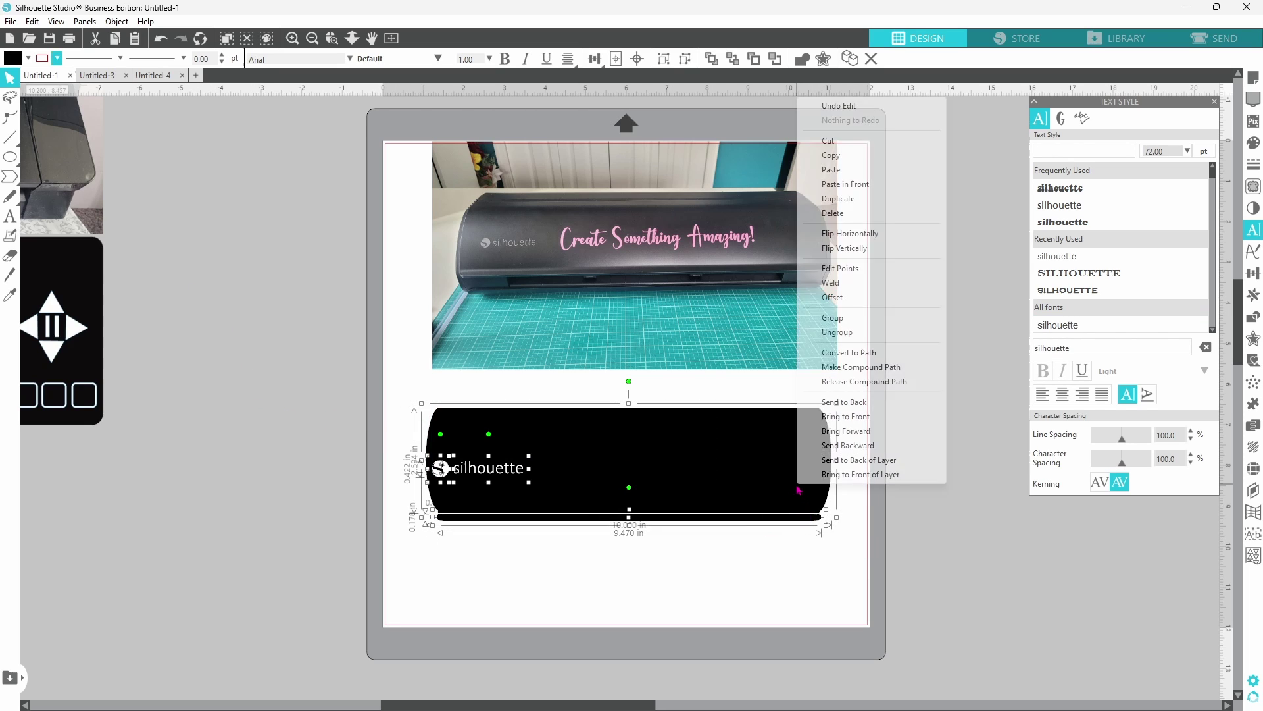
click(832, 318)
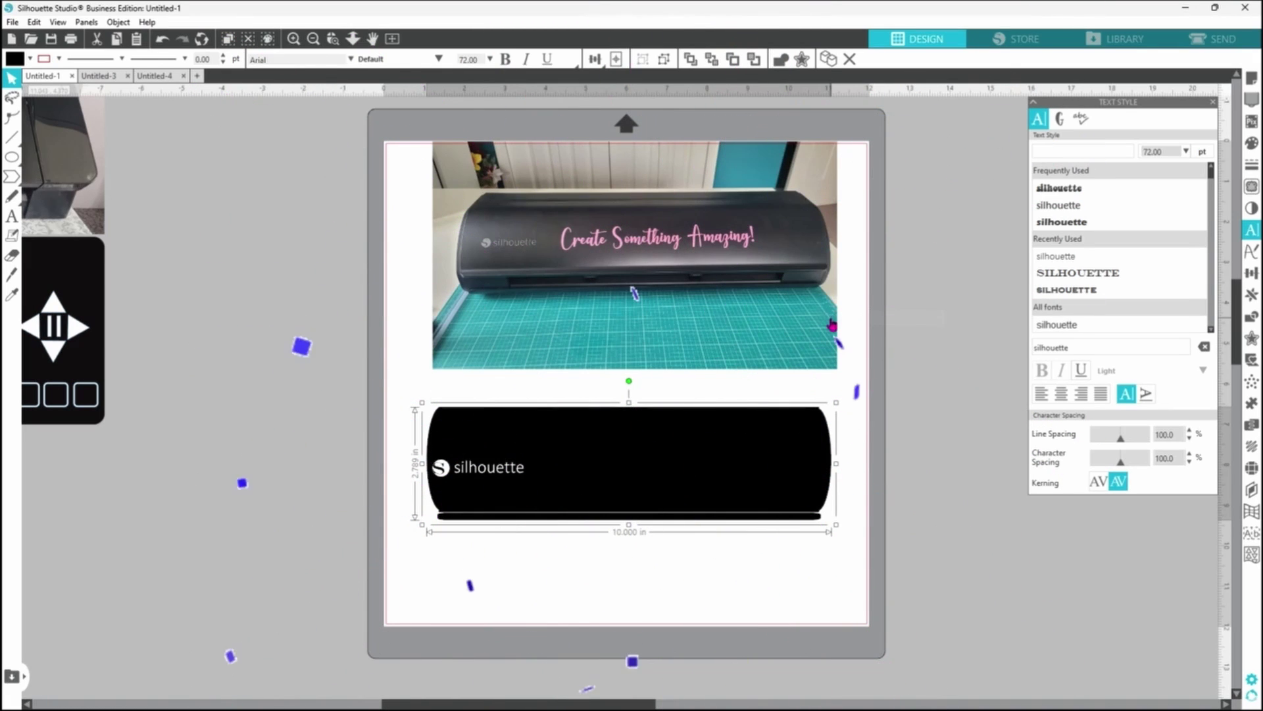
Paste the front-view cutting machine photo and move it to the top of the mat.
right_click(528, 309)
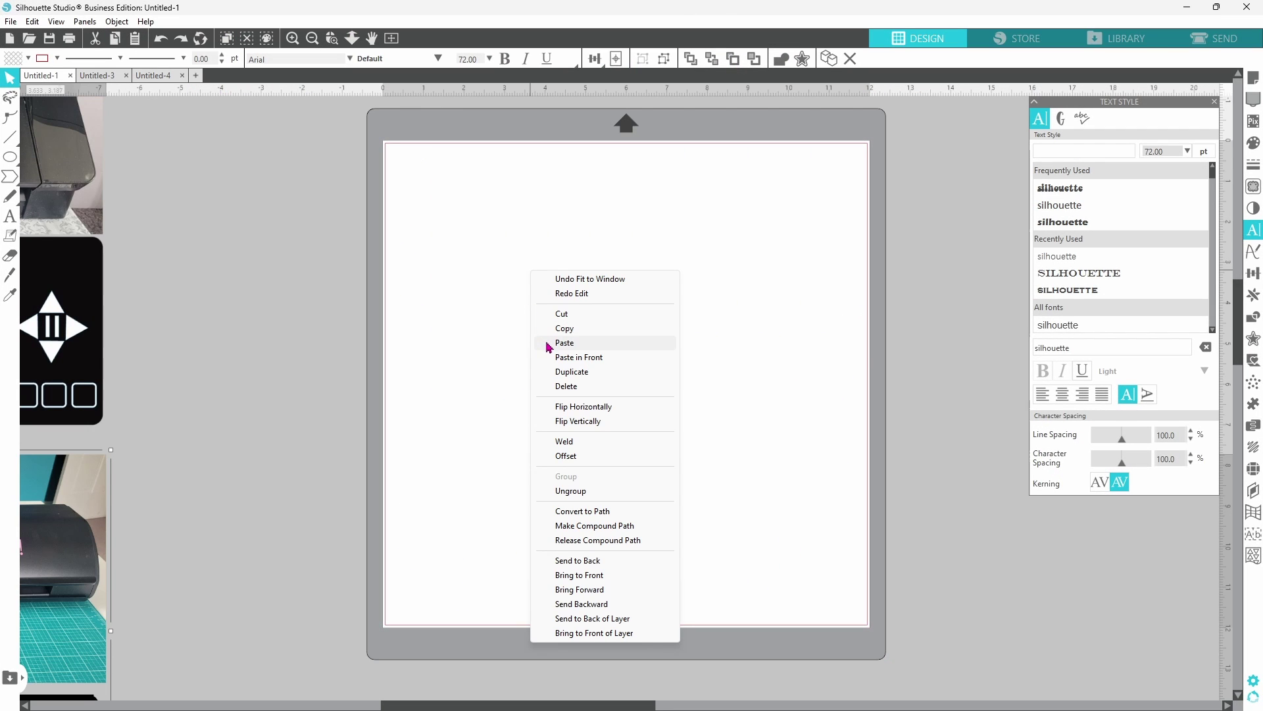
click(563, 342)
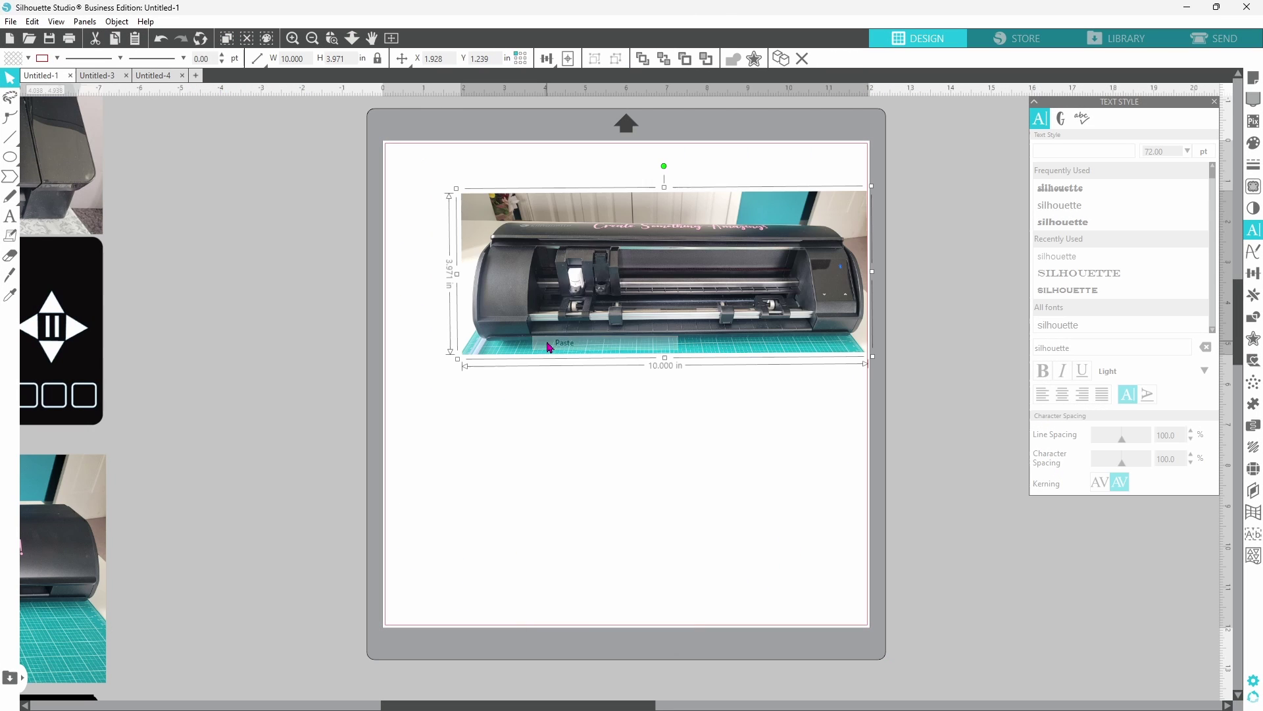
drag(596, 306, 576, 271)
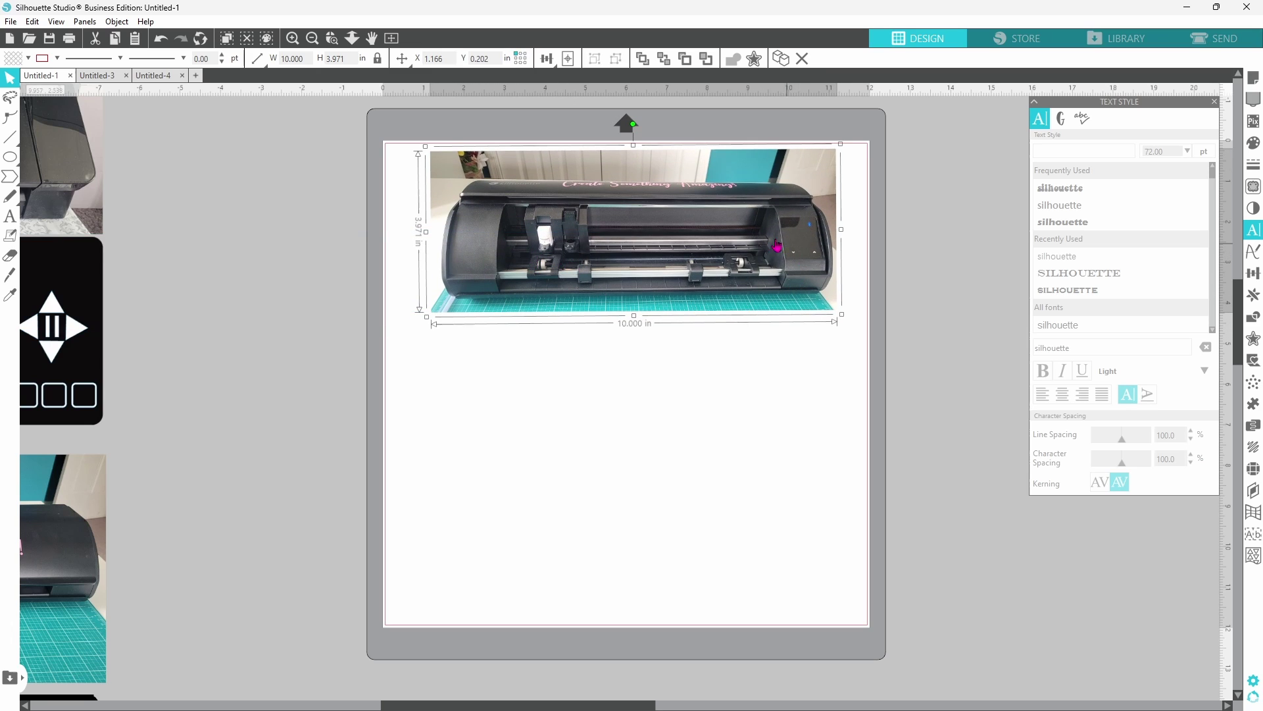
Draw a 9.843 × 2.740 in rectangle below the photo and fill it black.
click(10, 157)
drag(439, 347, 841, 459)
click(27, 58)
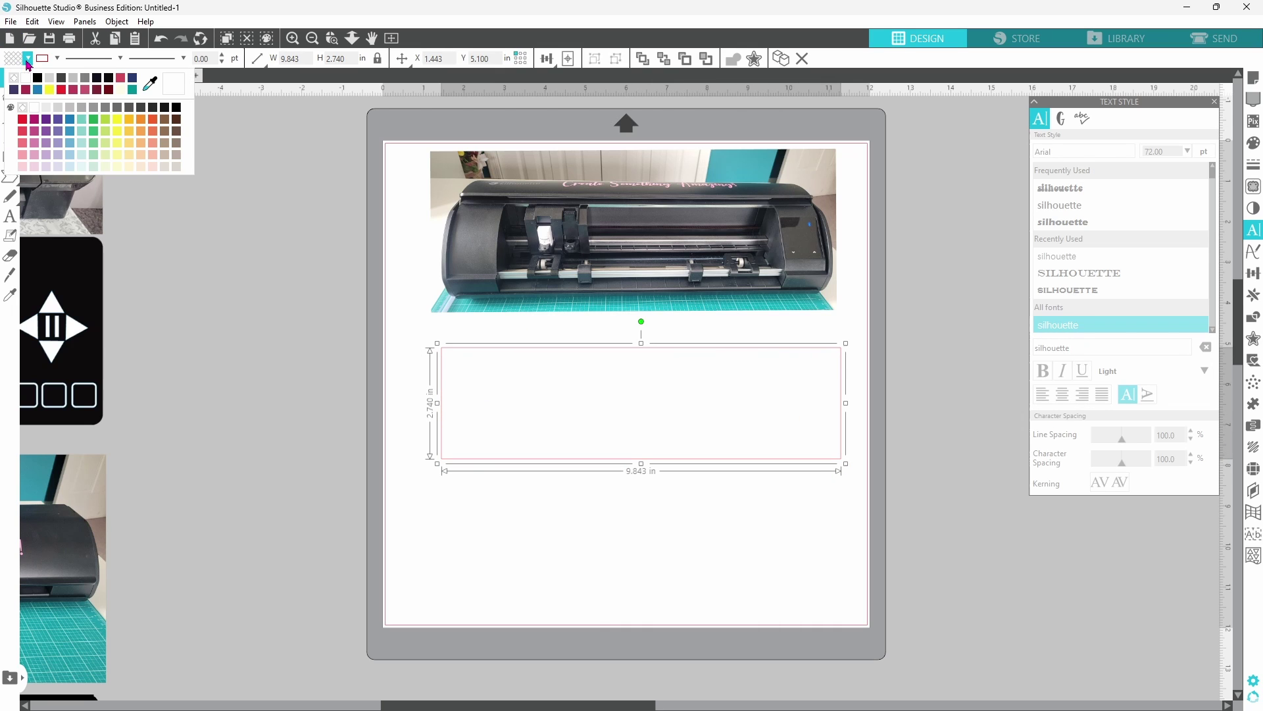
click(30, 79)
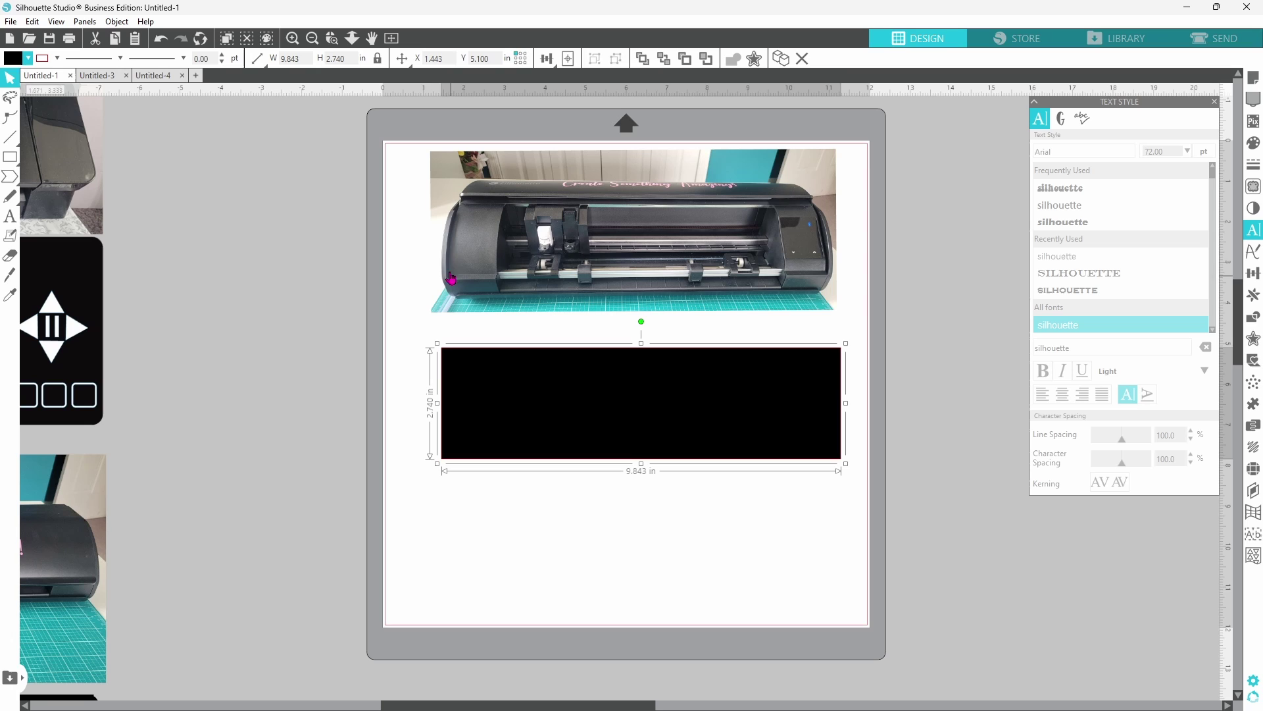
click(10, 156)
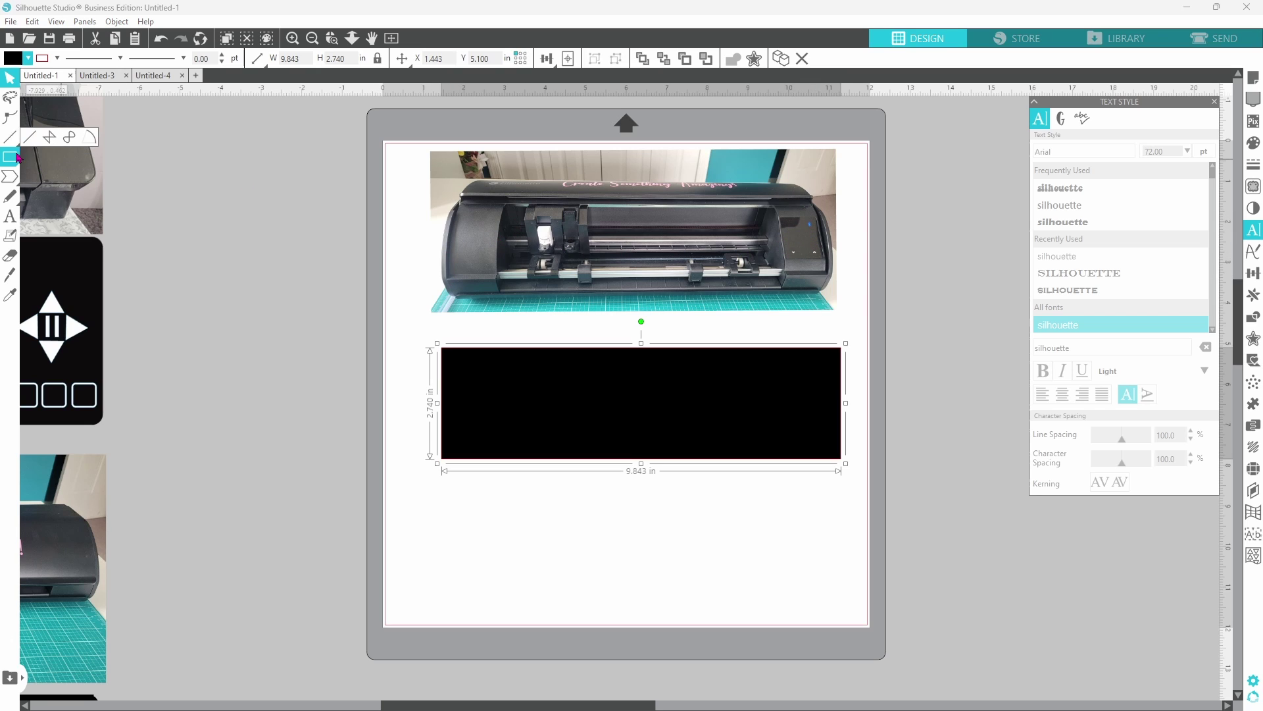
click(50, 157)
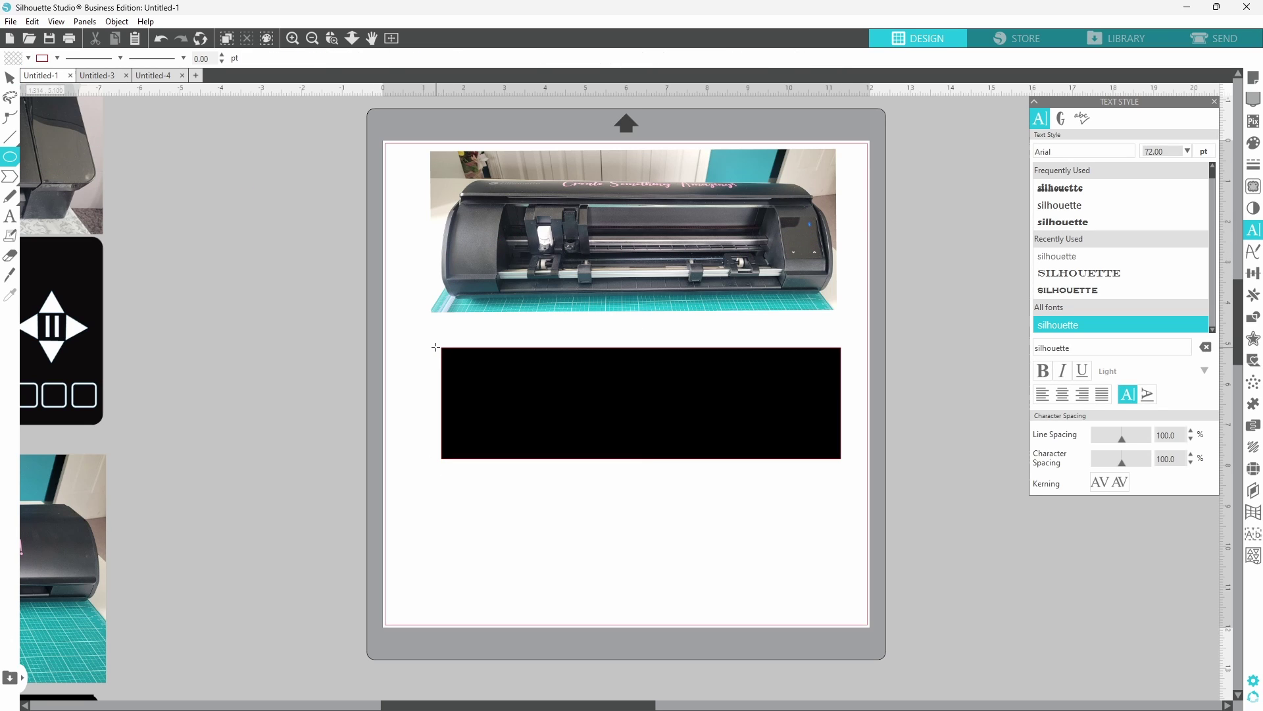
Draw a dark grey 1.228 × 2.759 in ellipse over the rectangle's left end.
drag(436, 347, 483, 462)
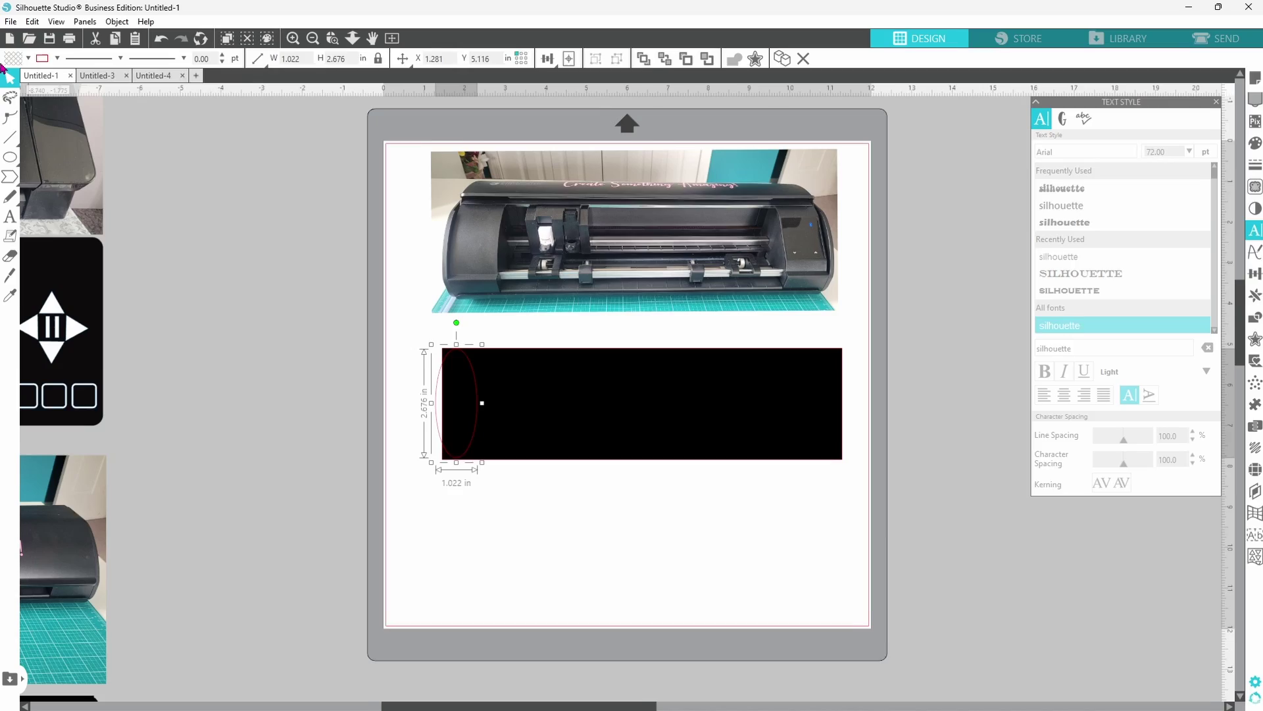
click(28, 57)
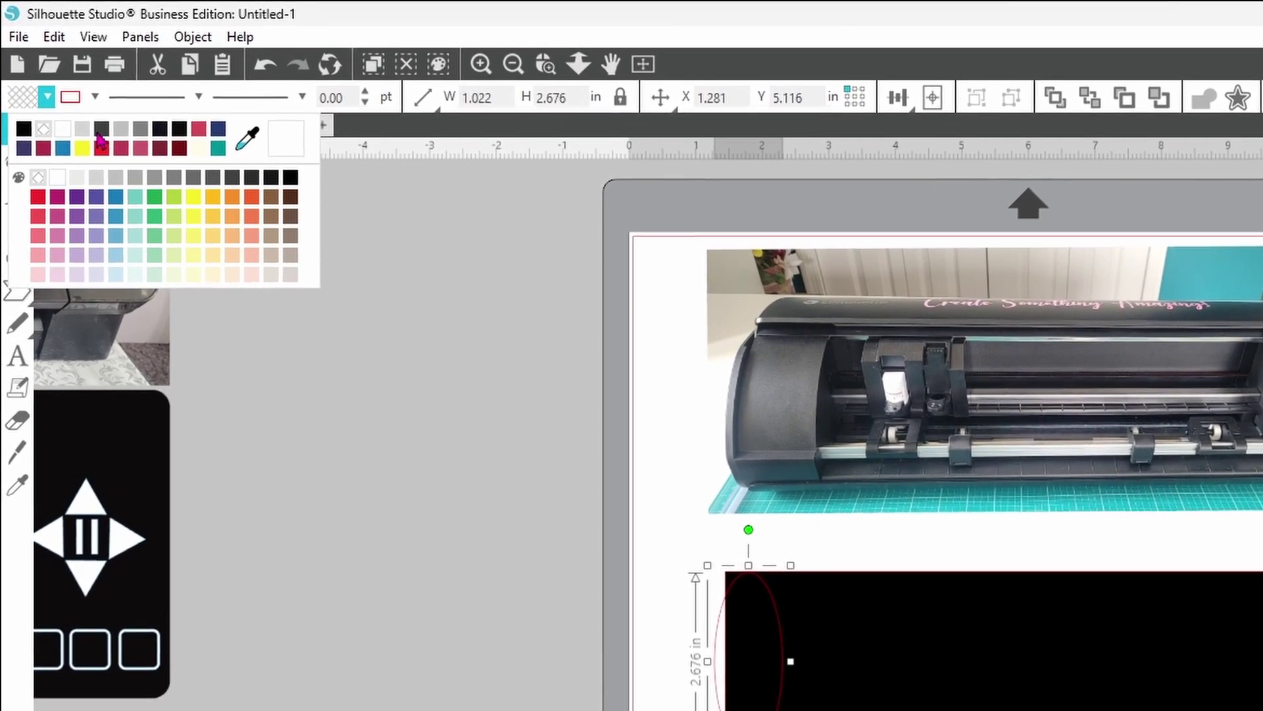
click(100, 132)
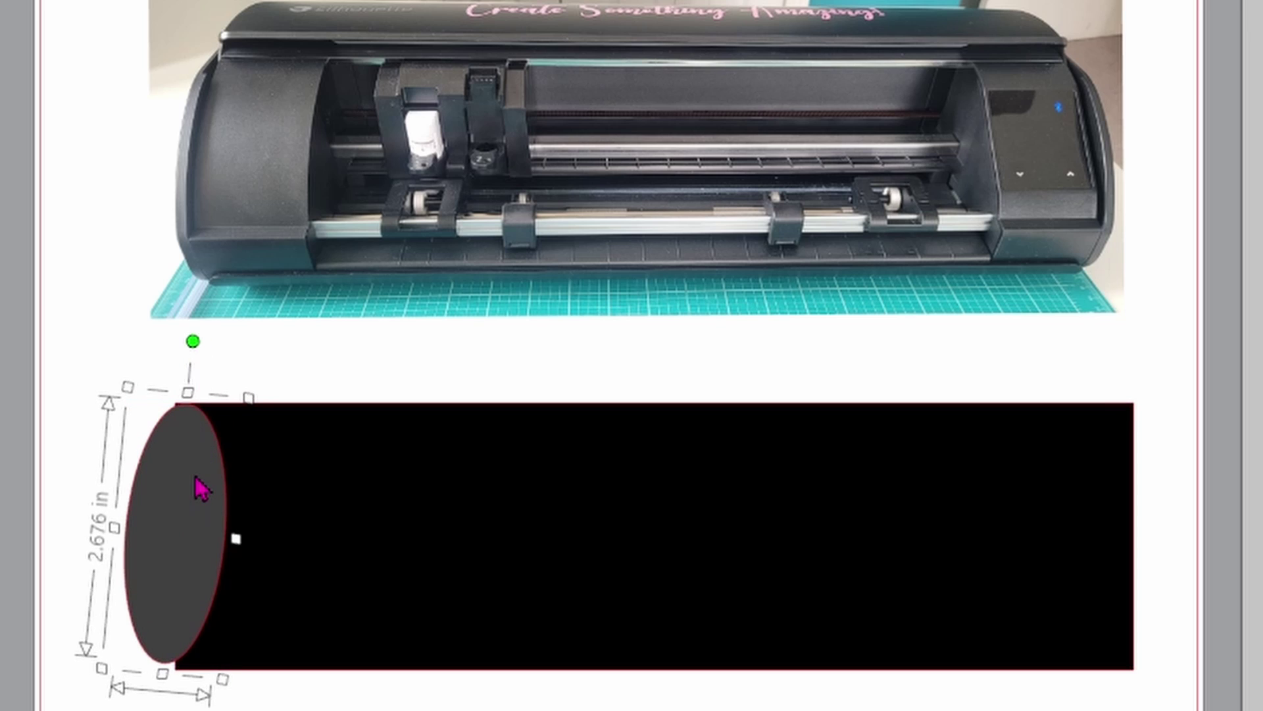
drag(220, 666, 228, 702)
Duplicate the ellipse, flip it horizontally, move it to the right end, and select all three shapes.
right_click(173, 500)
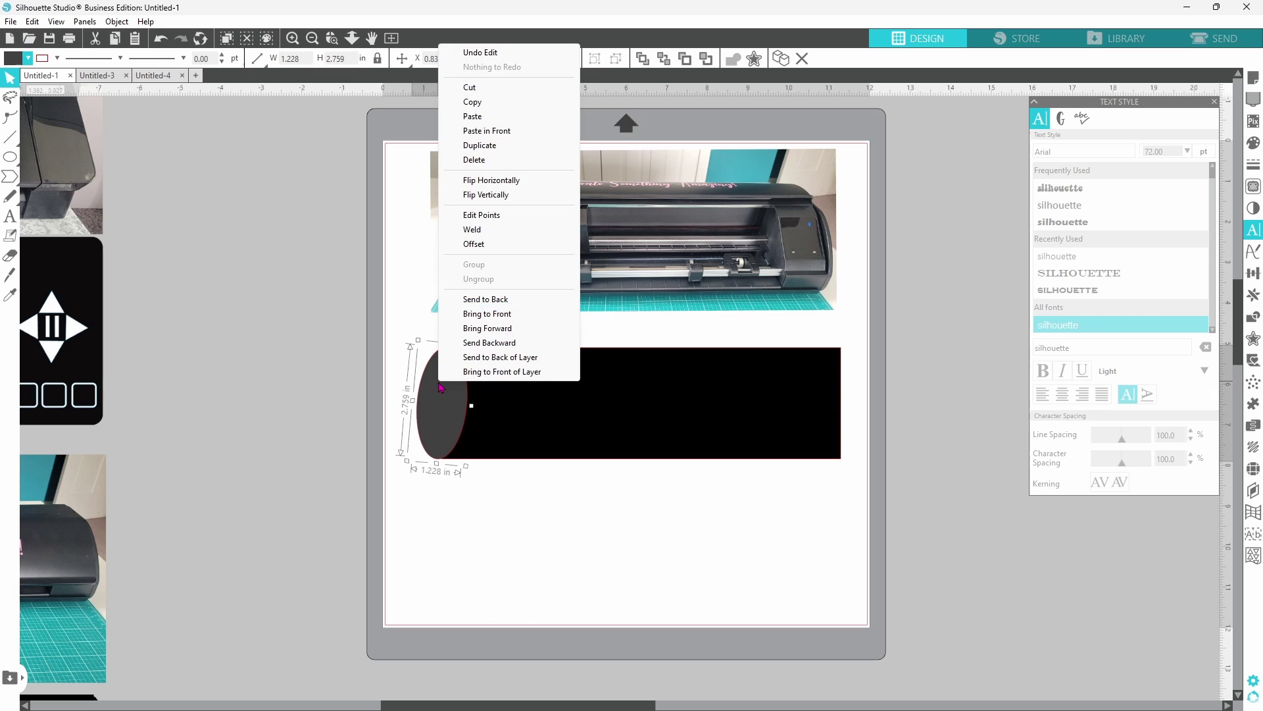
click(477, 145)
right_click(456, 408)
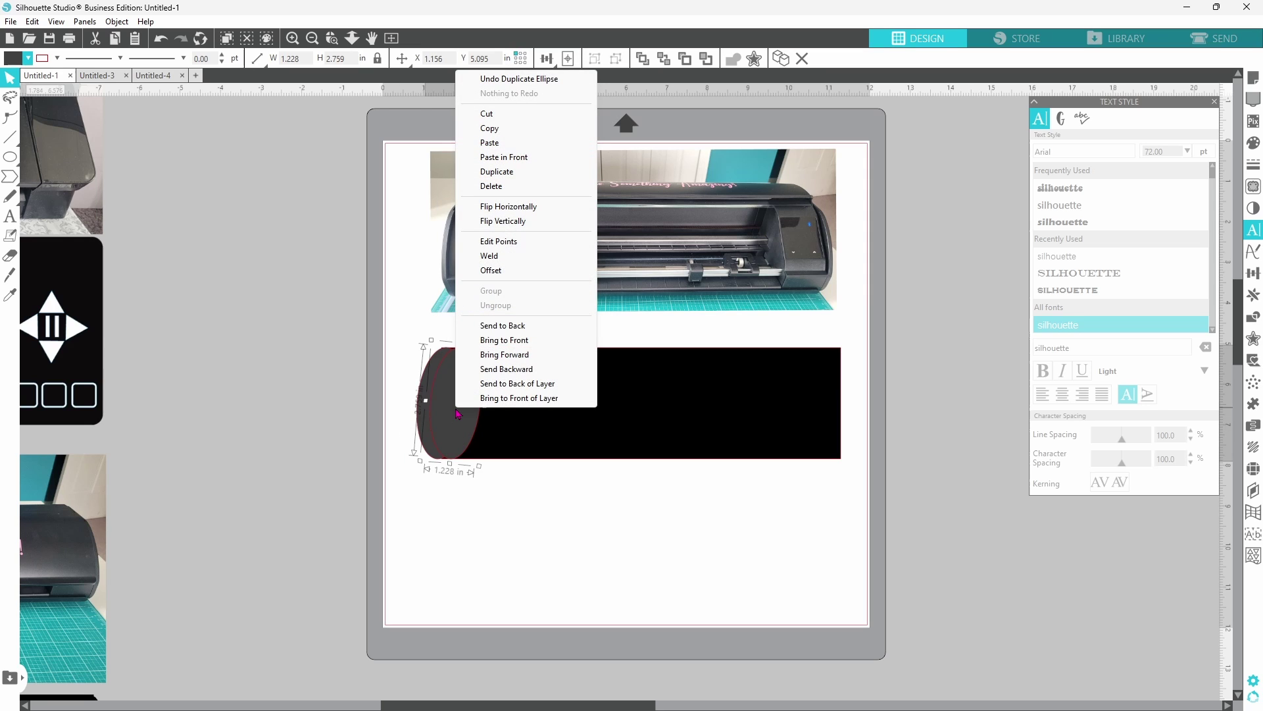
click(517, 208)
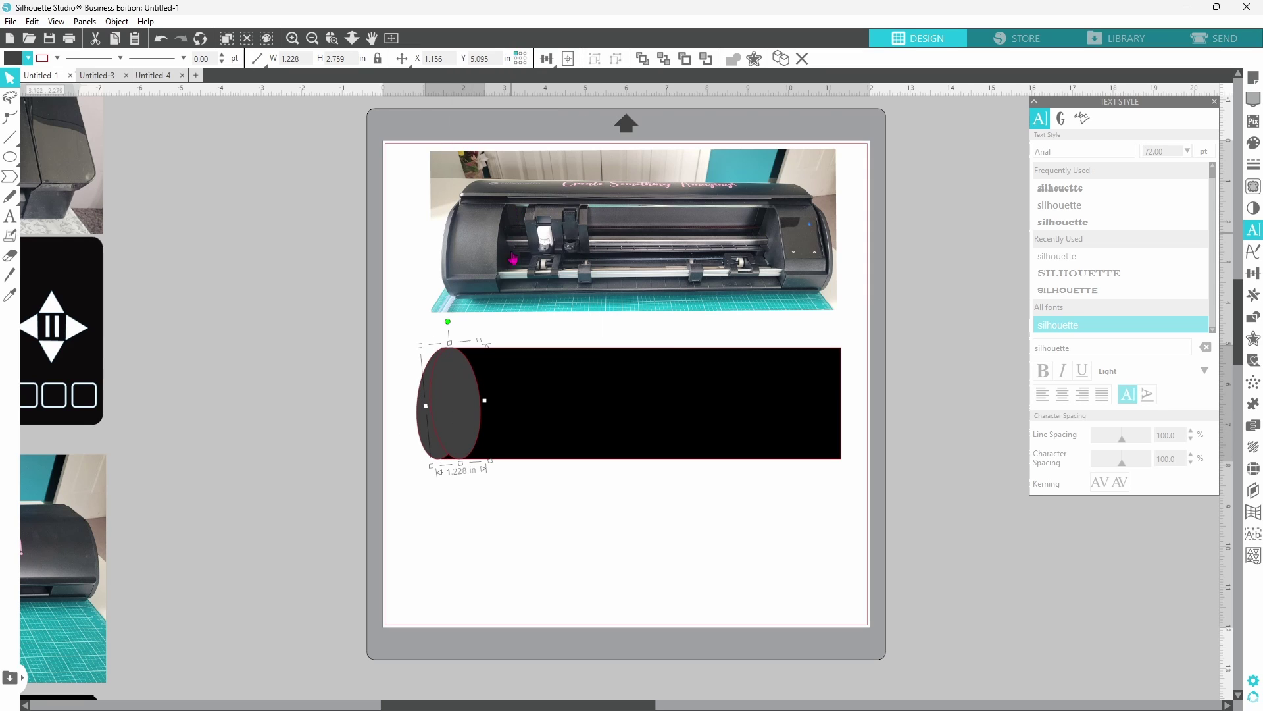
drag(461, 418, 847, 419)
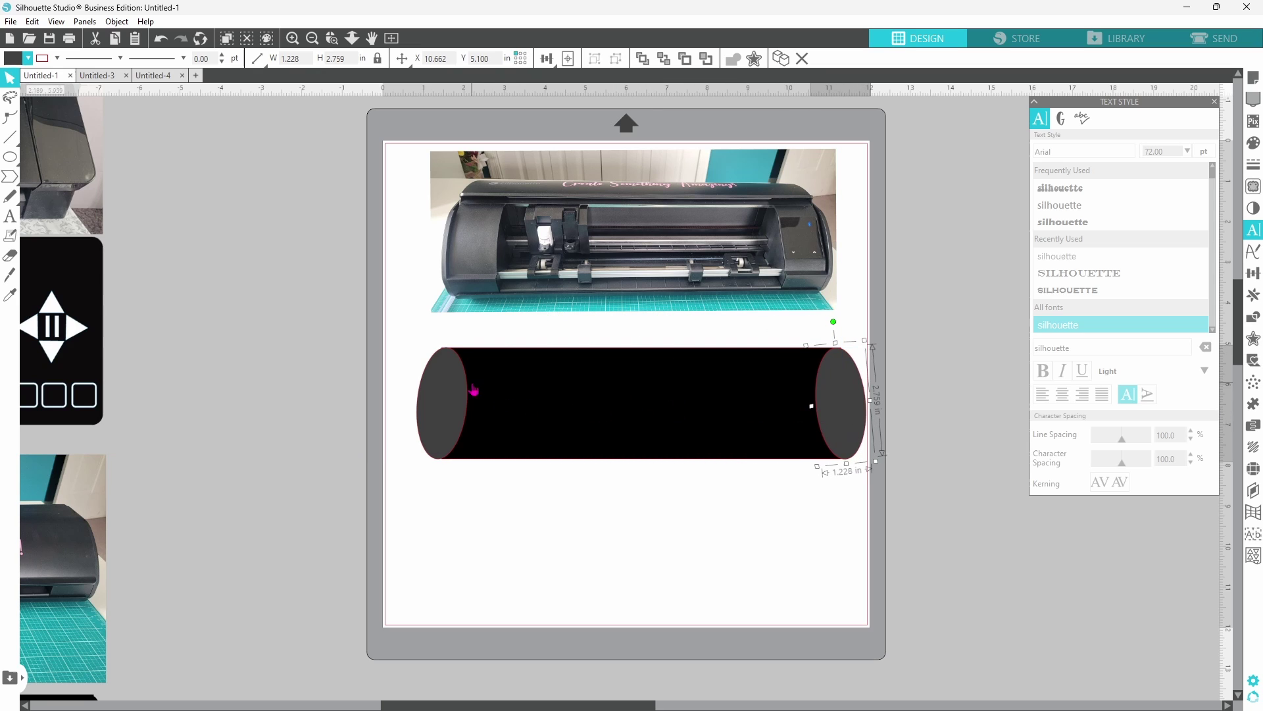
drag(398, 356, 840, 447)
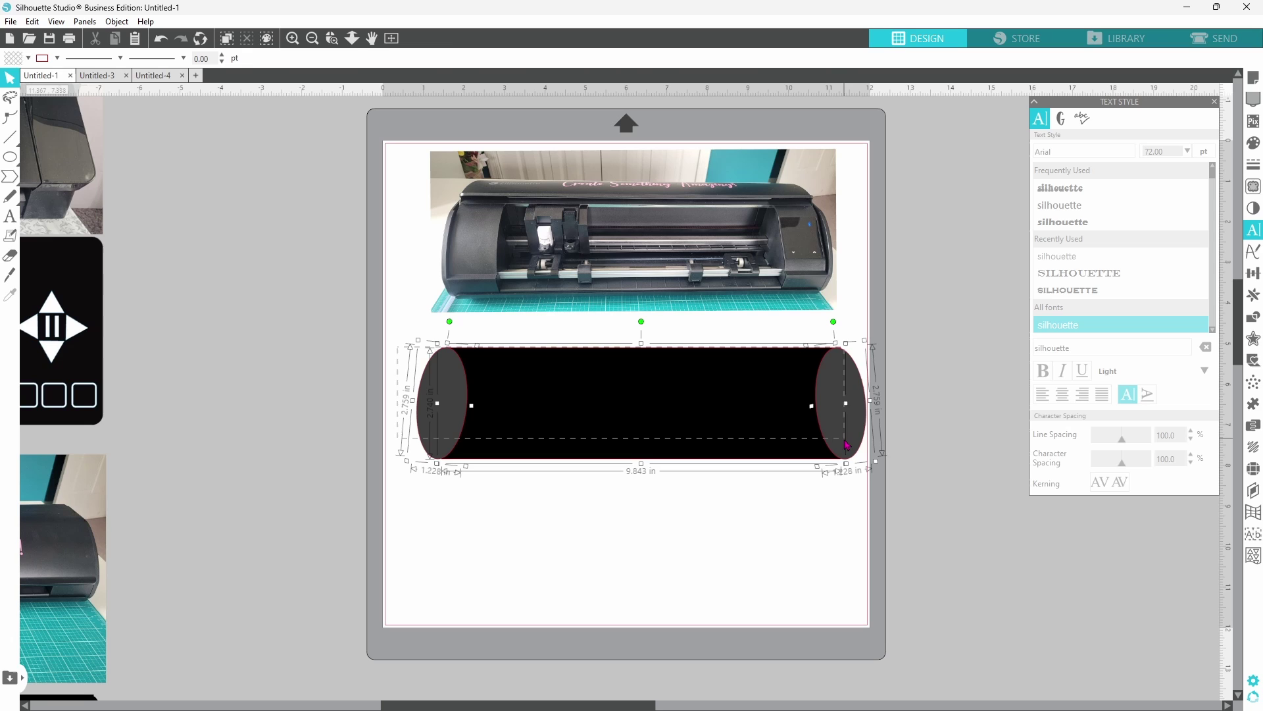
Weld the body and end caps, then delete the extra point at the top-left corner.
right_click(737, 444)
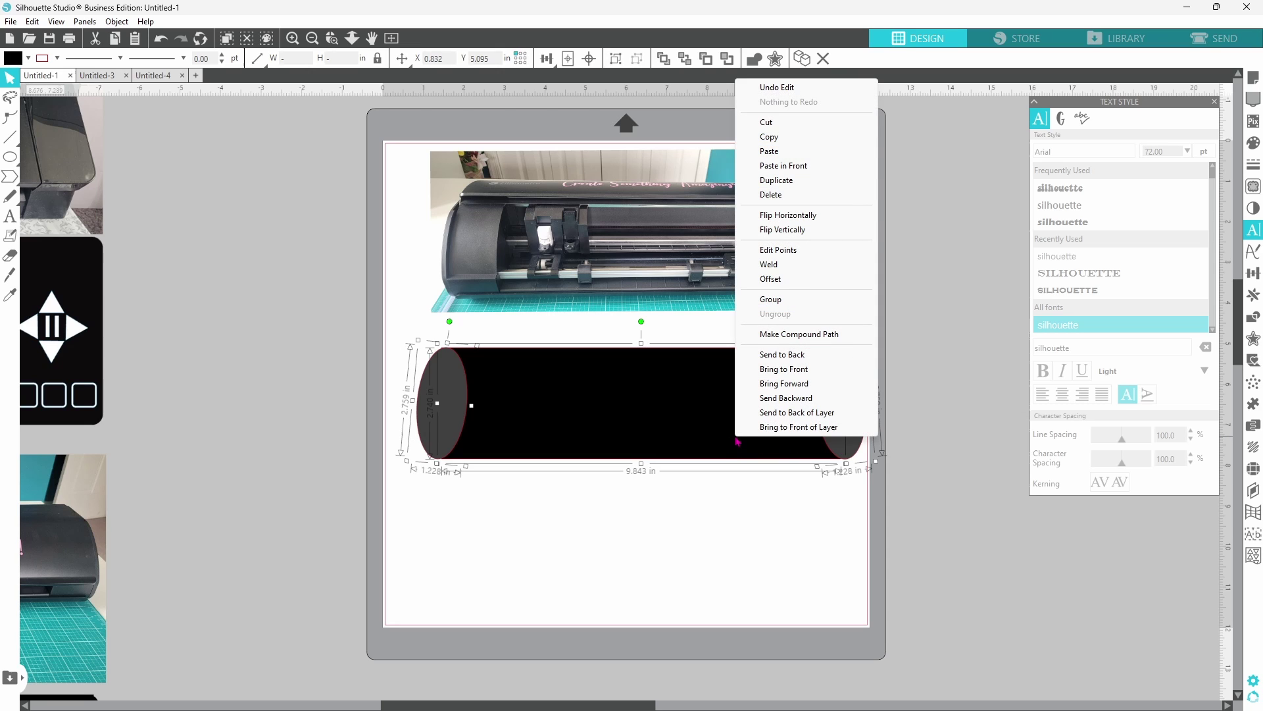
click(769, 264)
double_click(634, 412)
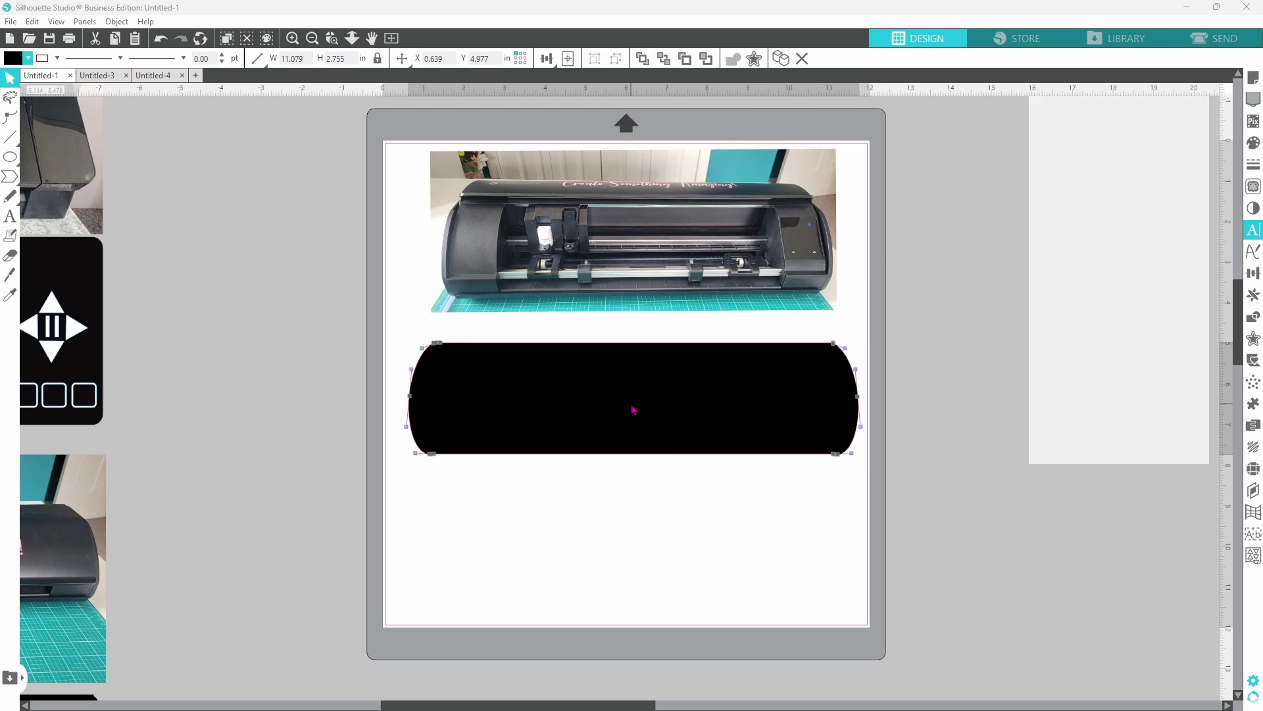
click(332, 38)
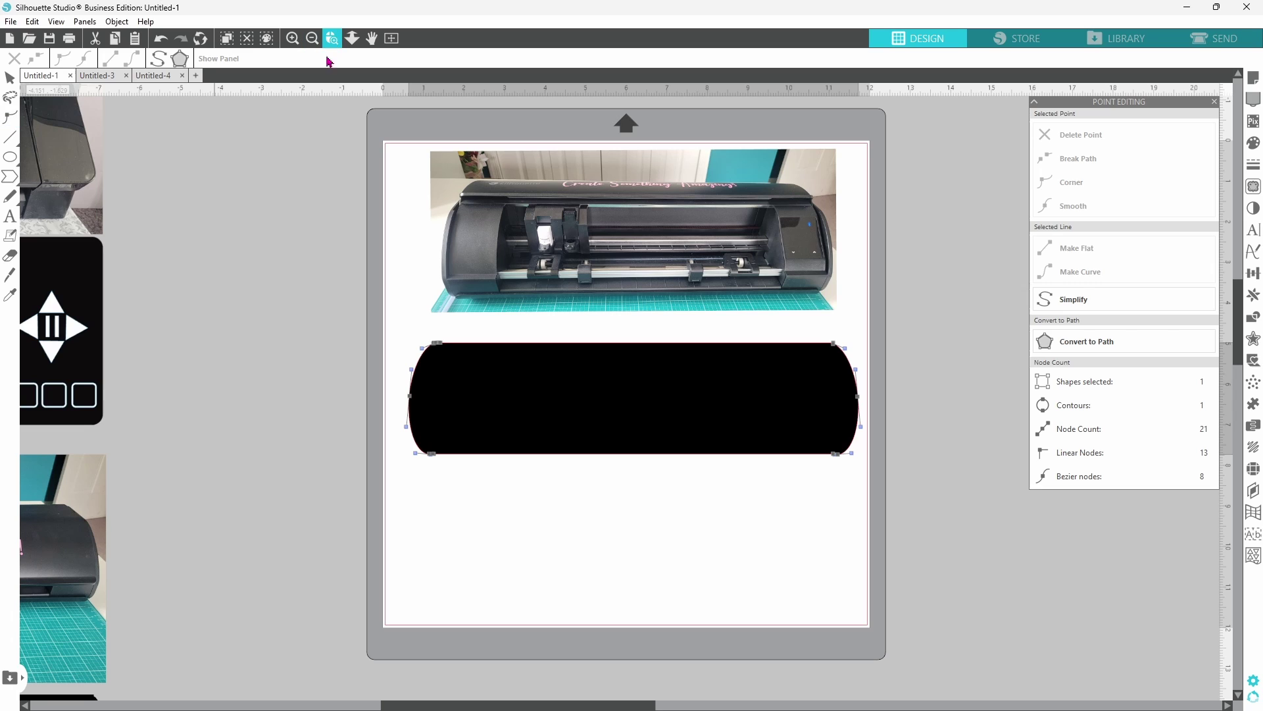
click(440, 353)
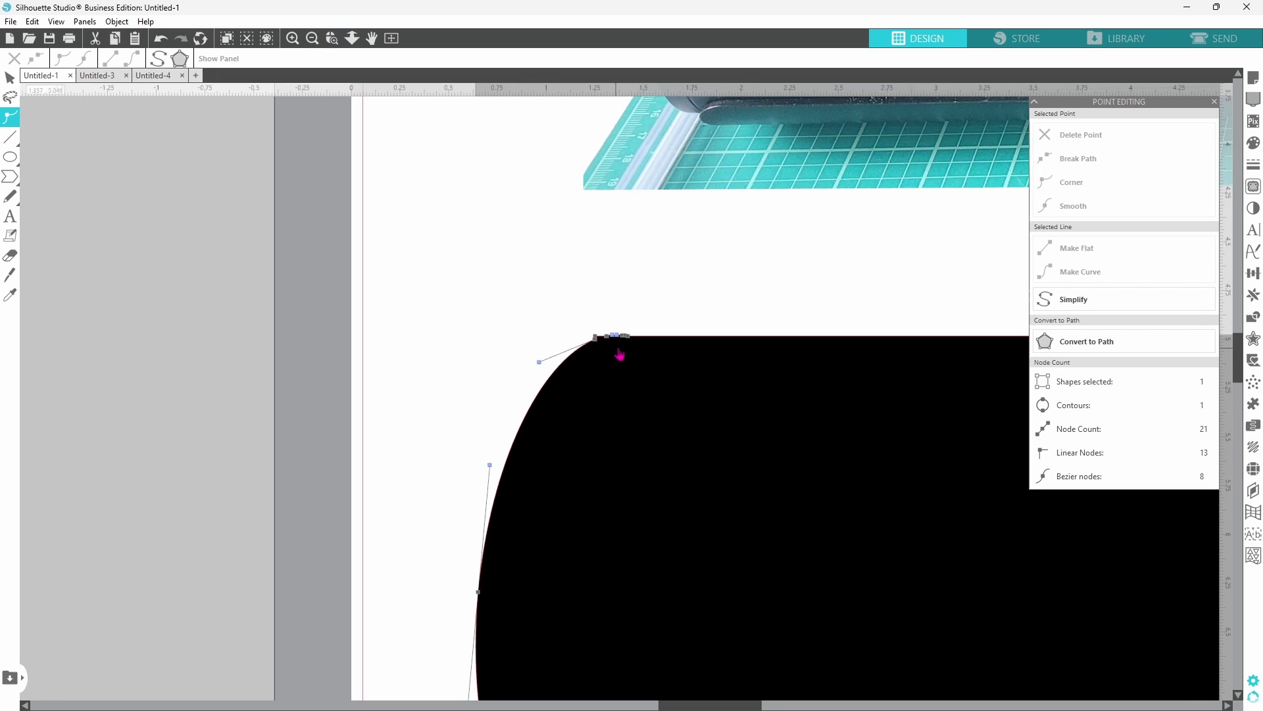
click(599, 339)
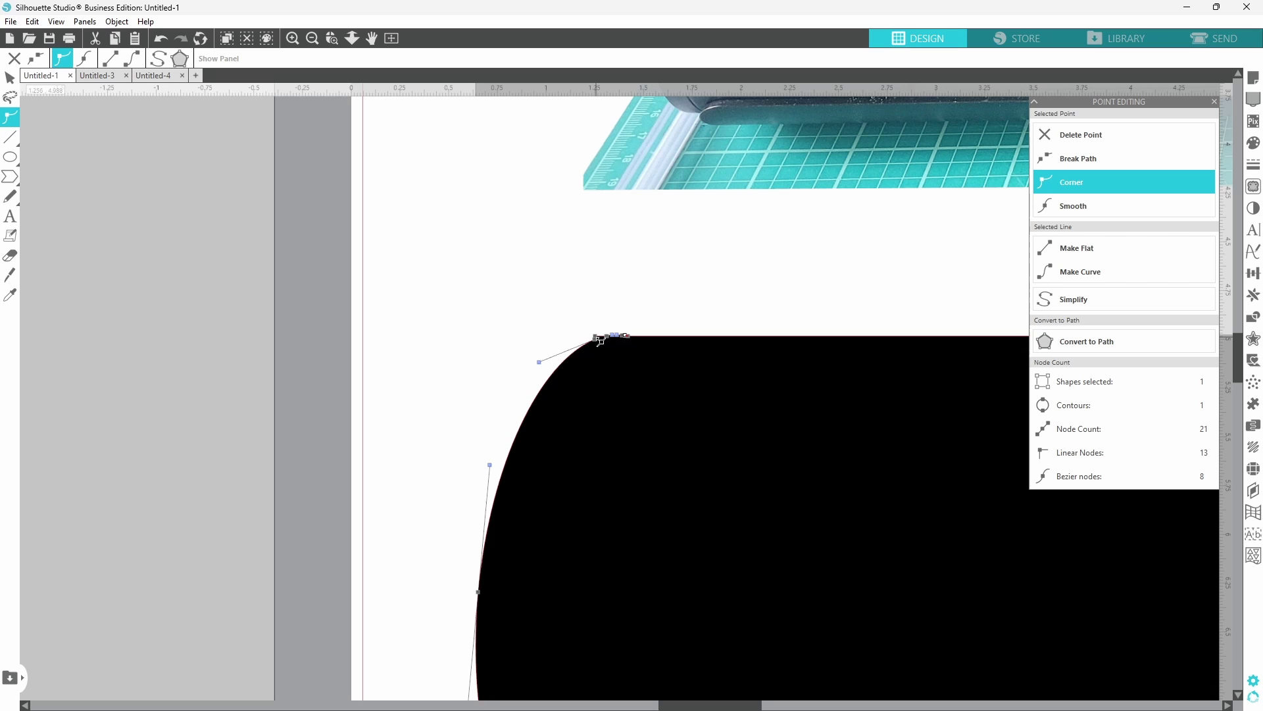
click(600, 341)
click(332, 41)
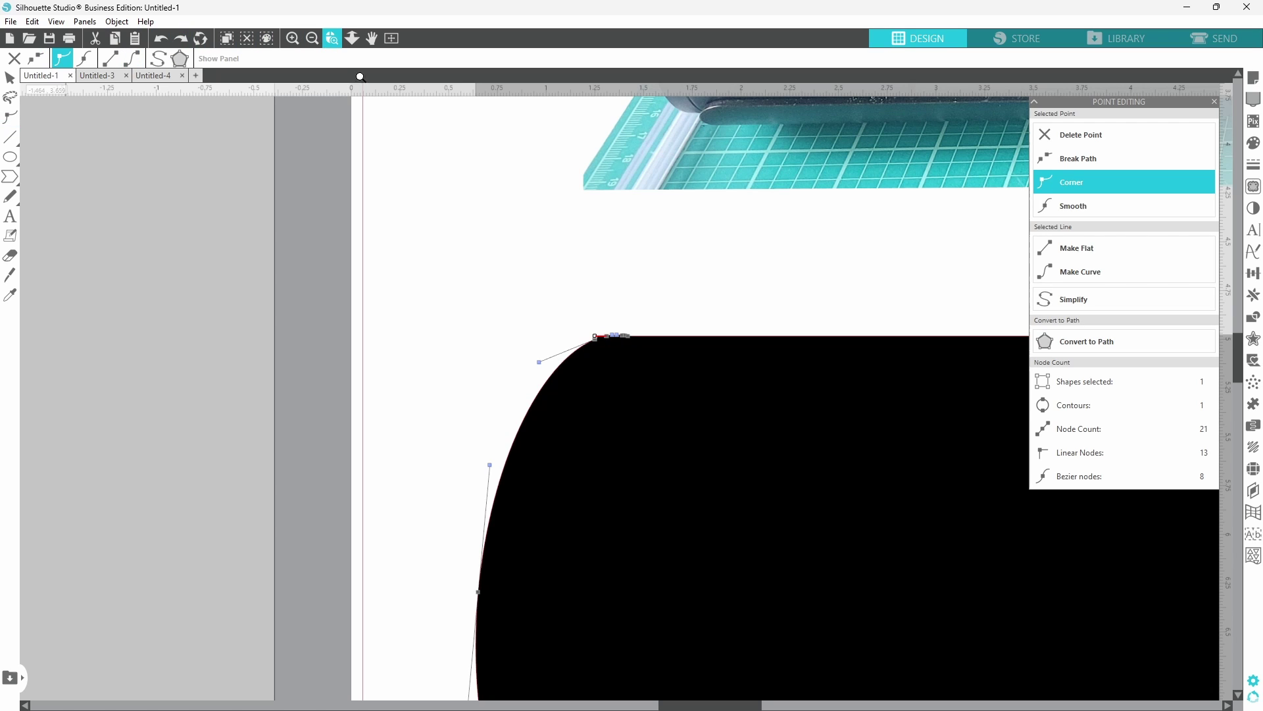
click(591, 349)
click(578, 367)
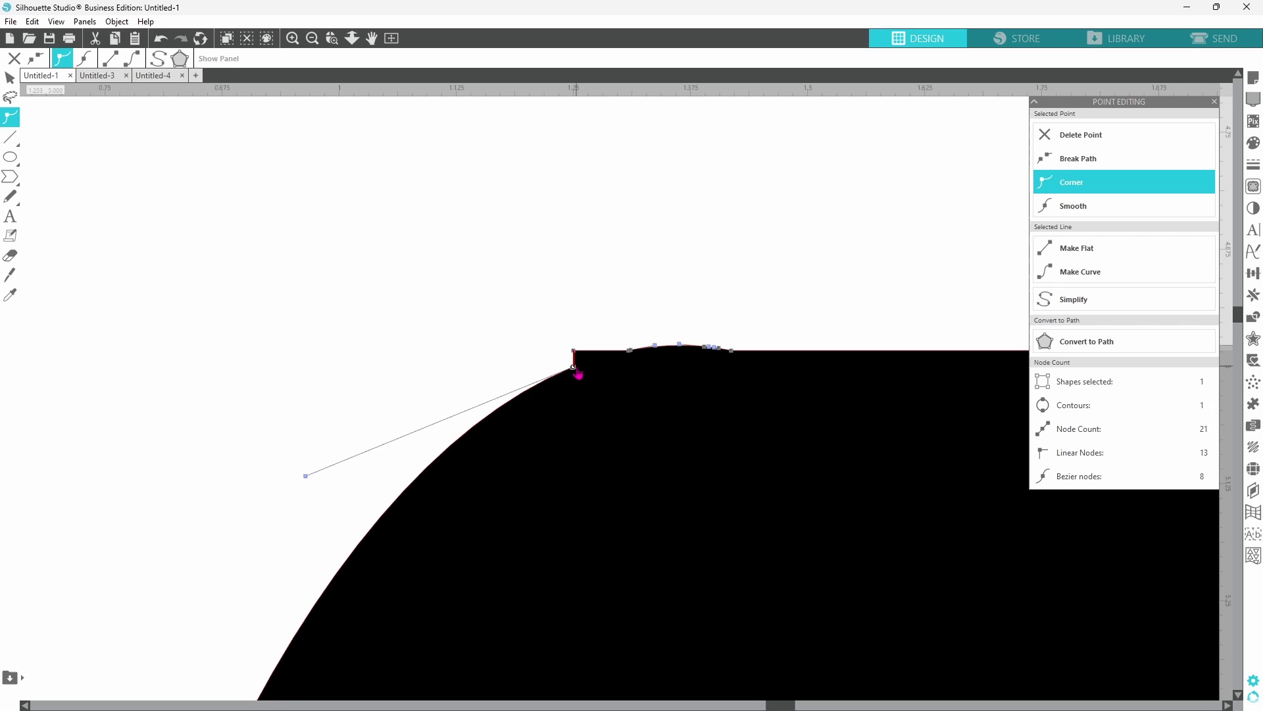
key(Delete)
Delete the stray points on the top edge and remaining corners, then fit the mat to the page.
drag(575, 357, 577, 352)
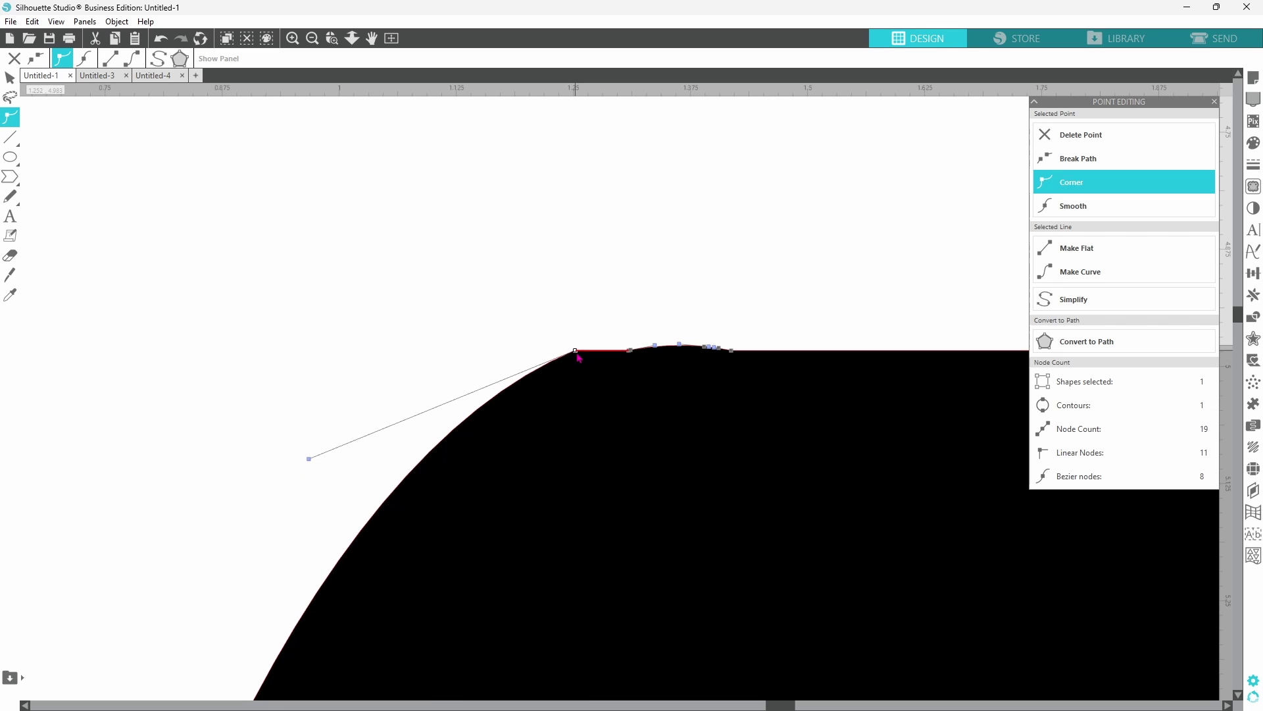
click(634, 356)
key(Delete)
key(Delete)
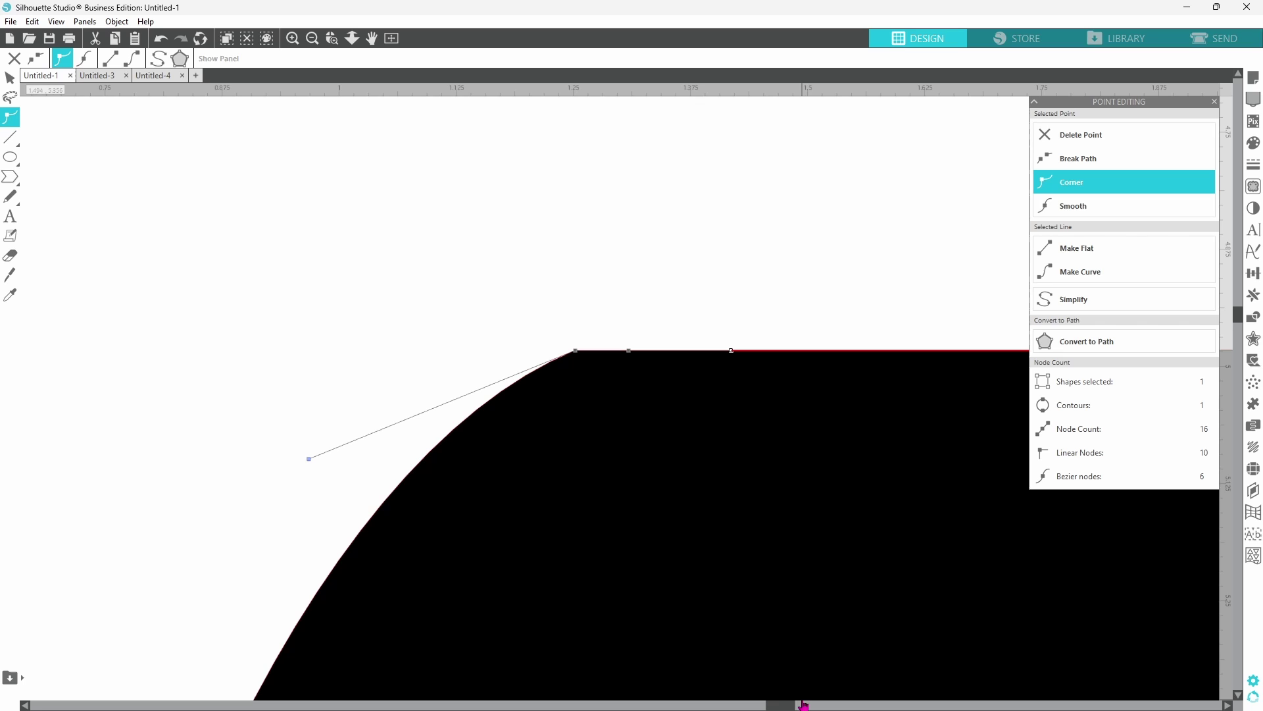
drag(789, 706, 1154, 705)
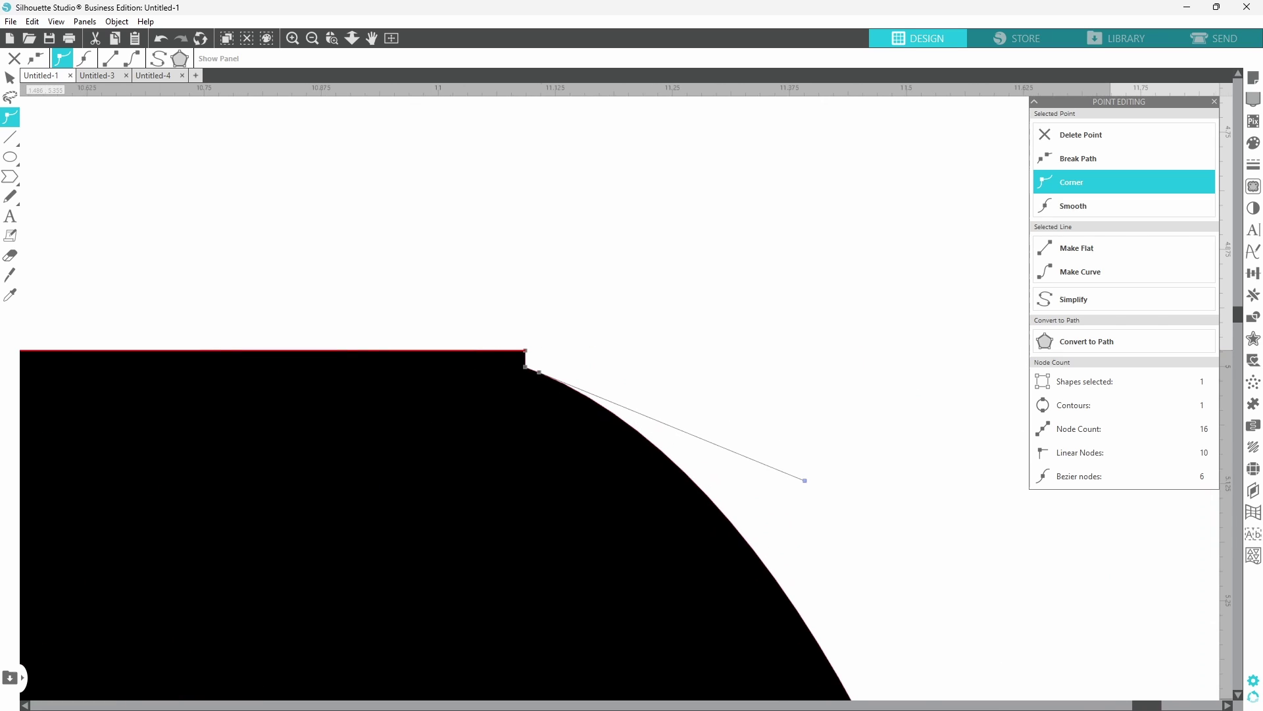
double_click(545, 362)
drag(1237, 320, 1237, 398)
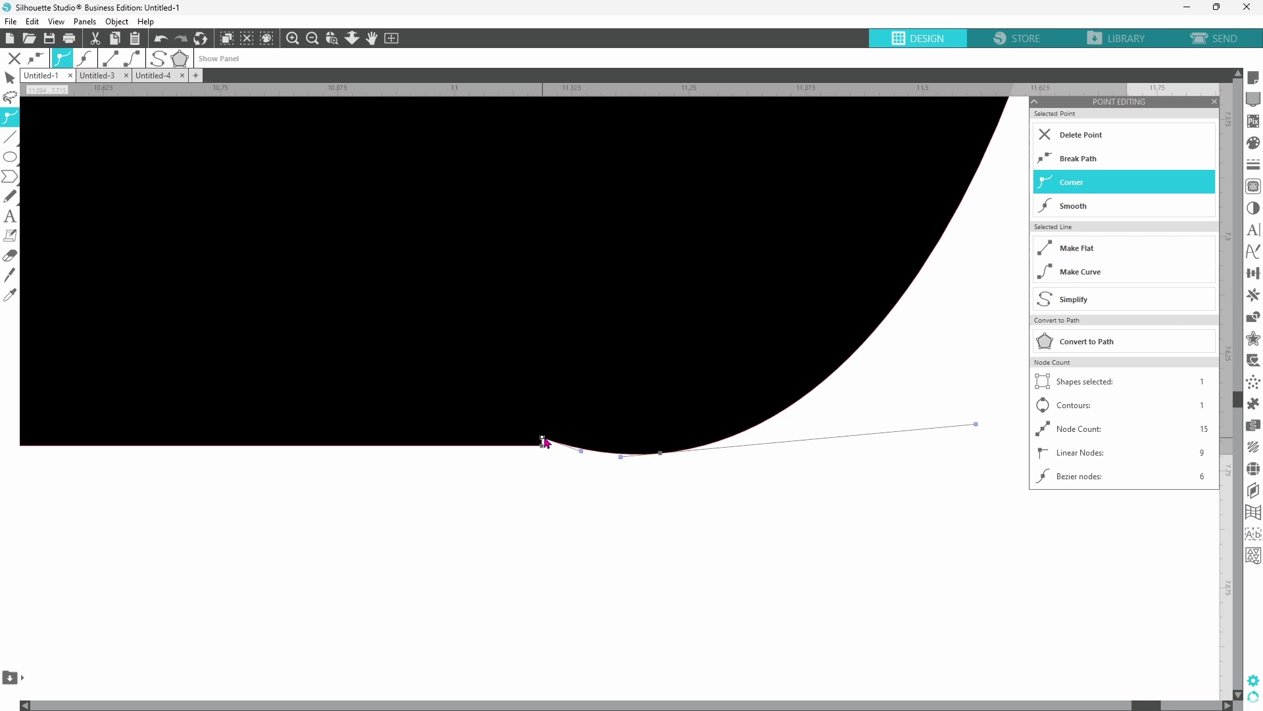
click(663, 456)
drag(1146, 706, 785, 706)
double_click(441, 437)
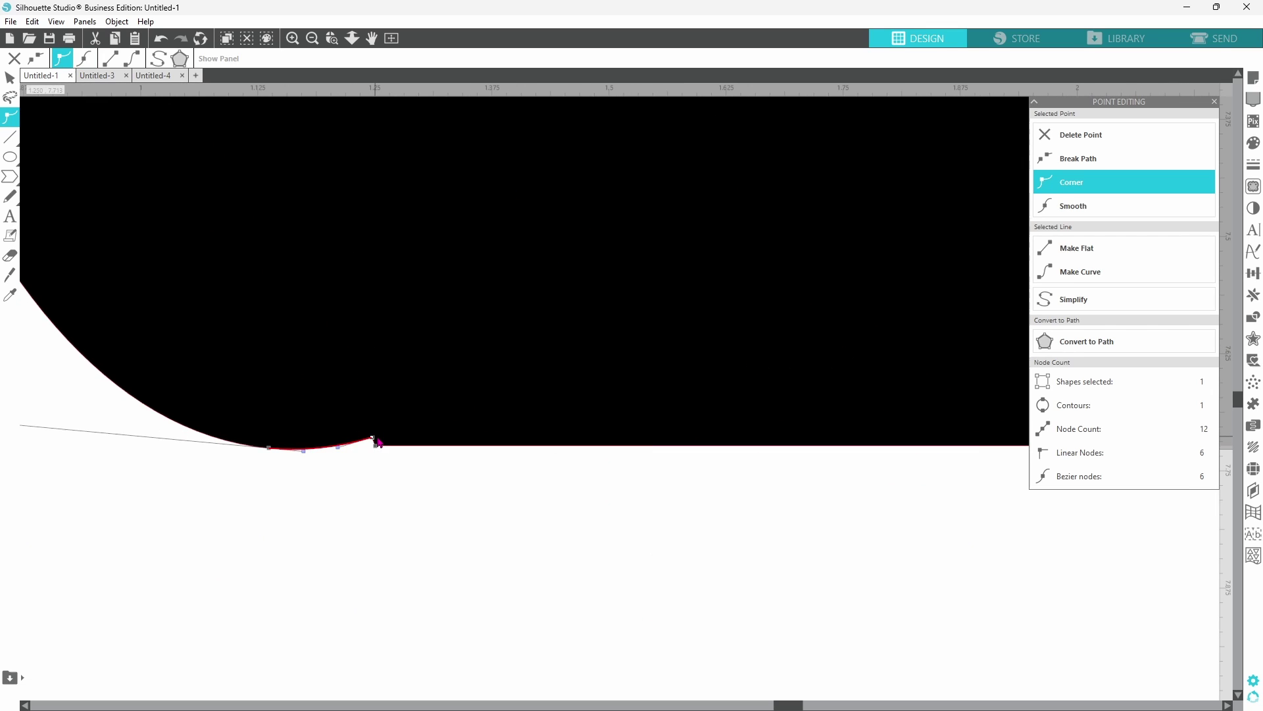
click(391, 38)
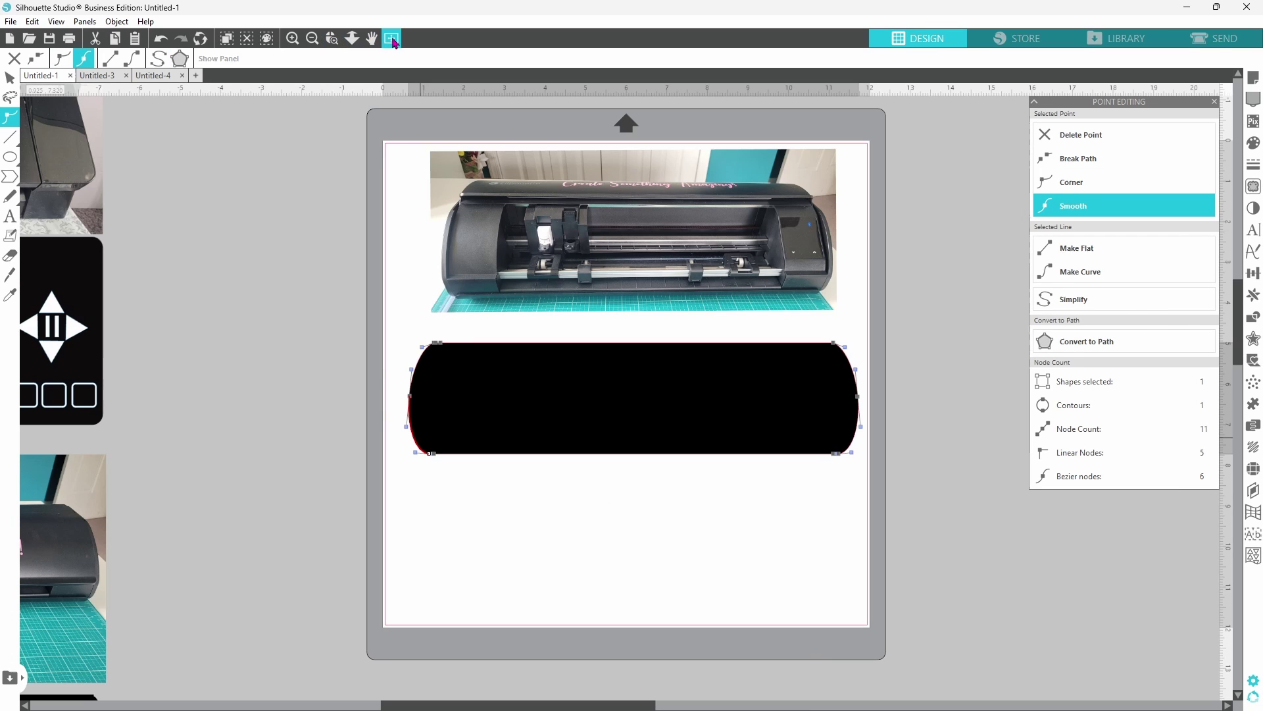
Deselect the merged black body and switch to the Rectangle tool.
click(300, 193)
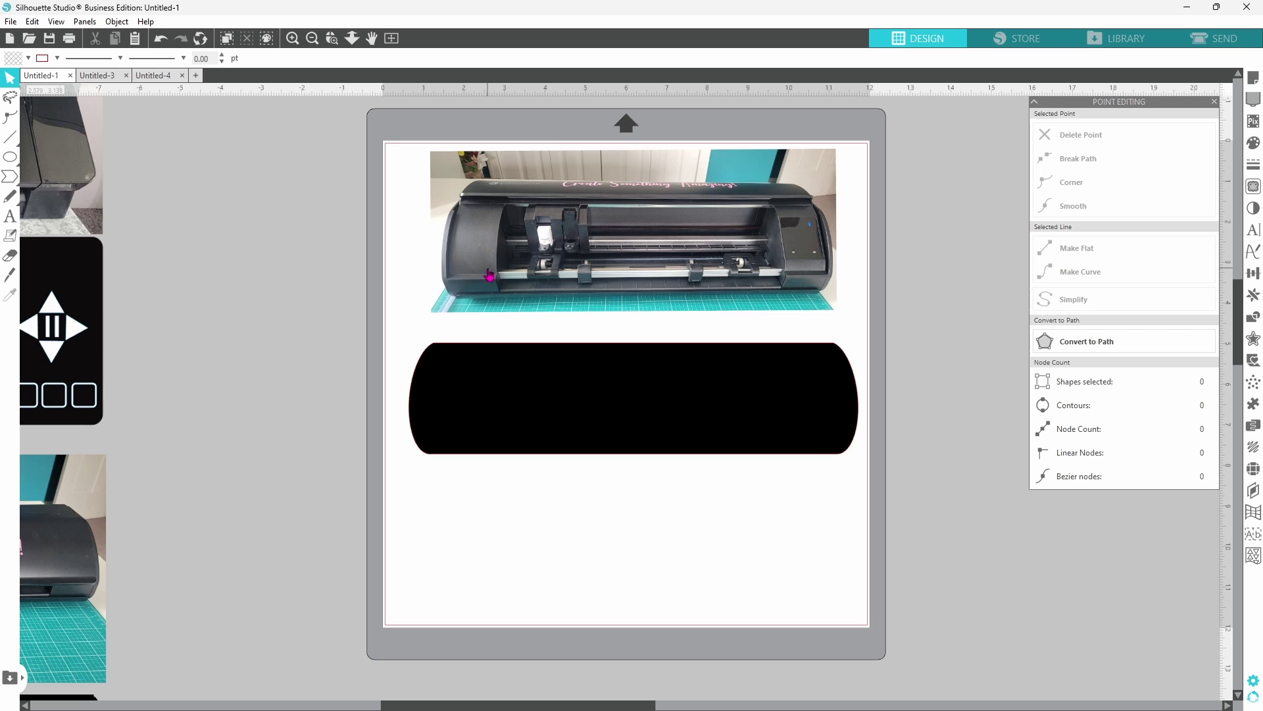
click(22, 170)
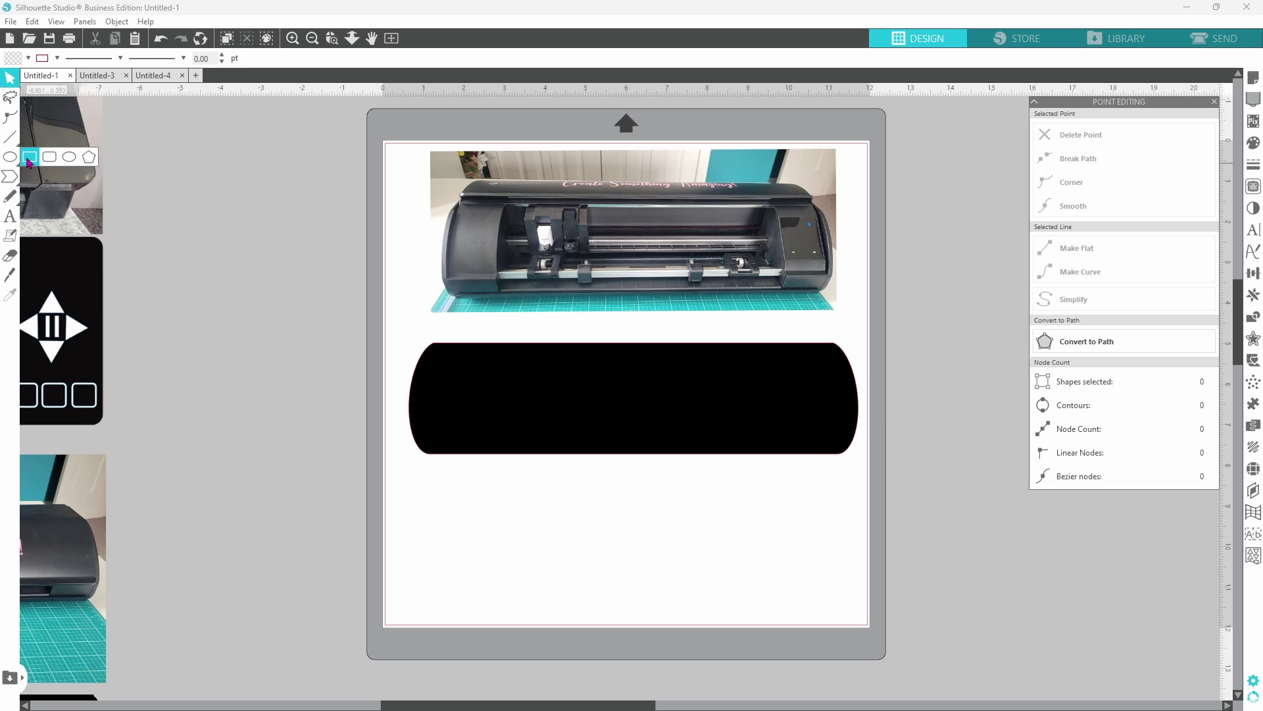
click(13, 159)
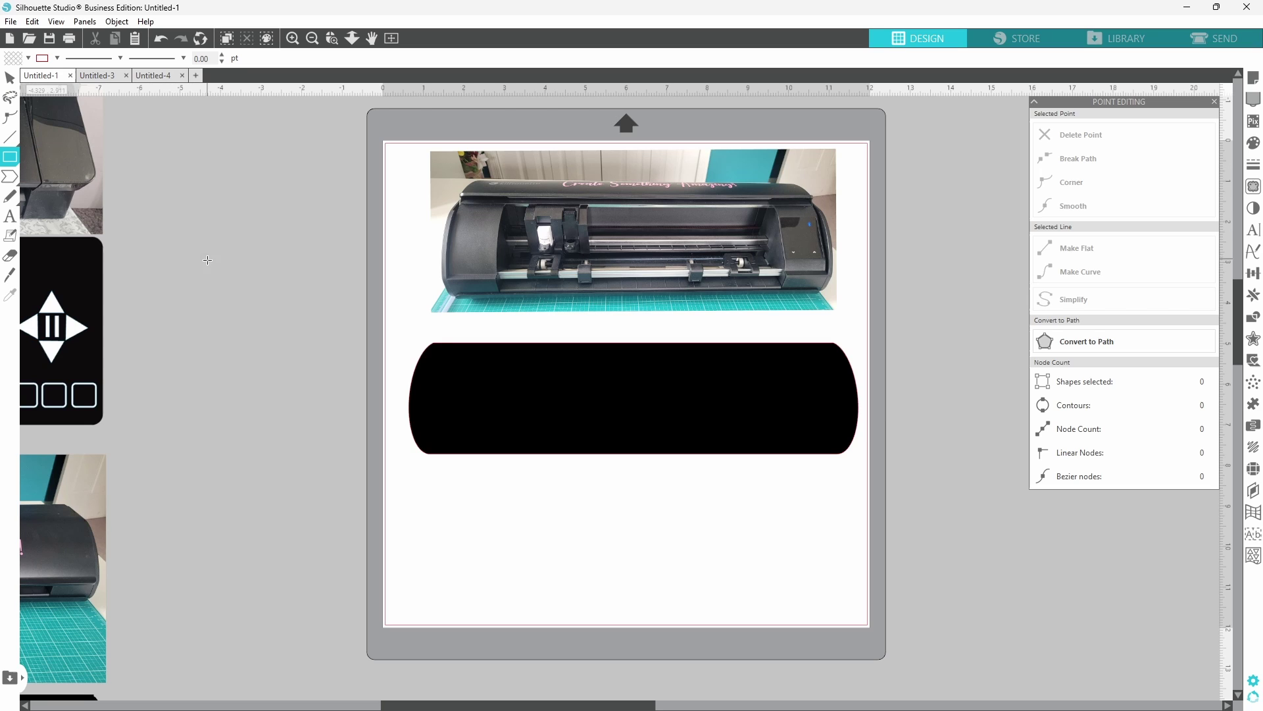
Draw a tall rectangle left of the mat and bow its left edge into a curve.
drag(219, 310, 280, 422)
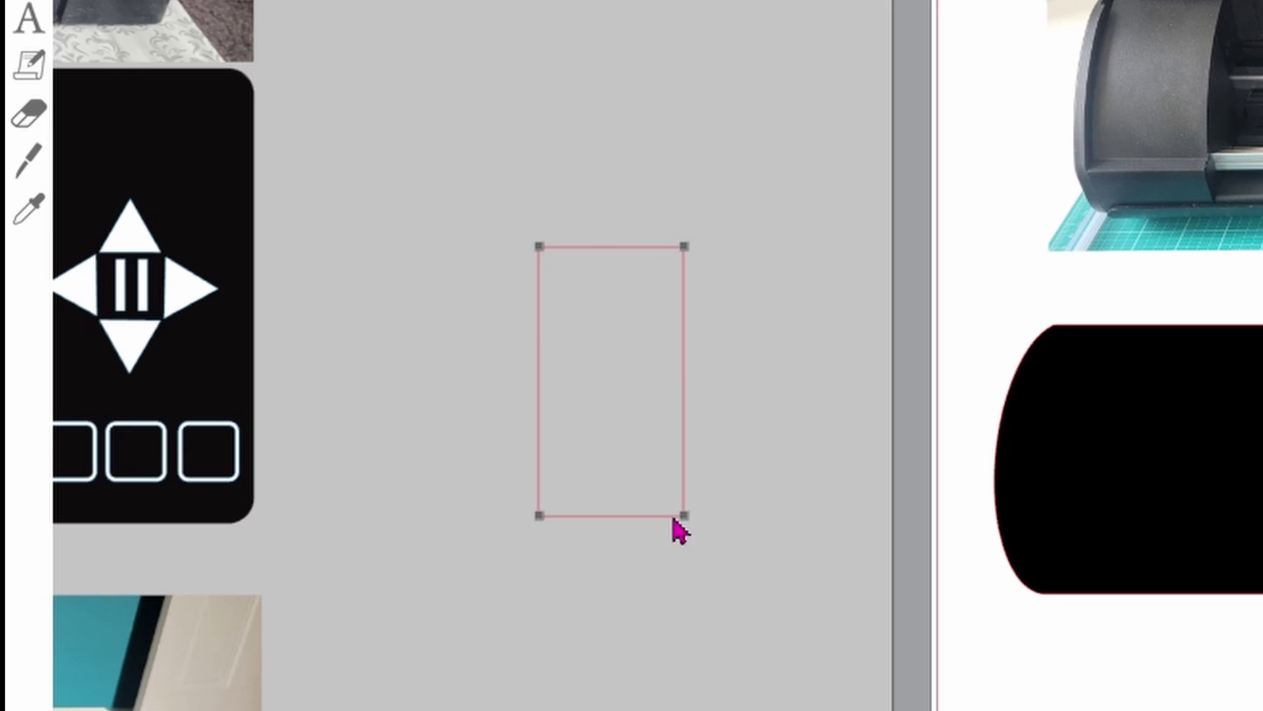
click(540, 517)
click(541, 249)
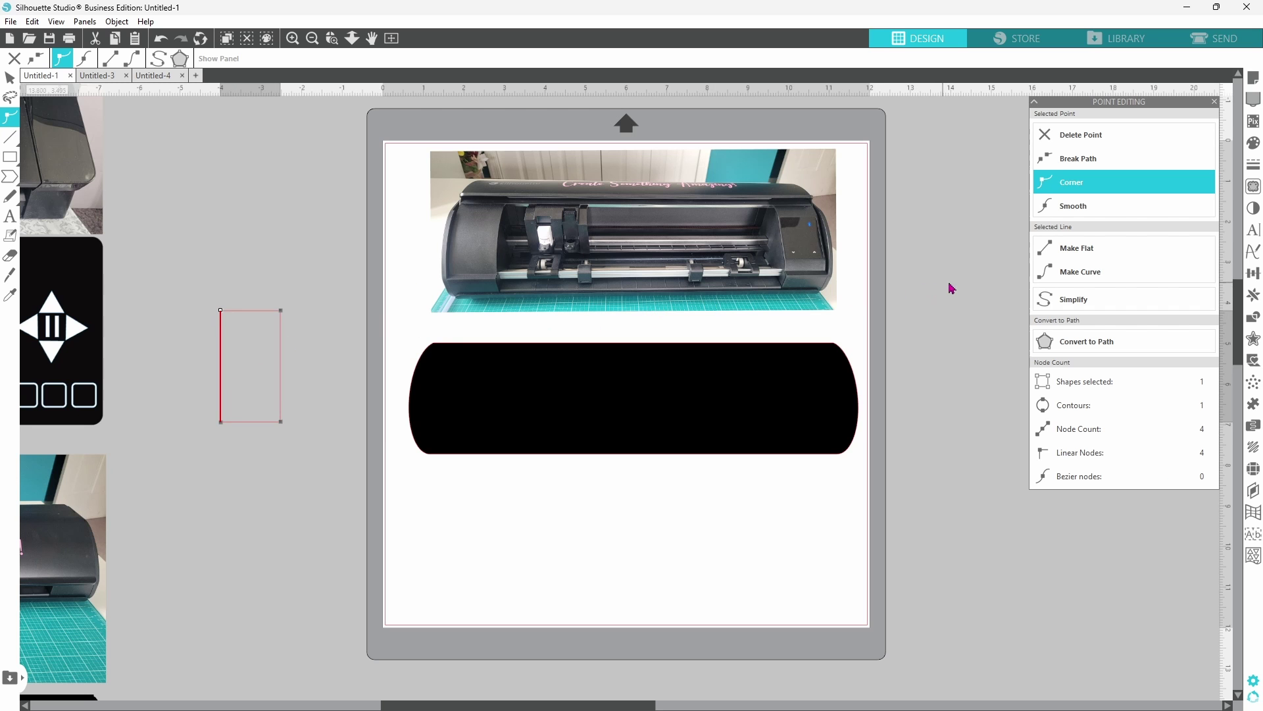
click(1069, 281)
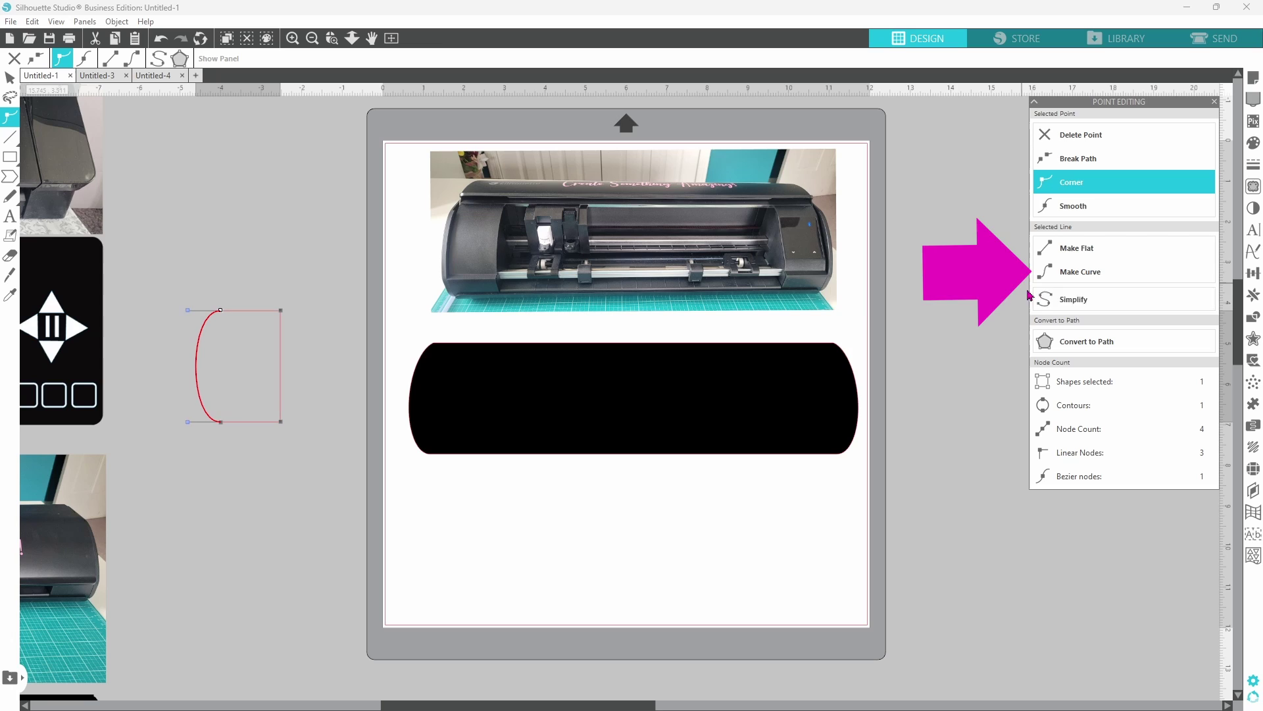
drag(188, 310, 200, 324)
click(189, 422)
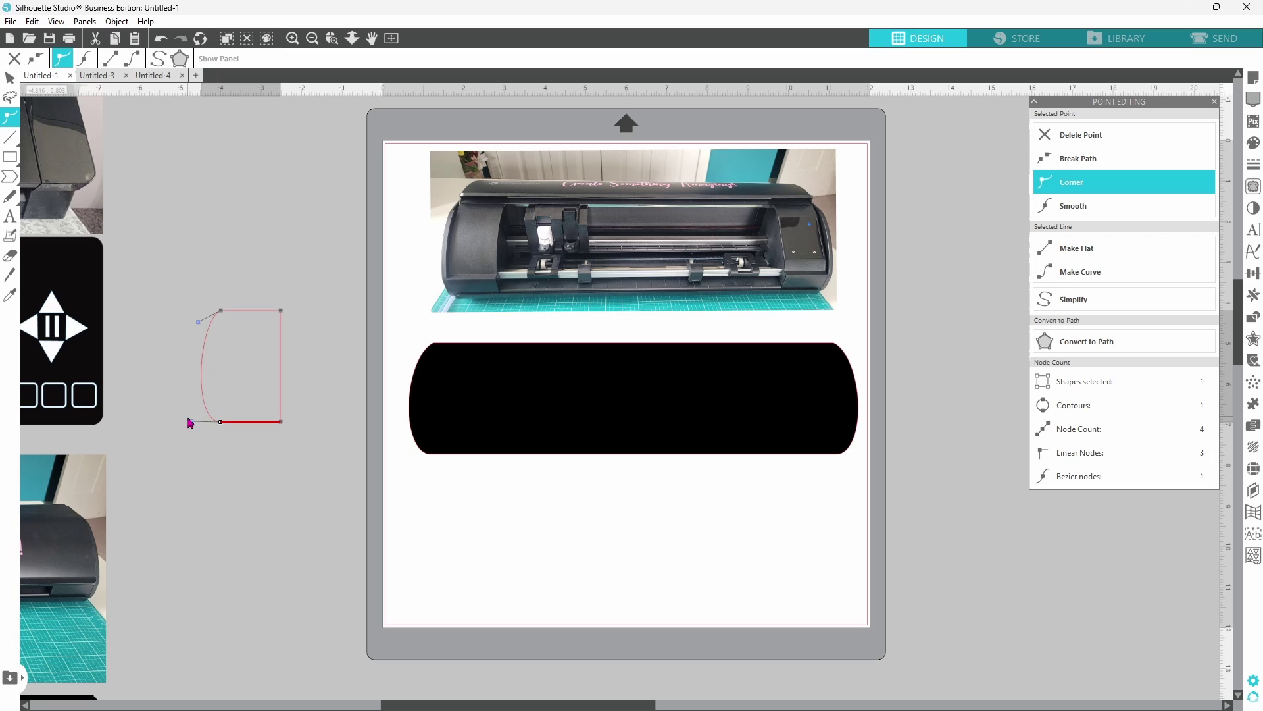
drag(190, 422, 192, 416)
Curve the right edge to match, giving a 1.944 × 2.740 in outline.
click(281, 421)
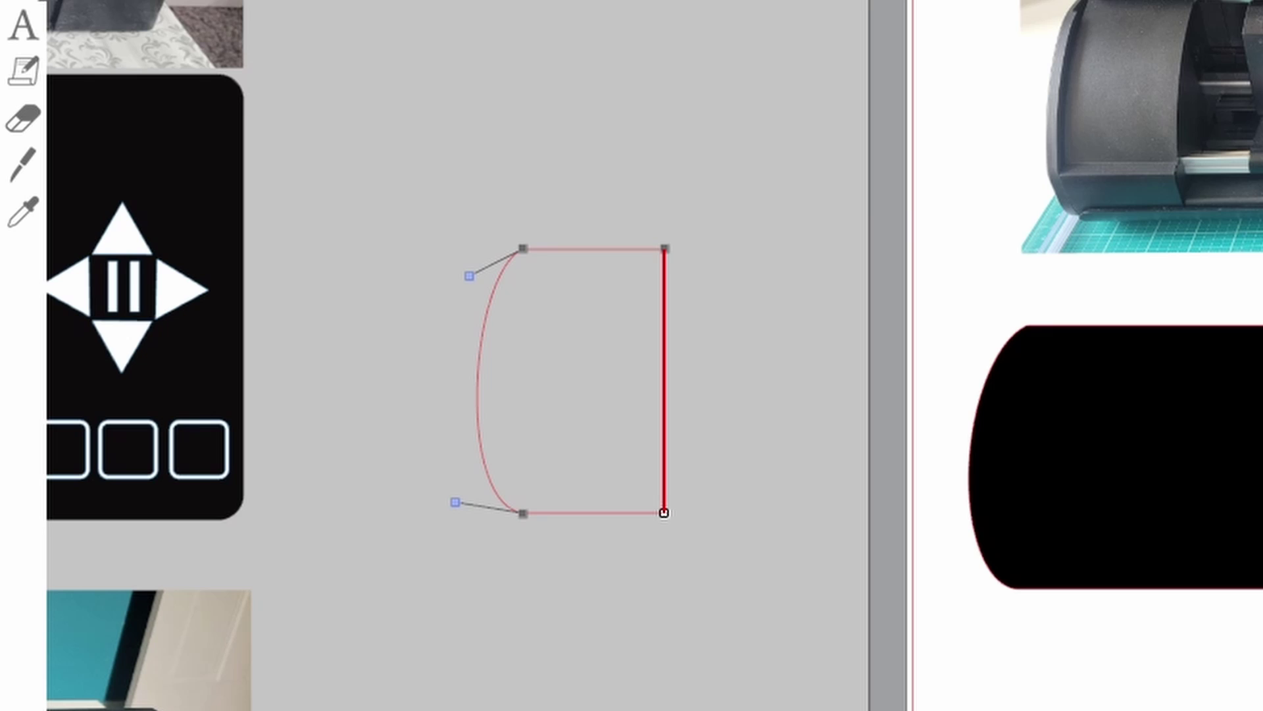
double_click(664, 512)
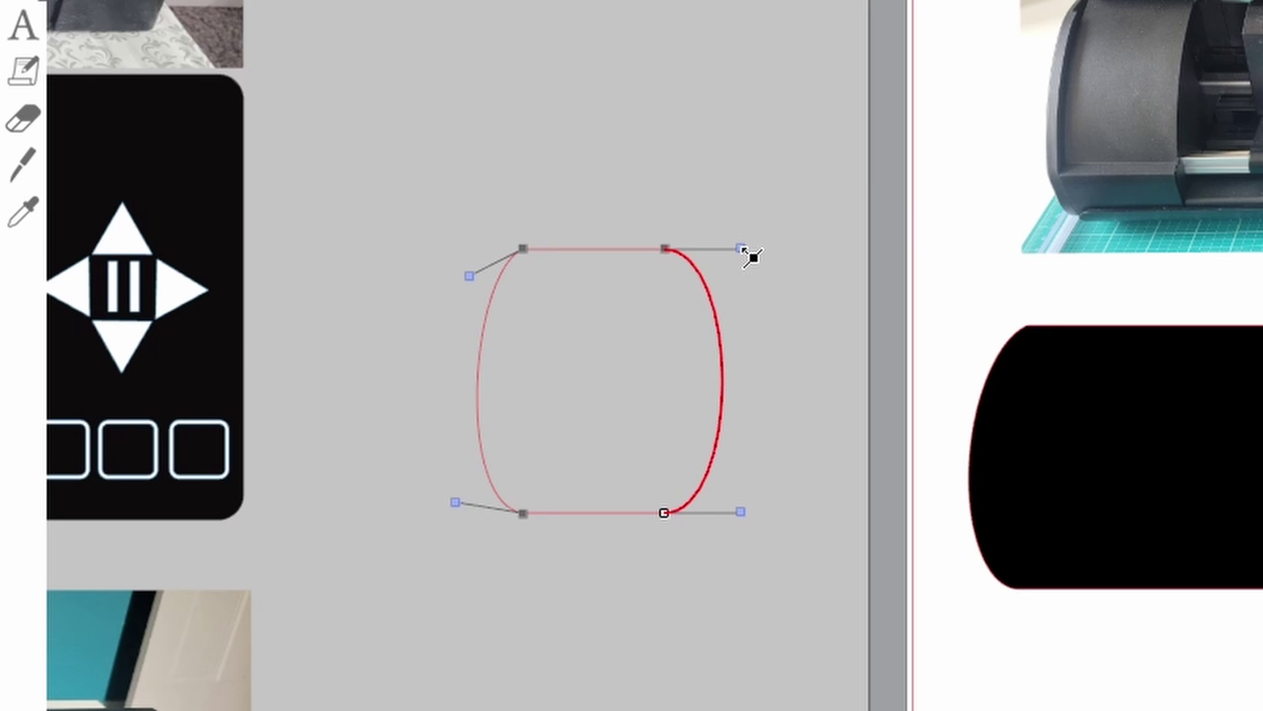
drag(742, 249, 632, 279)
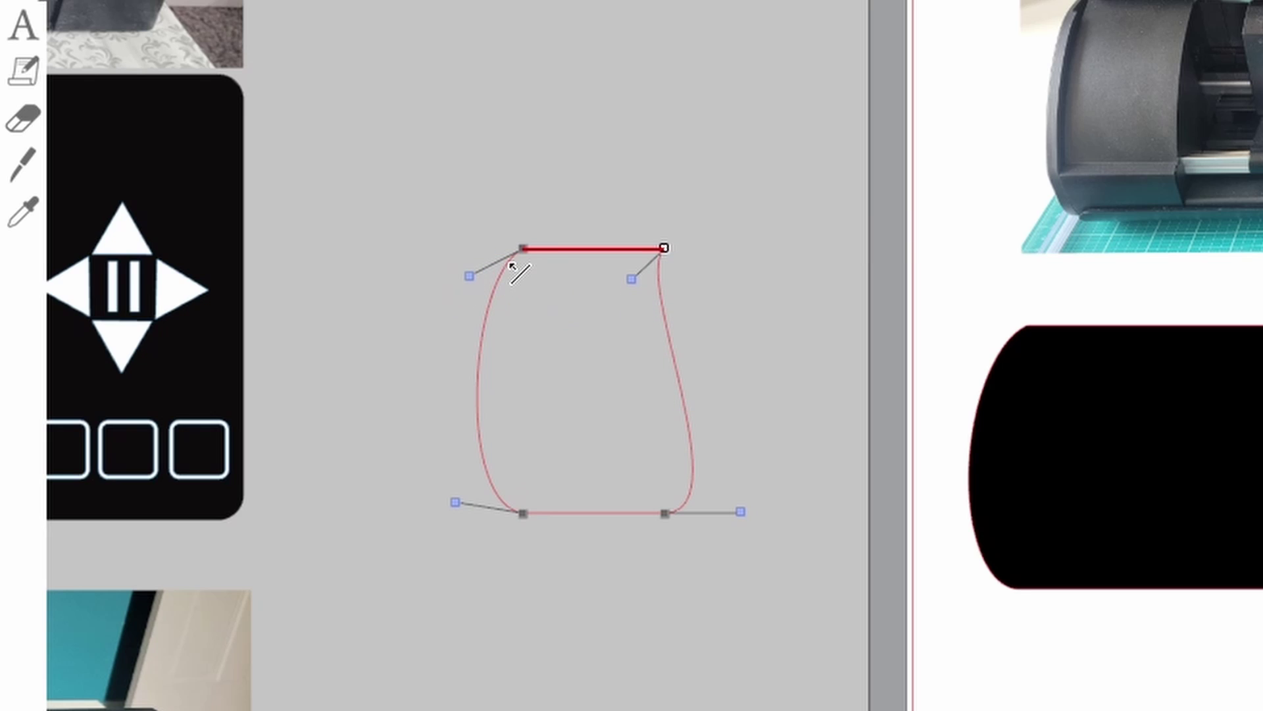
drag(742, 512, 631, 403)
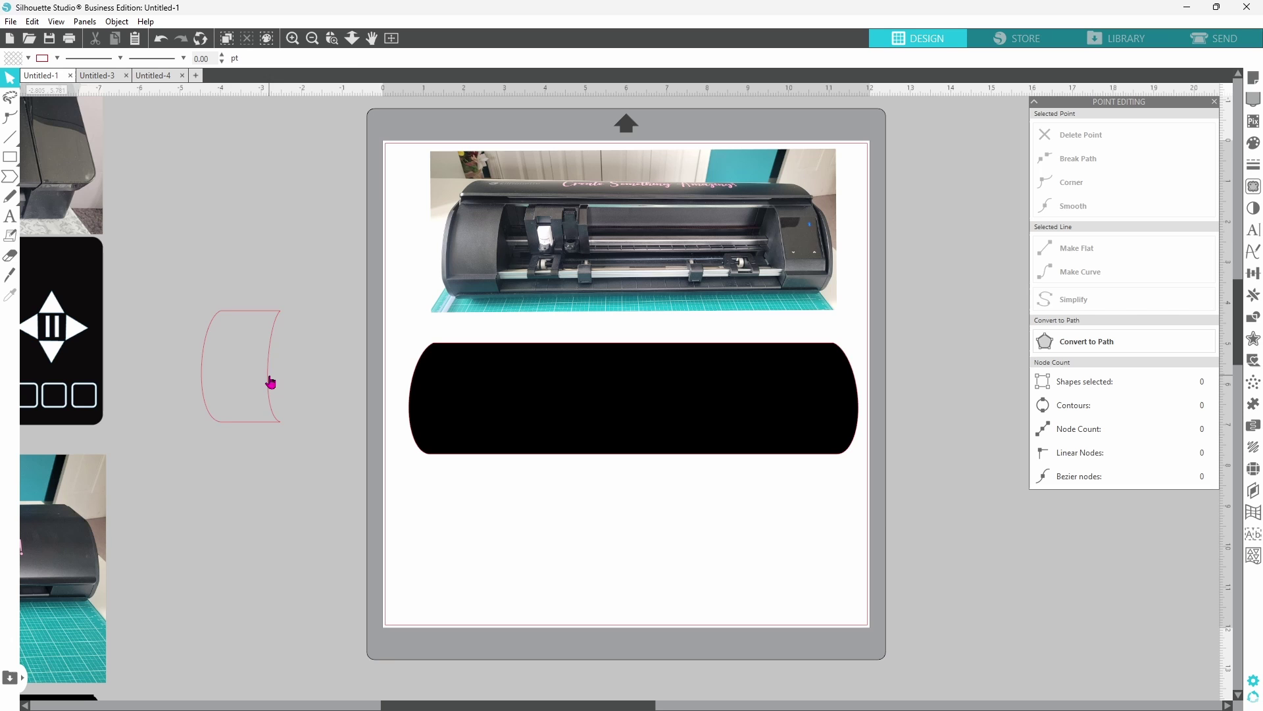
click(615, 410)
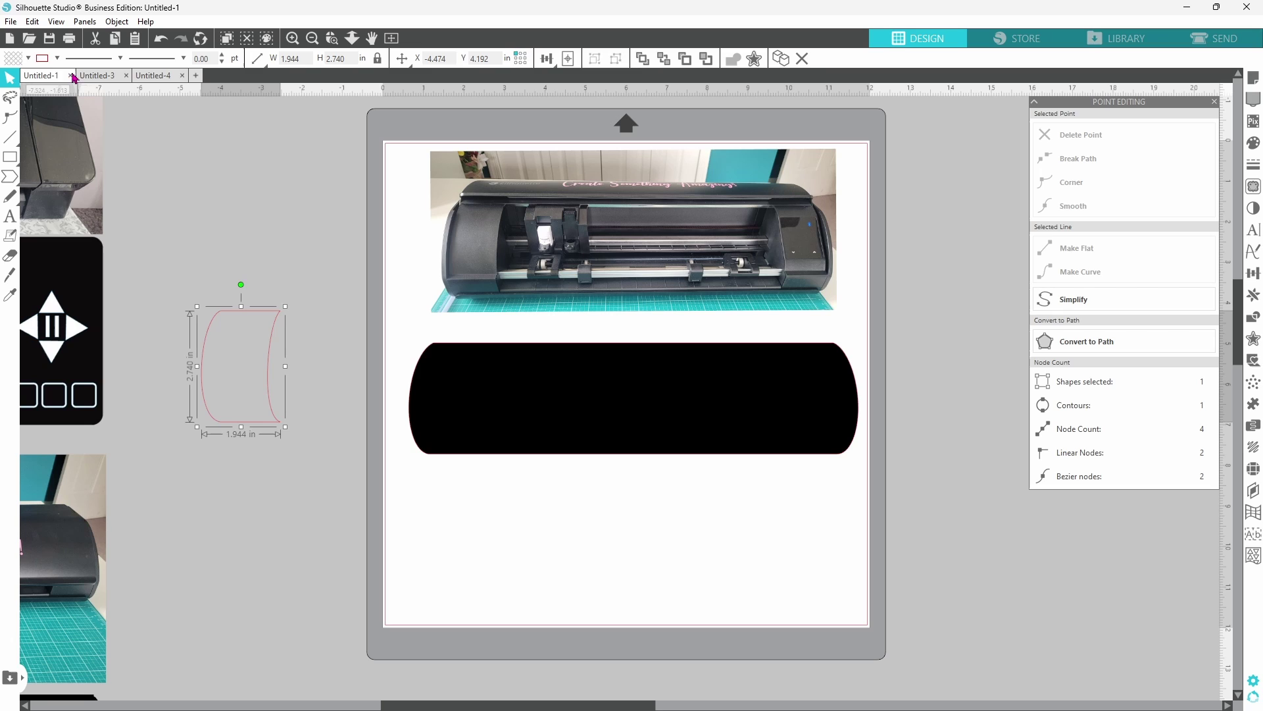
Fill the curved shape dark grey, then move and shrink it onto the body's left end.
click(29, 59)
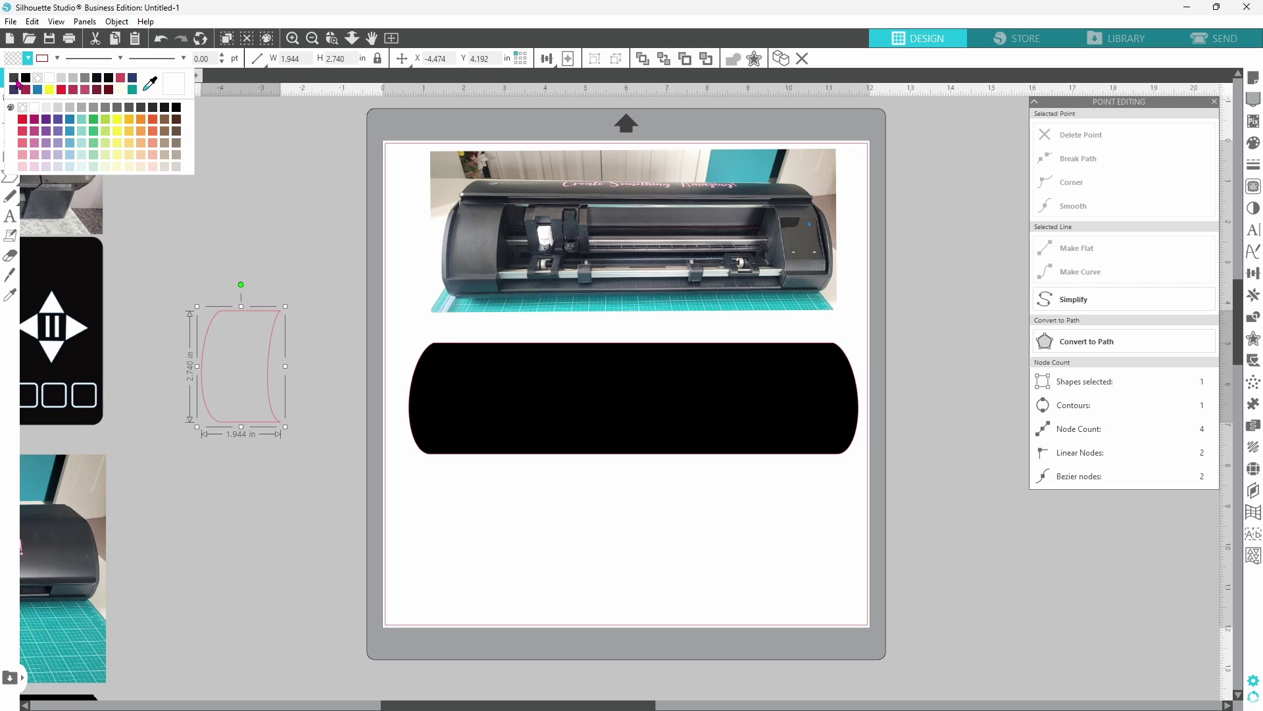
click(14, 79)
drag(219, 351, 434, 394)
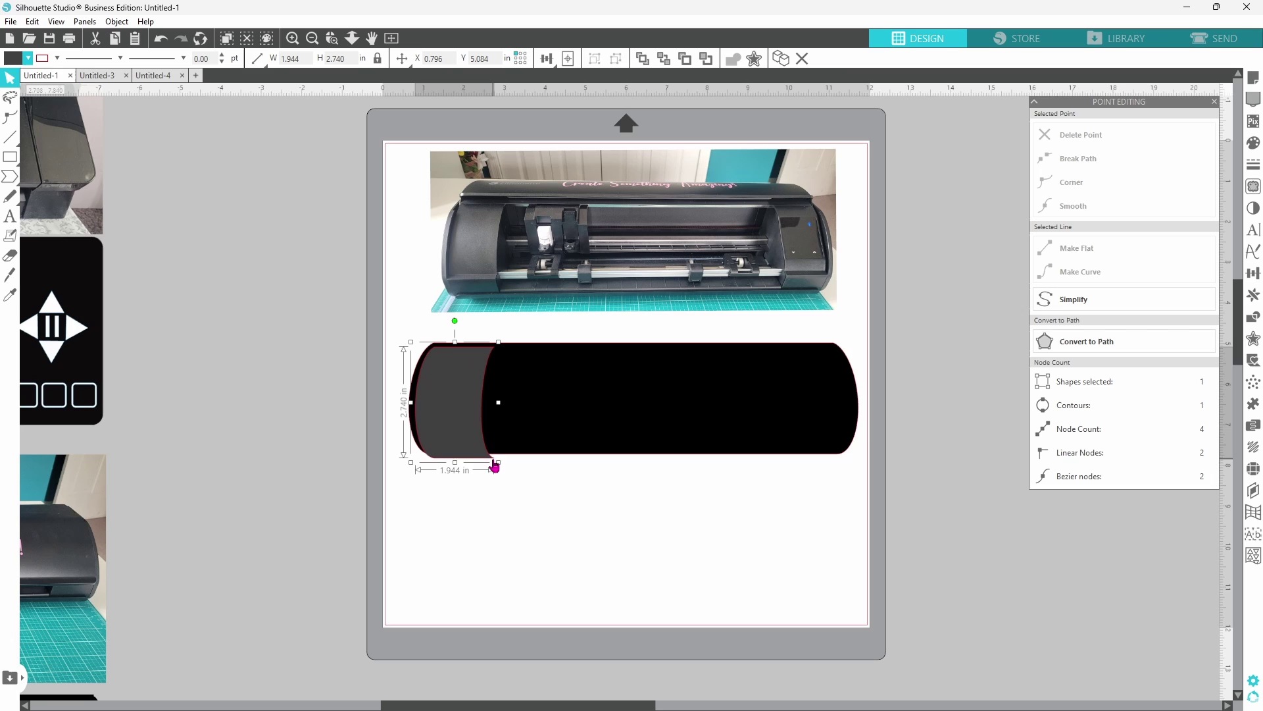
drag(495, 465, 428, 439)
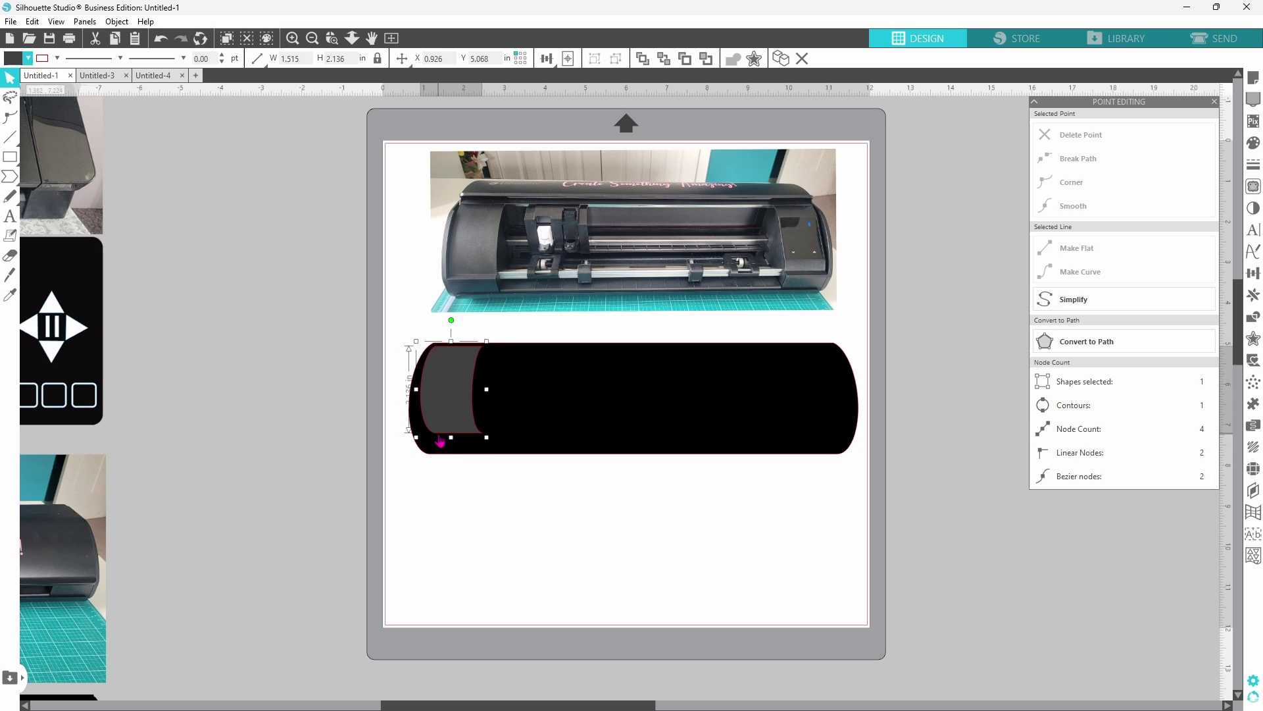
Edit the grey panel's nodes and curves so it fits the body's left edge.
double_click(462, 409)
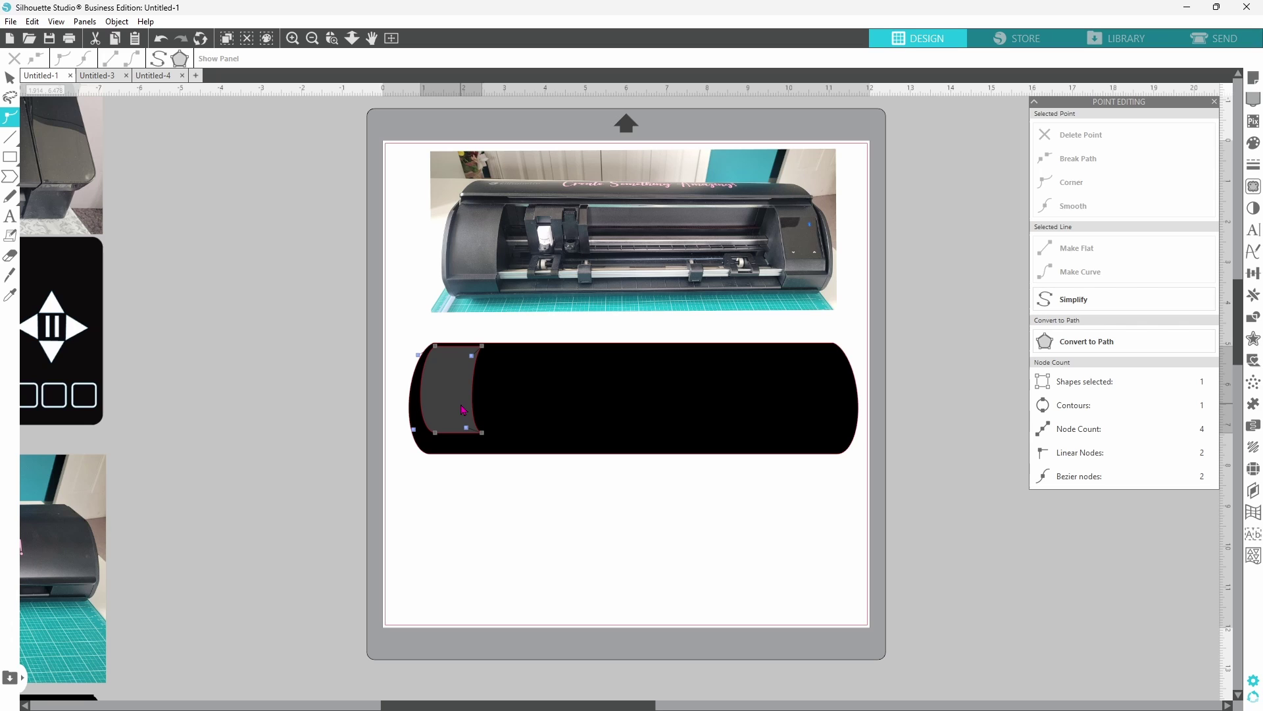
click(332, 37)
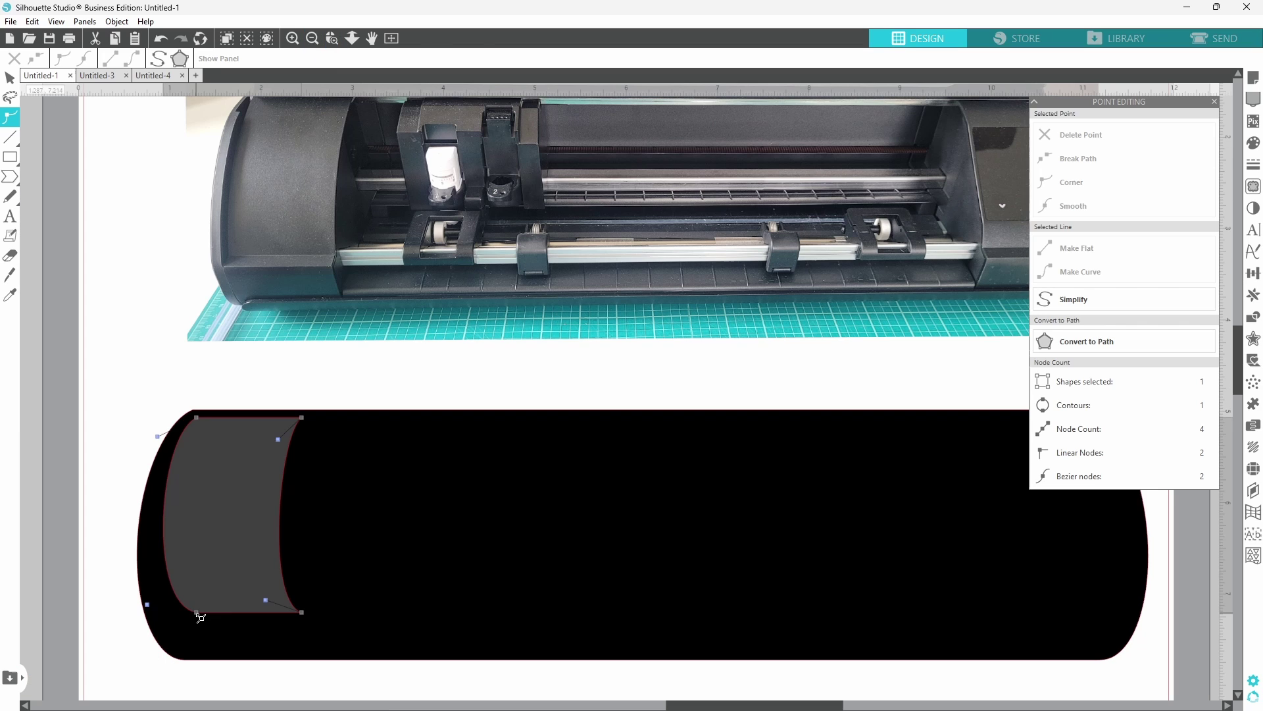
click(198, 616)
drag(198, 616, 125, 589)
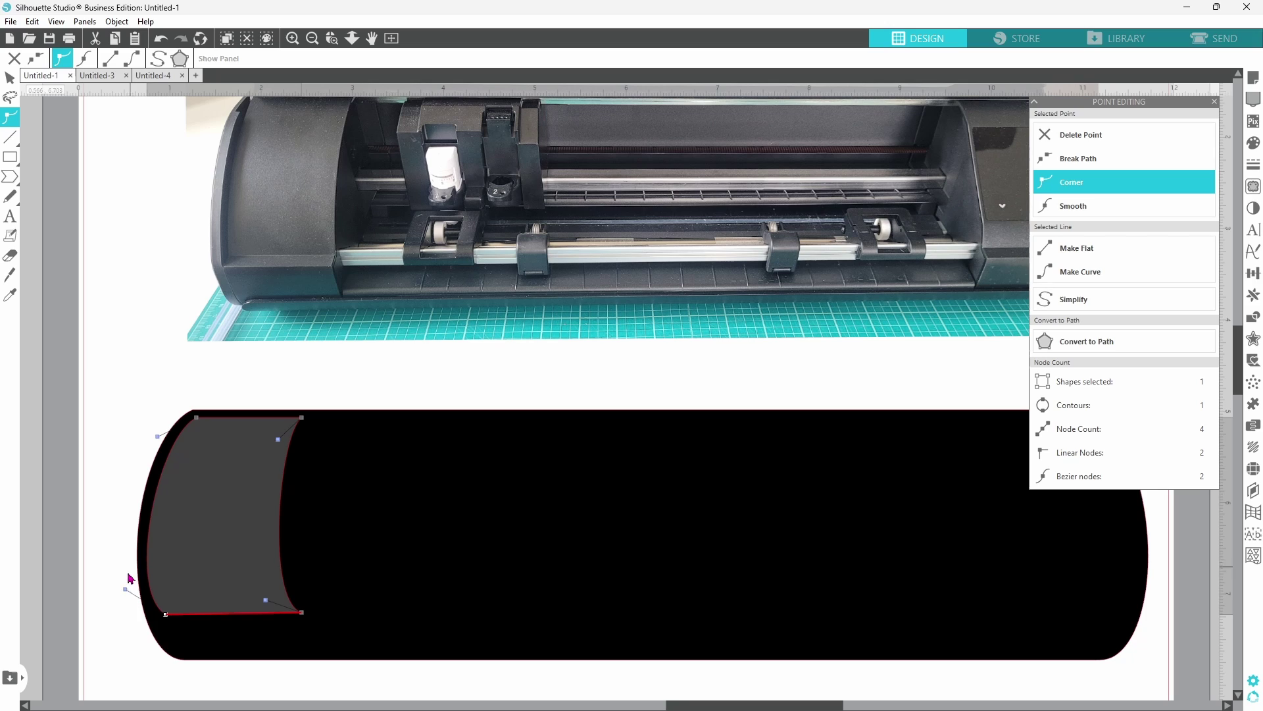
drag(125, 589, 129, 591)
drag(129, 593, 133, 603)
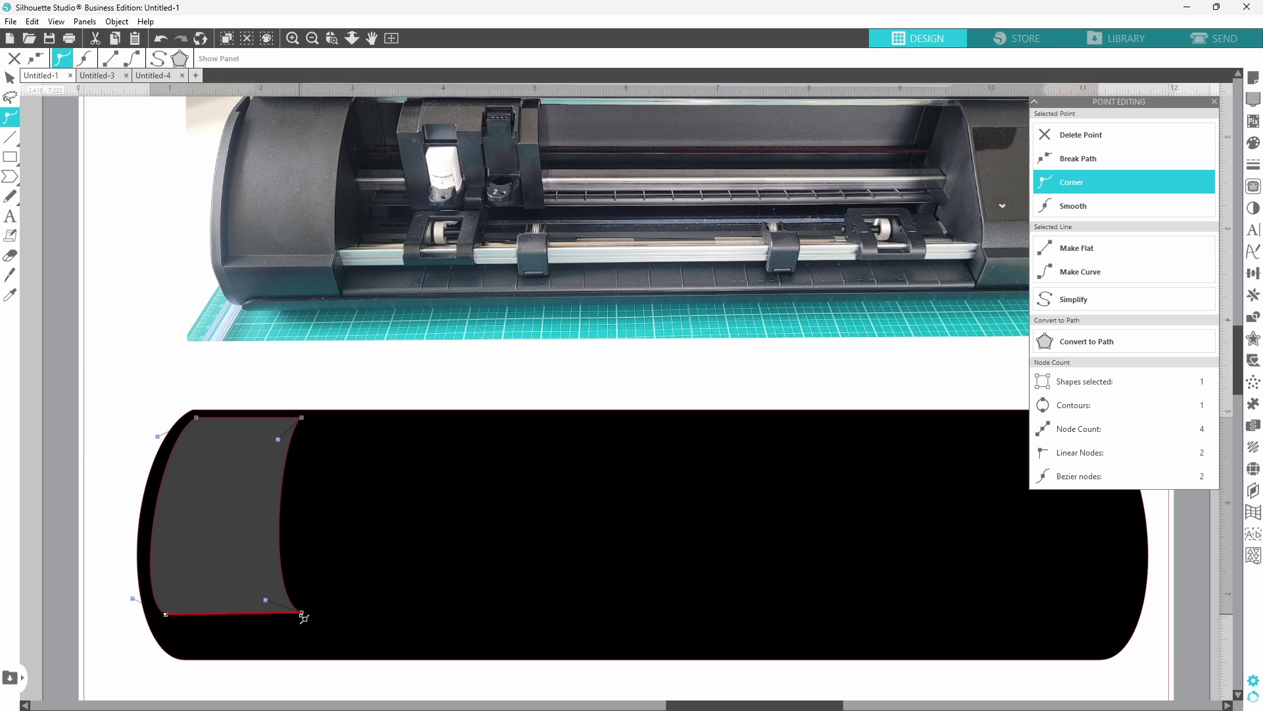
drag(303, 614, 252, 585)
click(392, 37)
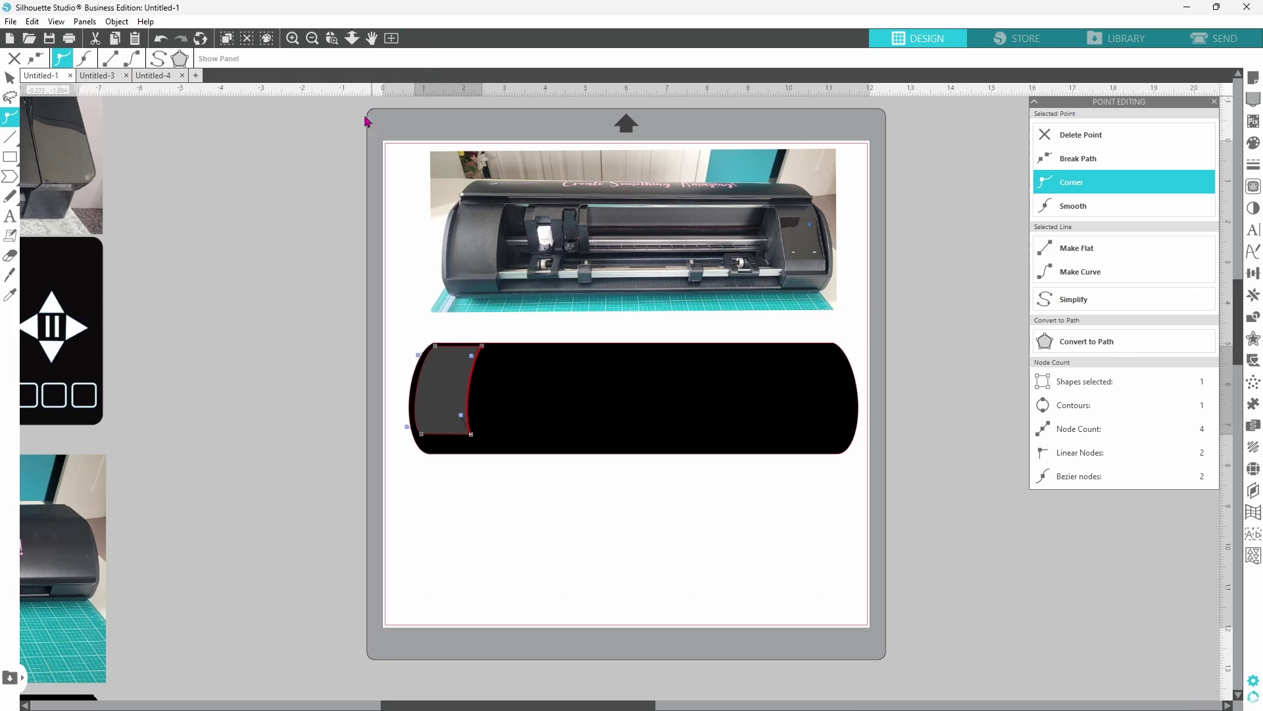
click(286, 289)
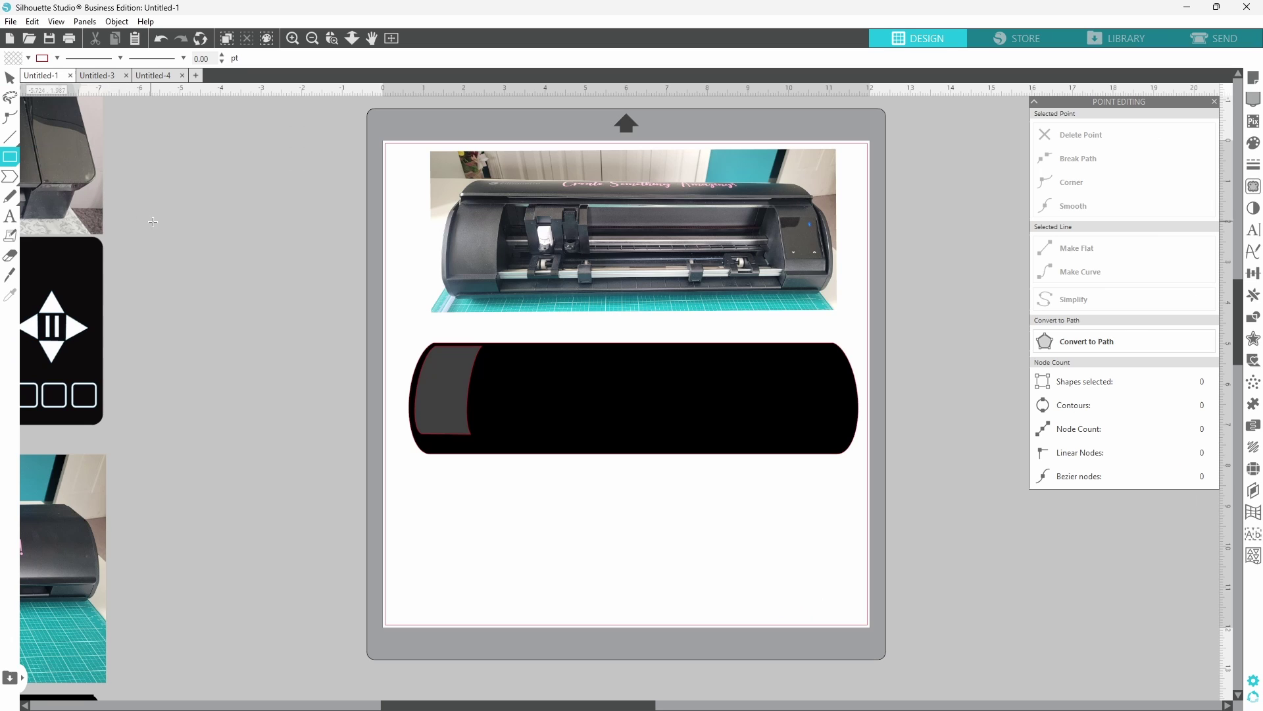
Draw a dark grey rectangle and move it over the body's right end.
drag(181, 232, 241, 332)
click(28, 59)
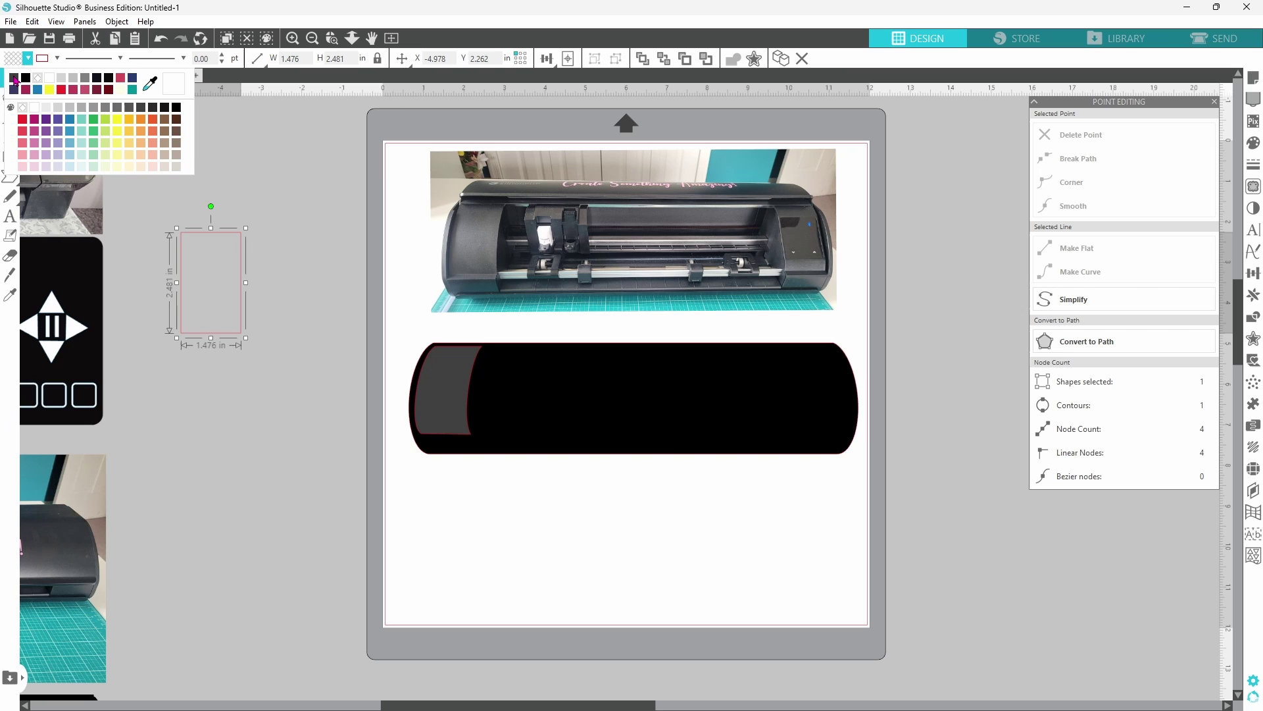
click(14, 77)
drag(199, 313, 812, 440)
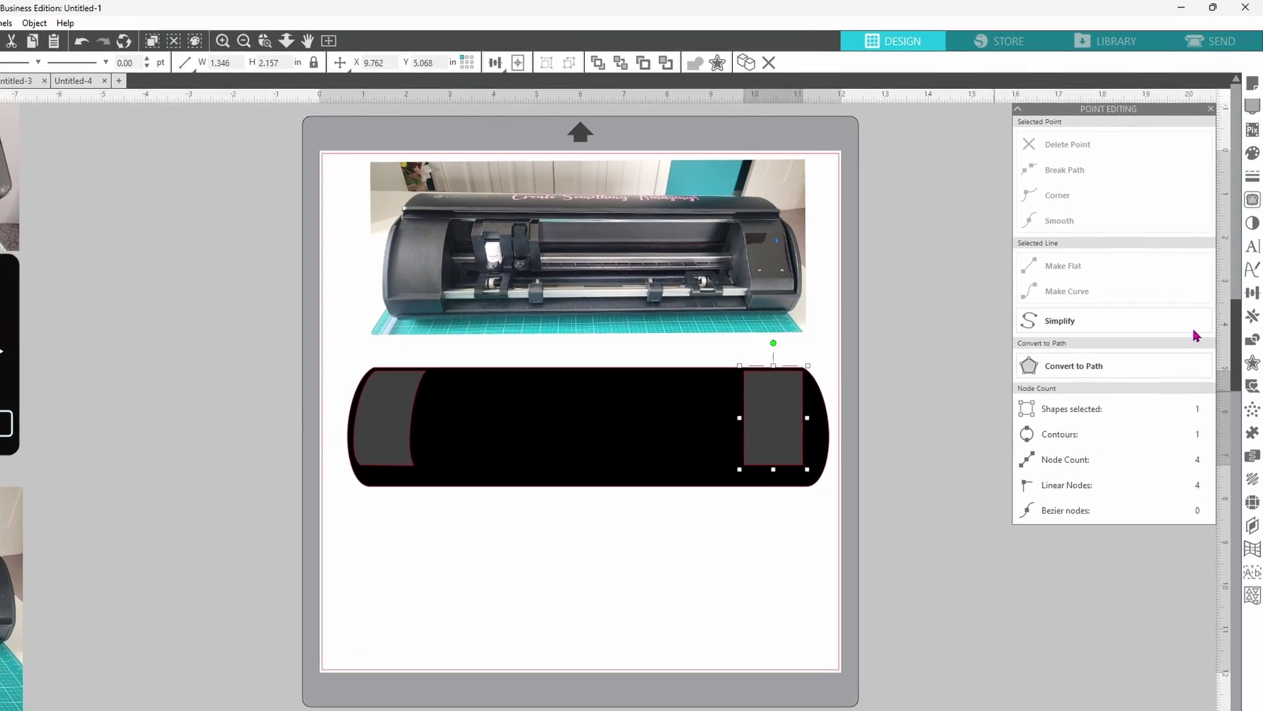
Slant the panel with a -10° horizontal shear and nudge it into place.
click(1252, 292)
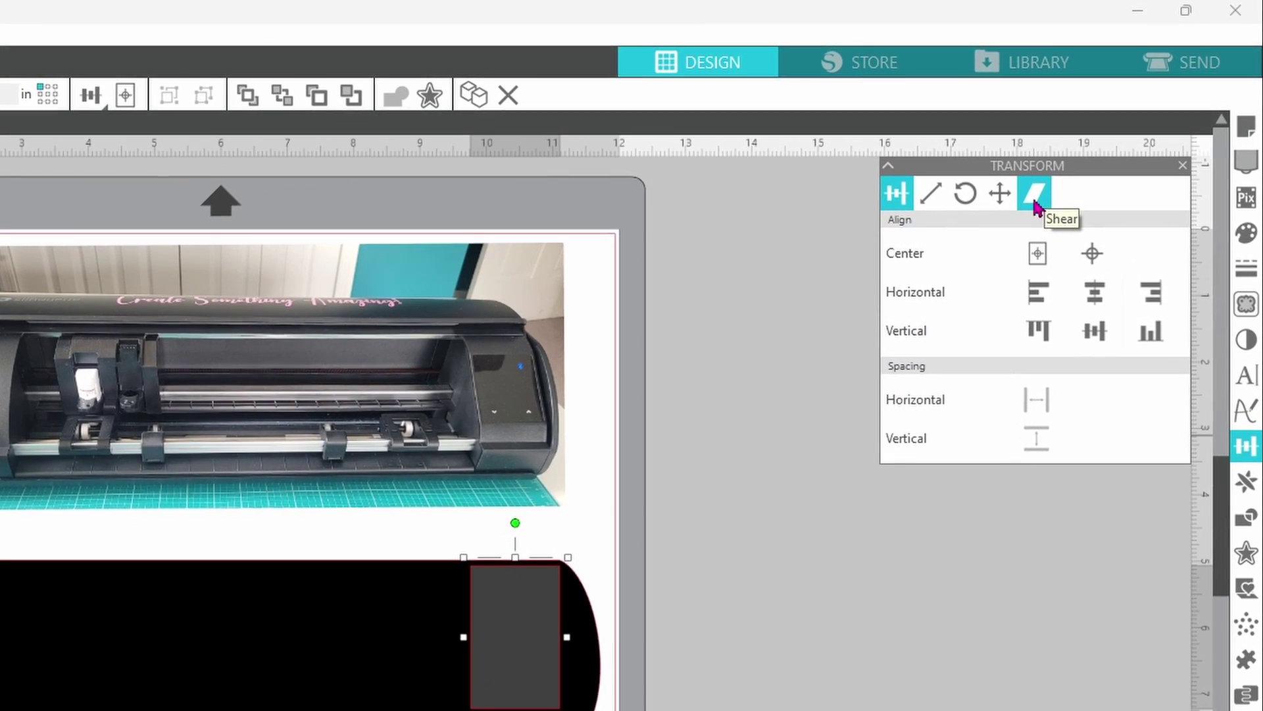
click(1034, 193)
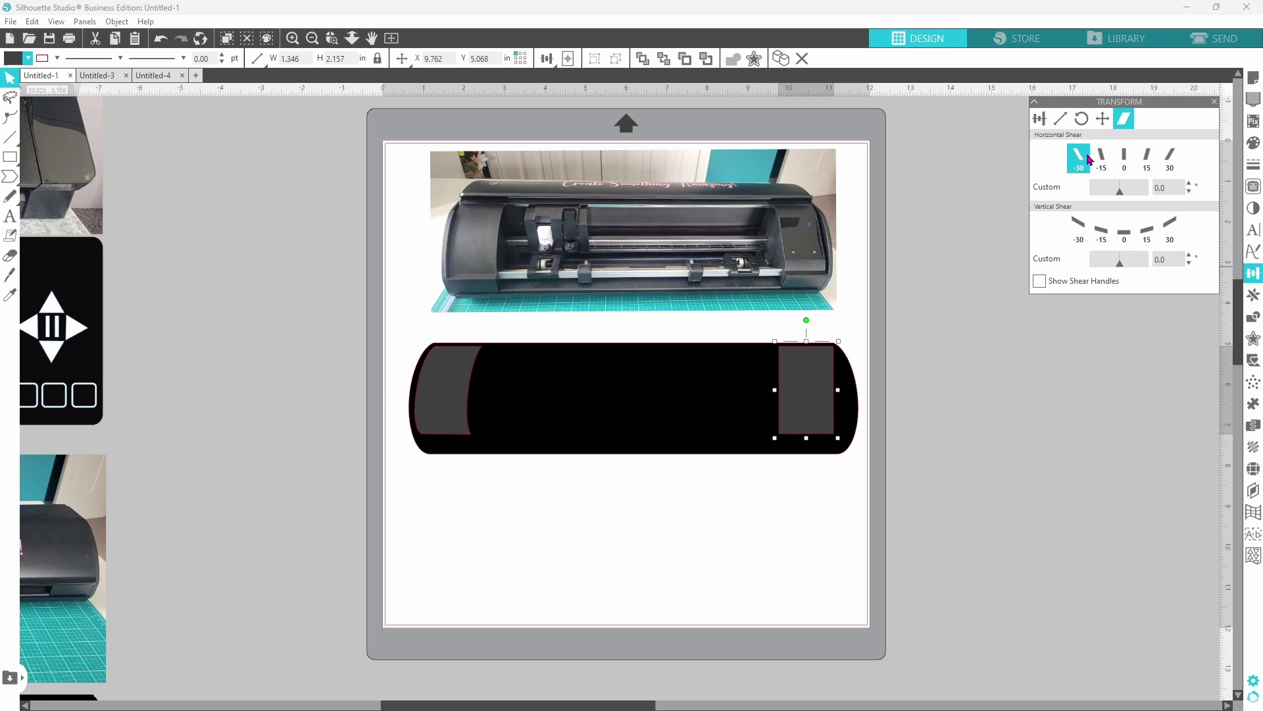
click(1103, 162)
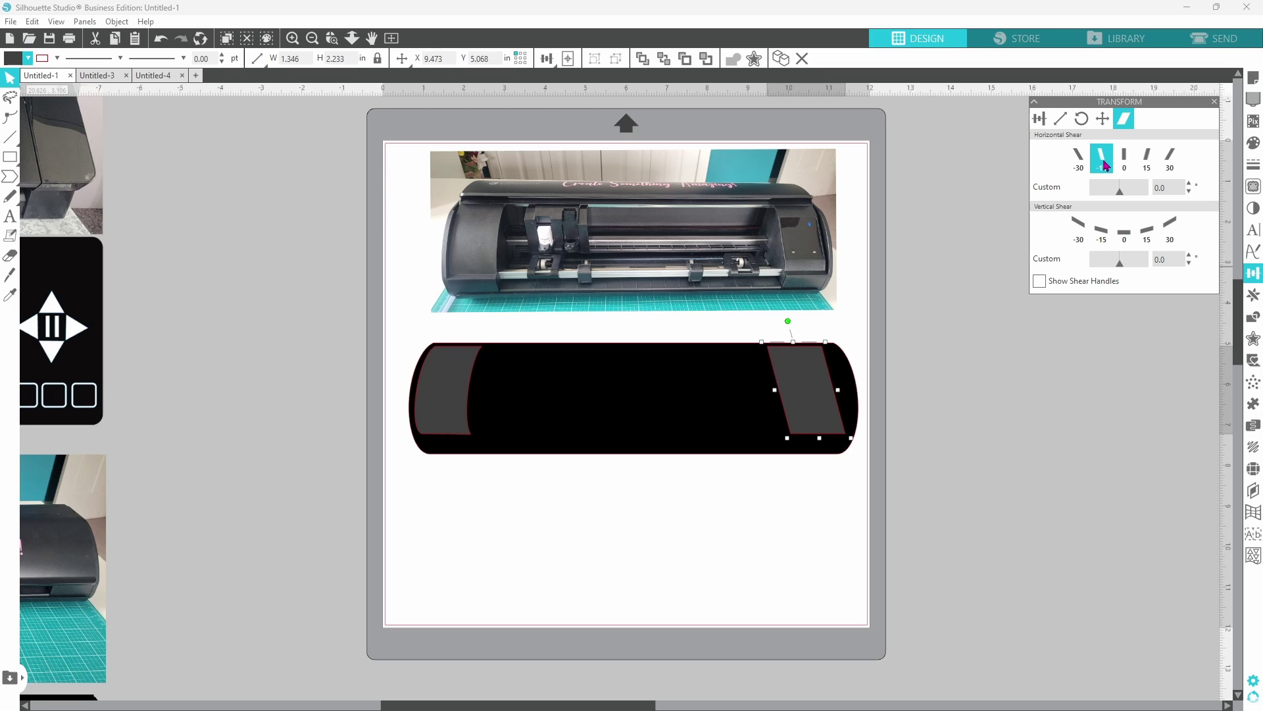
click(1106, 189)
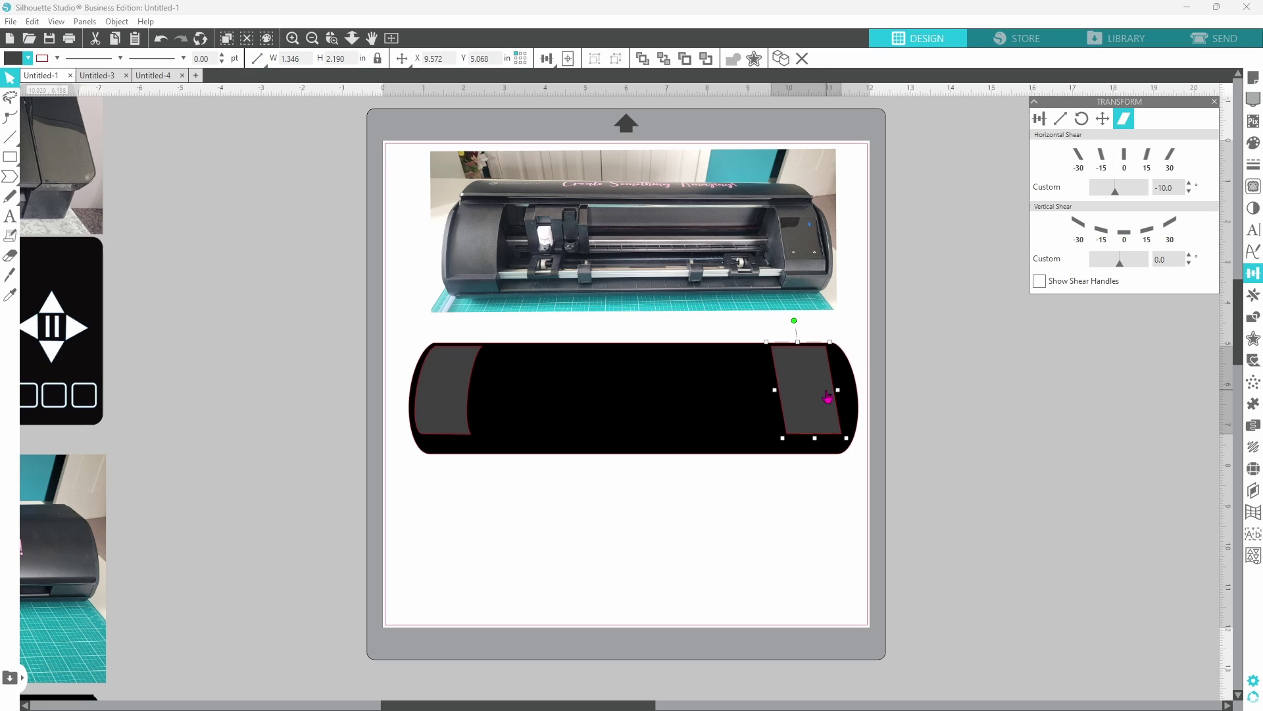
drag(815, 438, 816, 436)
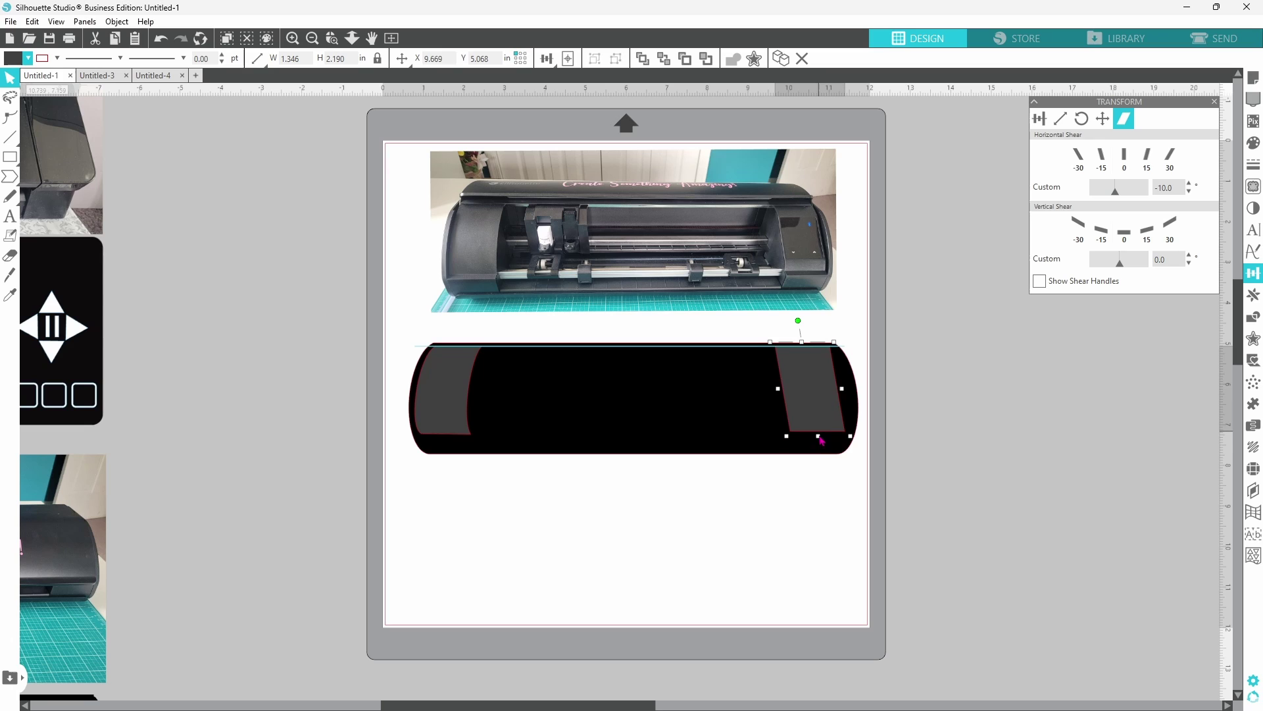
Pull a horizontal guide onto the page and turn off Snap to Guides in Page Setup.
click(852, 96)
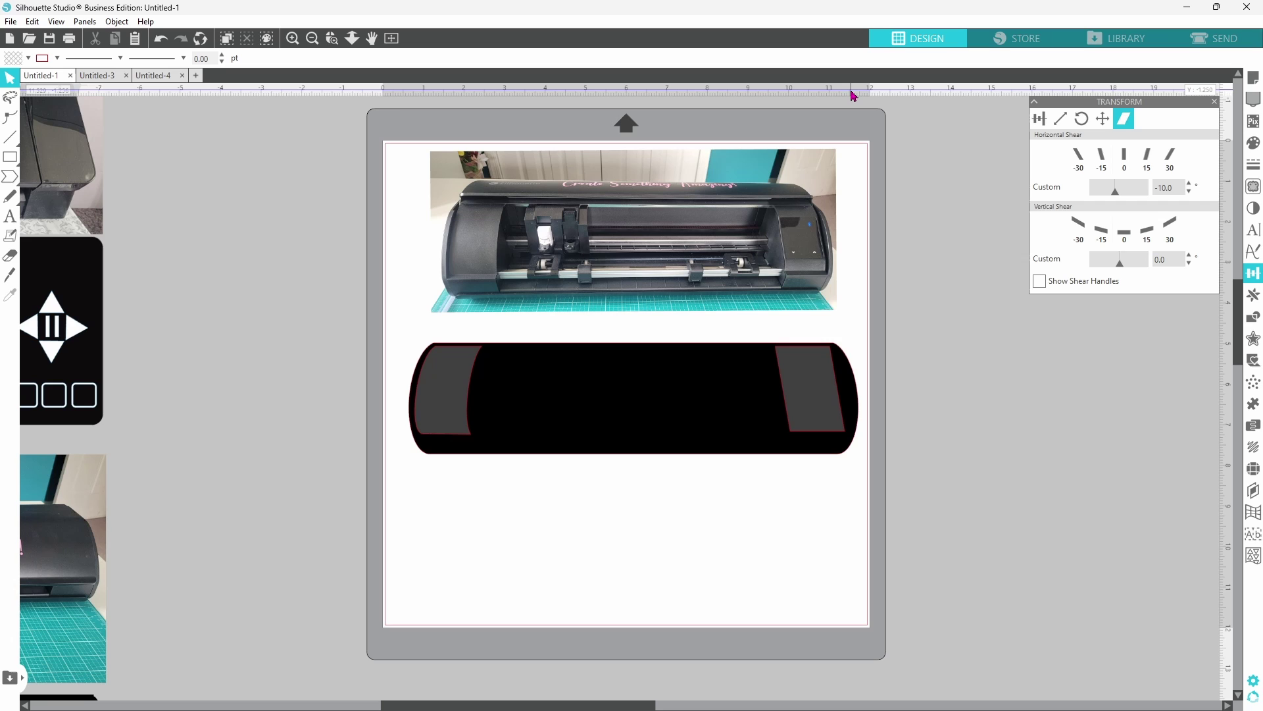
drag(852, 95, 835, 440)
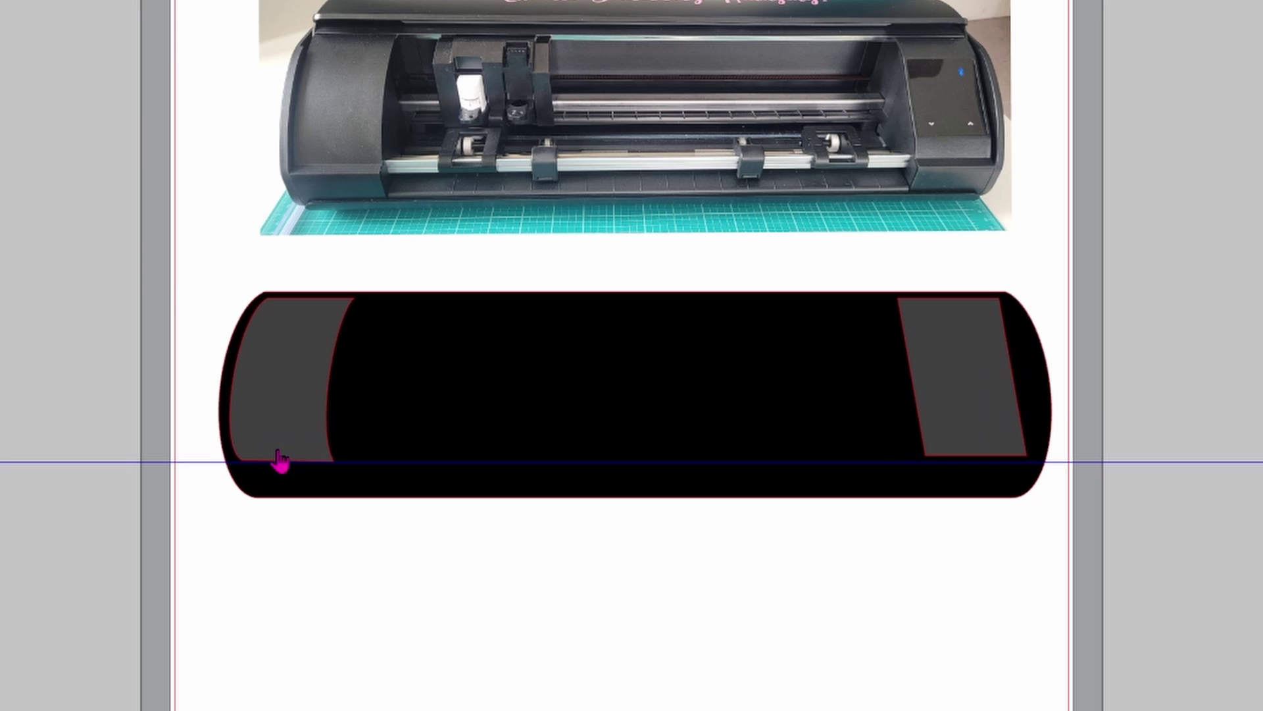
click(978, 417)
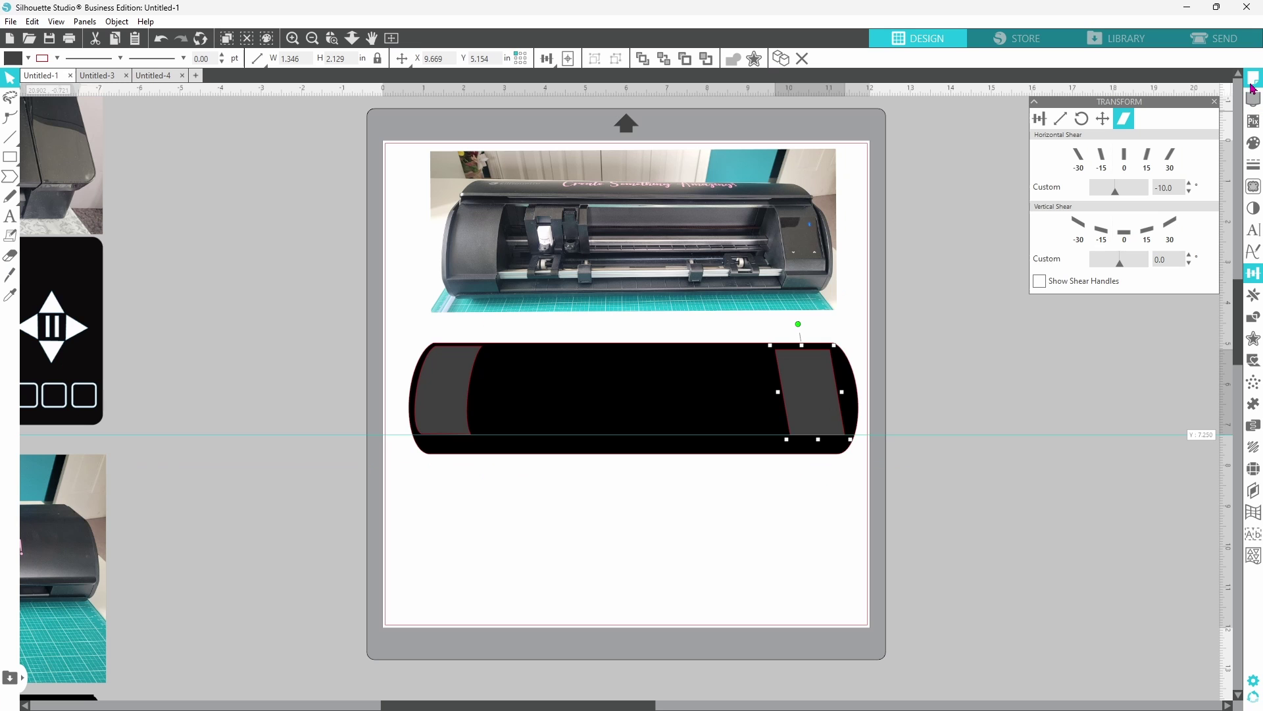
click(1252, 80)
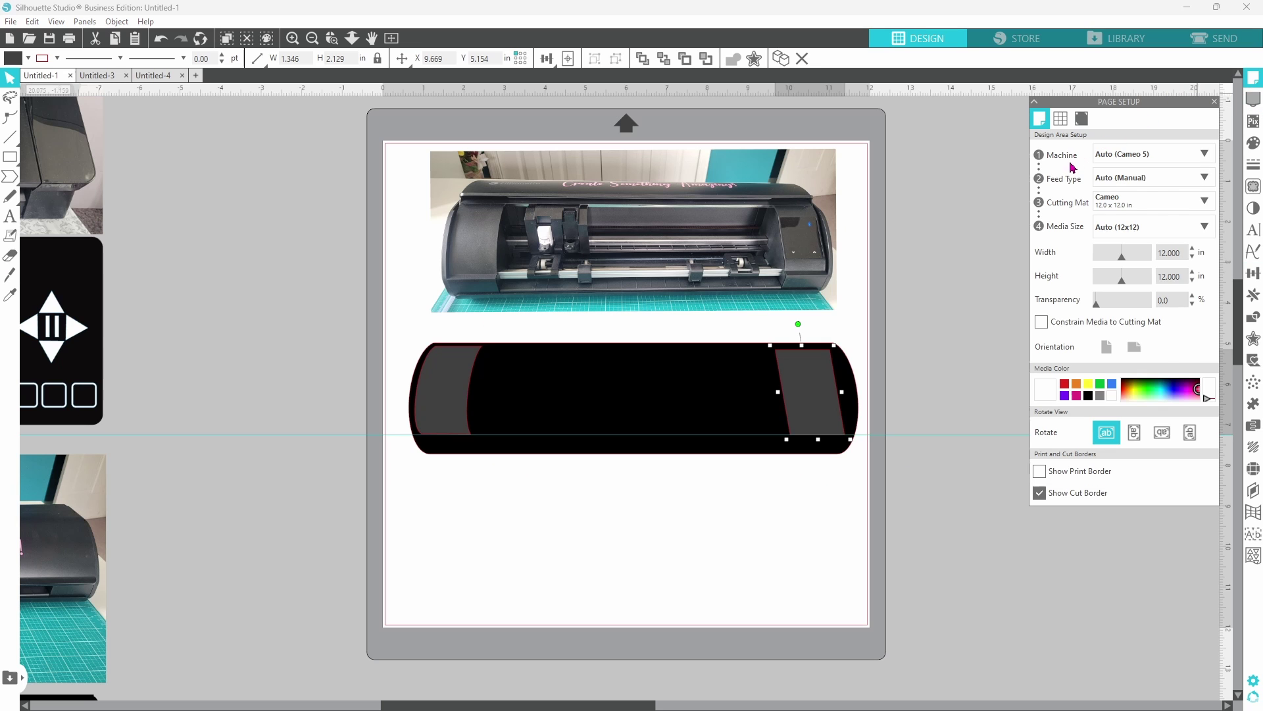
click(1061, 118)
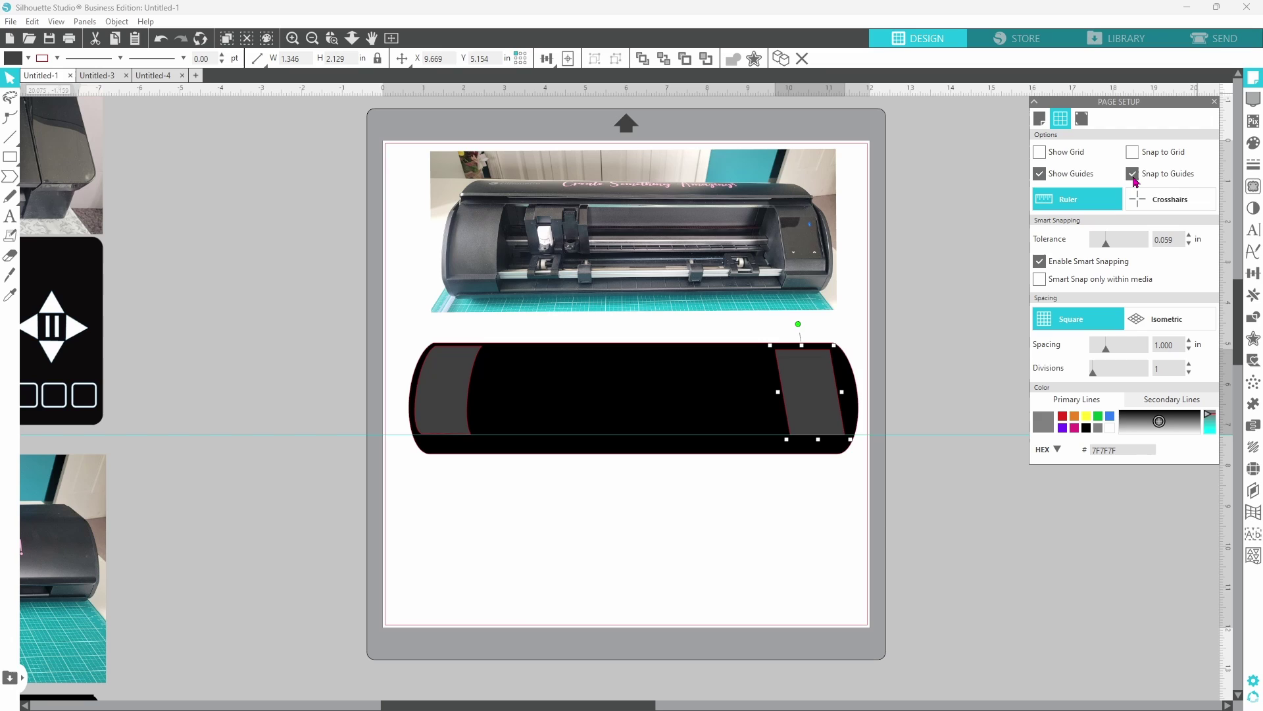
click(1133, 175)
Move the guide to the bar's top edge to check the panel, then delete it.
drag(888, 435, 893, 350)
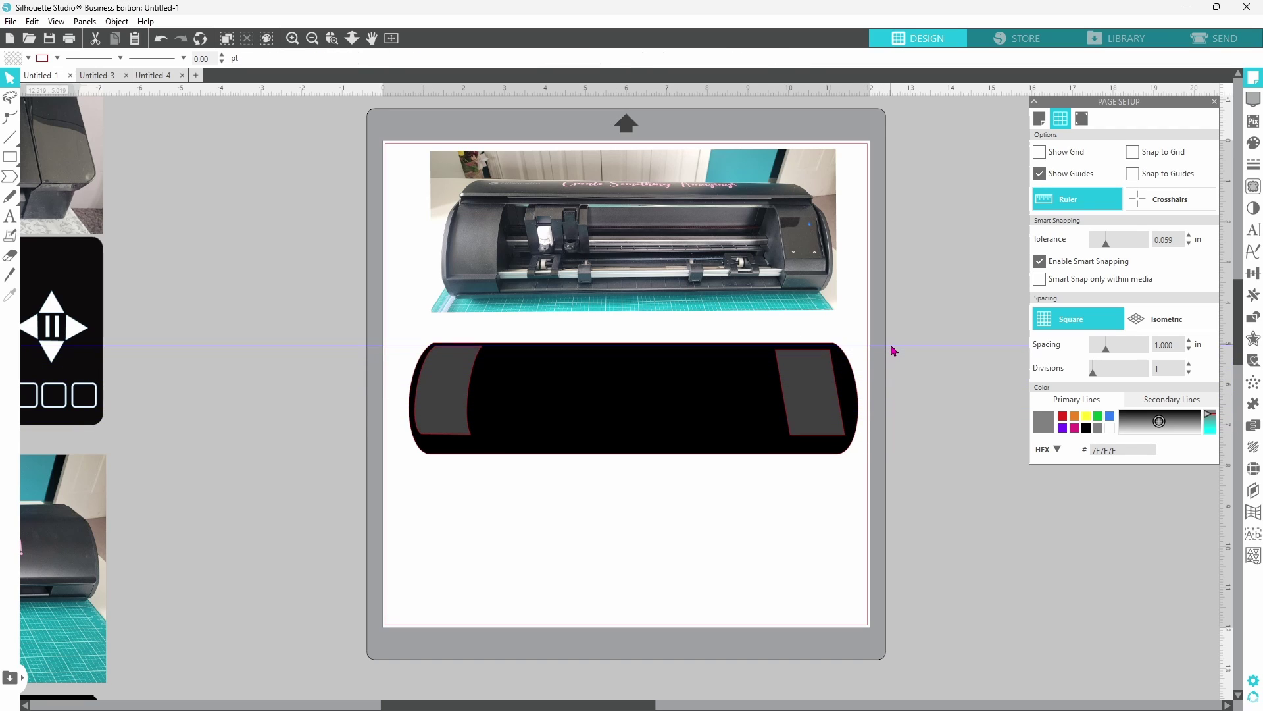
click(826, 401)
click(924, 450)
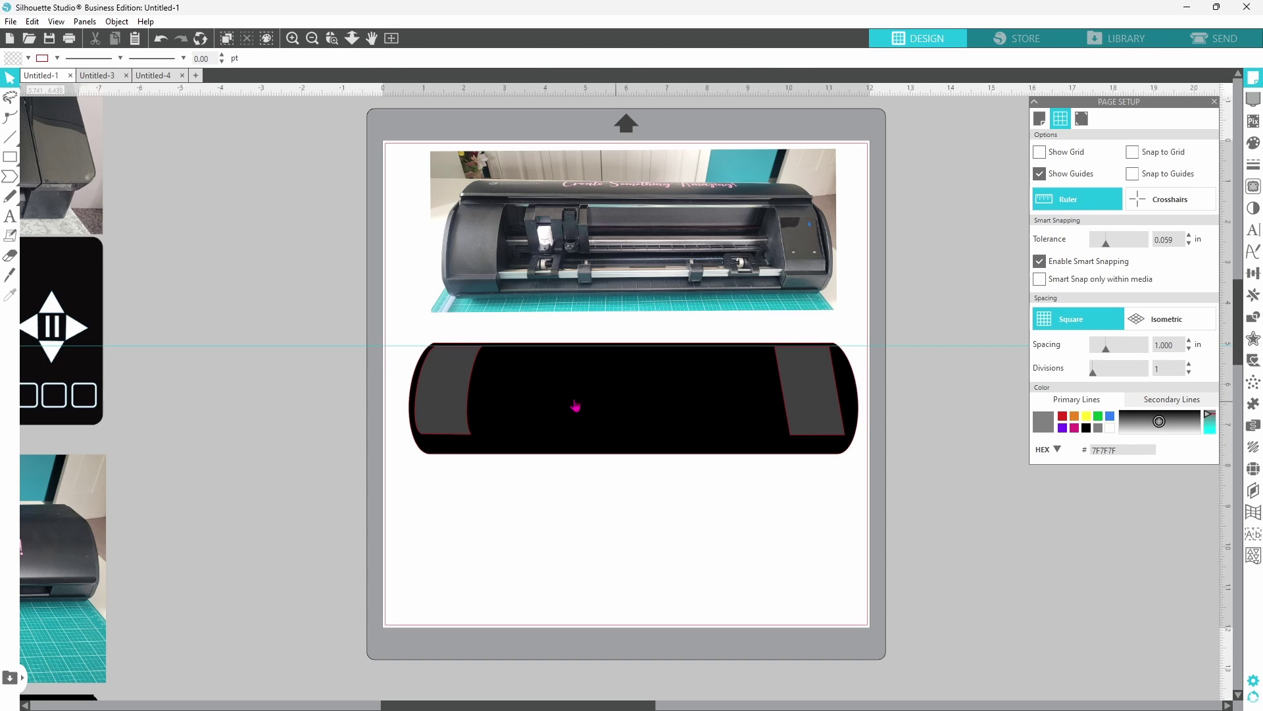
right_click(921, 346)
click(953, 425)
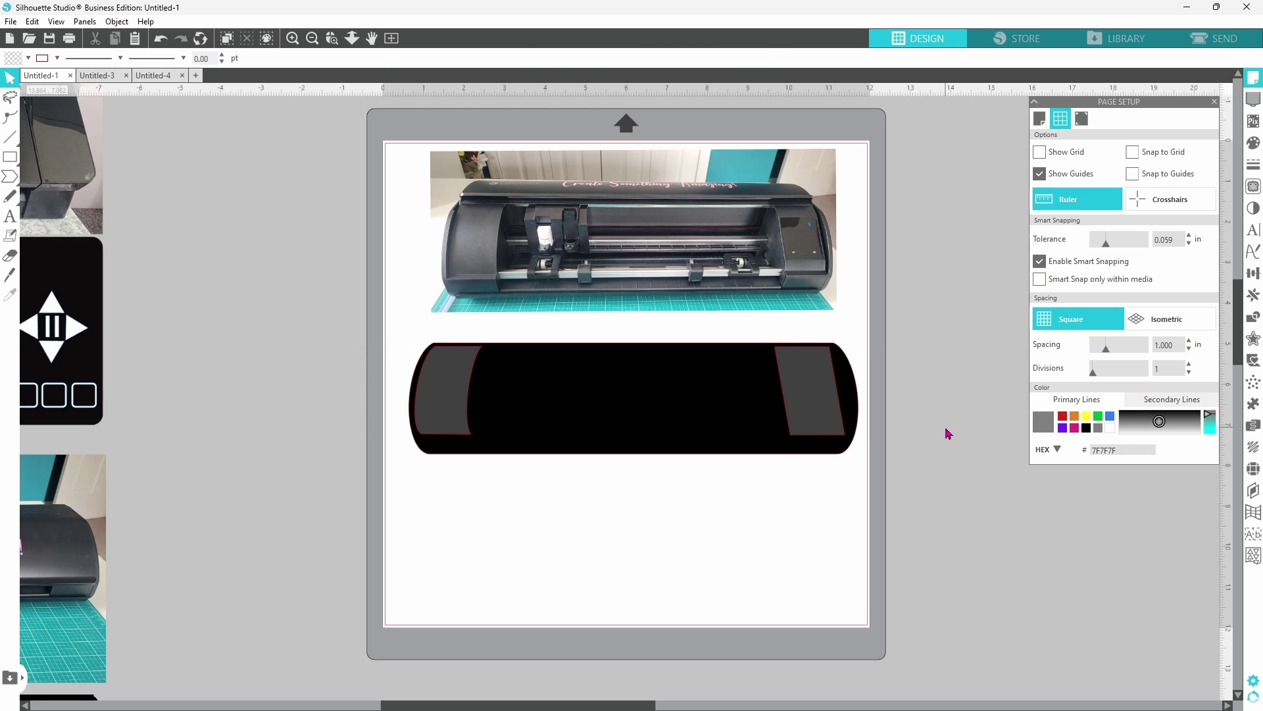
Duplicate the right grey panel, shrink the copy to 1.168 × 1.453 in, and fill it black.
click(824, 377)
right_click(822, 374)
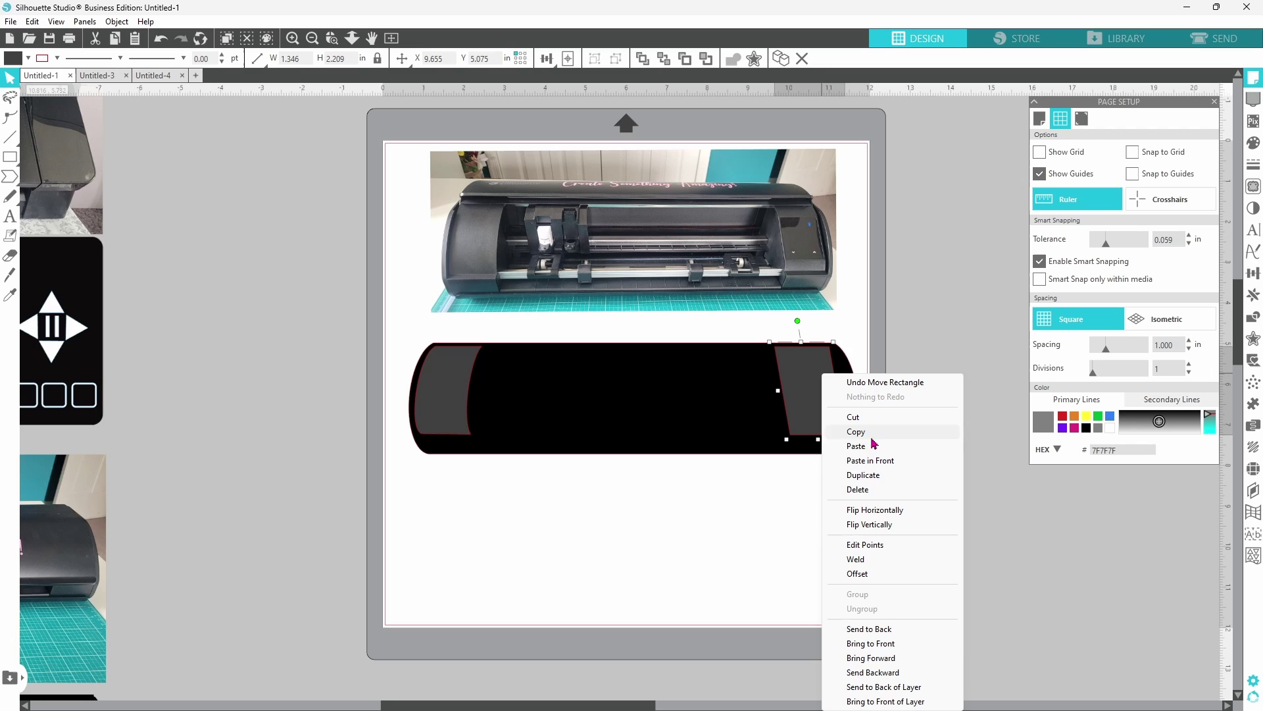
click(866, 475)
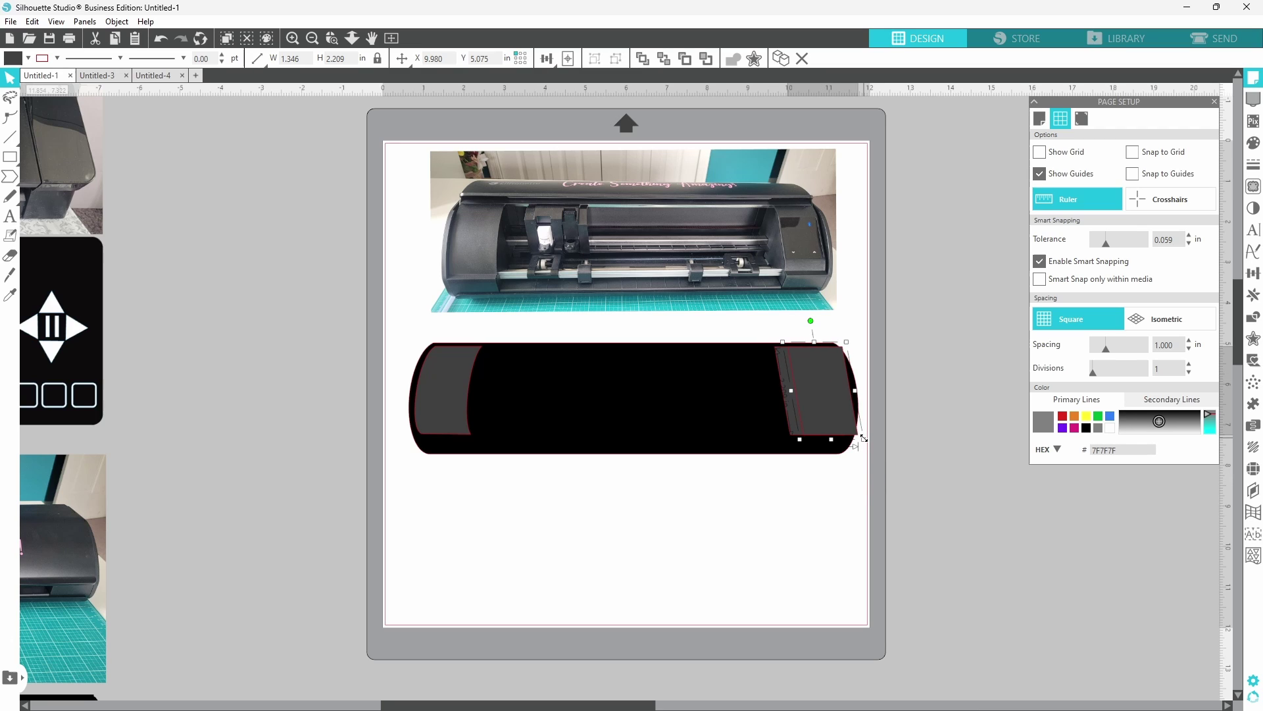
drag(863, 437, 821, 431)
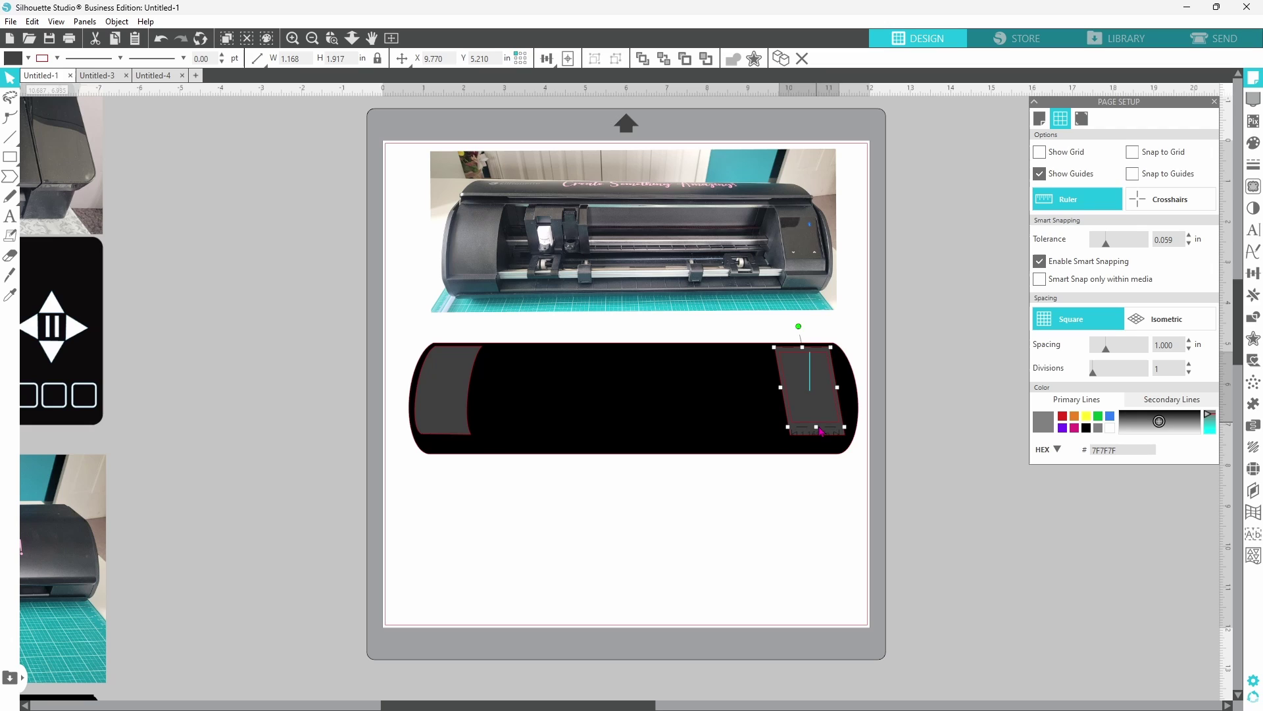
drag(804, 347, 804, 356)
click(28, 59)
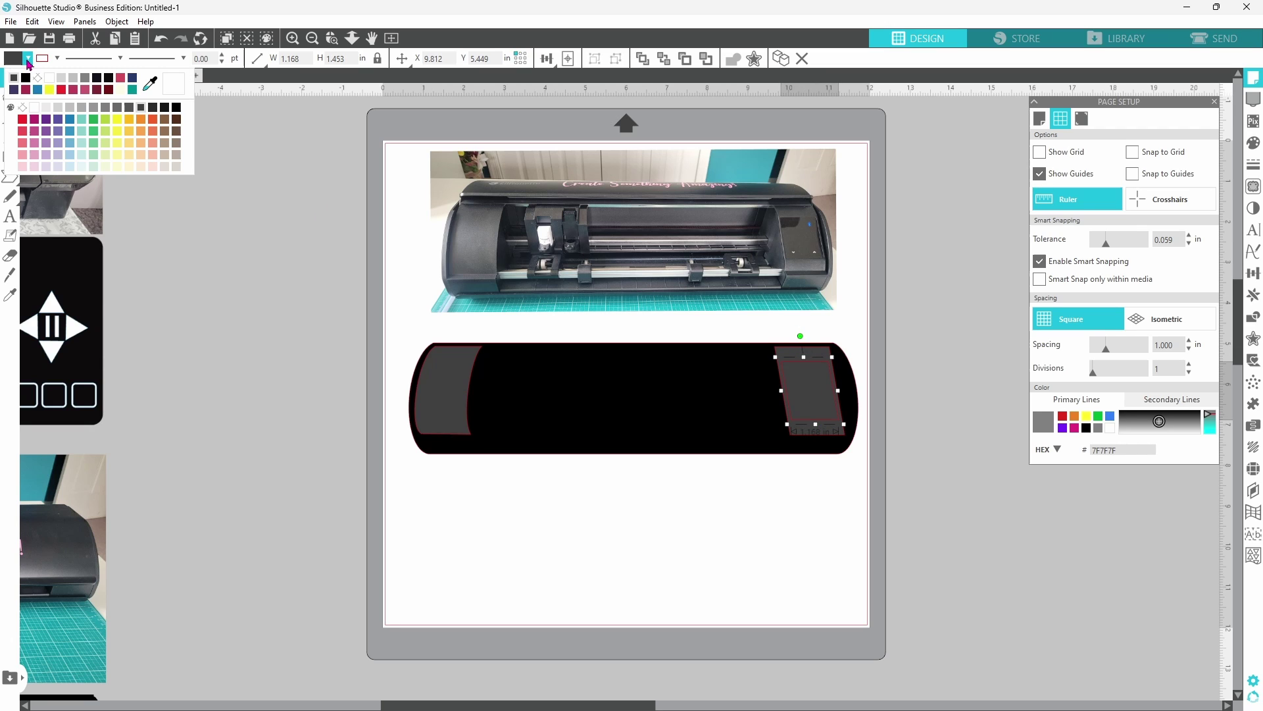
click(26, 78)
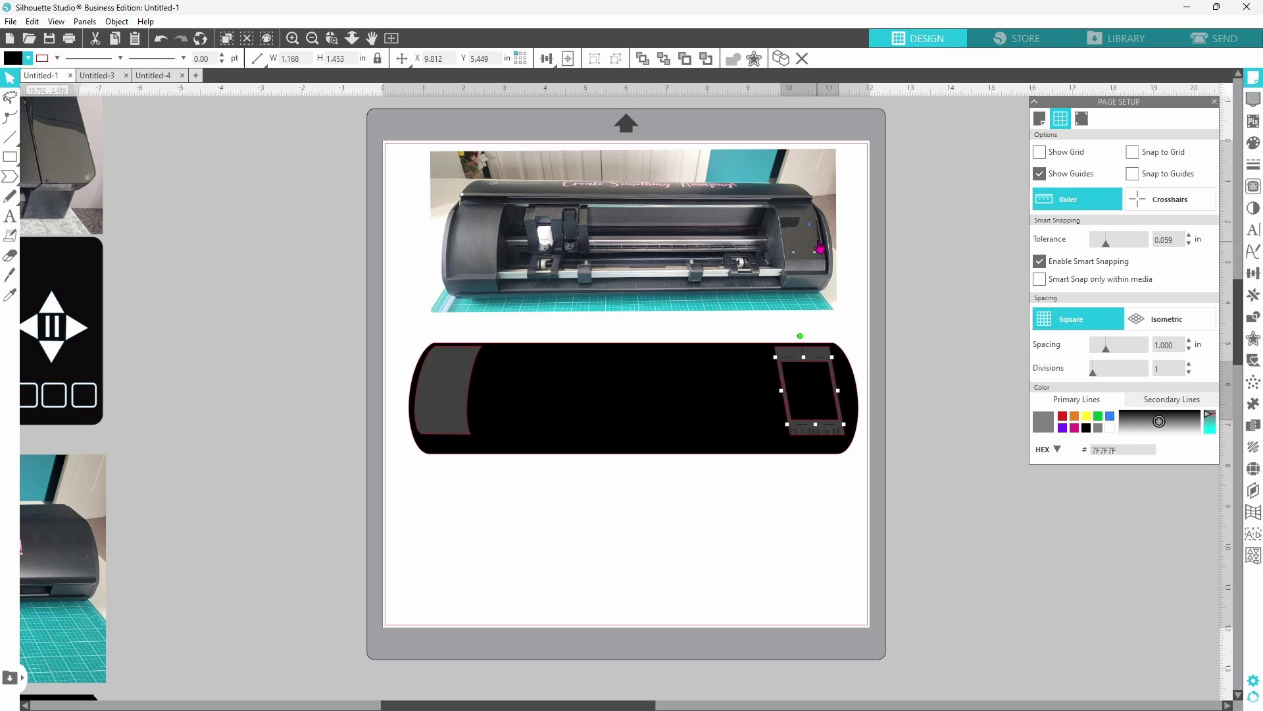
click(908, 298)
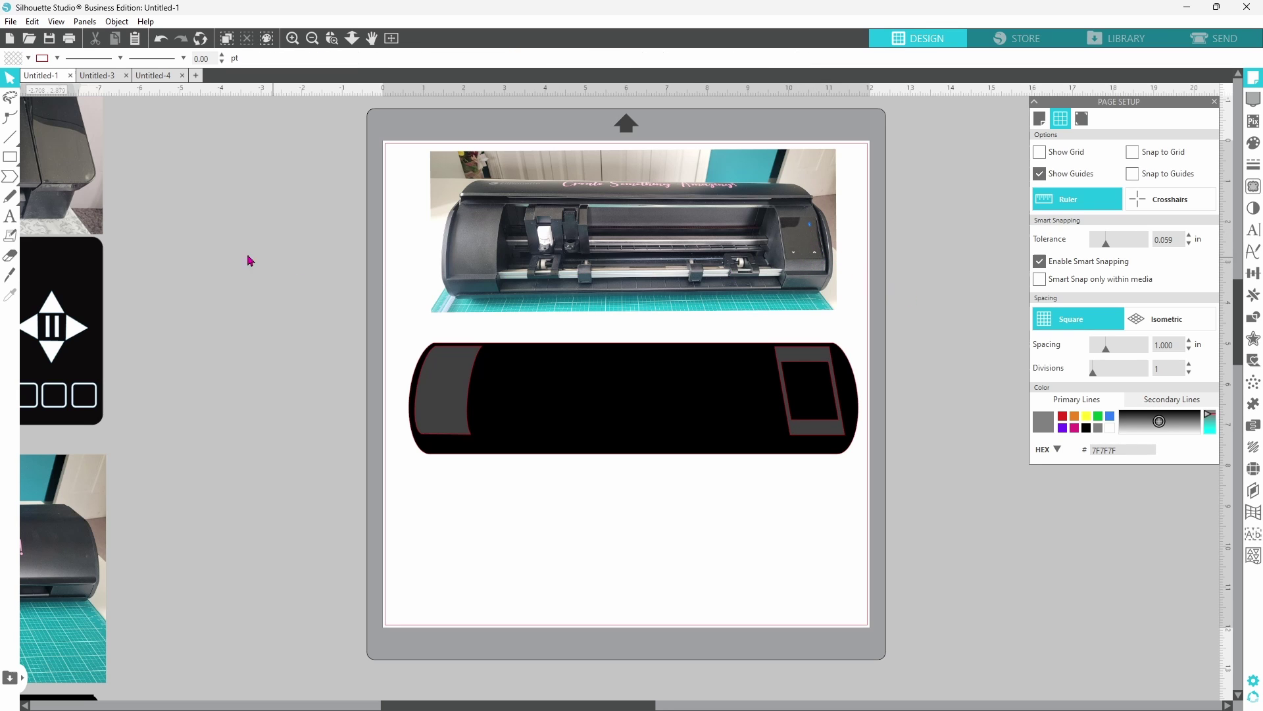
click(10, 176)
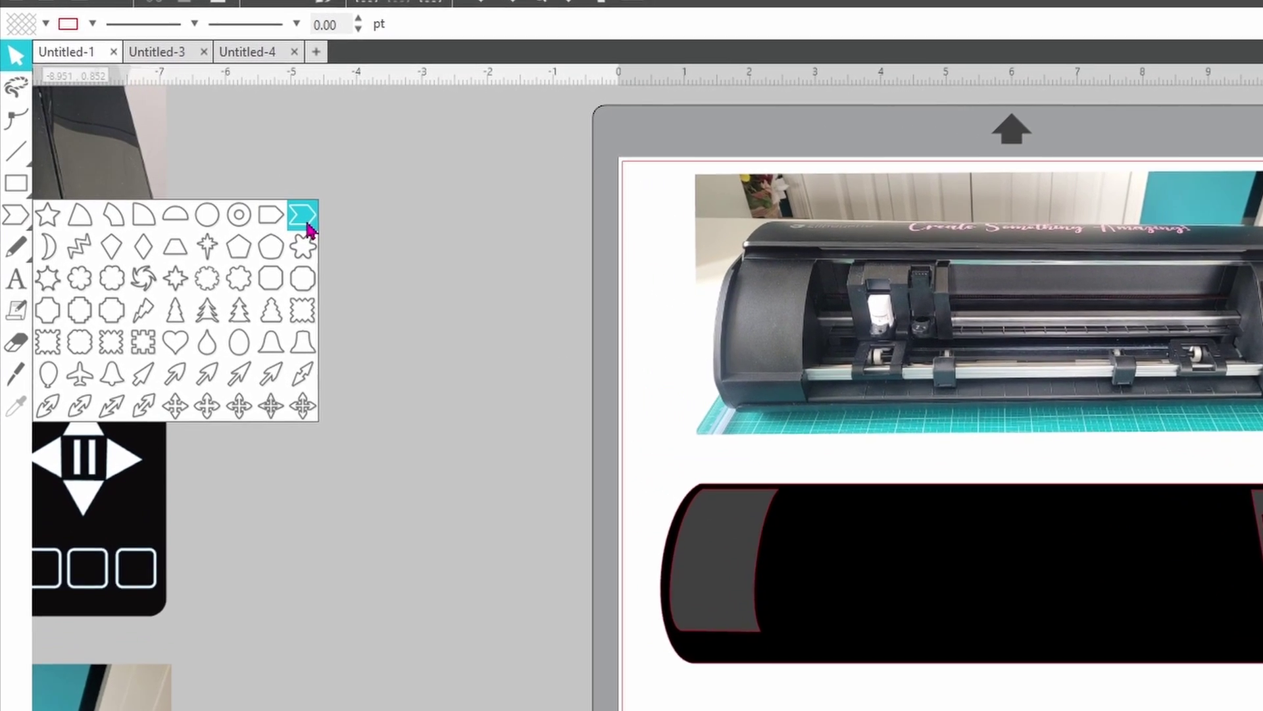
Draw a small chevron, convert it to a path, fill it white with no outline.
click(304, 220)
drag(400, 425, 416, 448)
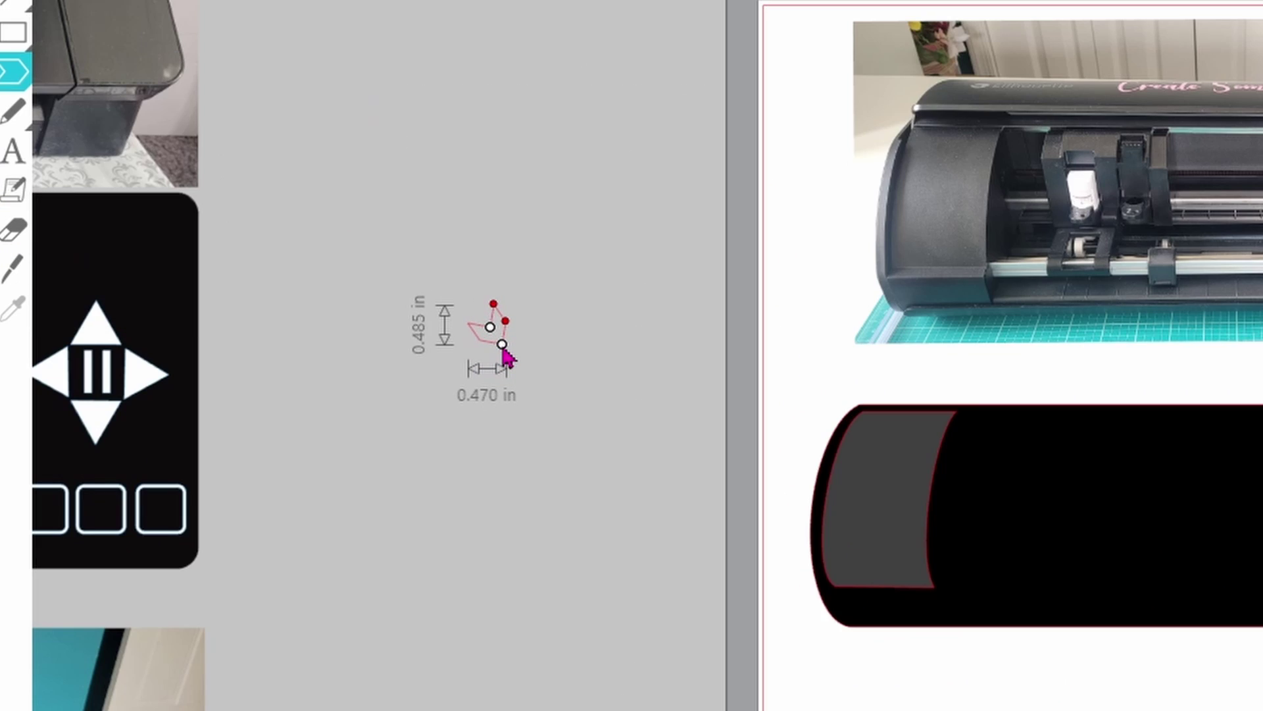
drag(507, 357, 498, 331)
right_click(510, 340)
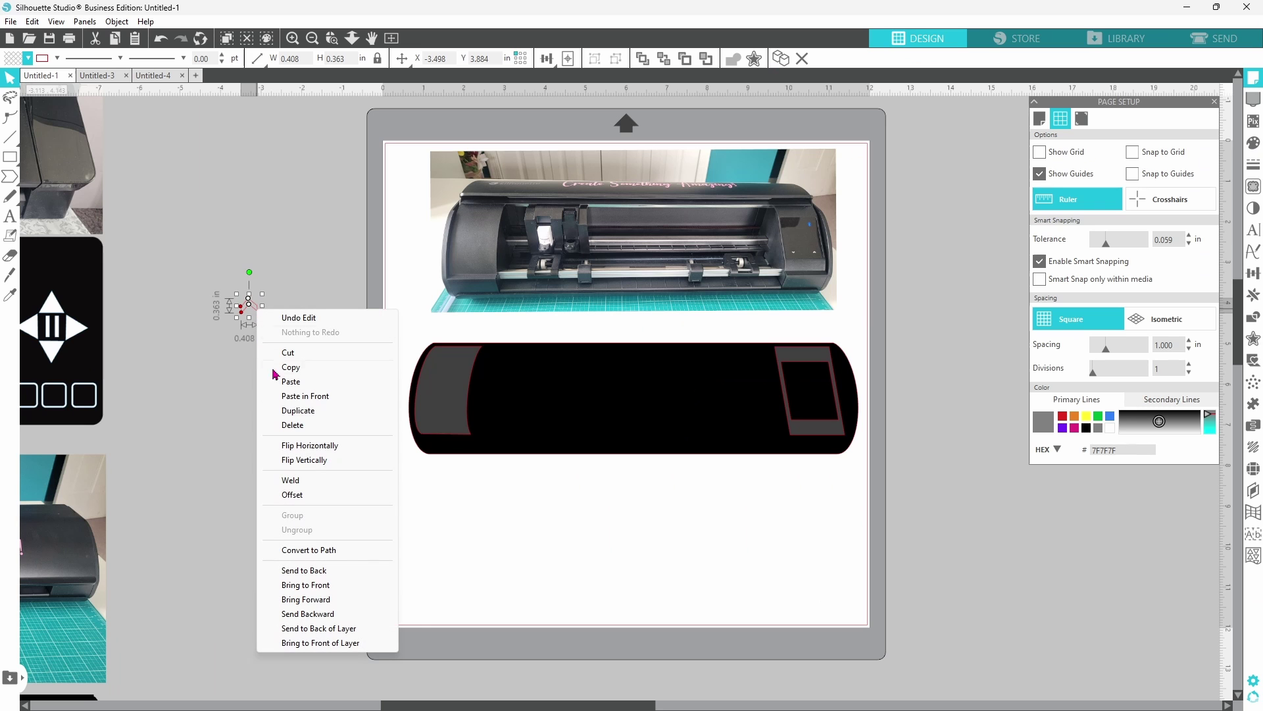
click(315, 551)
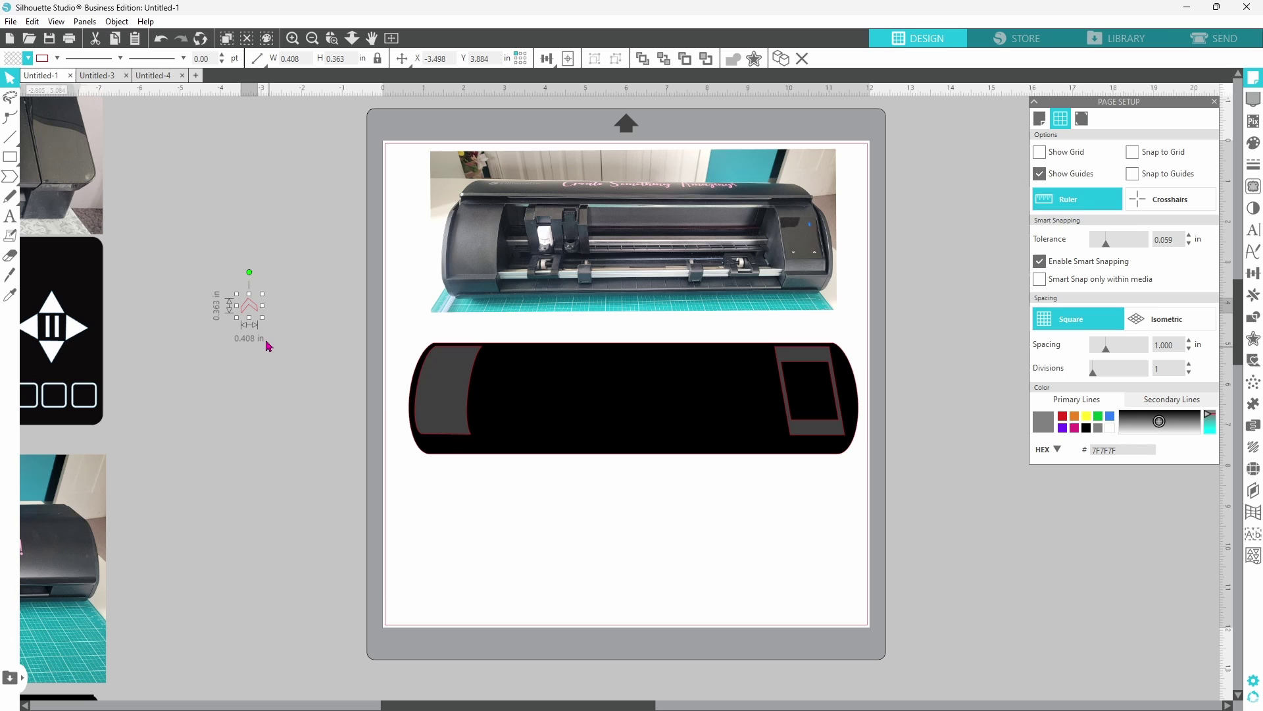
click(28, 59)
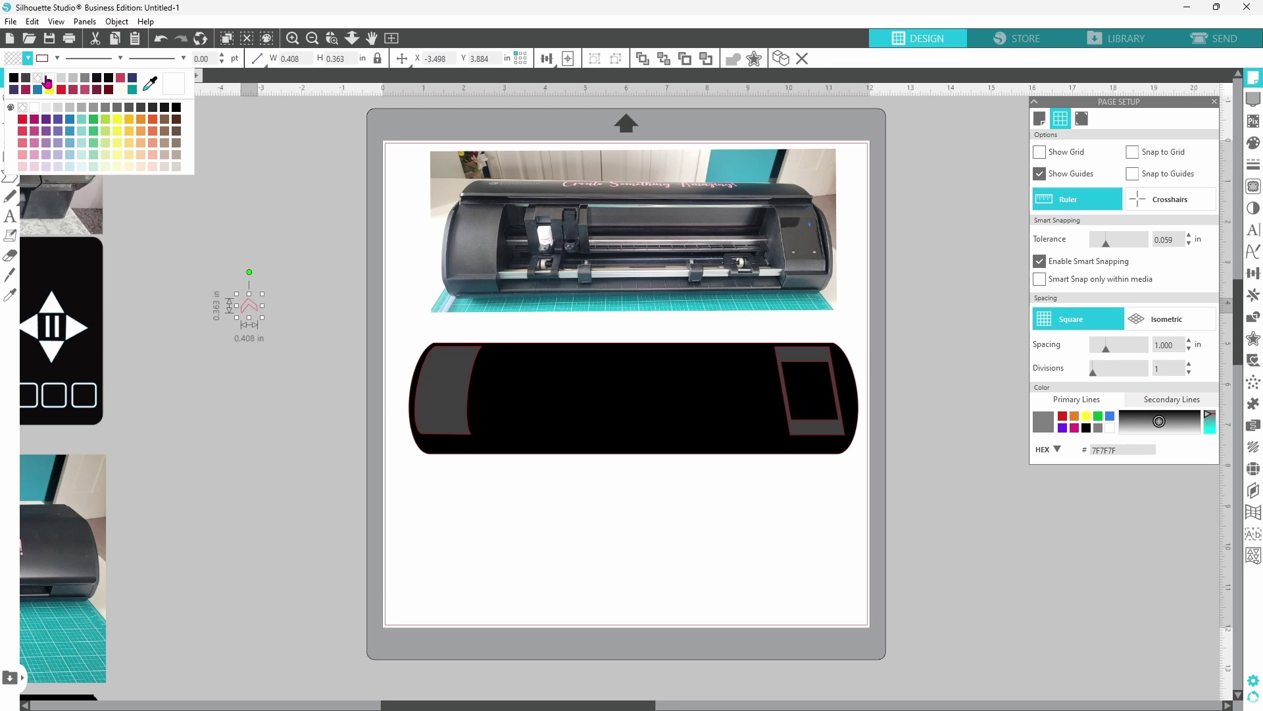
click(48, 80)
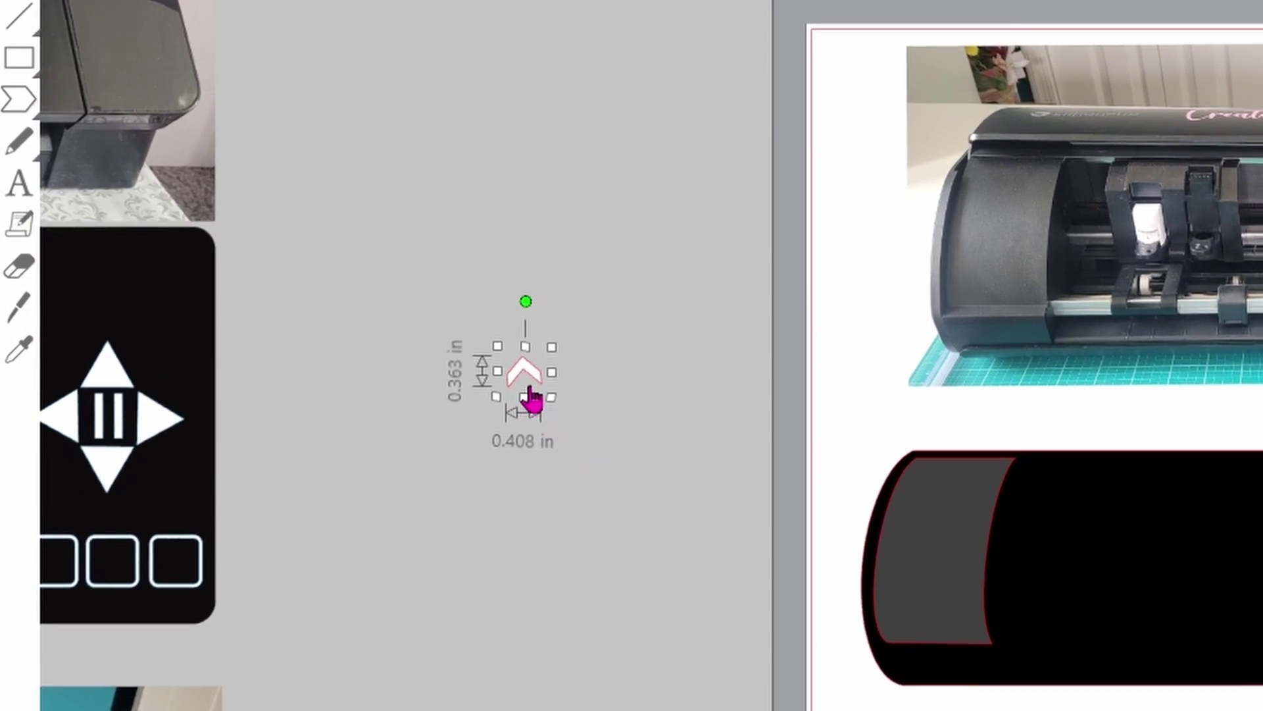
click(58, 59)
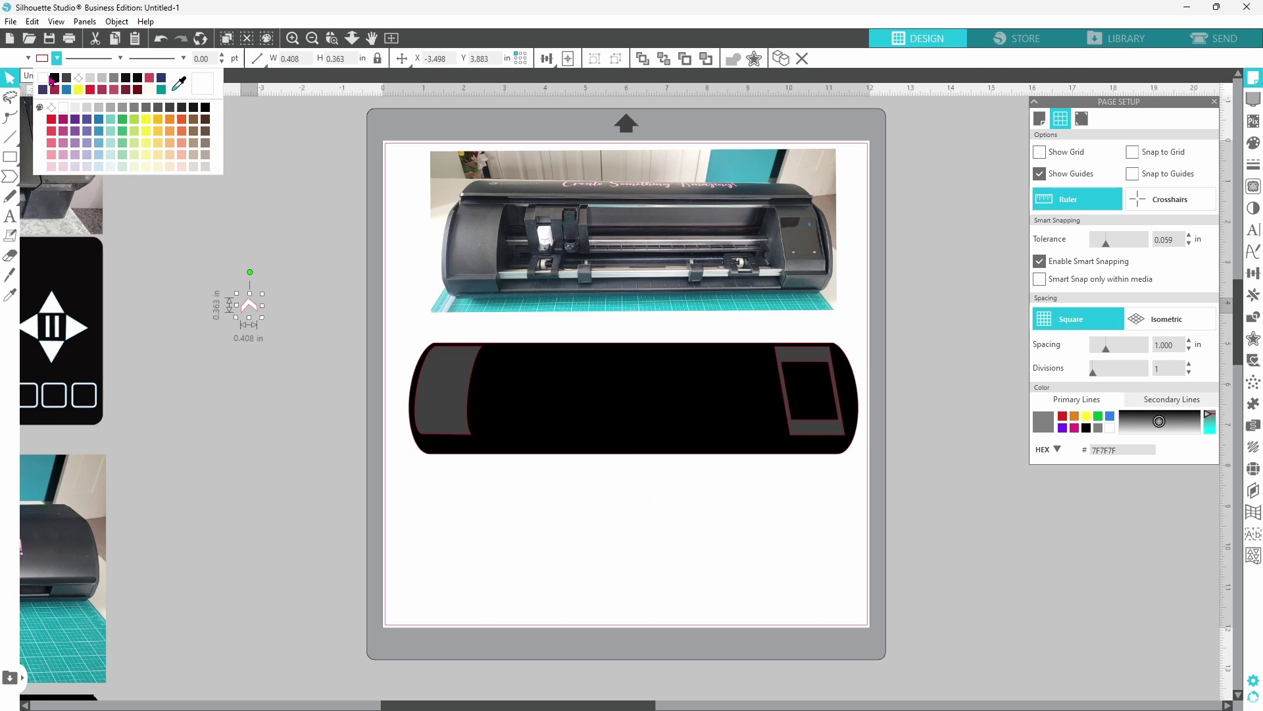
click(80, 78)
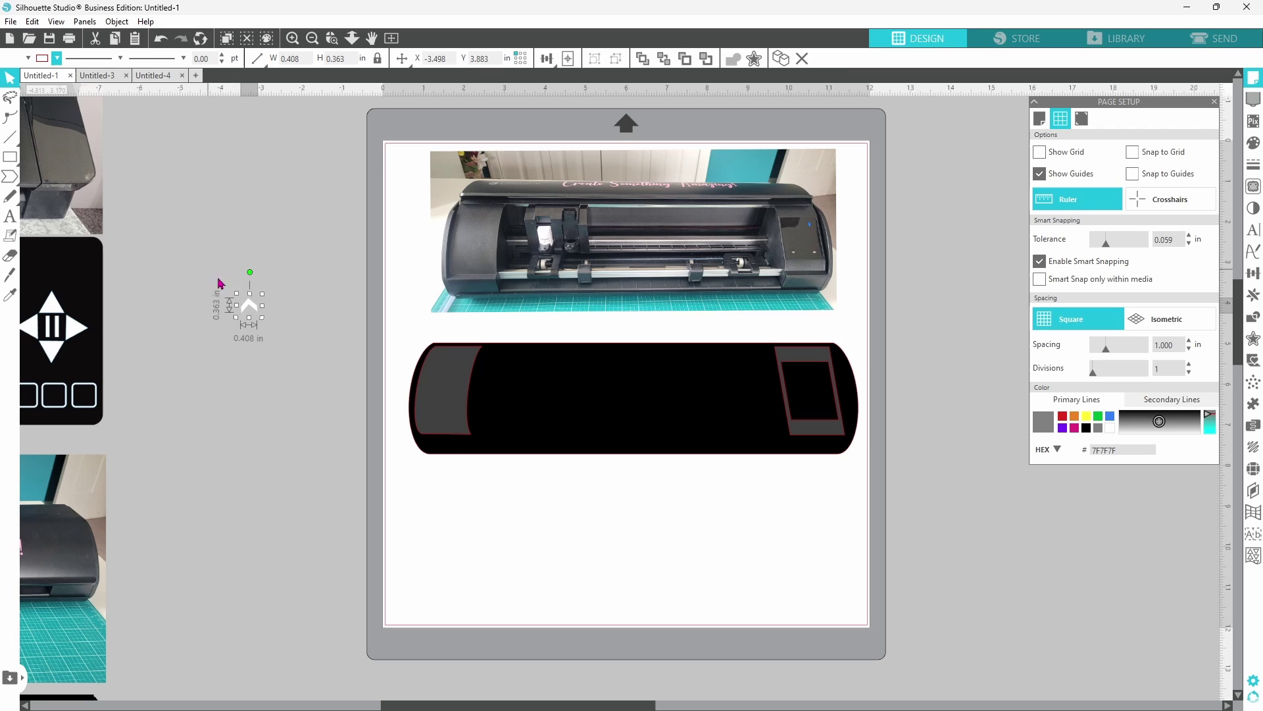
Duplicate and flip the chevron, then scale and tilt it inside the right panel's window.
click(782, 59)
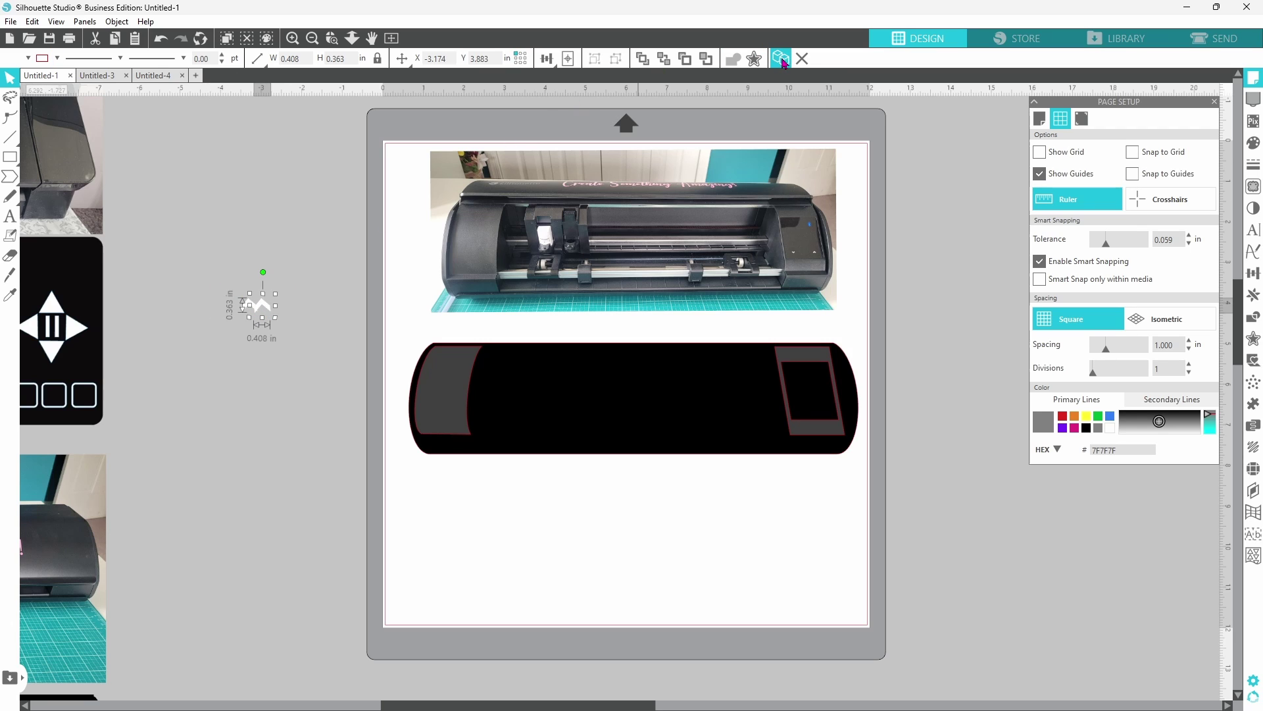
right_click(267, 311)
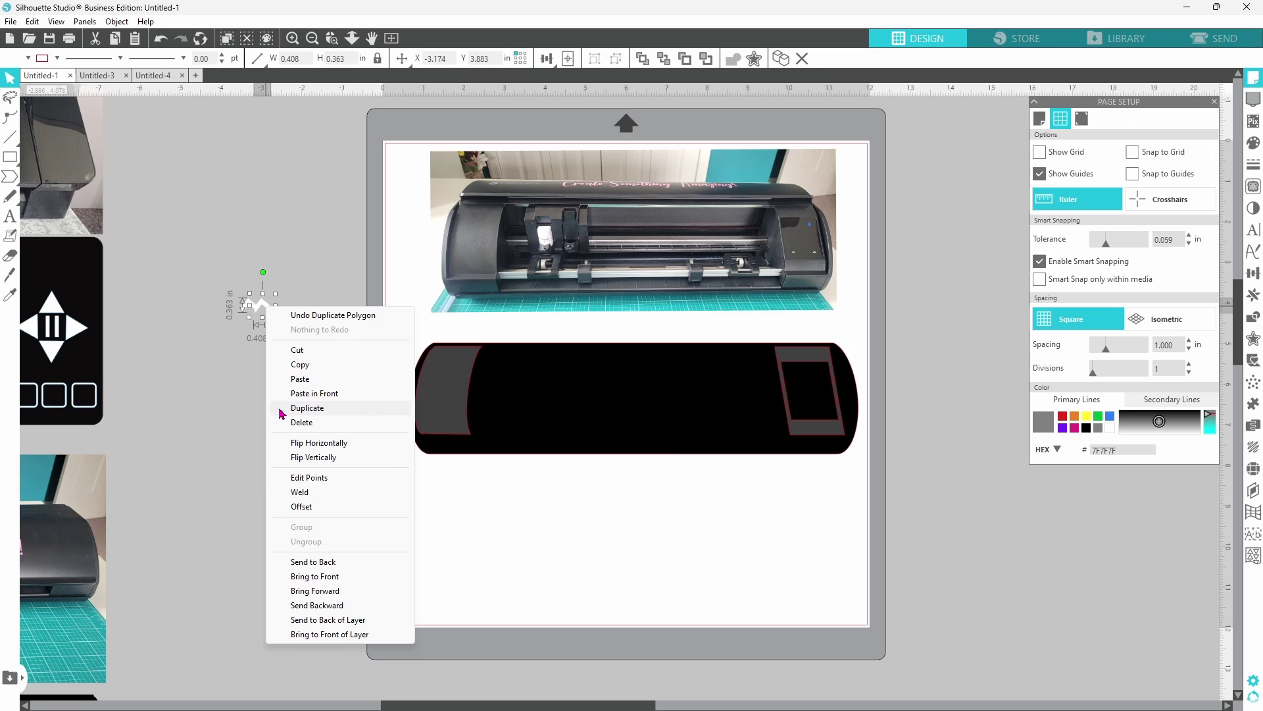
click(297, 457)
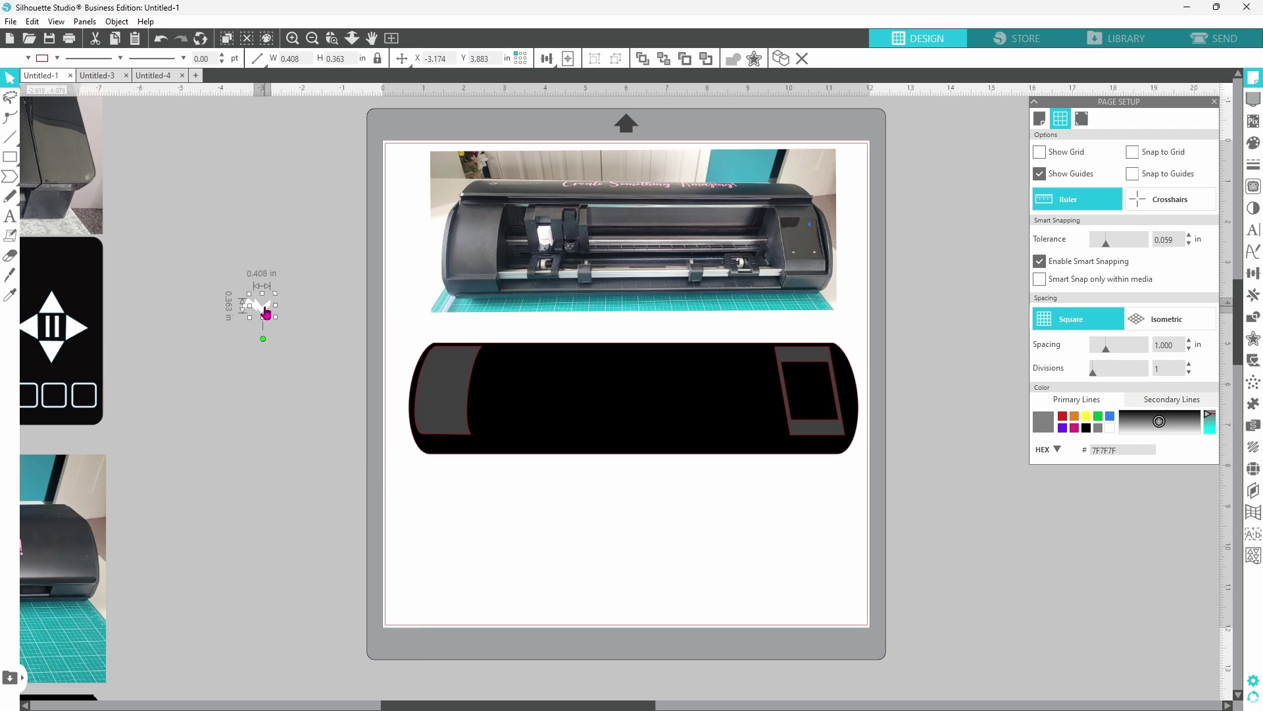
drag(267, 312, 805, 414)
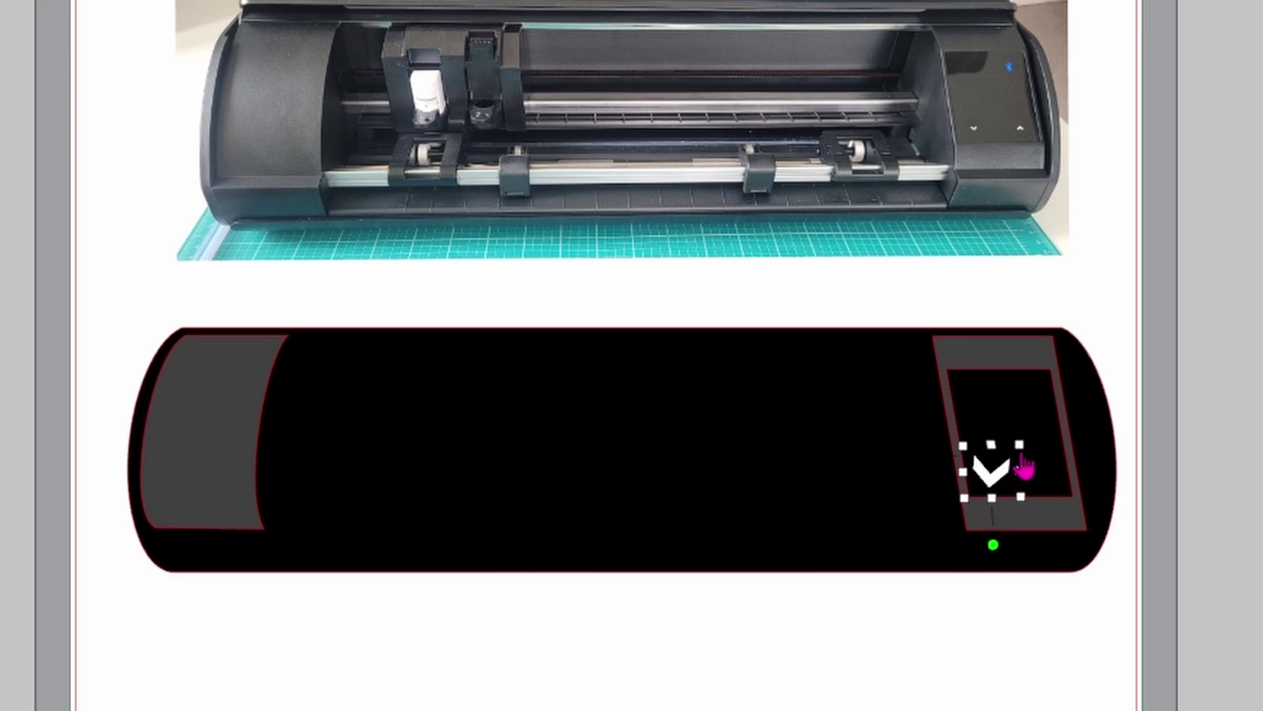
drag(1021, 456, 1001, 485)
drag(1002, 552, 1015, 555)
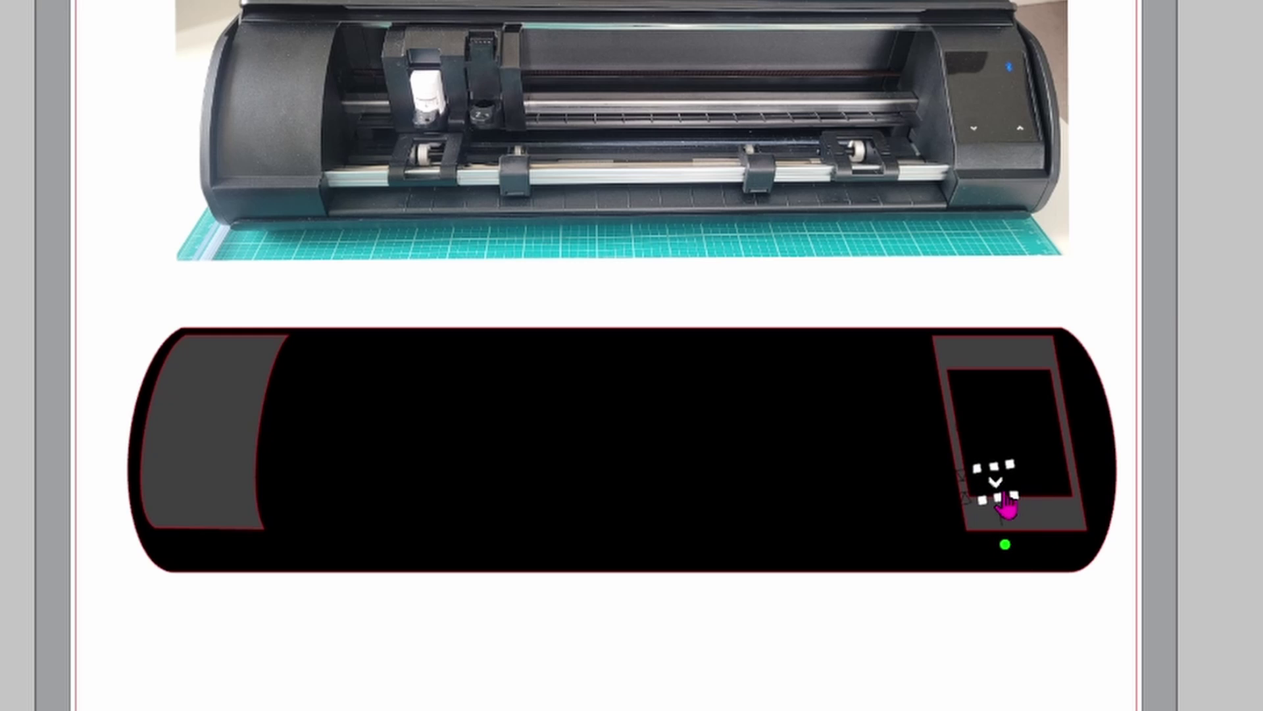
Duplicate the down arrow, flip it to point up, and align it alongside.
key(ctrl+d)
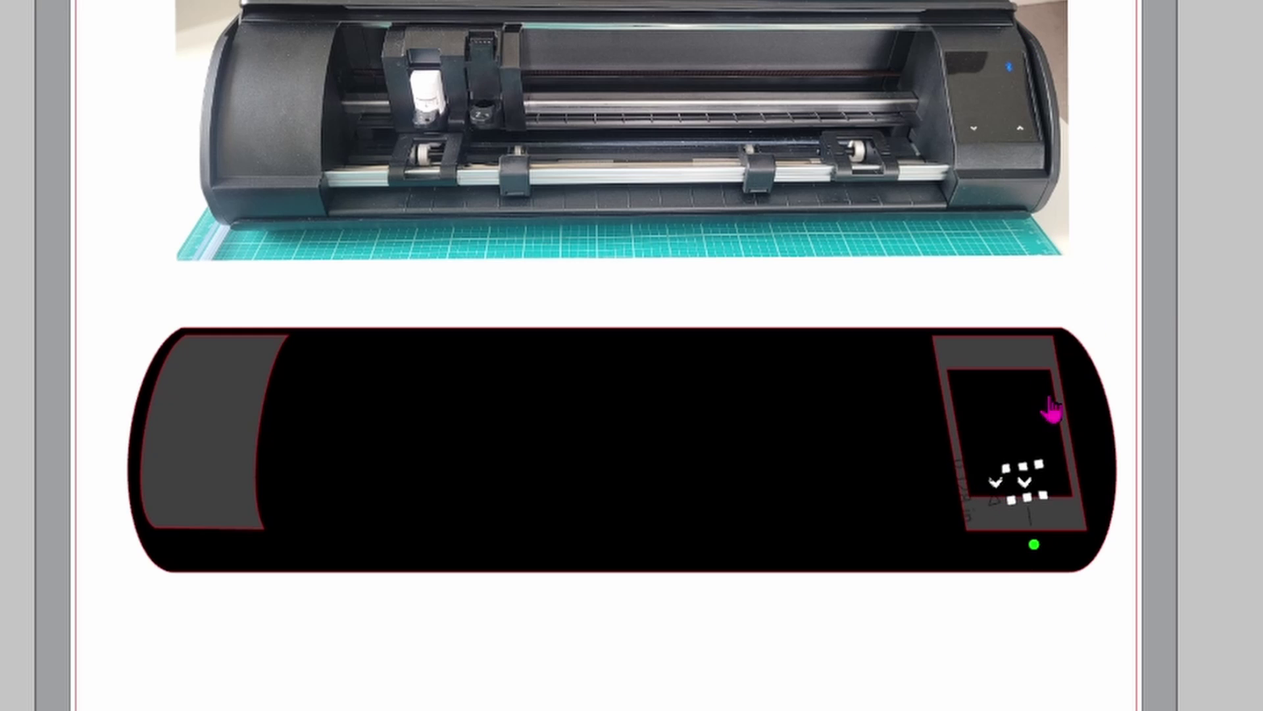
right_click(1029, 490)
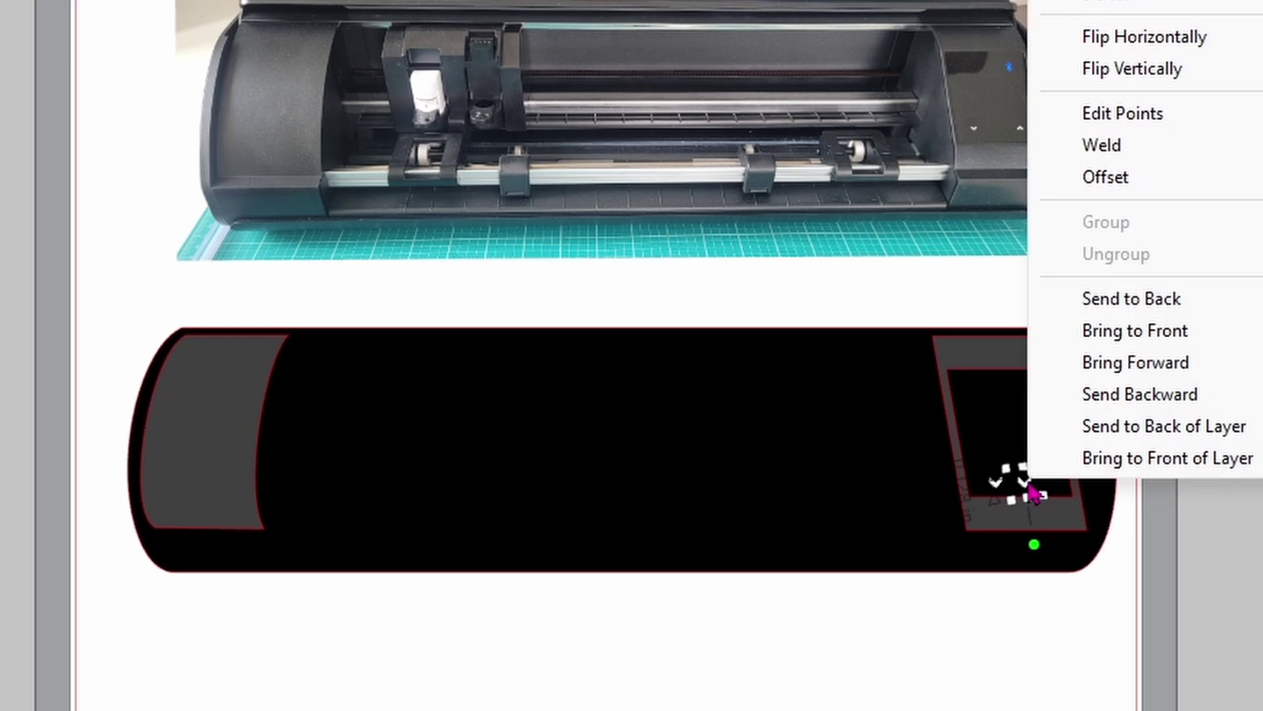
click(1126, 69)
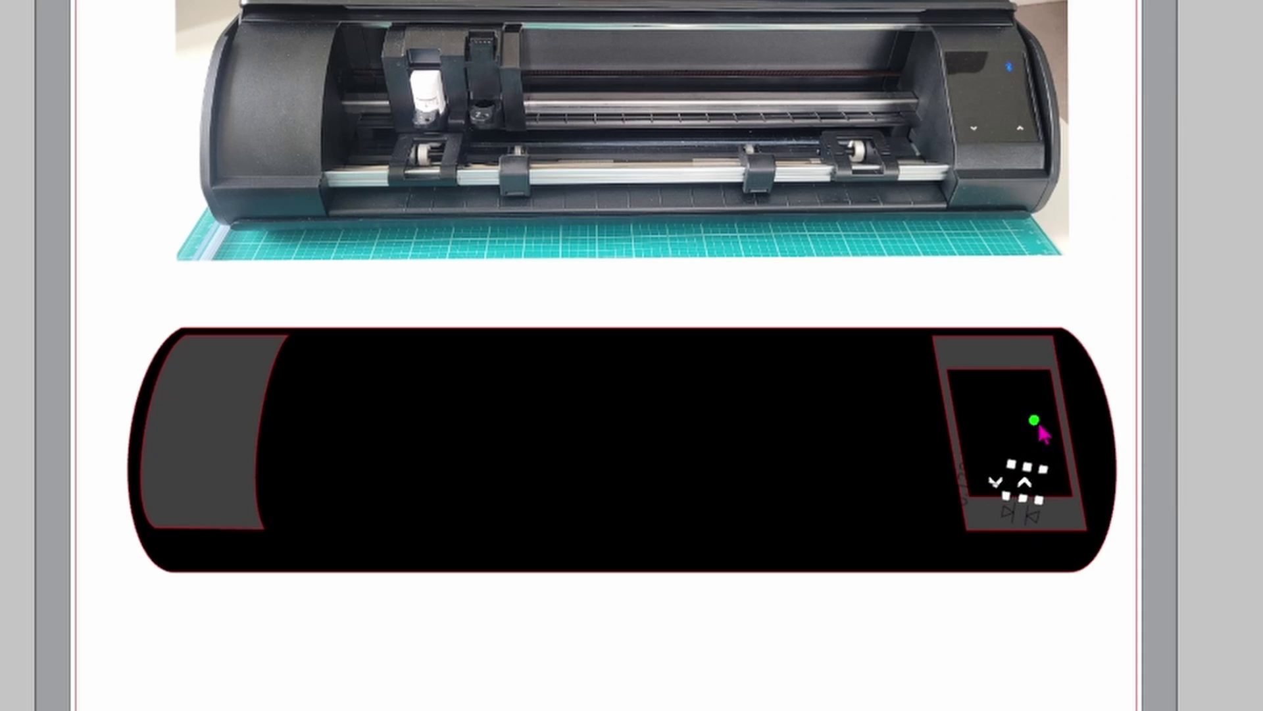
drag(1030, 493, 1046, 492)
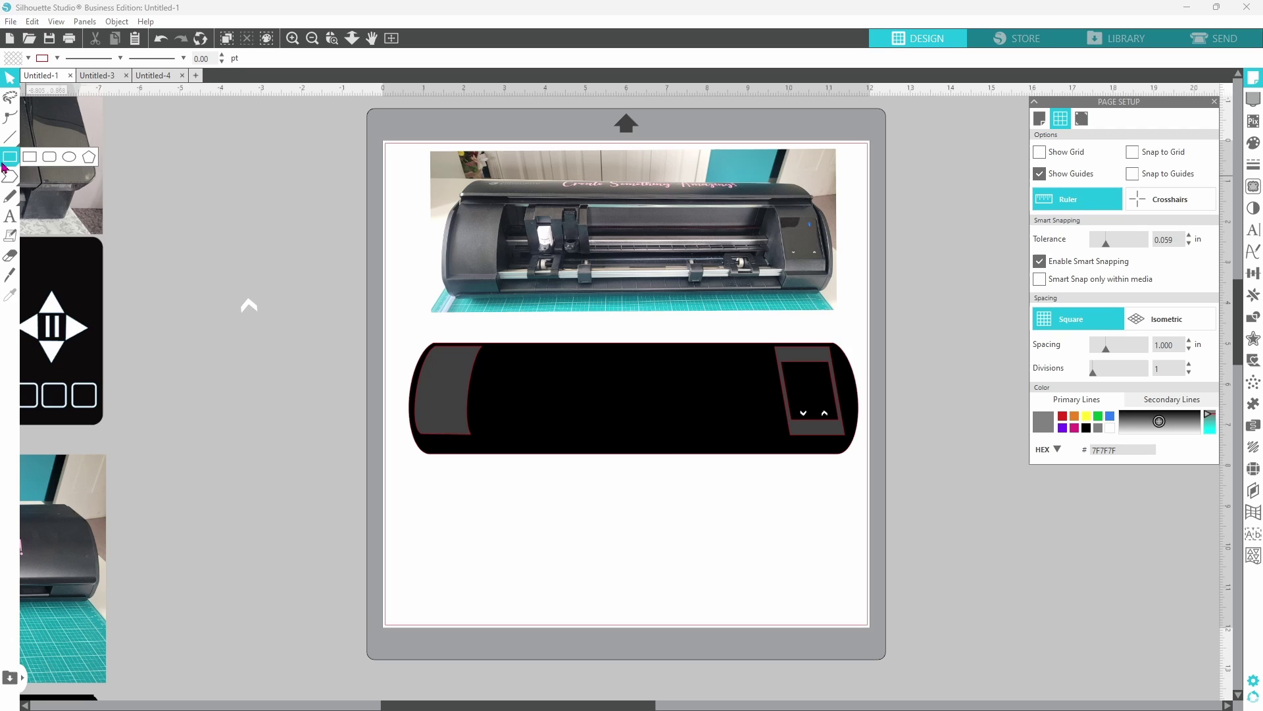
Draw a long black rounded bar below the body and convert it to a path.
drag(10, 156, 56, 164)
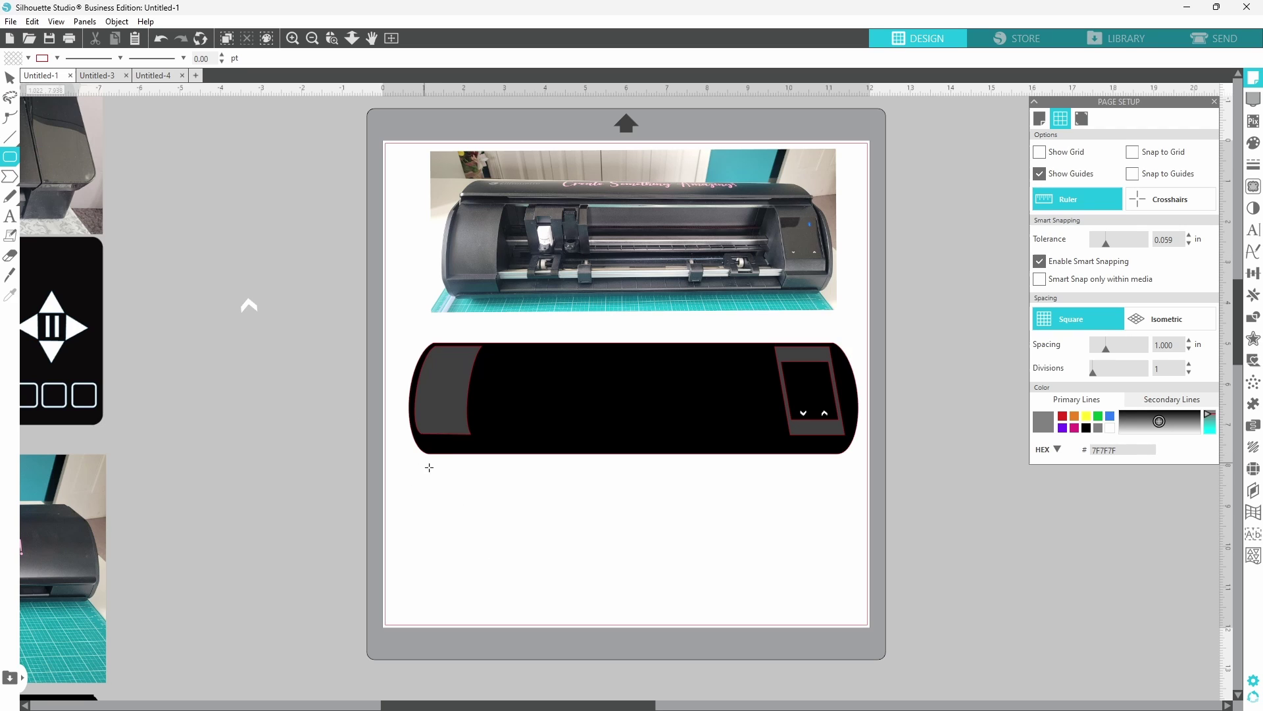
drag(429, 459, 846, 482)
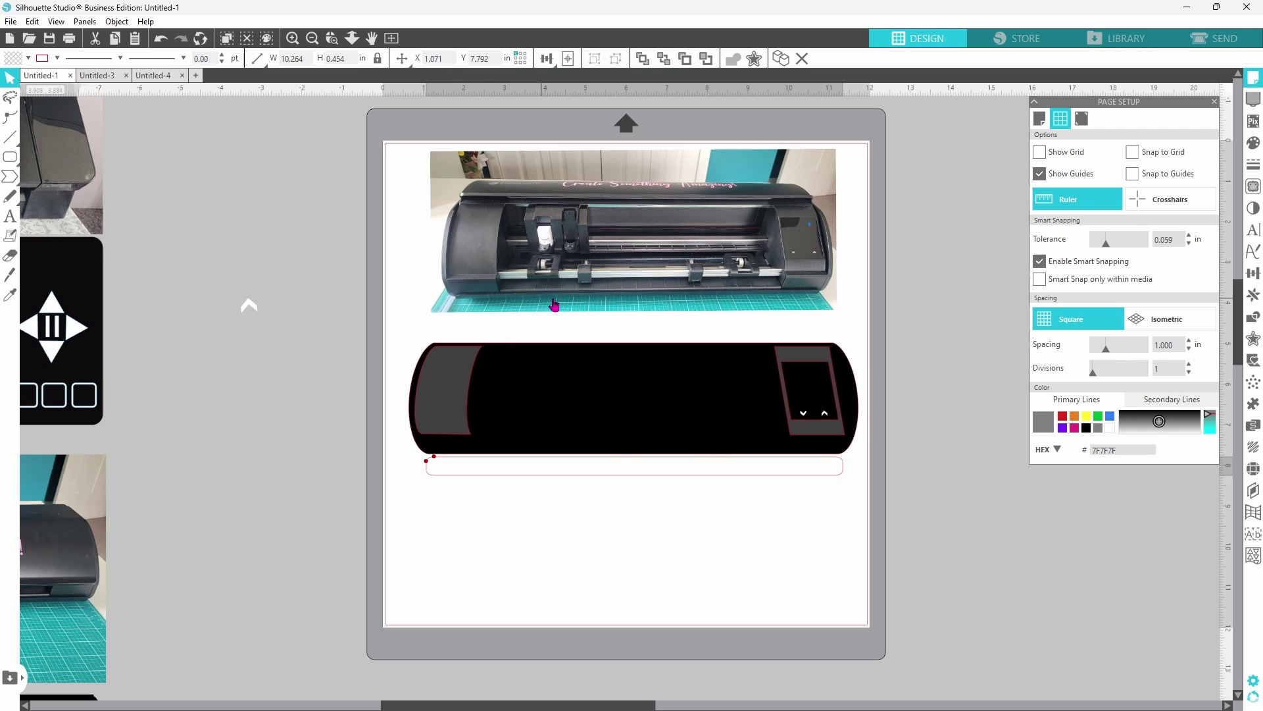
click(28, 58)
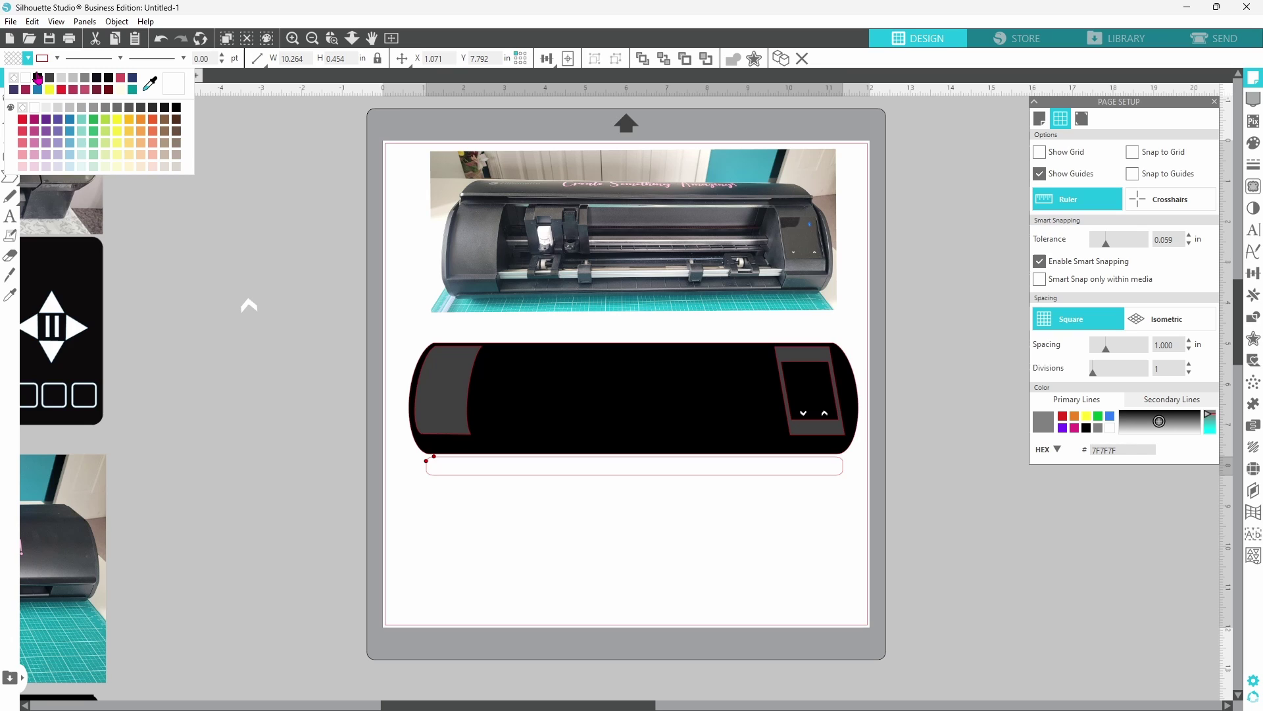
click(38, 78)
right_click(449, 465)
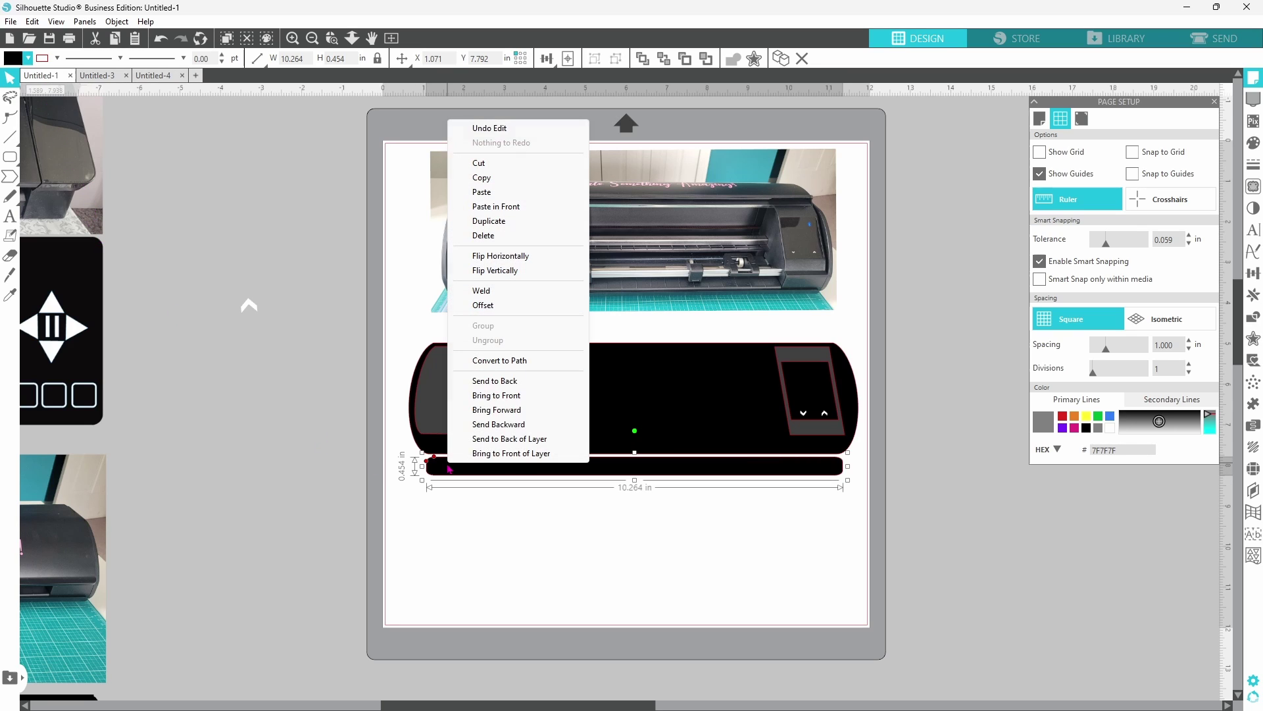
click(490, 361)
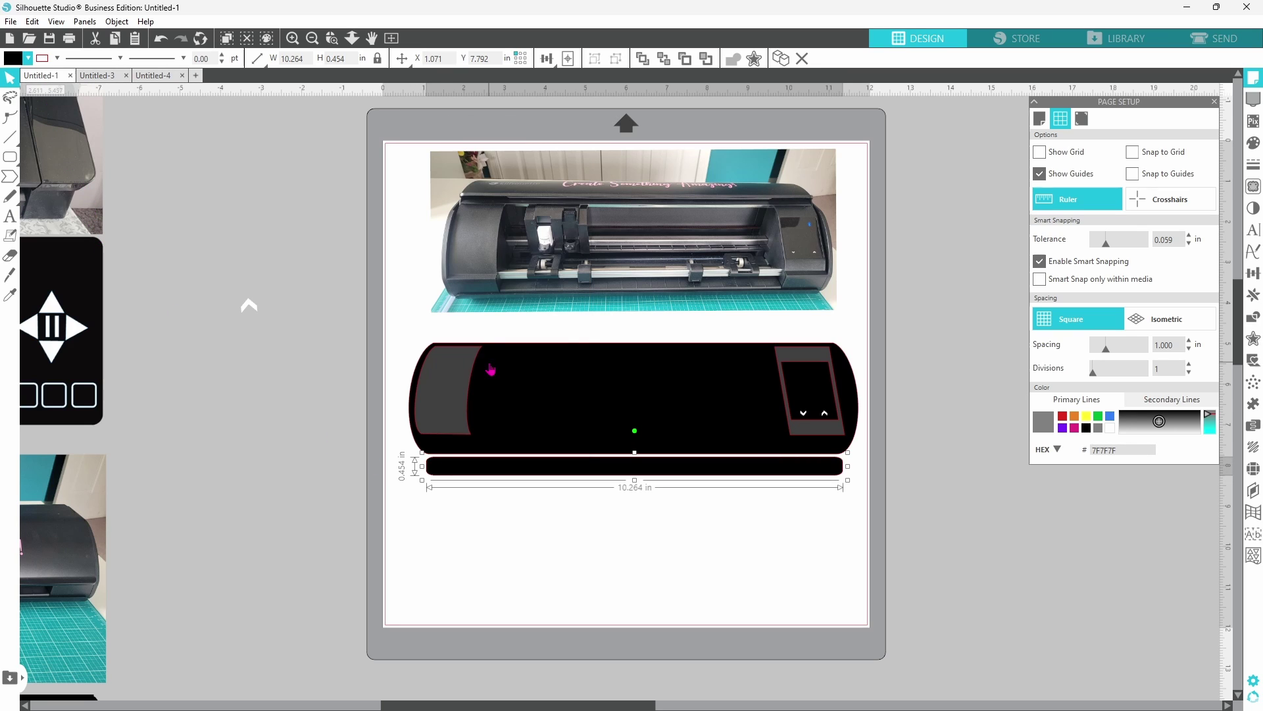
Slice the bar lengthwise with the Knife, delete the lower piece, and nudge the strip up.
click(9, 279)
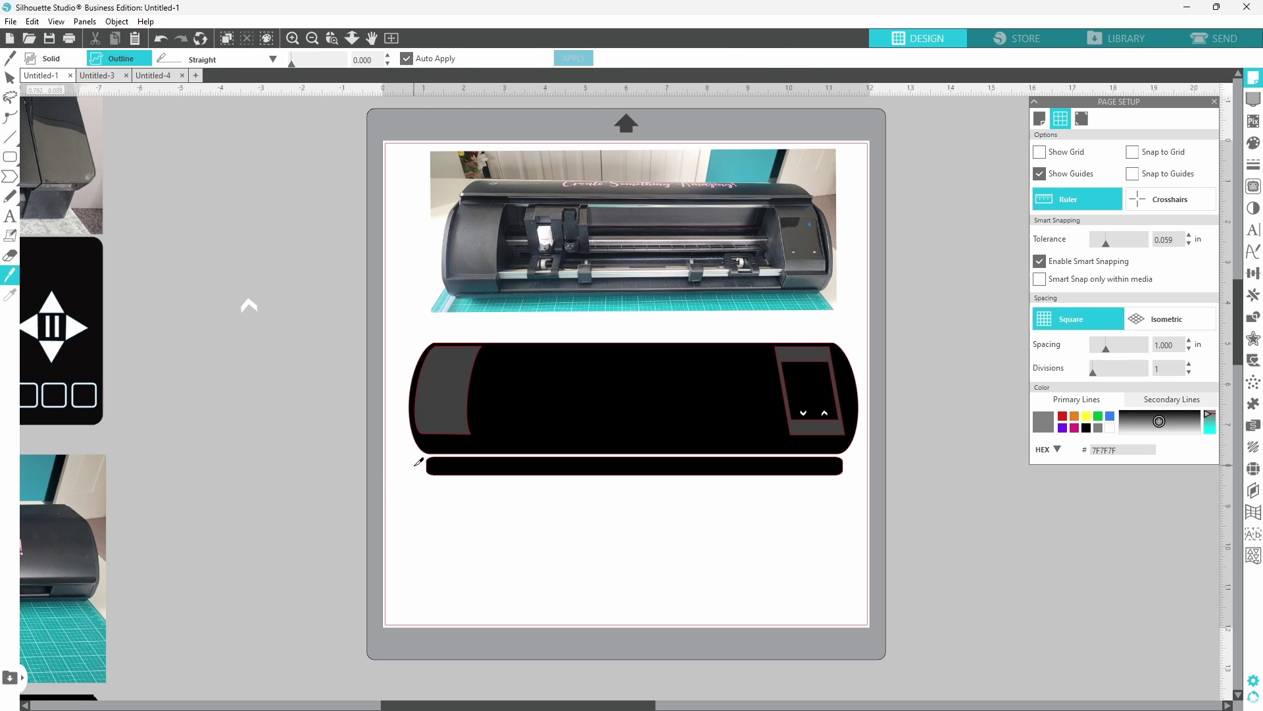
drag(415, 477, 870, 479)
right_click(834, 504)
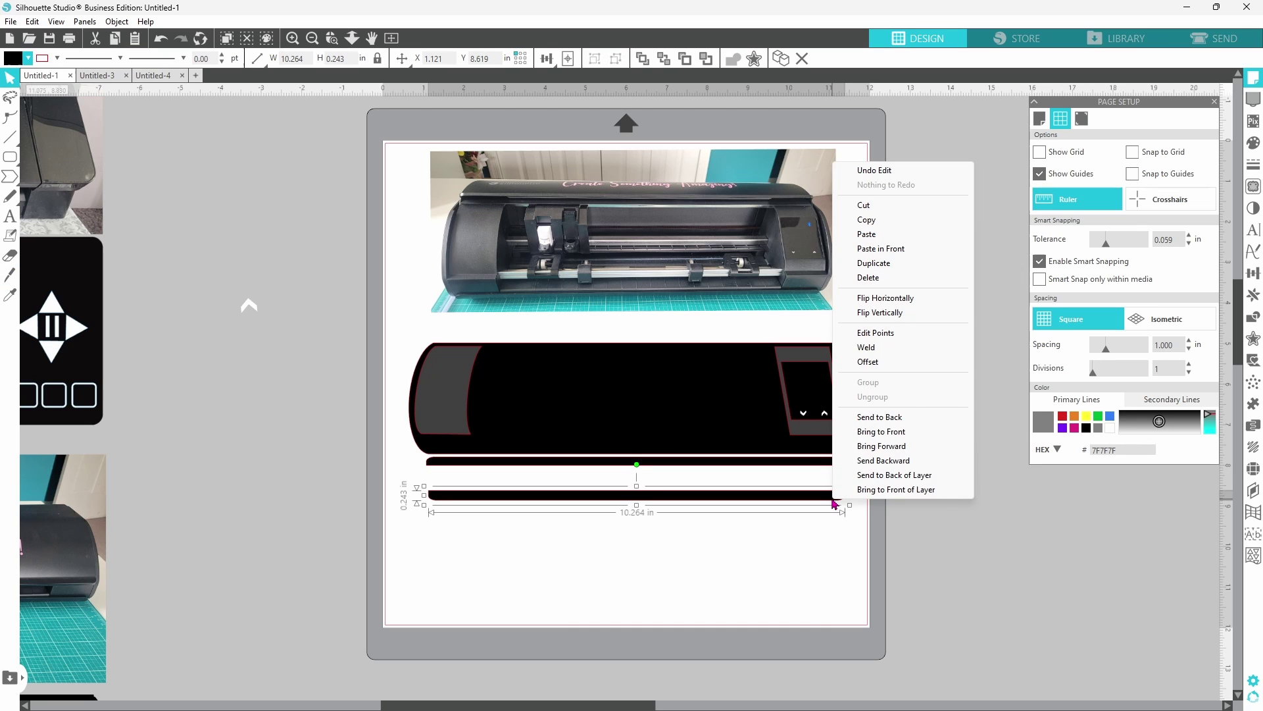
click(866, 278)
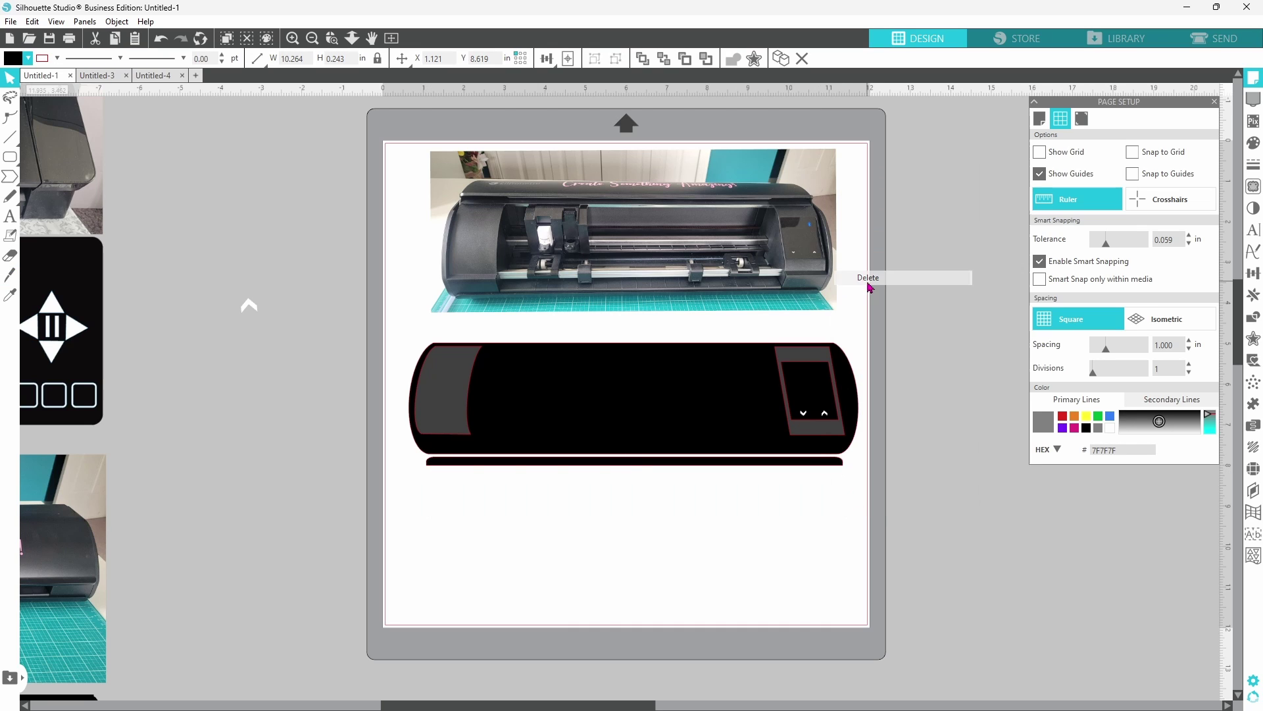
click(782, 469)
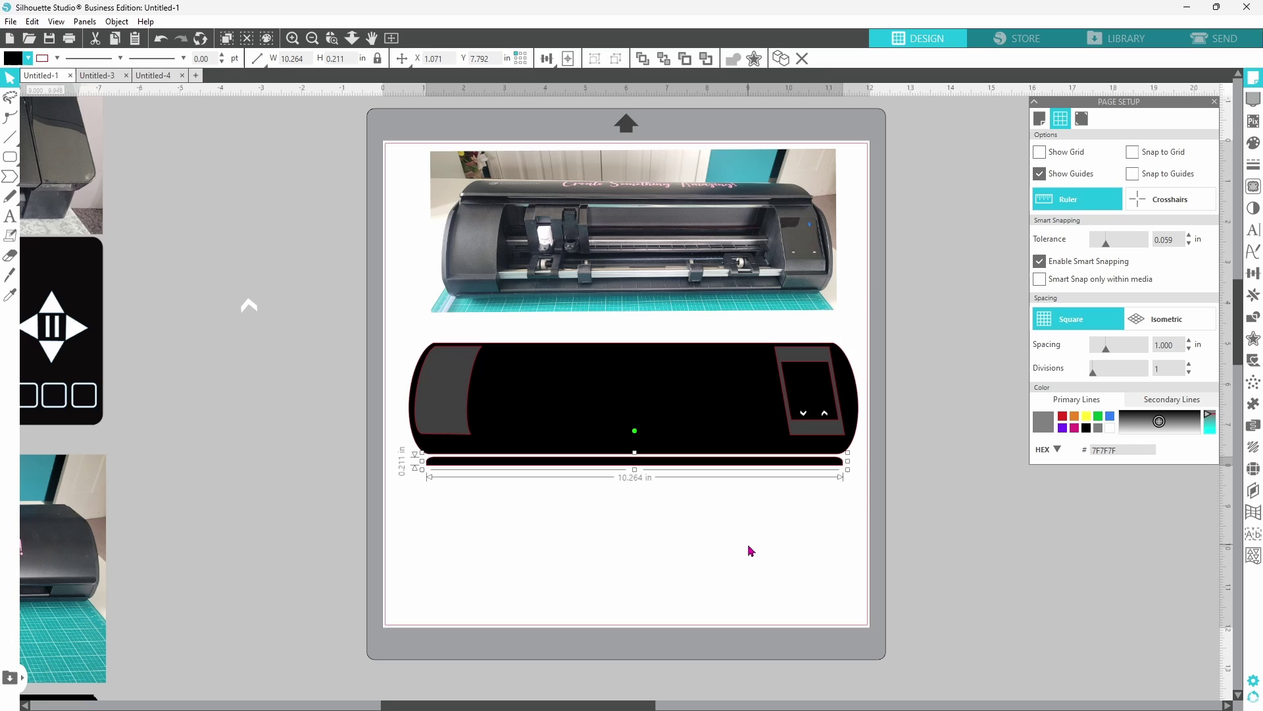
key(Up)
key(Up)
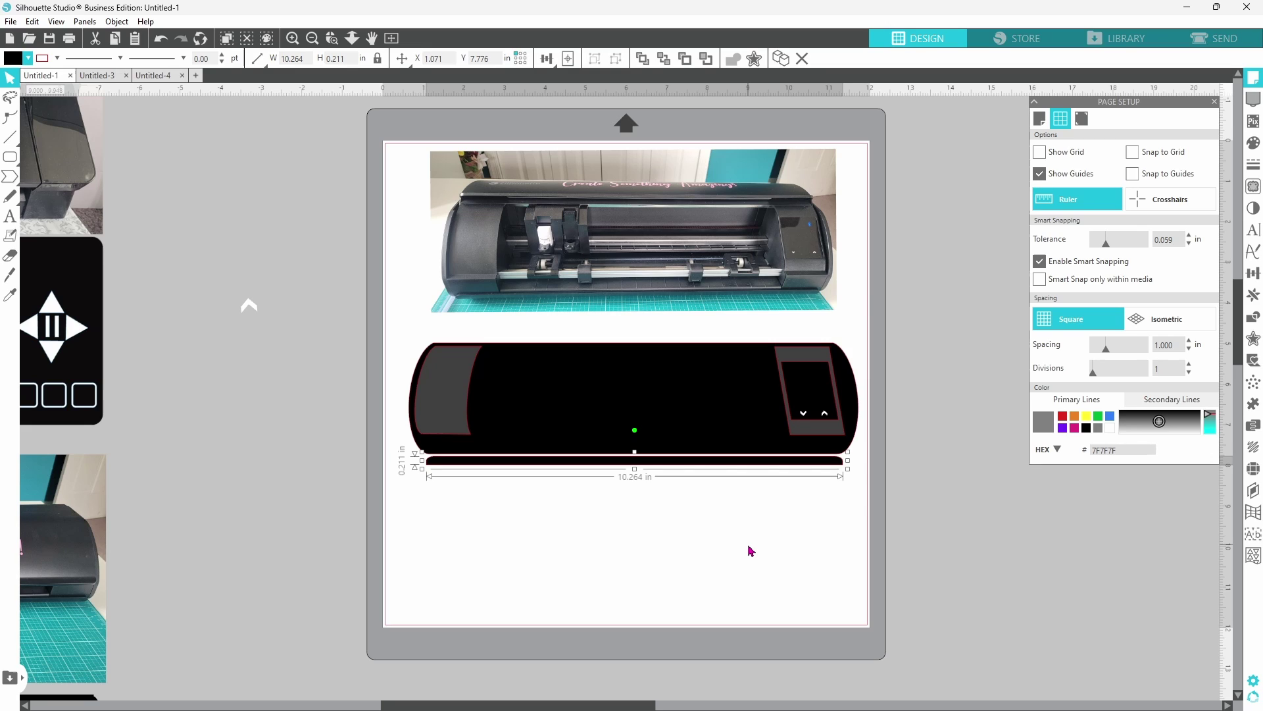
key(Up)
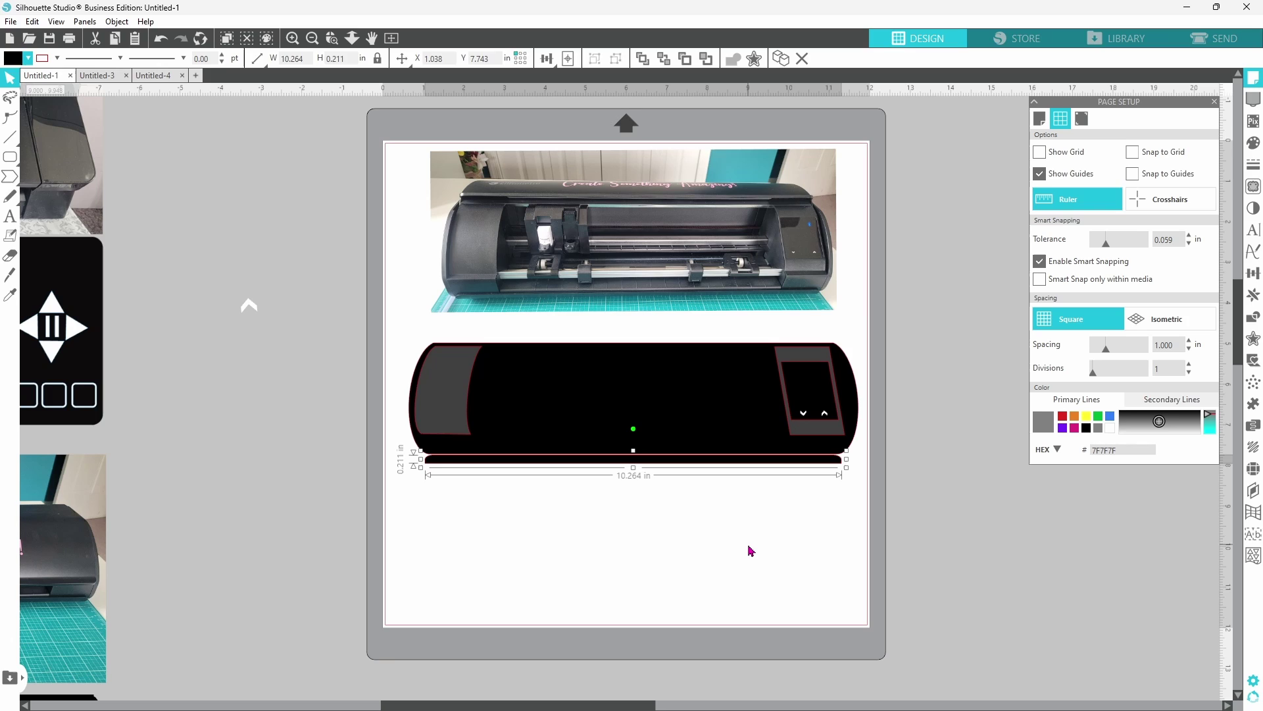
click(751, 550)
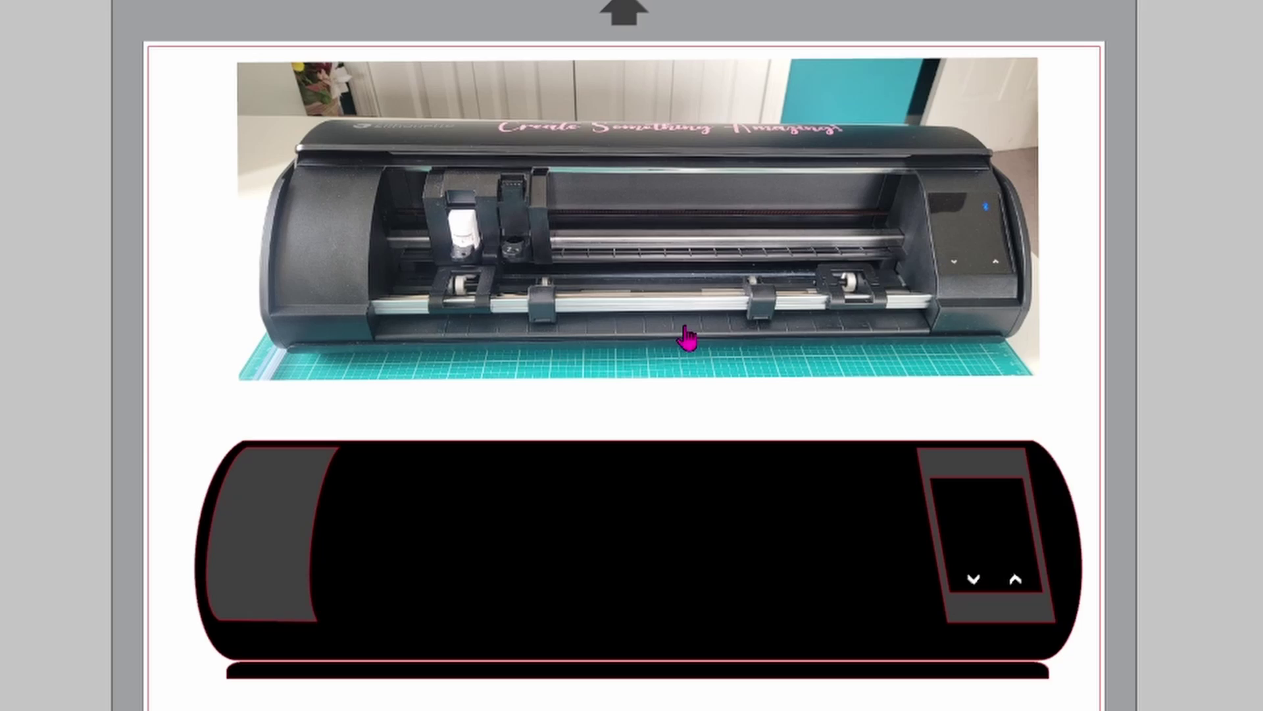
Draw another long rounded bar, fill it white, and convert it to a path.
mouse_move(11, 163)
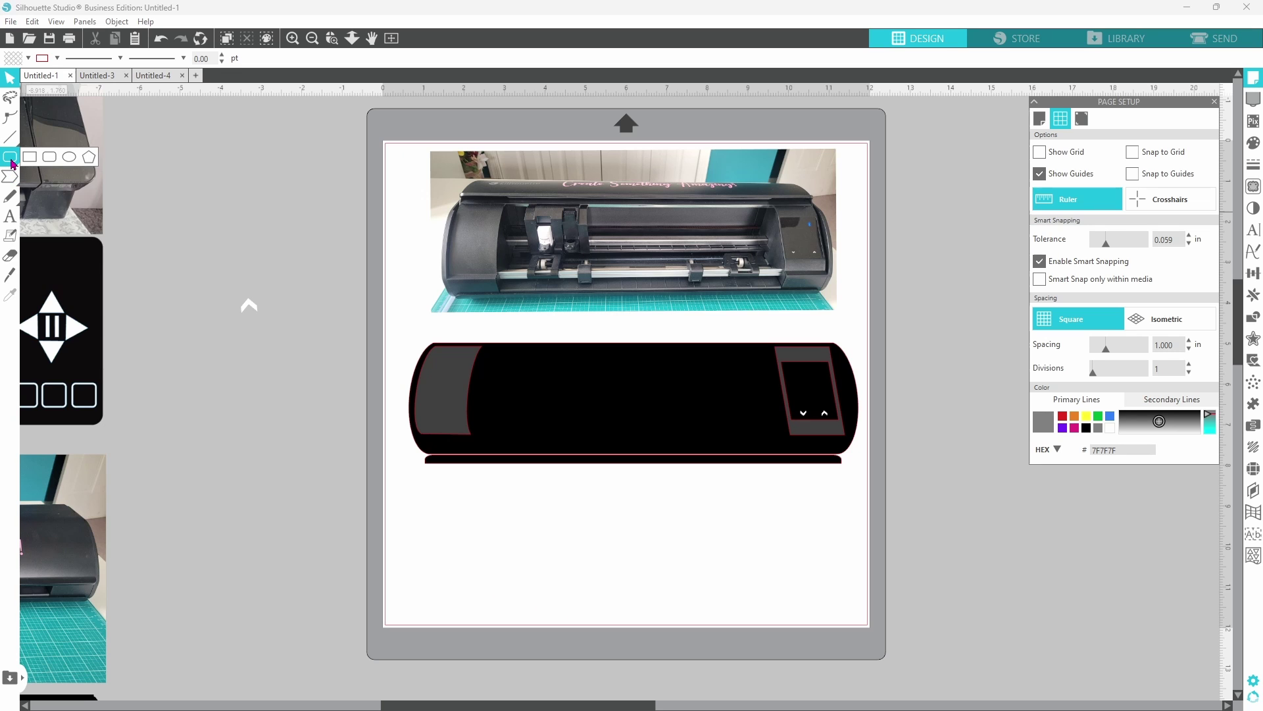
click(11, 163)
drag(424, 470, 851, 487)
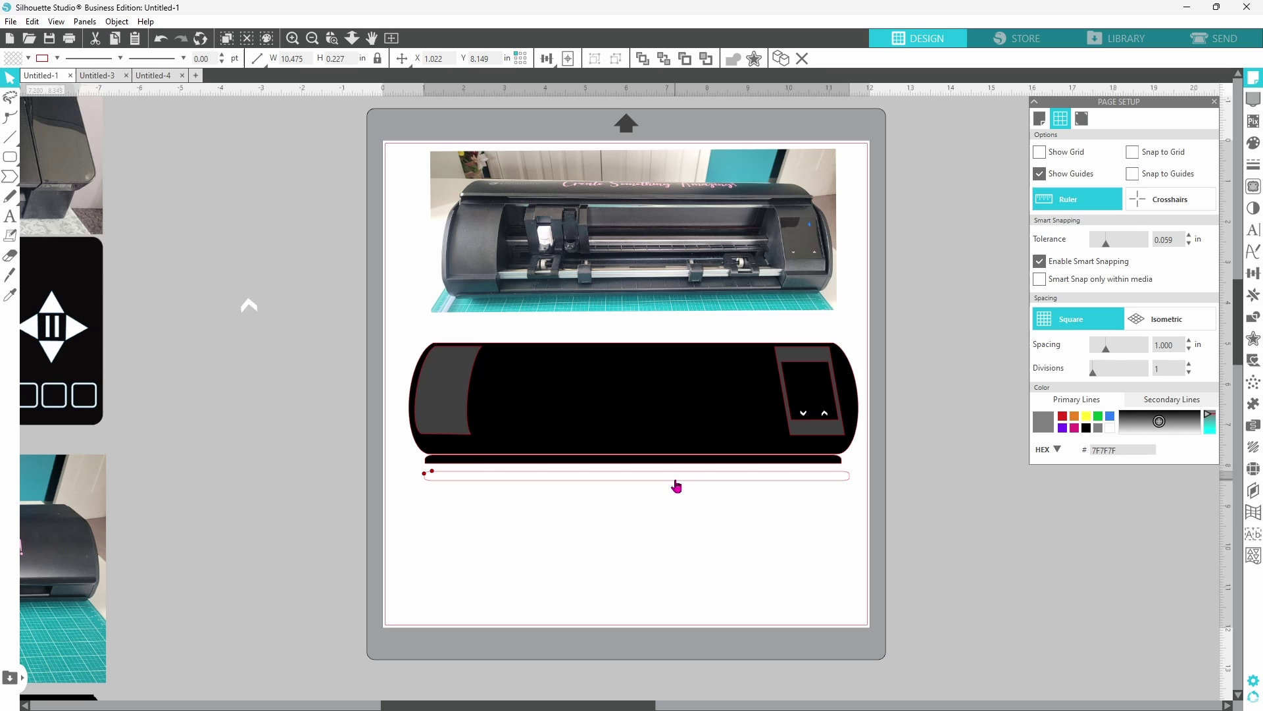
click(28, 59)
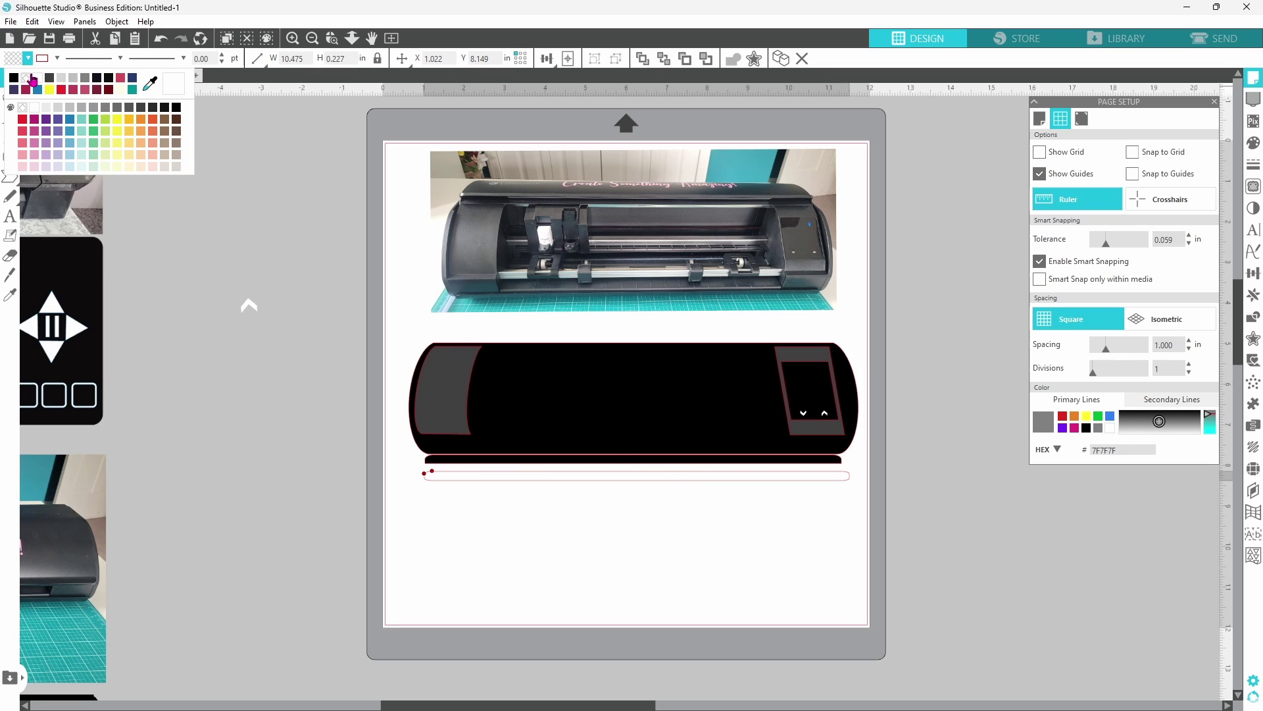
click(38, 79)
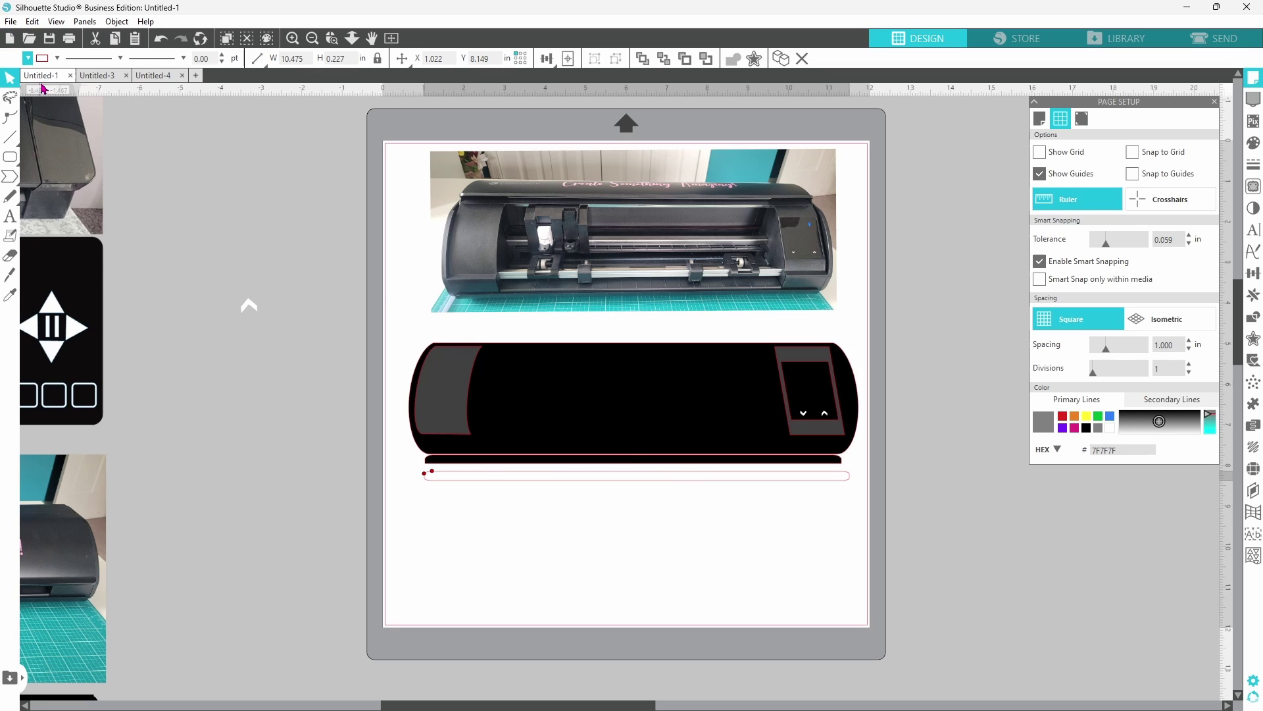
right_click(445, 481)
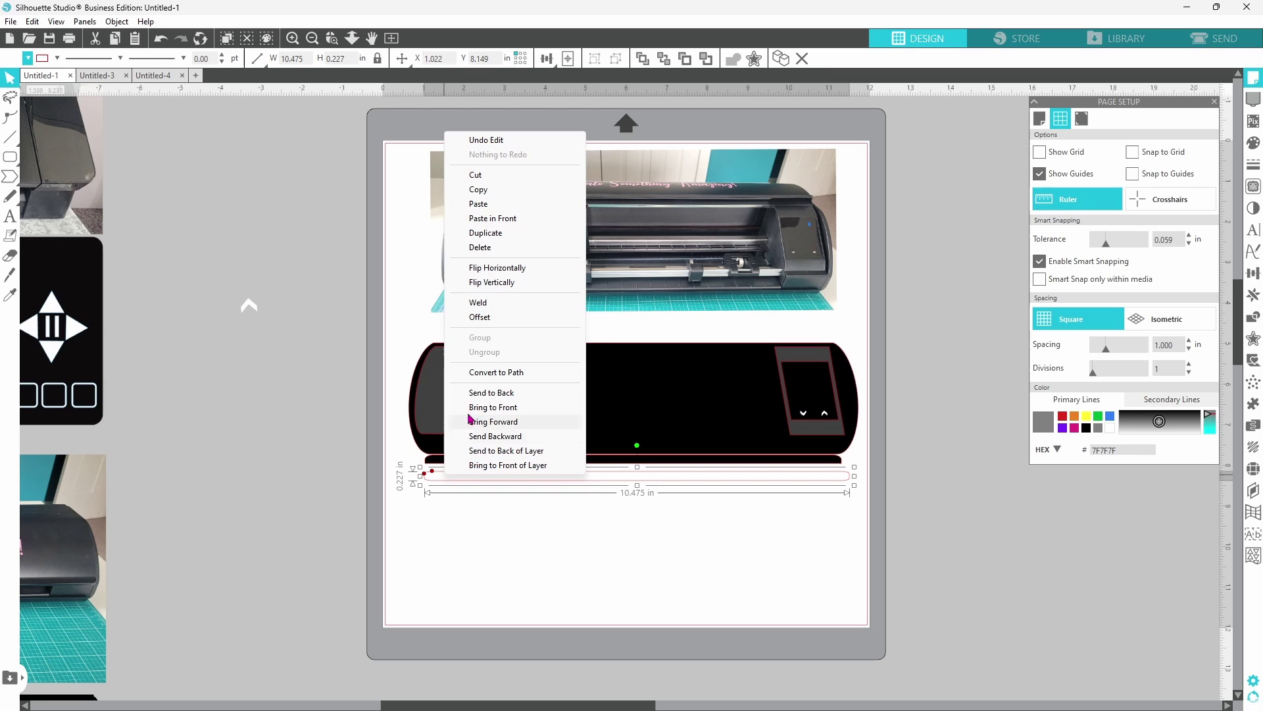
click(482, 373)
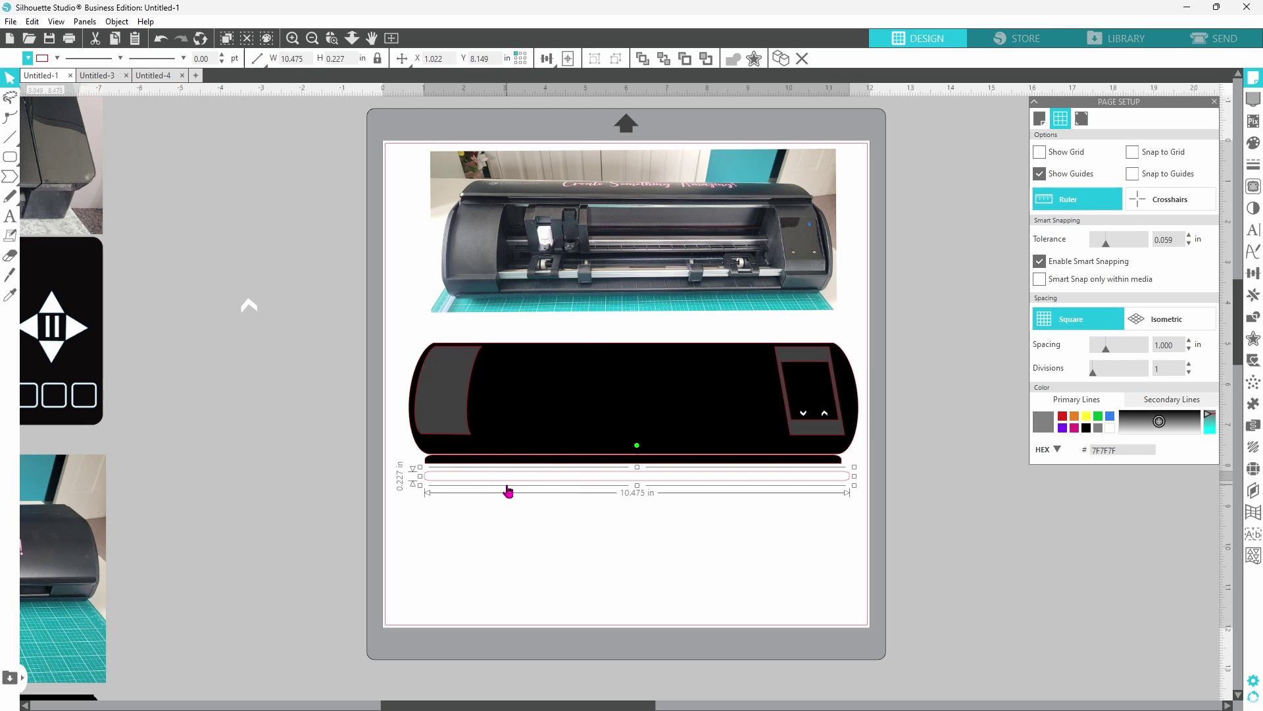
Move the white bar onto the body, shortening and thinning it into a slot line.
drag(509, 487, 558, 434)
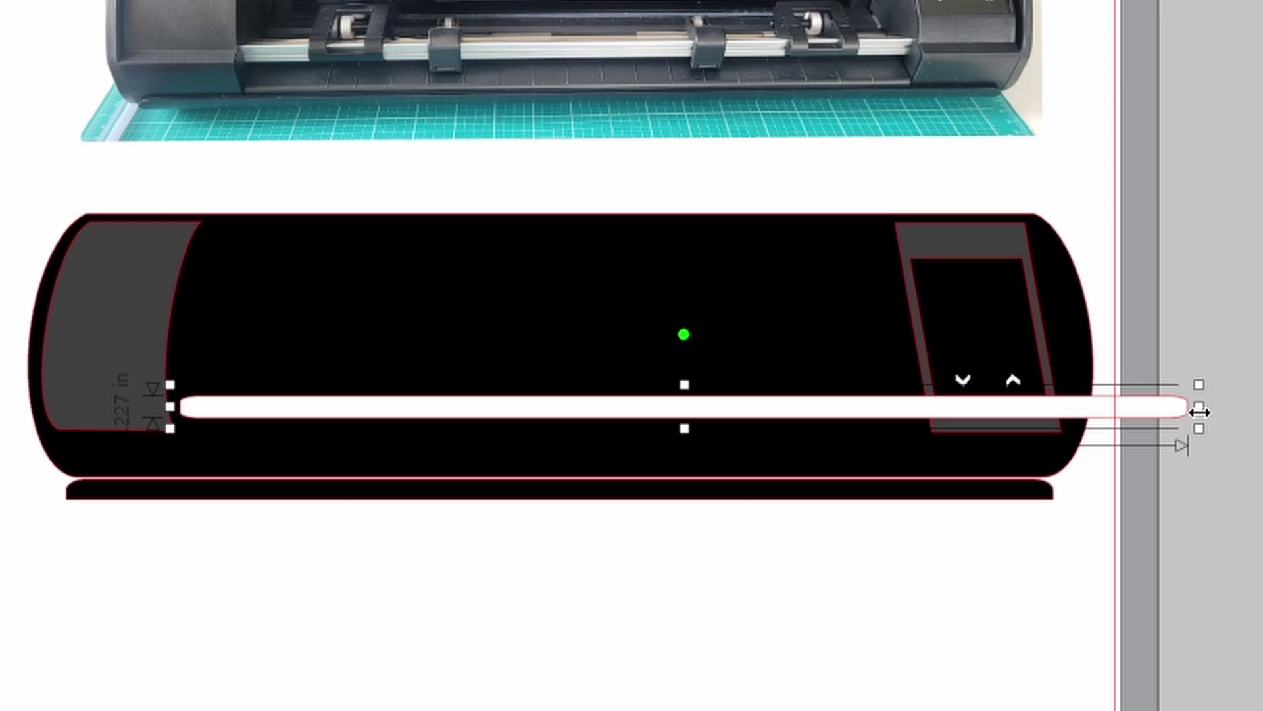
drag(1201, 408, 929, 424)
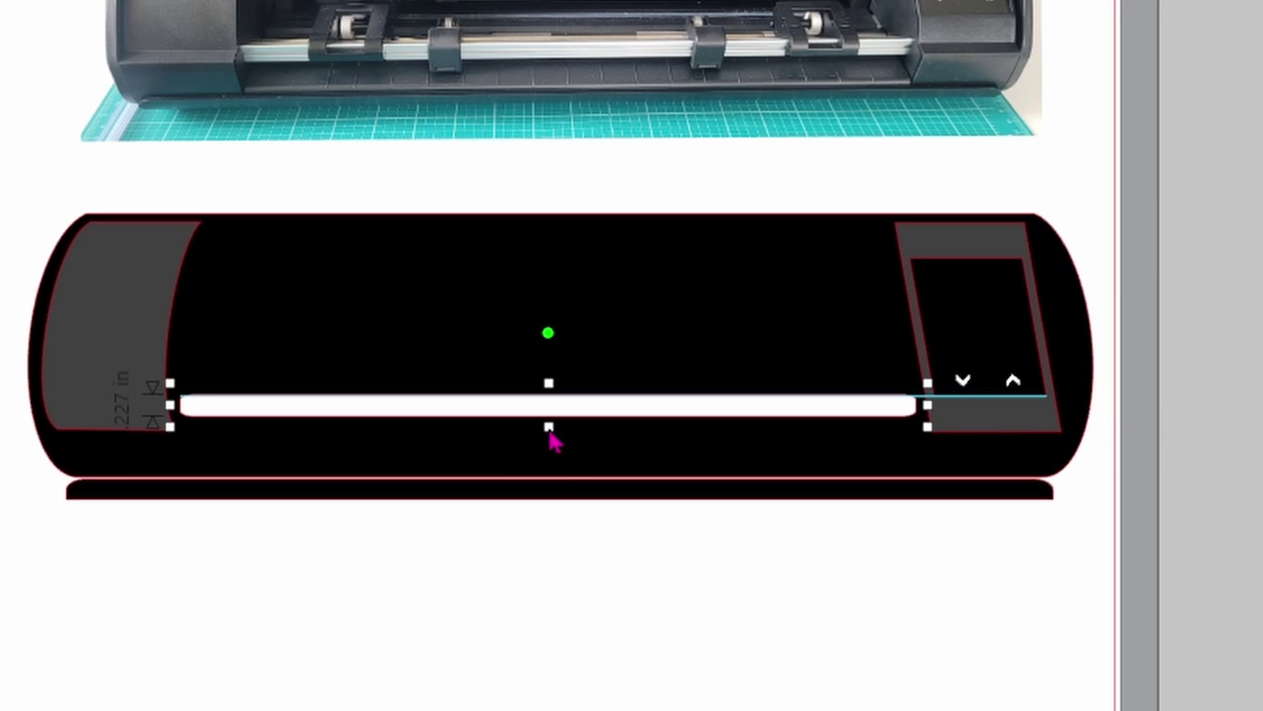
drag(549, 429, 551, 425)
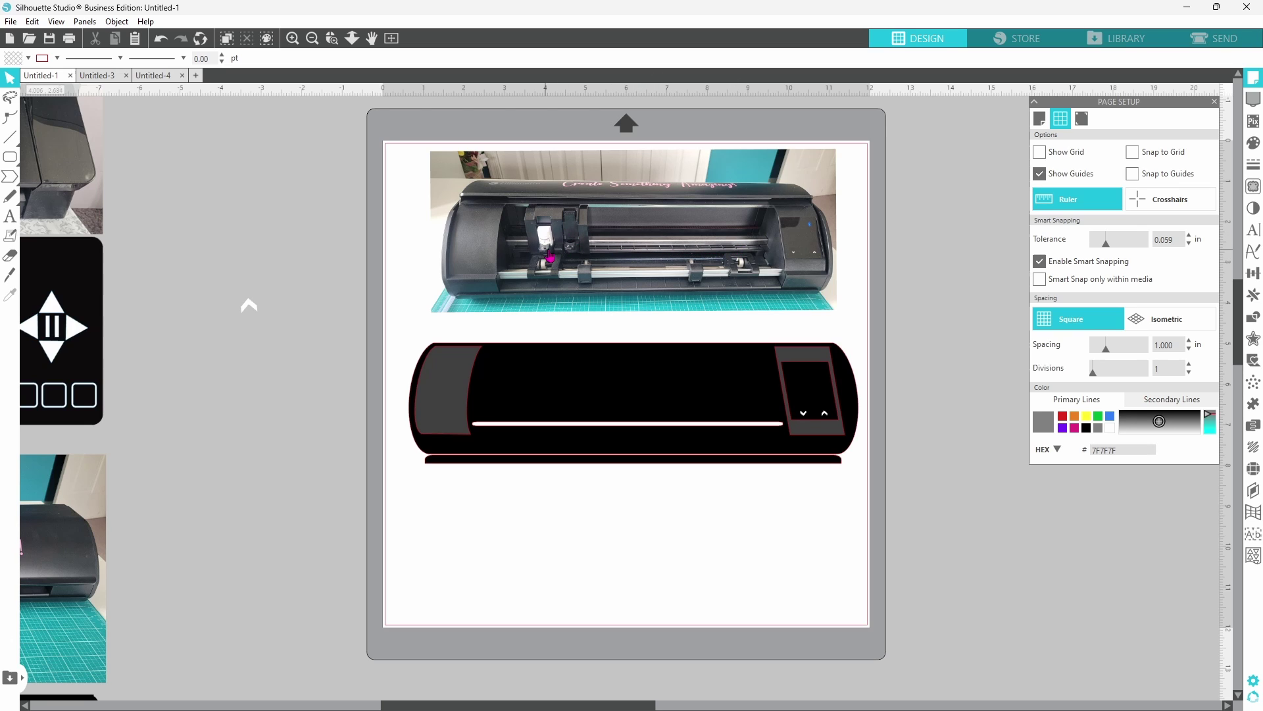
Duplicate the white bar, move the copy up, and set its width to 7.238 in.
right_click(639, 431)
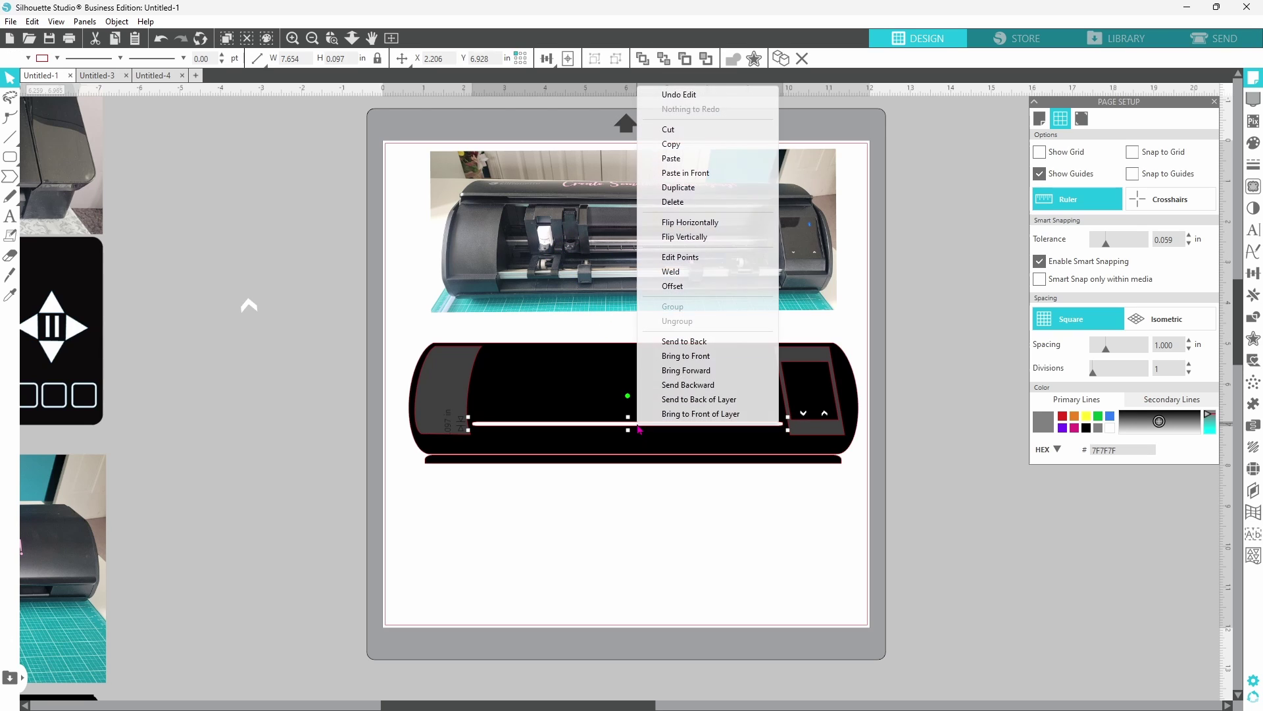
click(684, 189)
drag(700, 431, 694, 397)
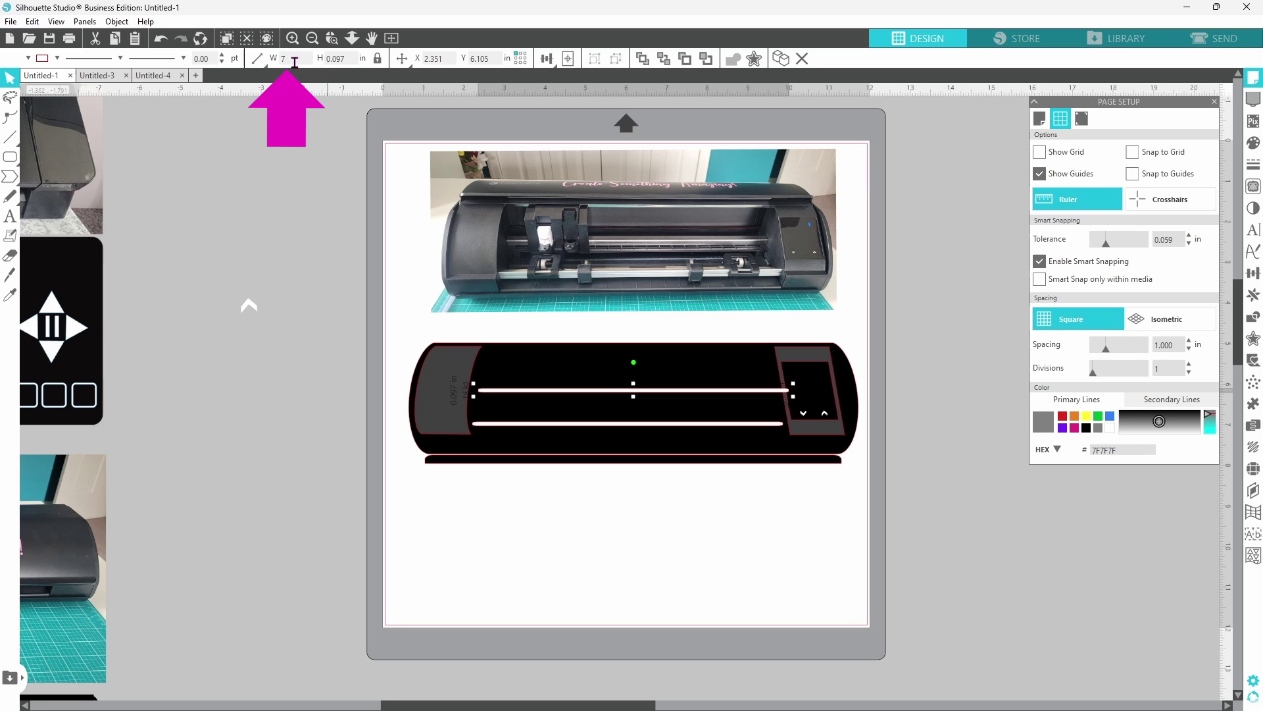
text(238)
key(Return)
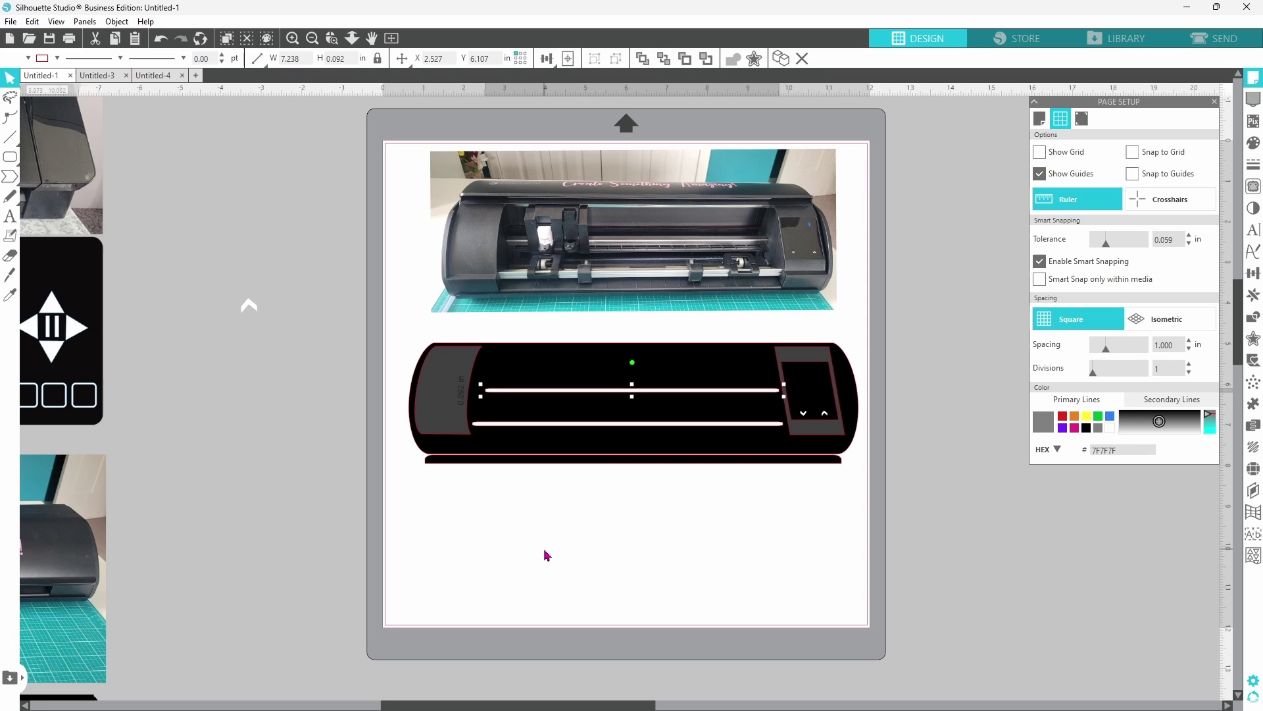
click(547, 554)
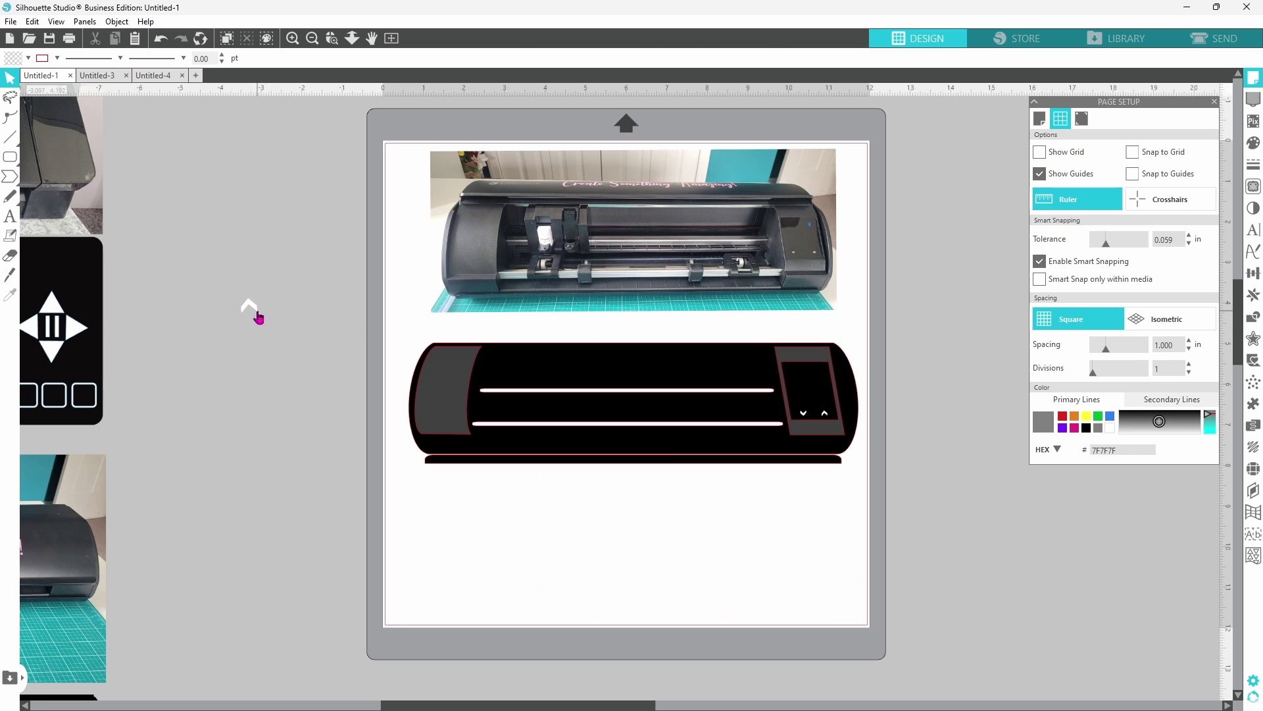
Draw a dark grey rectangle and shrink it into a small square over the upper white bar.
right_click(258, 318)
click(5, 145)
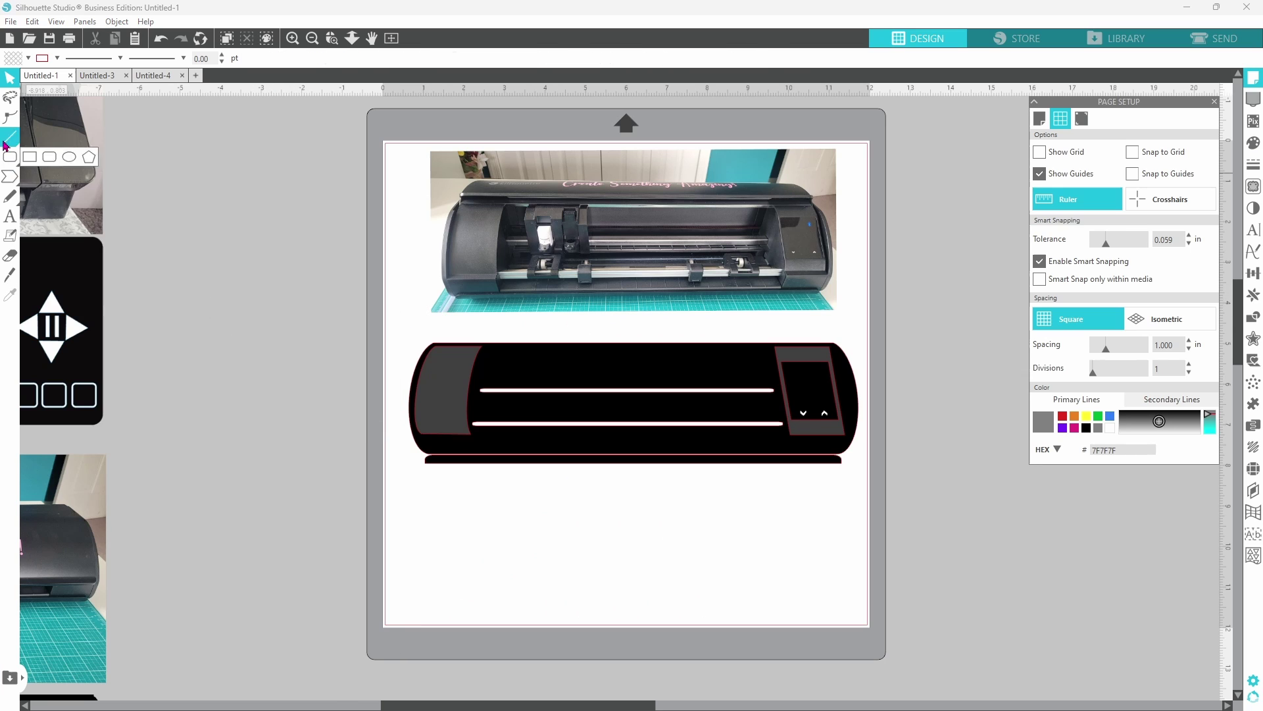
click(9, 159)
click(29, 159)
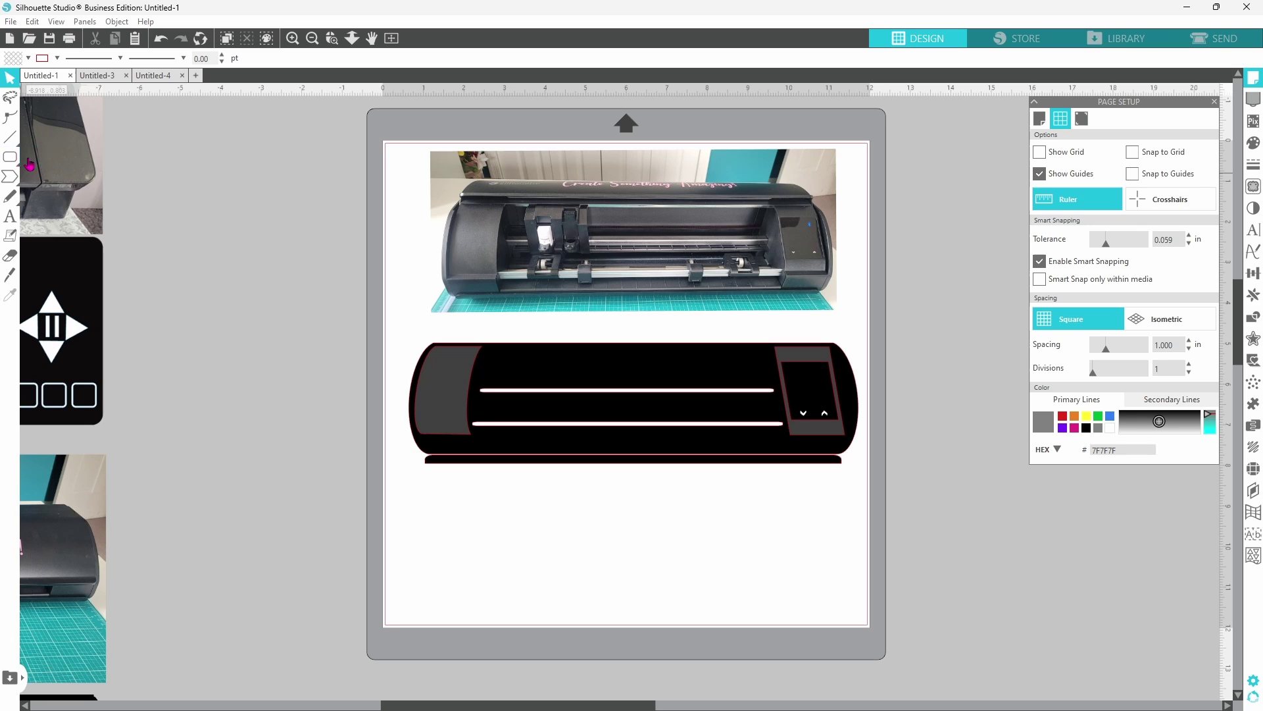
drag(172, 255, 285, 351)
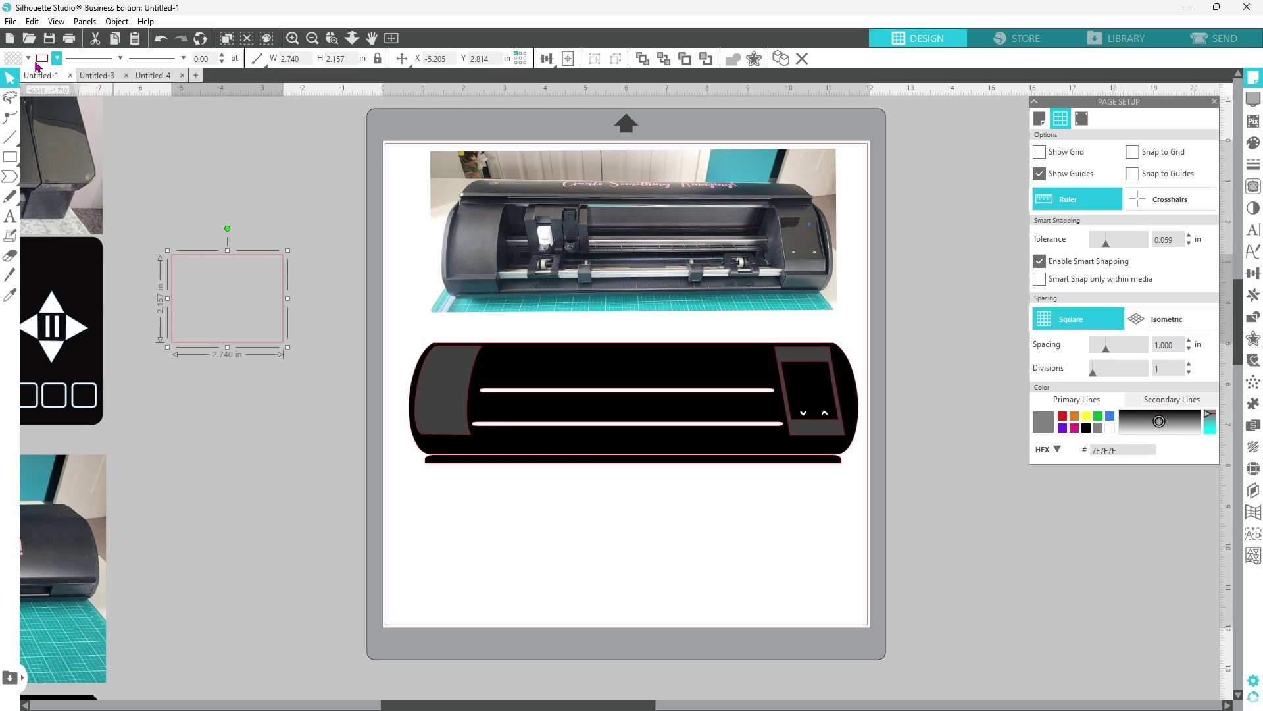
click(28, 58)
click(50, 78)
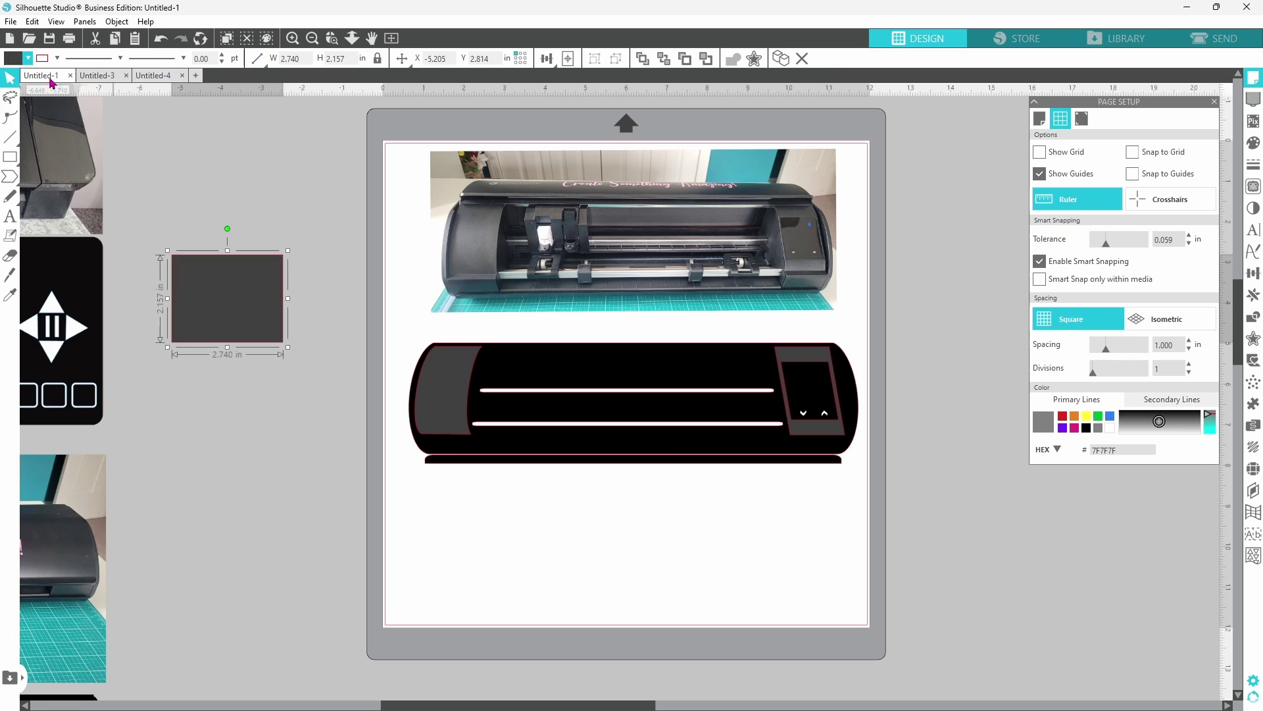
mouse_move(227, 295)
mouse_down()
mouse_move(550, 373)
mouse_move(549, 356)
mouse_up()
drag(609, 310, 558, 350)
click(537, 307)
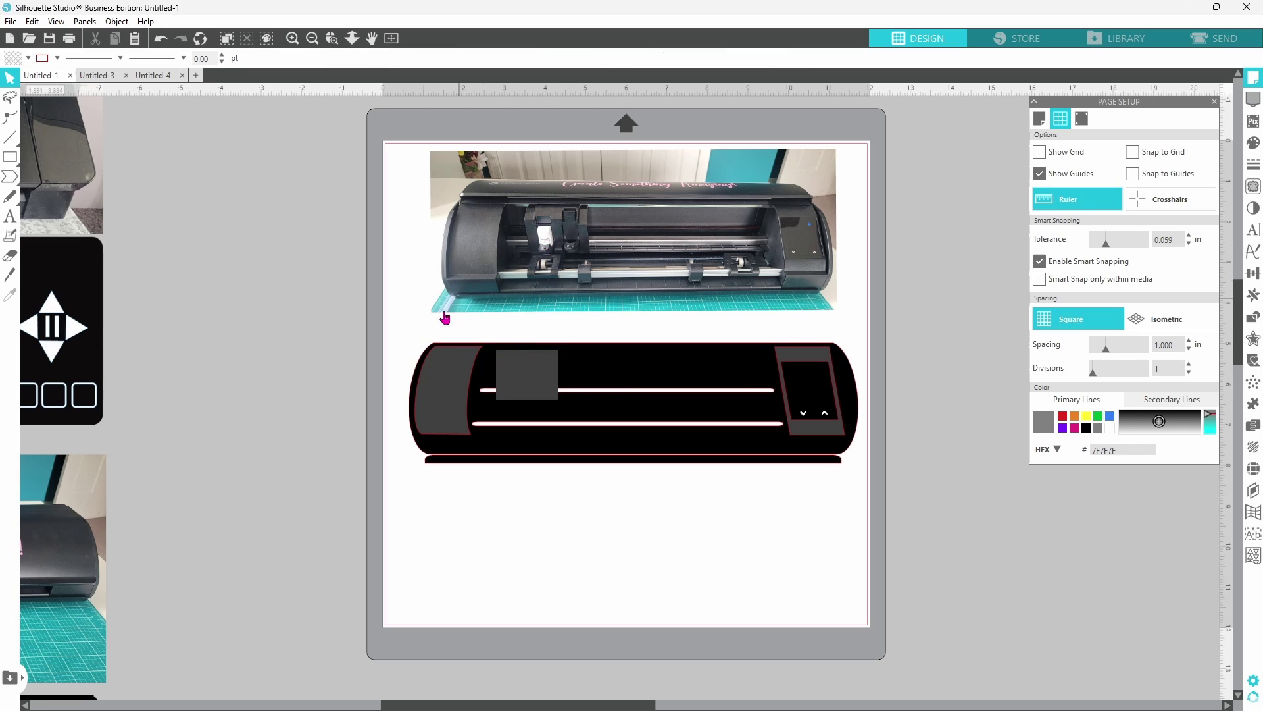
Draw a small rounded rectangle beside the page, convert it to a path, and fill it white.
click(12, 160)
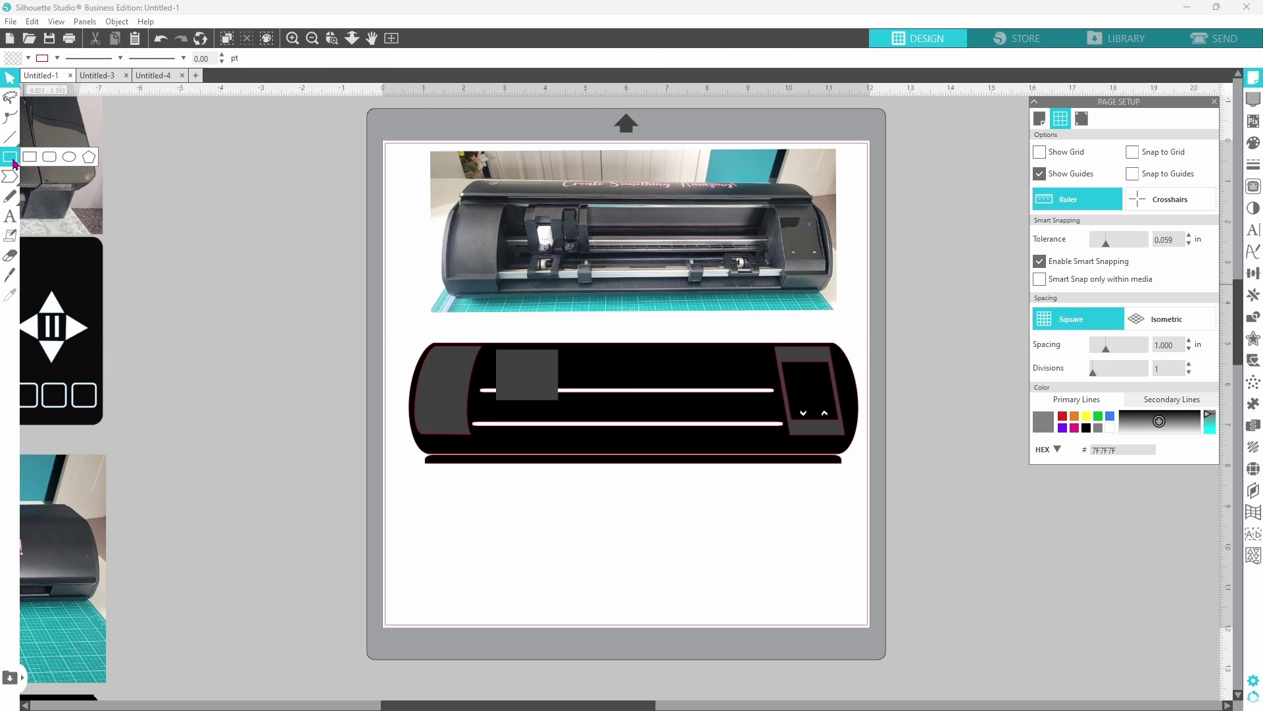
click(49, 158)
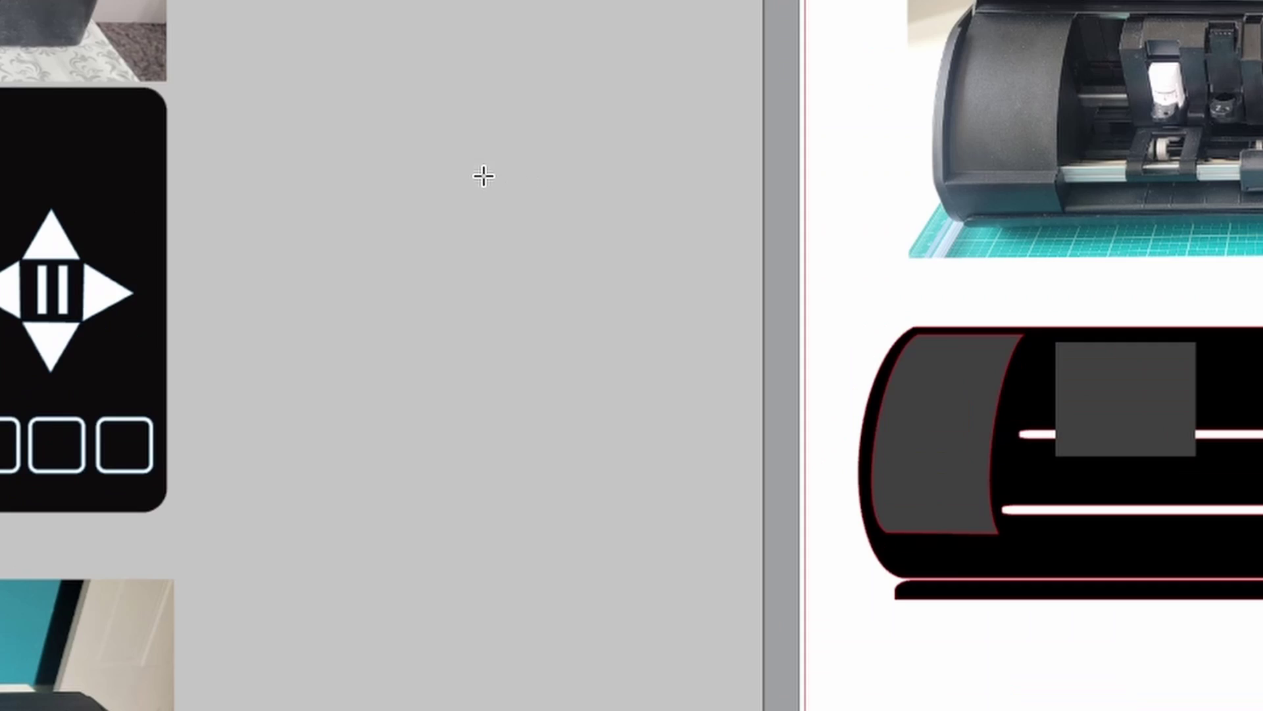
drag(467, 174, 534, 295)
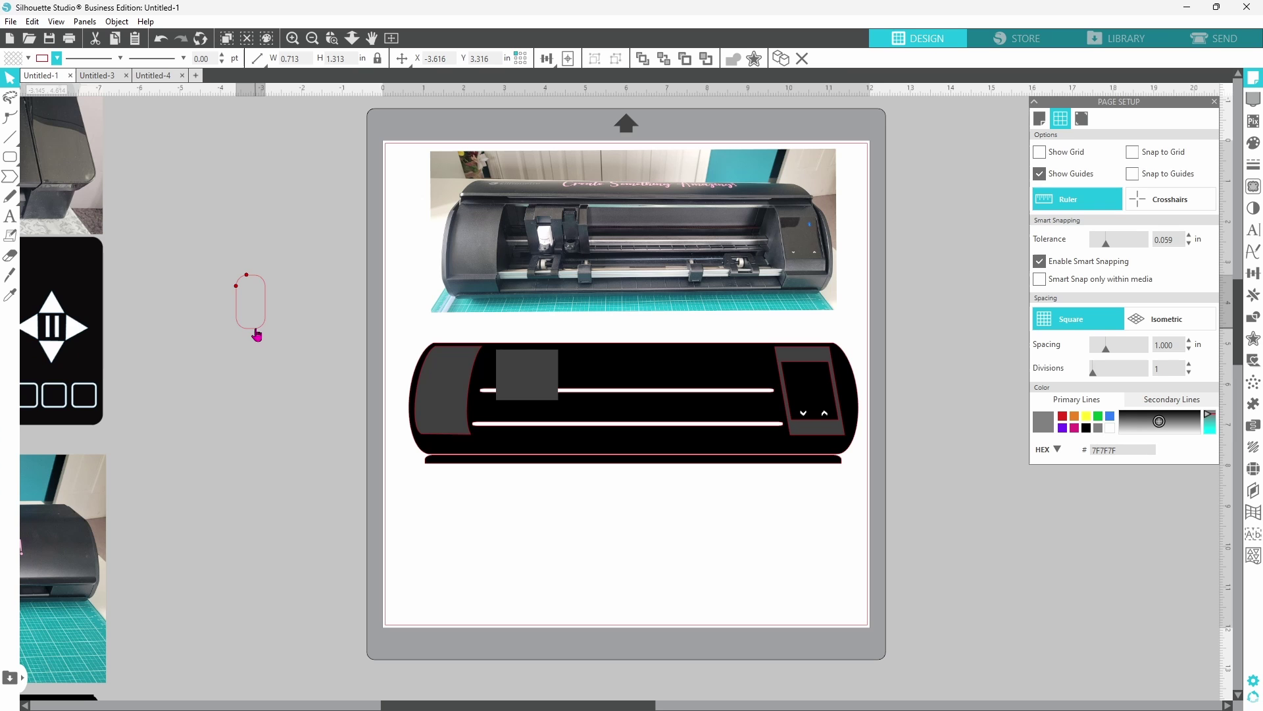
right_click(256, 335)
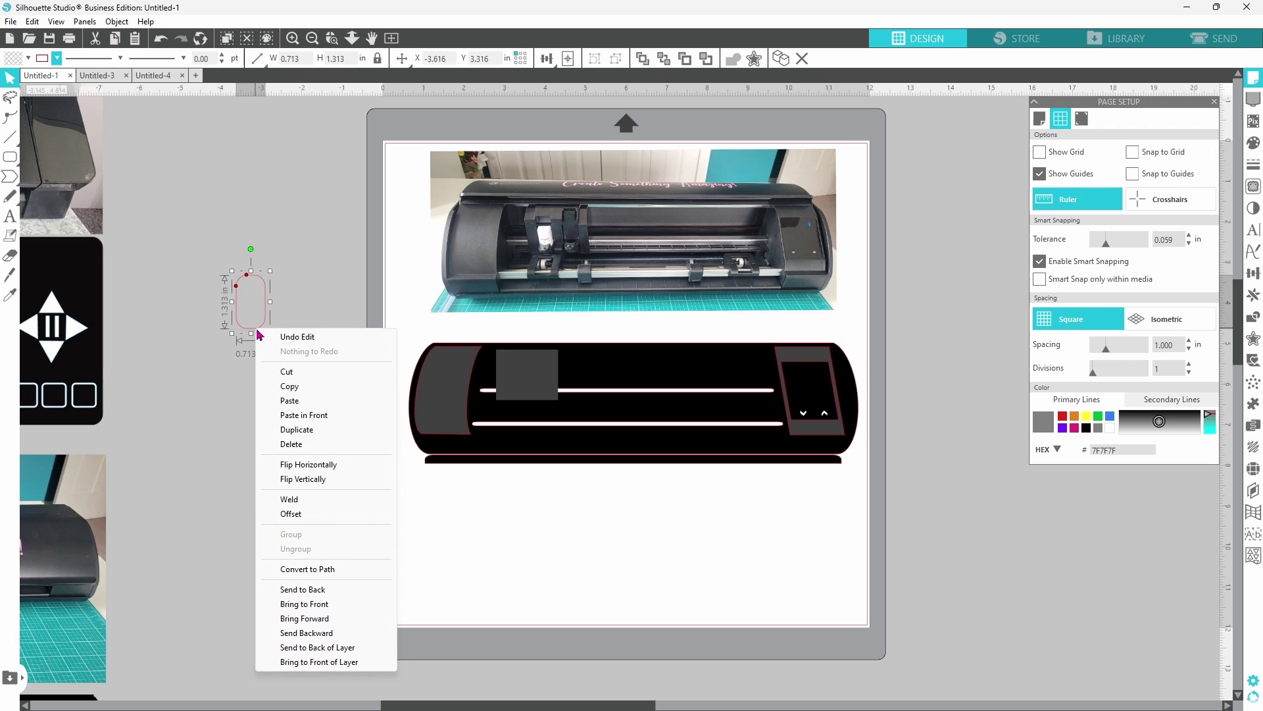
click(309, 569)
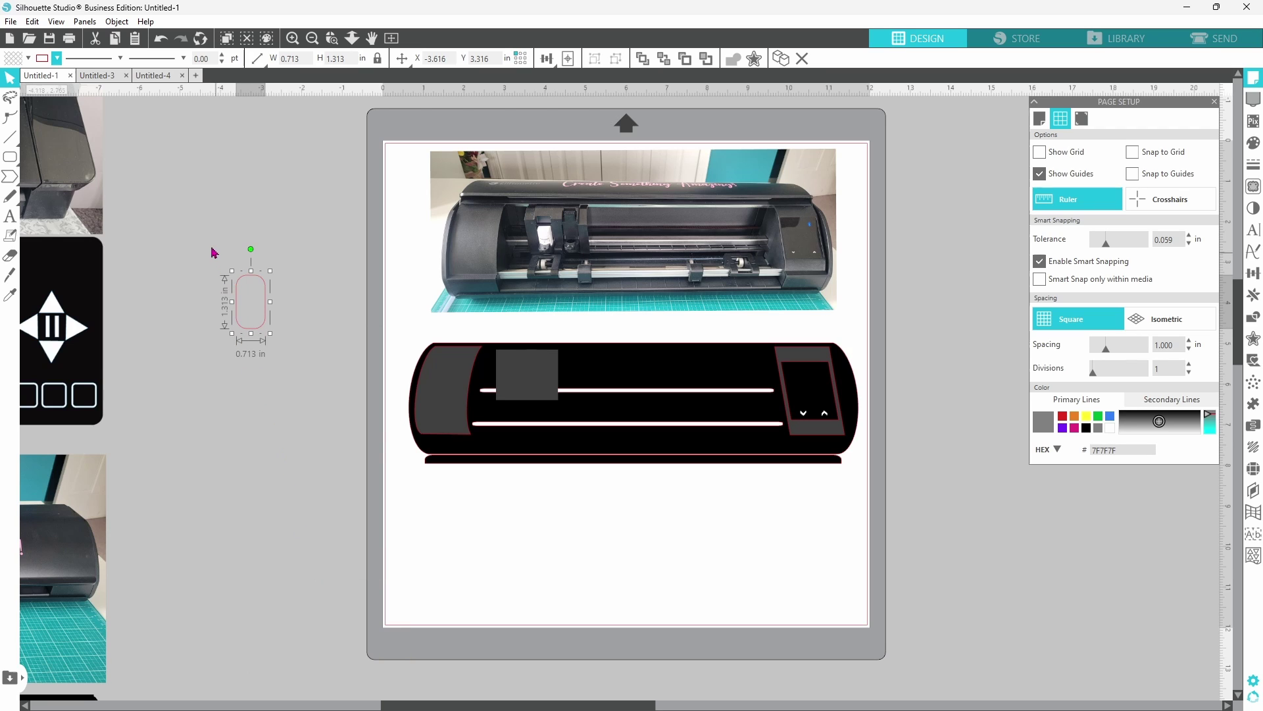
click(28, 60)
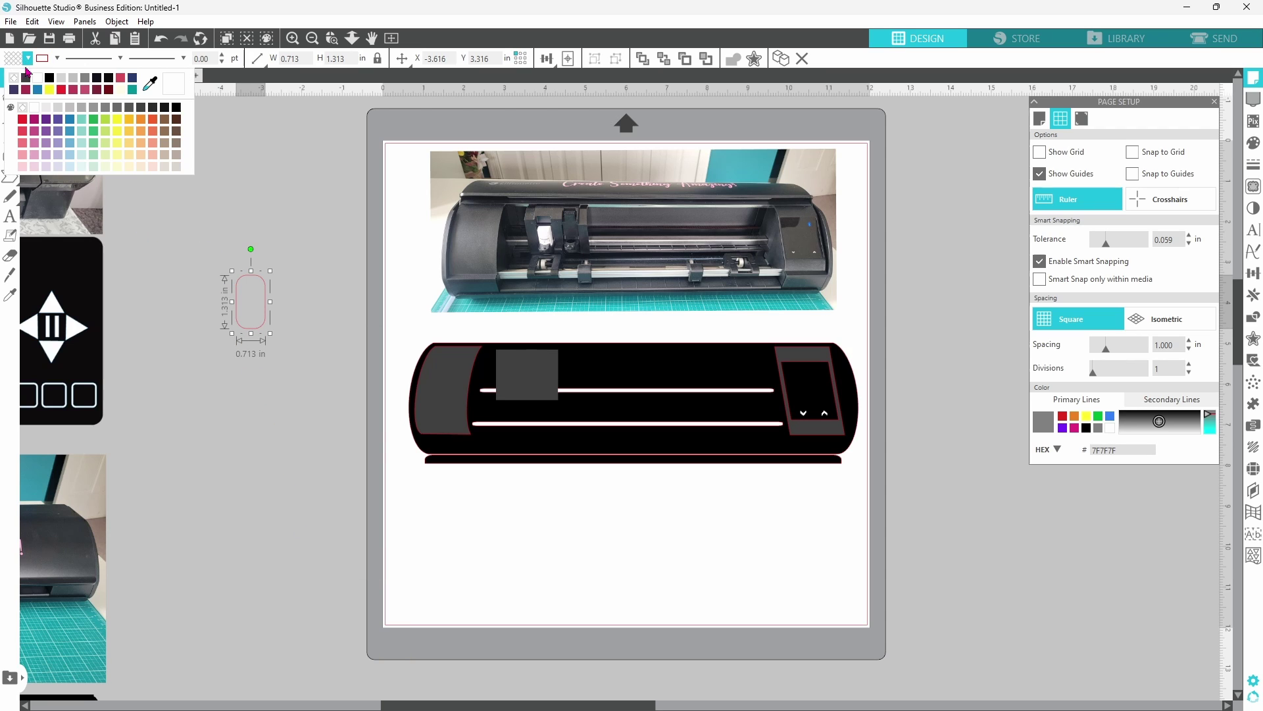
click(38, 79)
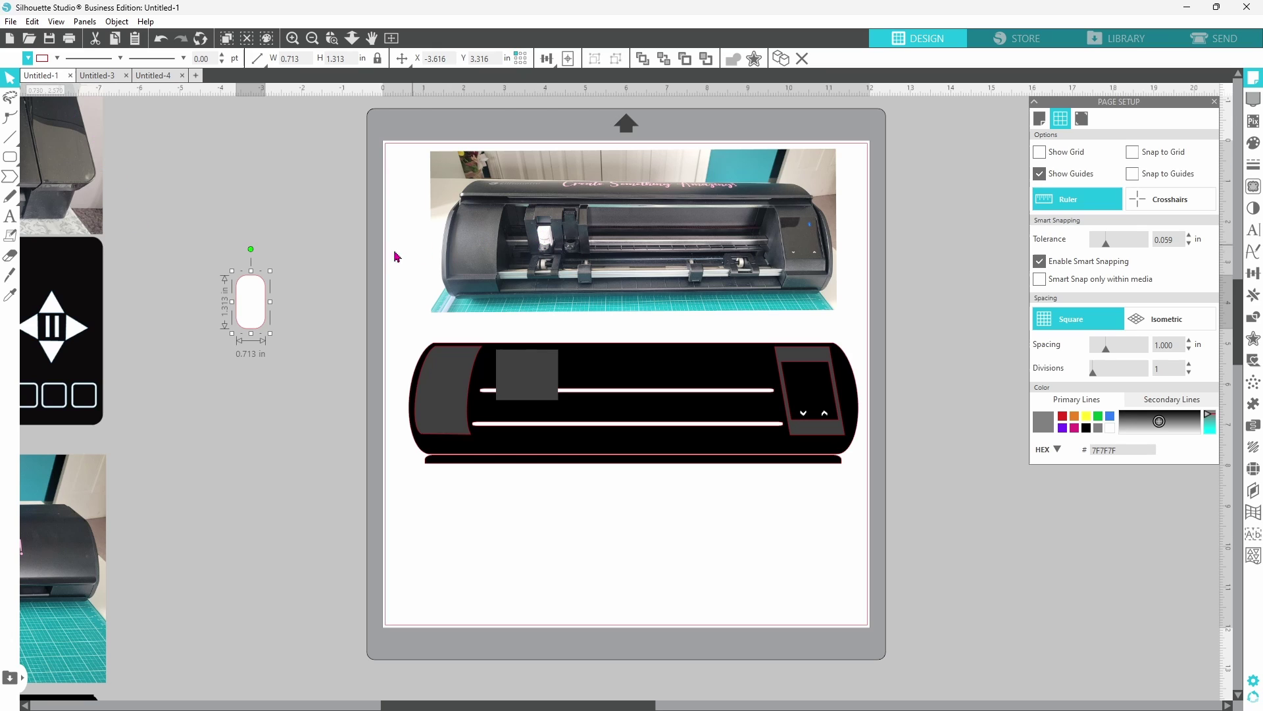
Knife-slice across the shape near its top and delete the top piece.
click(12, 276)
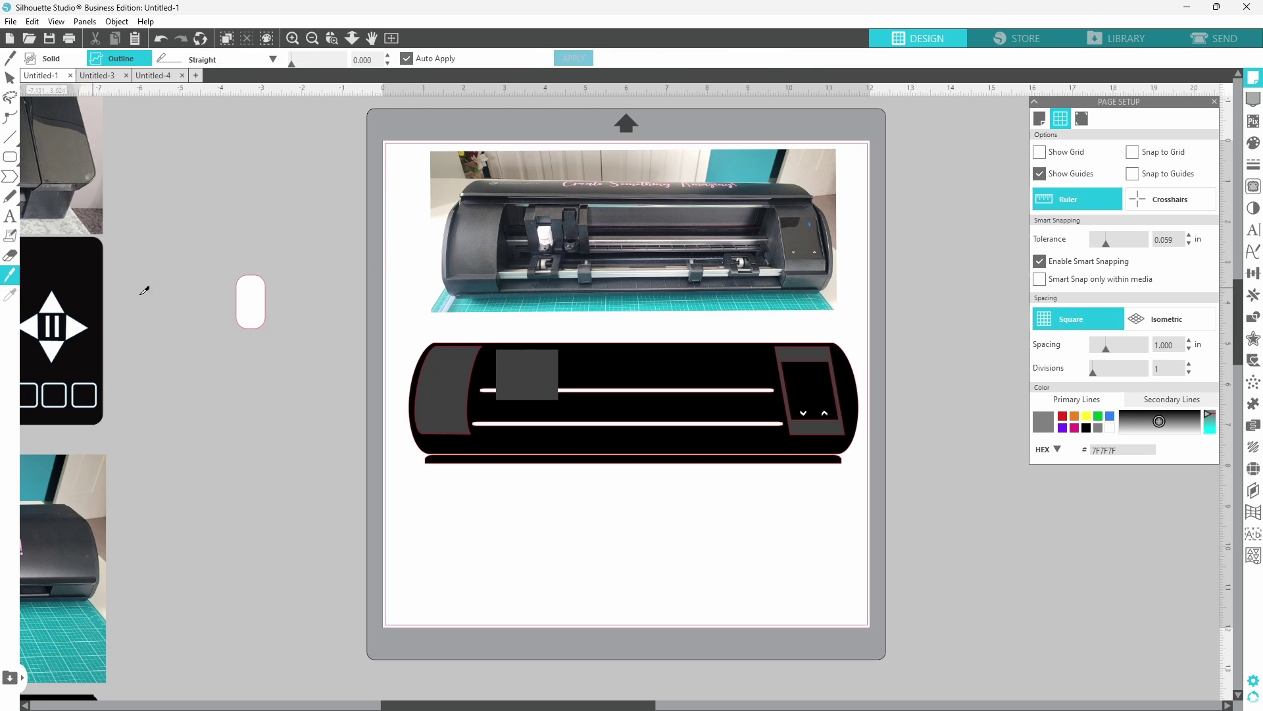
drag(232, 283, 291, 283)
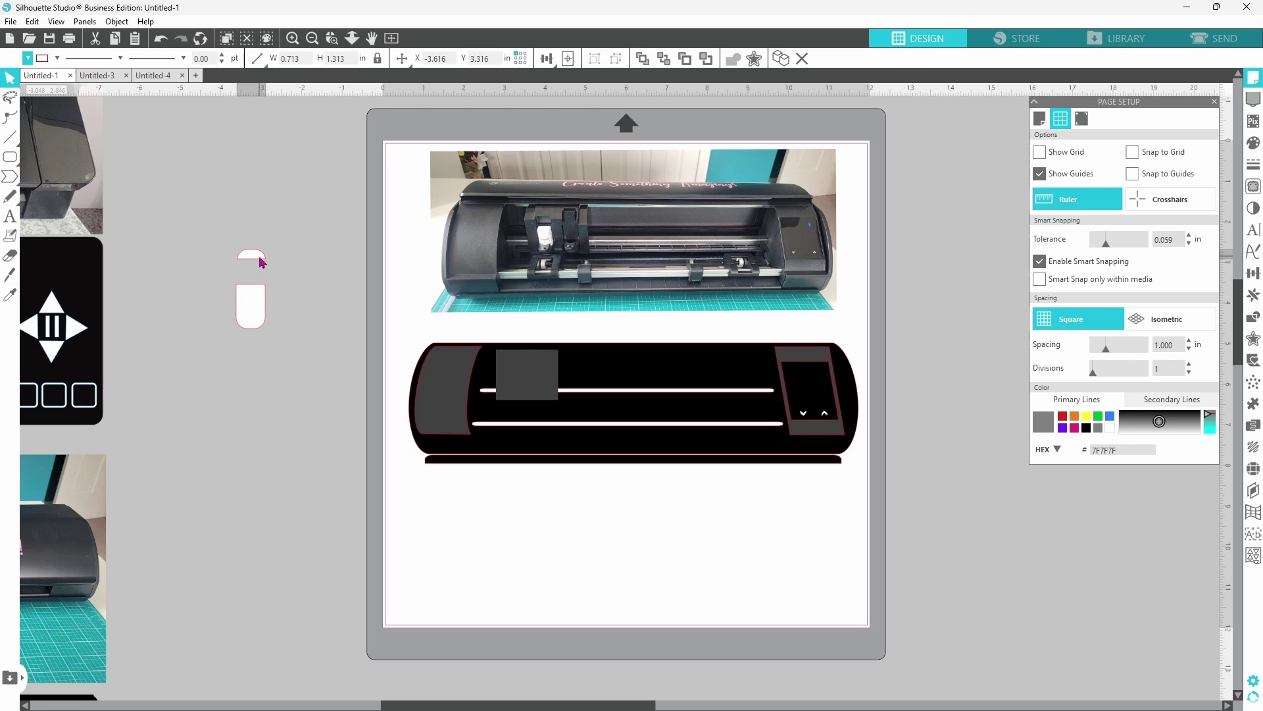
right_click(259, 256)
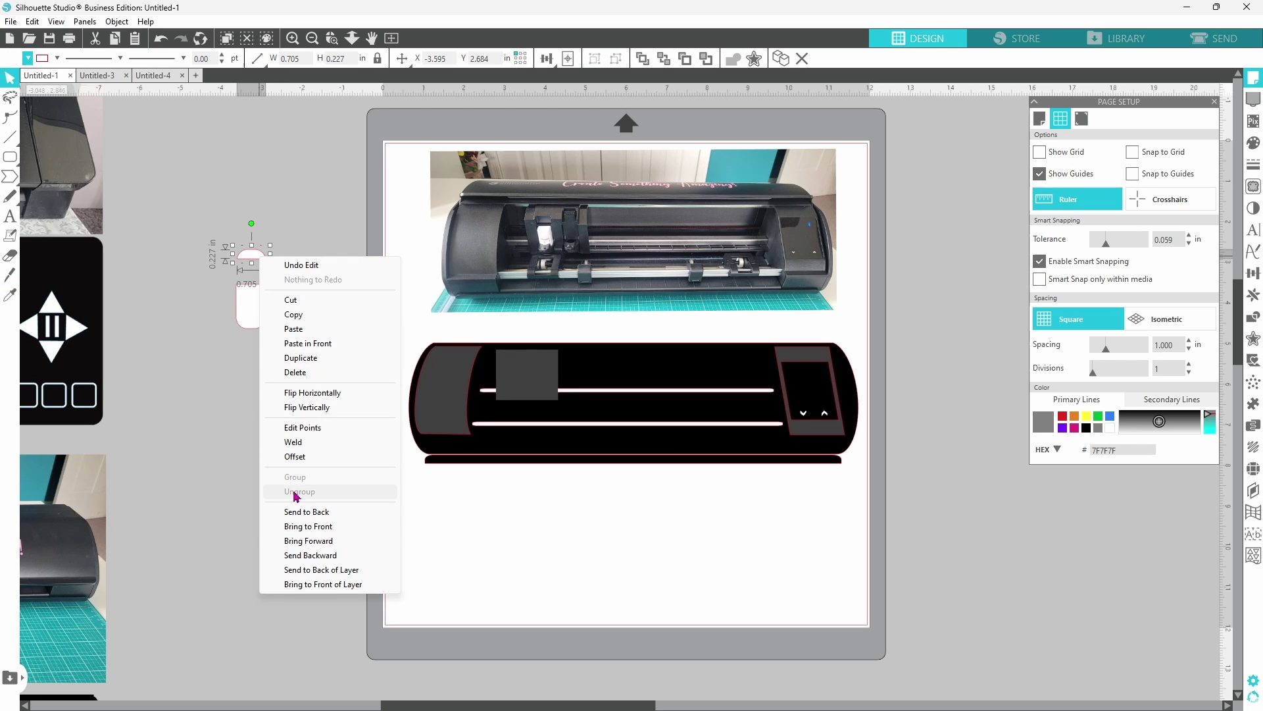
click(308, 373)
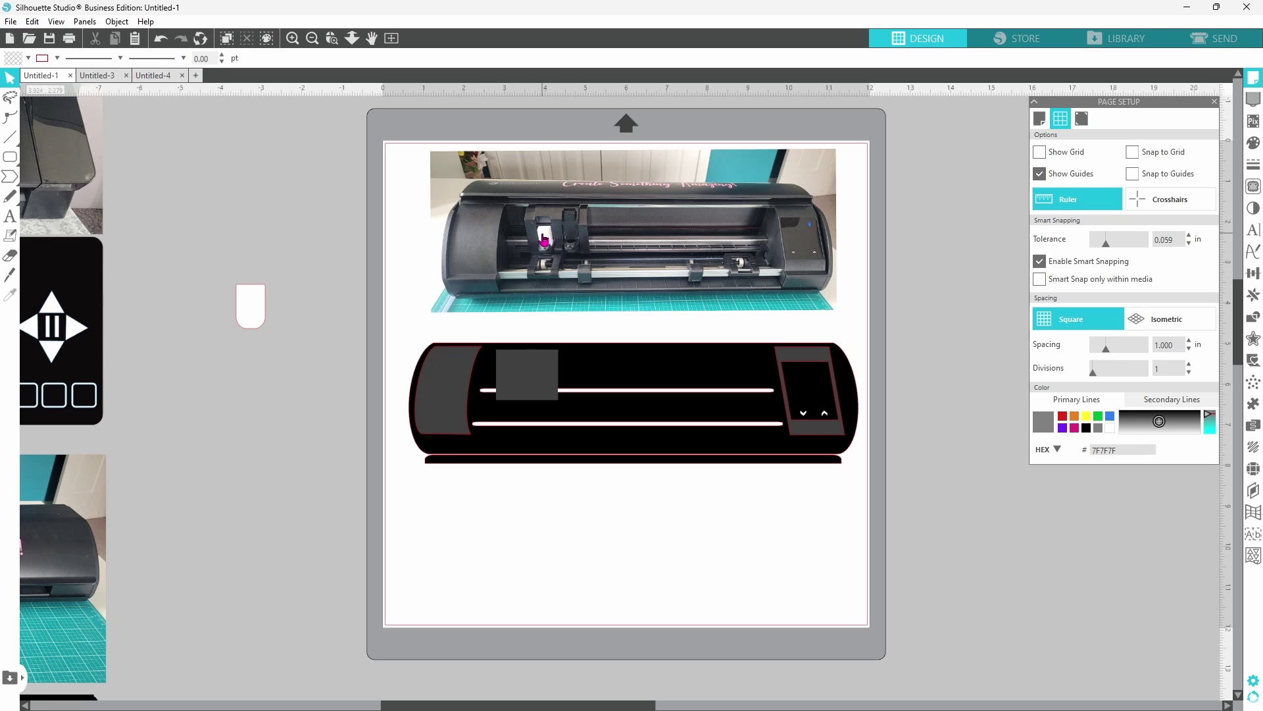
Duplicate the white shape, fill the copy light grey, and bring it to the front over the original.
right_click(252, 306)
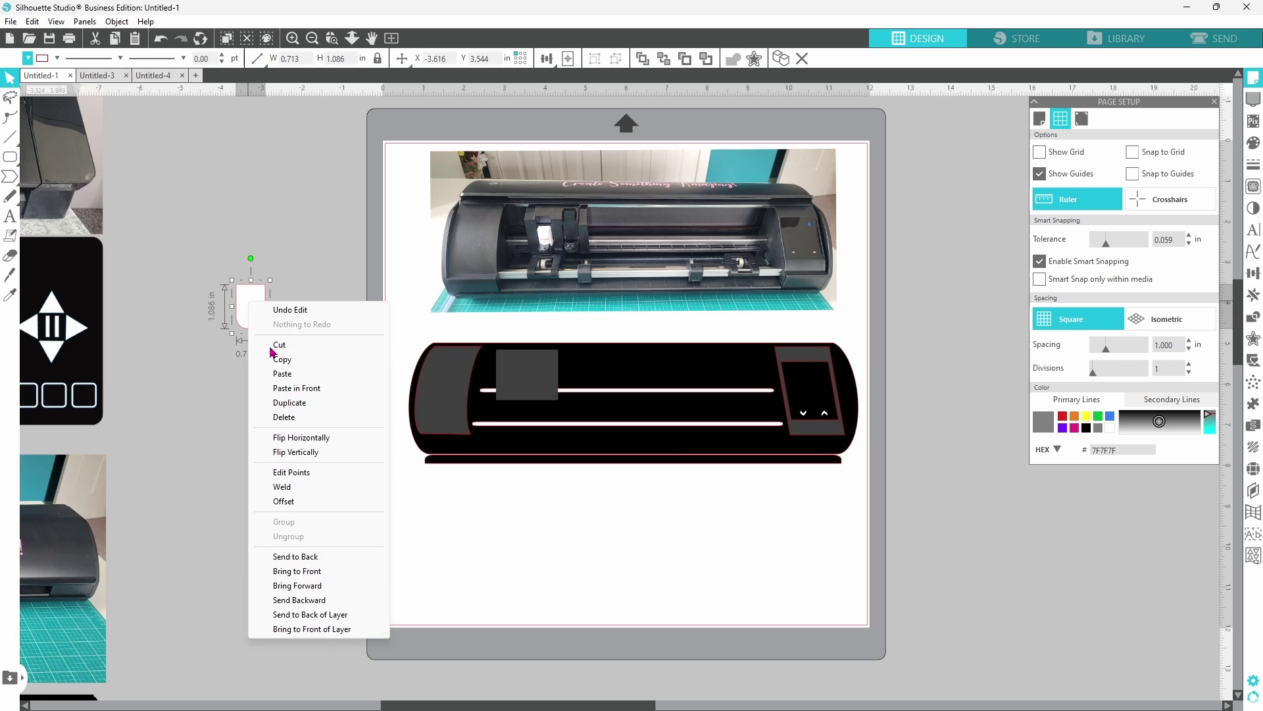
click(284, 402)
drag(266, 309, 250, 346)
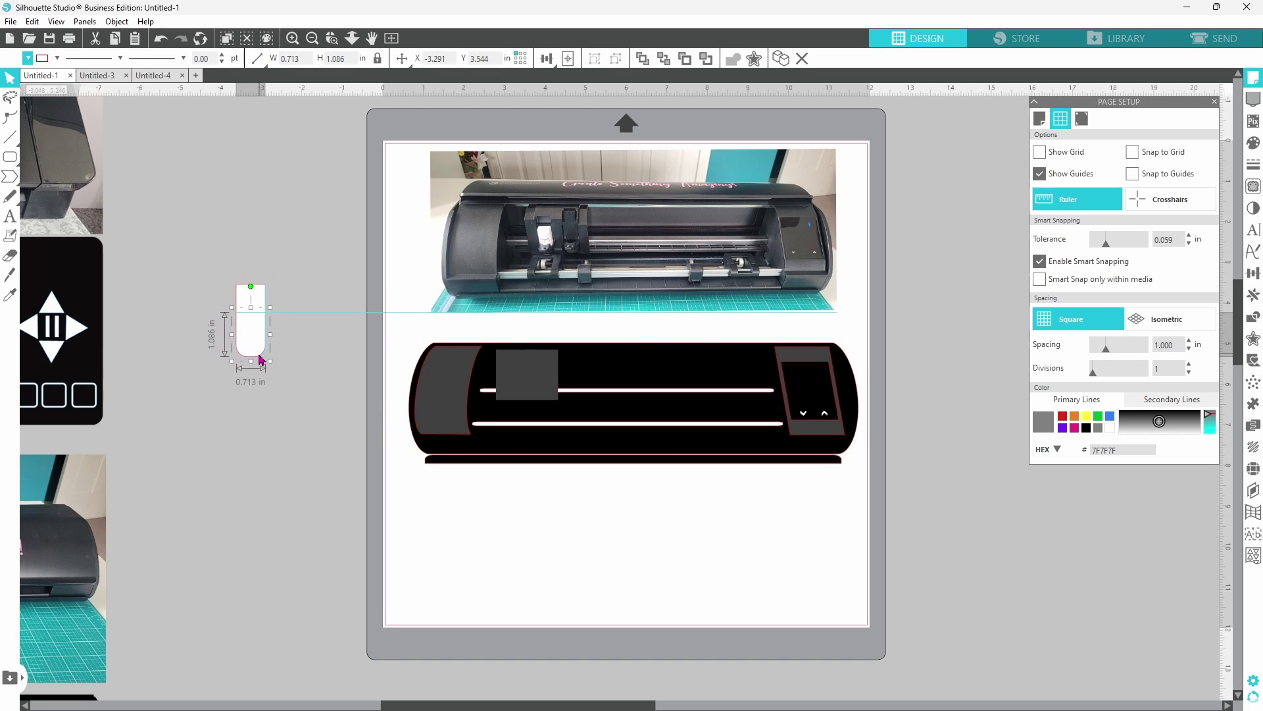
click(28, 58)
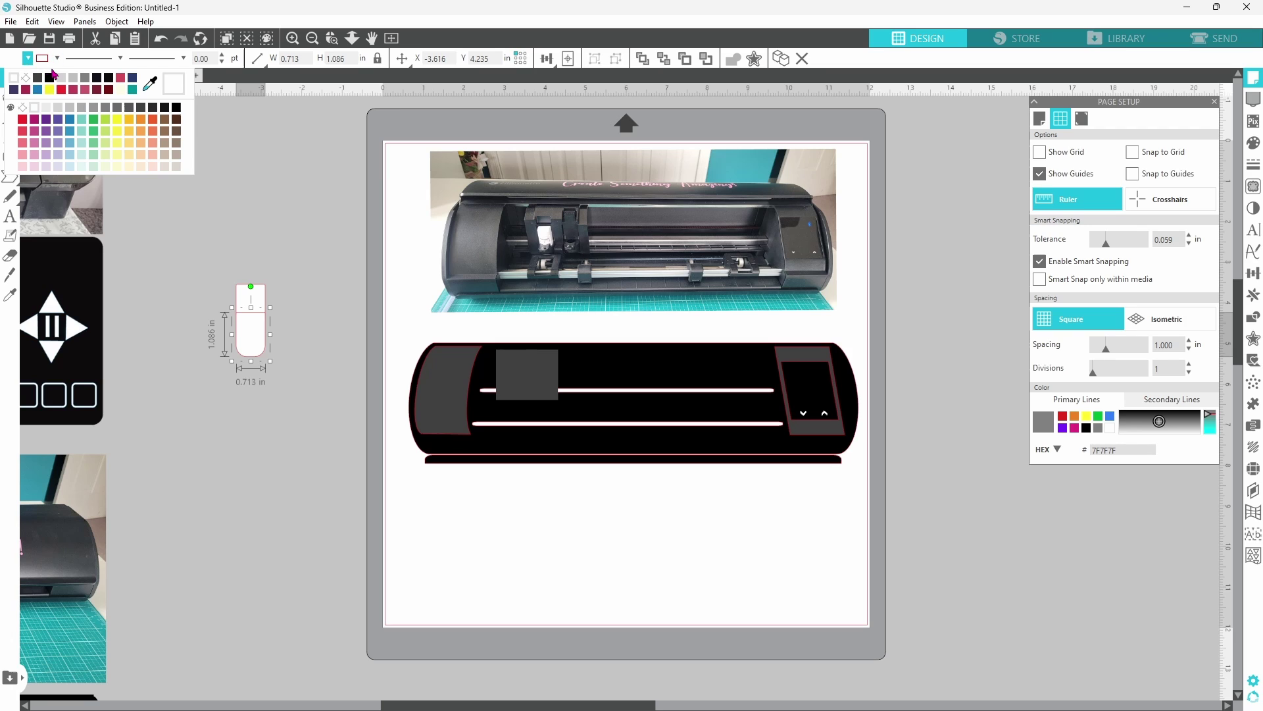
click(46, 108)
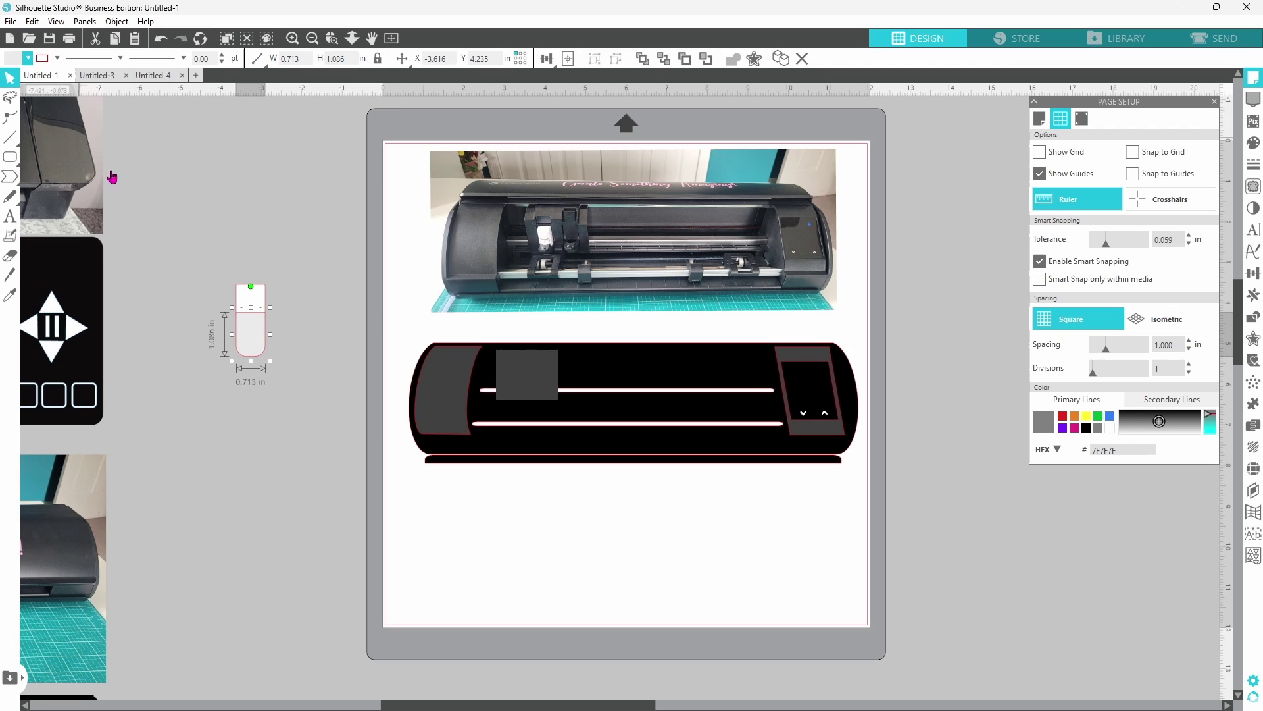
drag(248, 331, 249, 303)
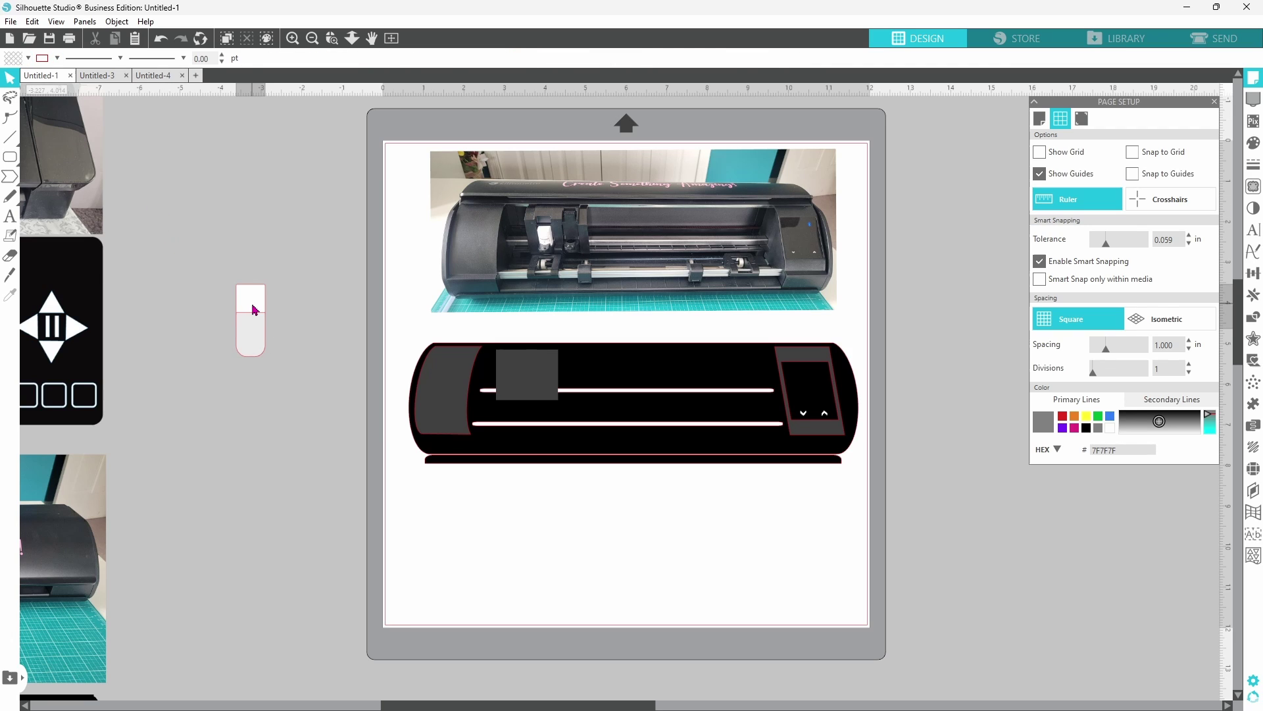
right_click(250, 303)
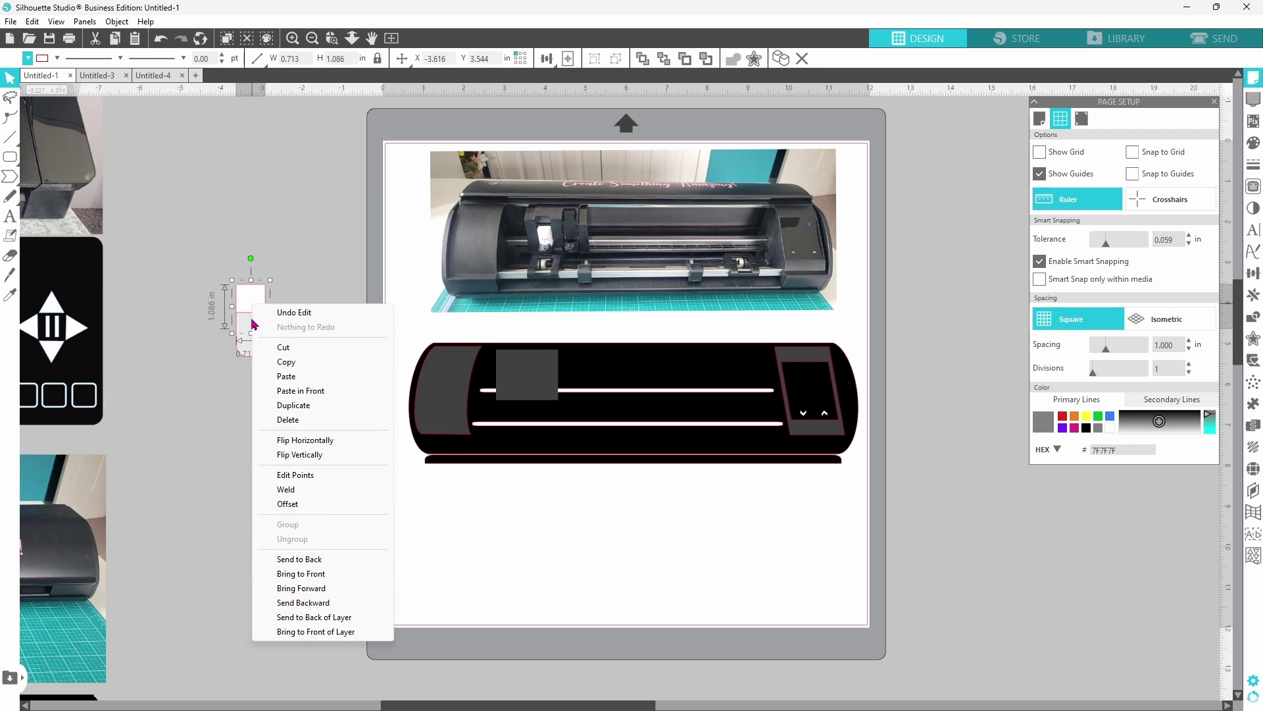
click(319, 574)
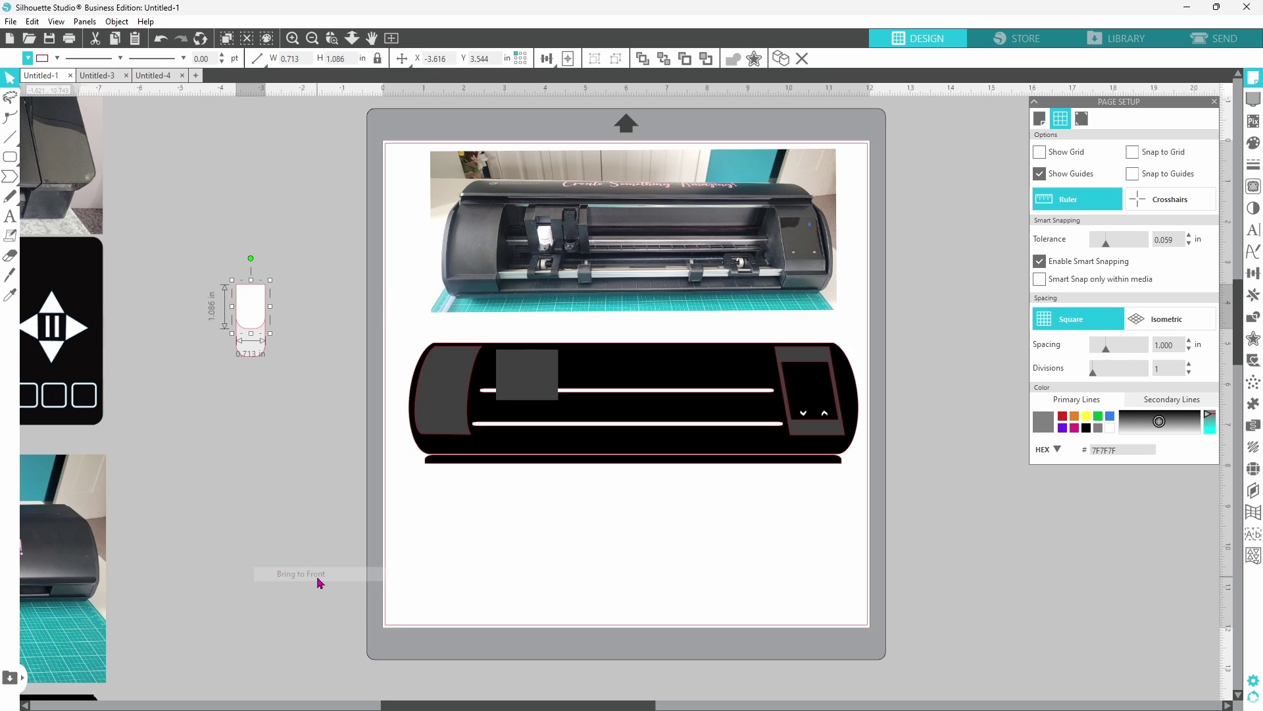
Slice off the grey copy's top, group both pieces, and fit them onto the machine at 0.555 × 0.904 in.
click(10, 275)
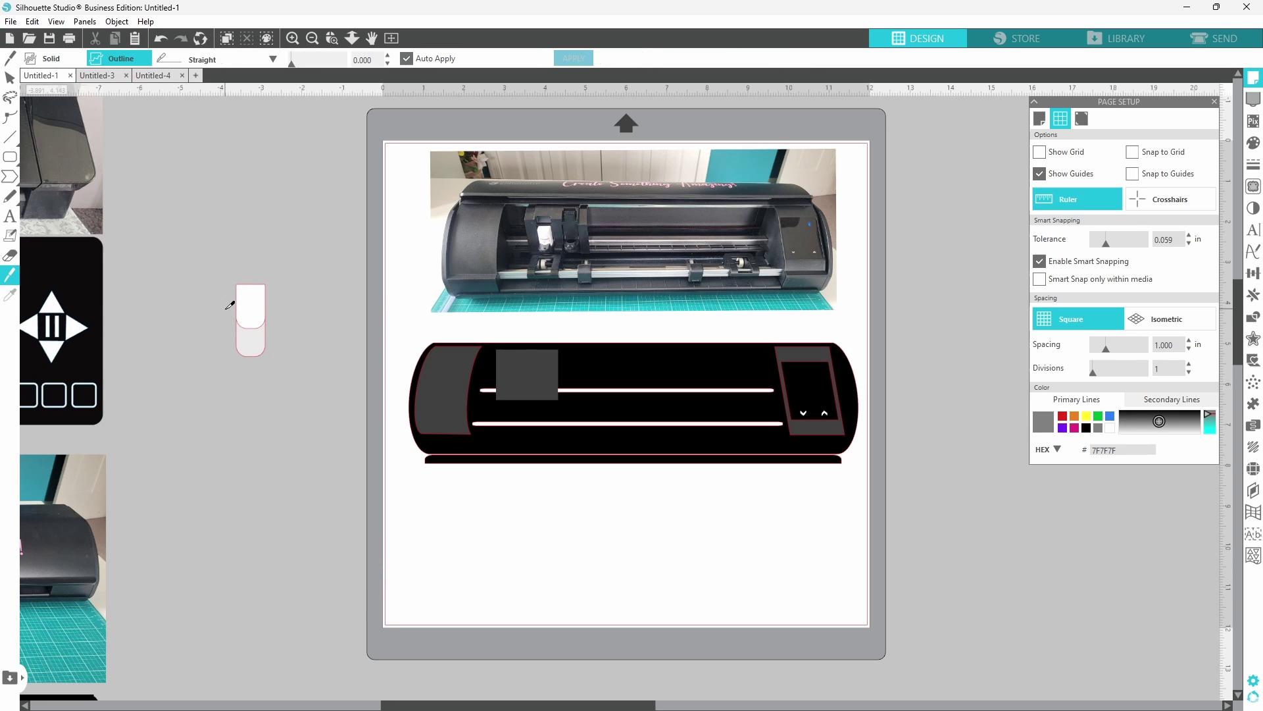
mouse_move(230, 306)
mouse_down()
mouse_move(277, 308)
mouse_move(263, 287)
mouse_move(294, 373)
mouse_up()
right_click(264, 287)
click(296, 401)
right_click(245, 335)
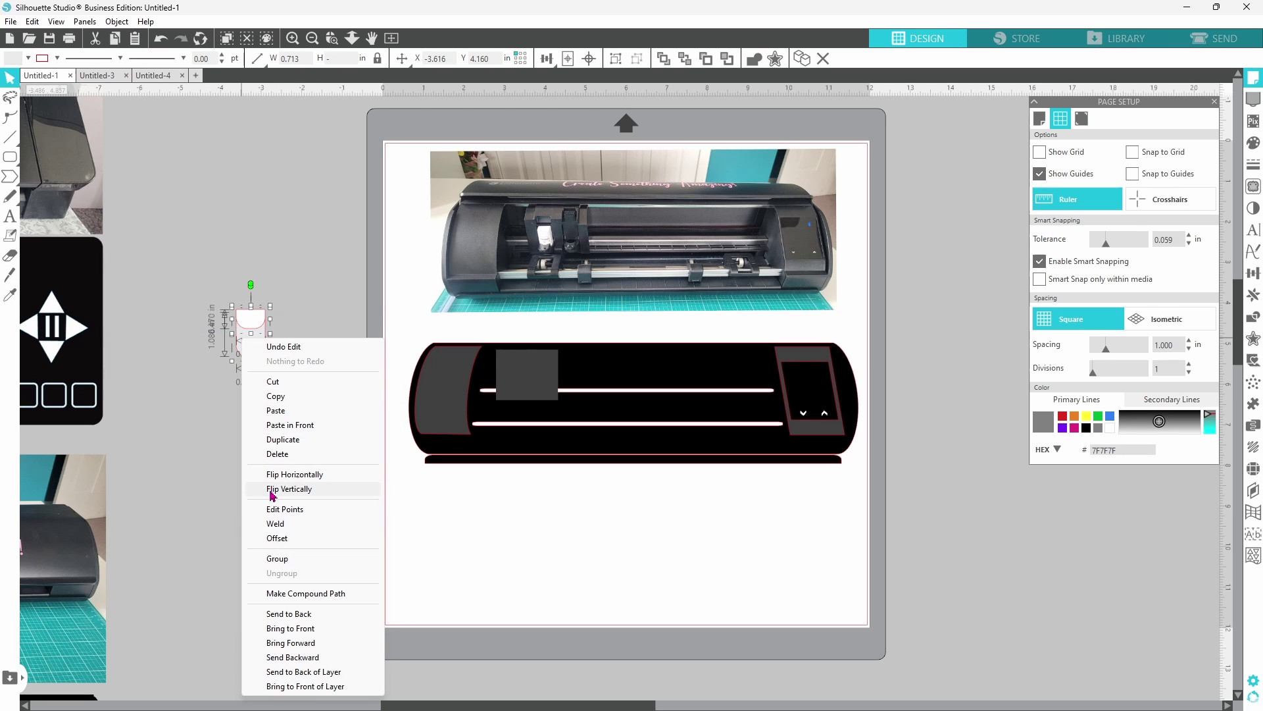
click(283, 561)
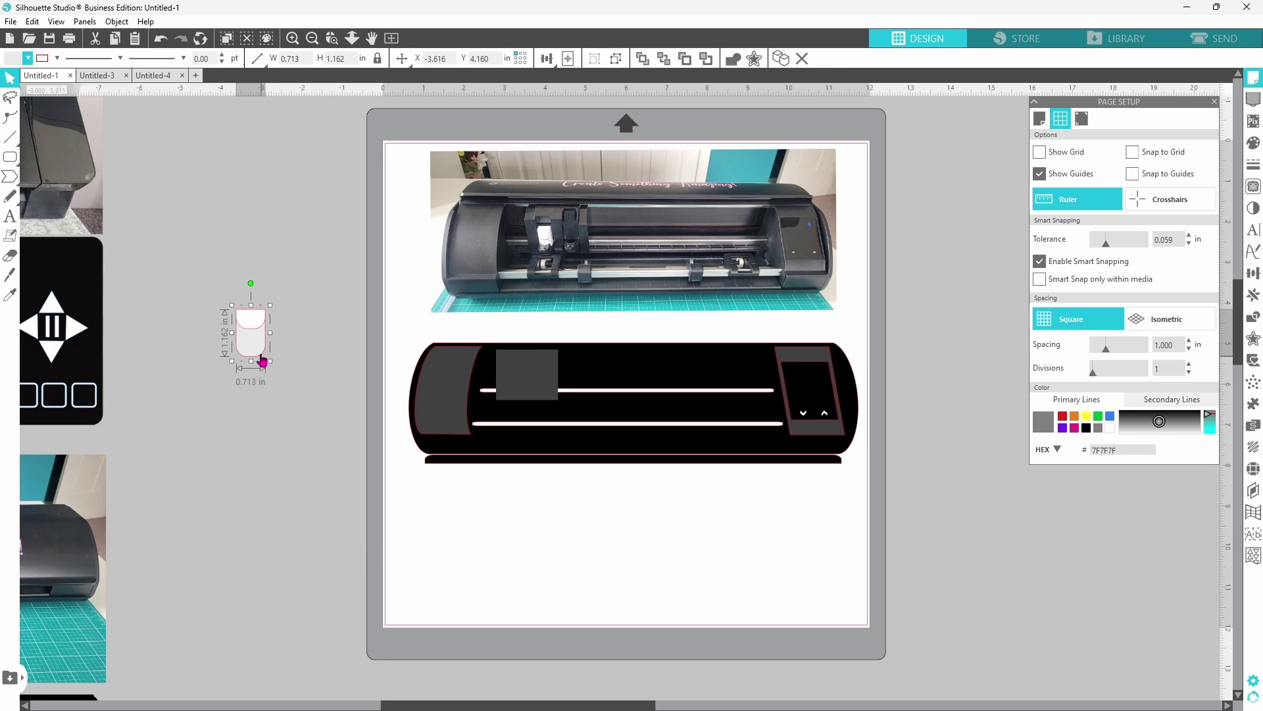
drag(267, 355, 526, 402)
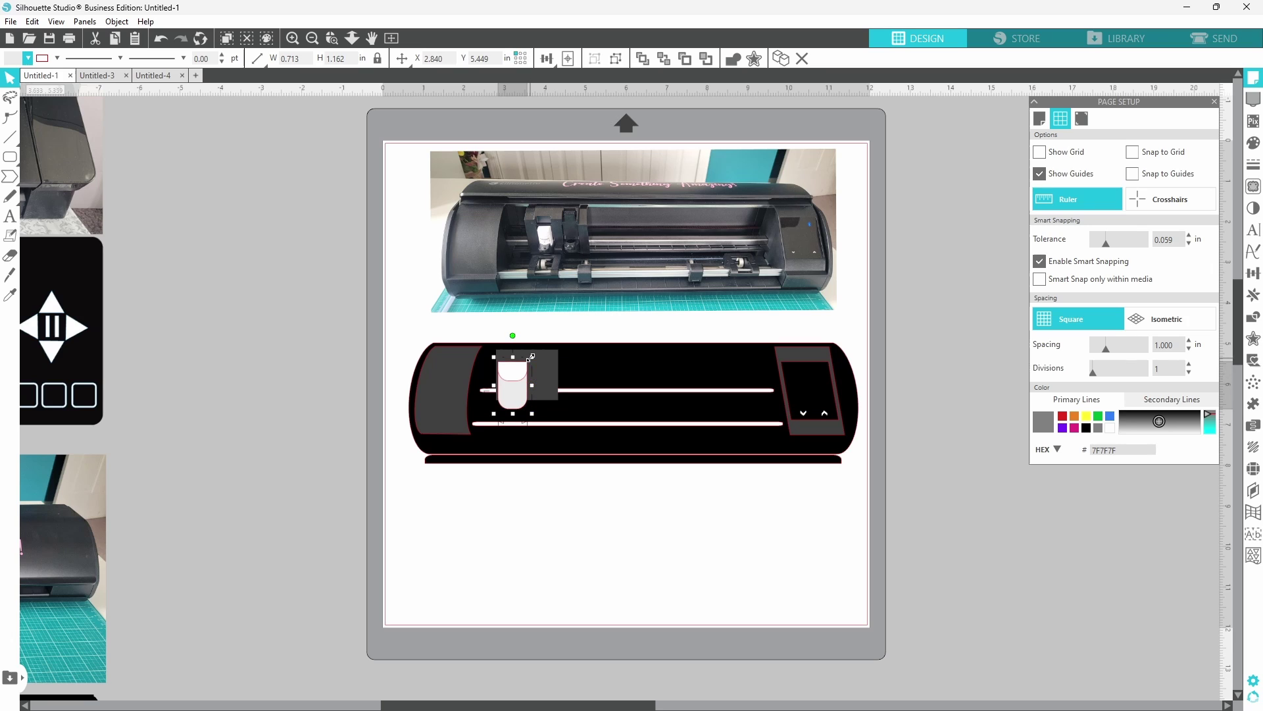
drag(531, 356, 525, 396)
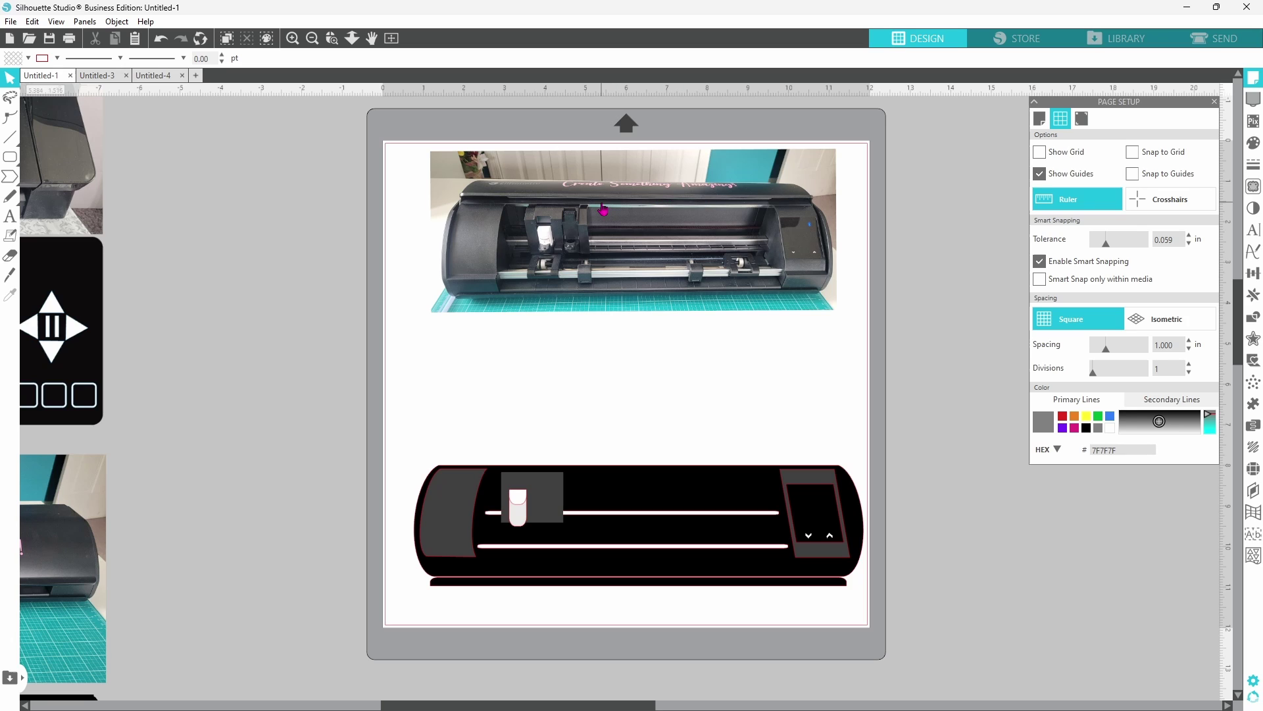
Draw a wide black rectangle above the machine body.
key(r)
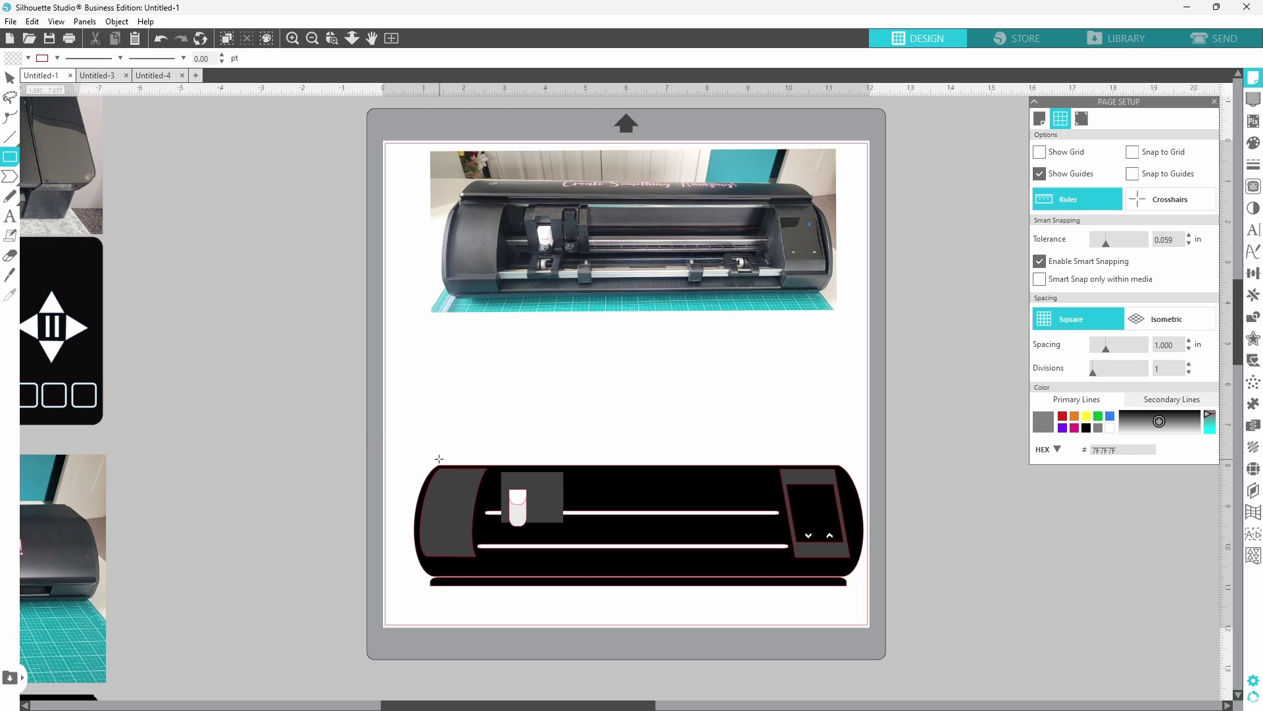
mouse_move(438, 461)
mouse_down()
mouse_move(793, 458)
mouse_move(842, 442)
mouse_move(846, 413)
mouse_up()
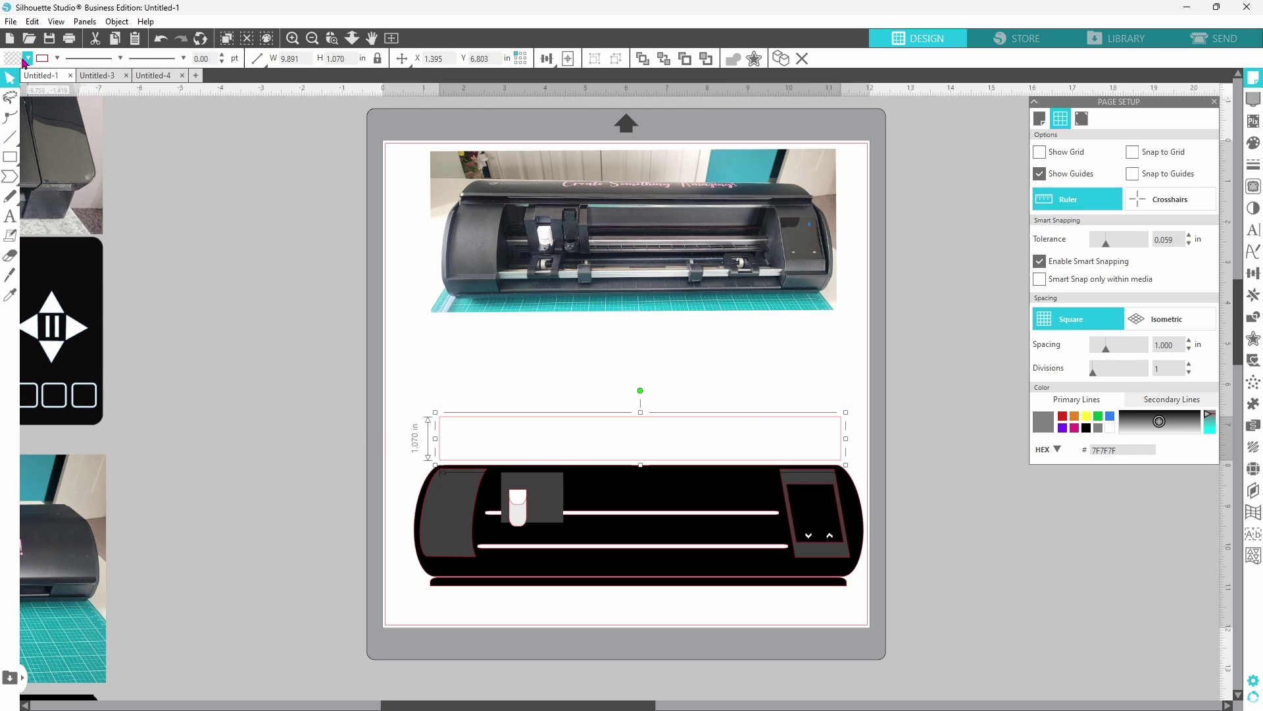
click(28, 59)
click(58, 79)
Curve both sides of the lid and nudge its top corners inward.
double_click(544, 452)
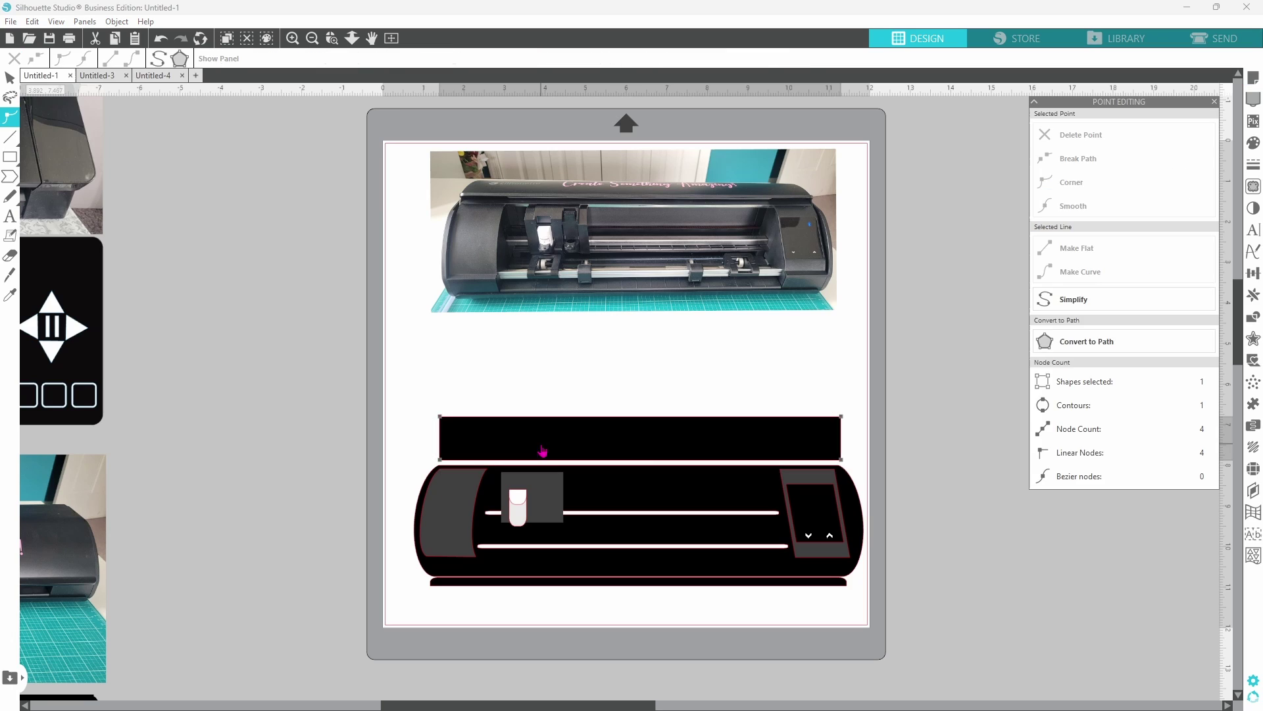
click(444, 421)
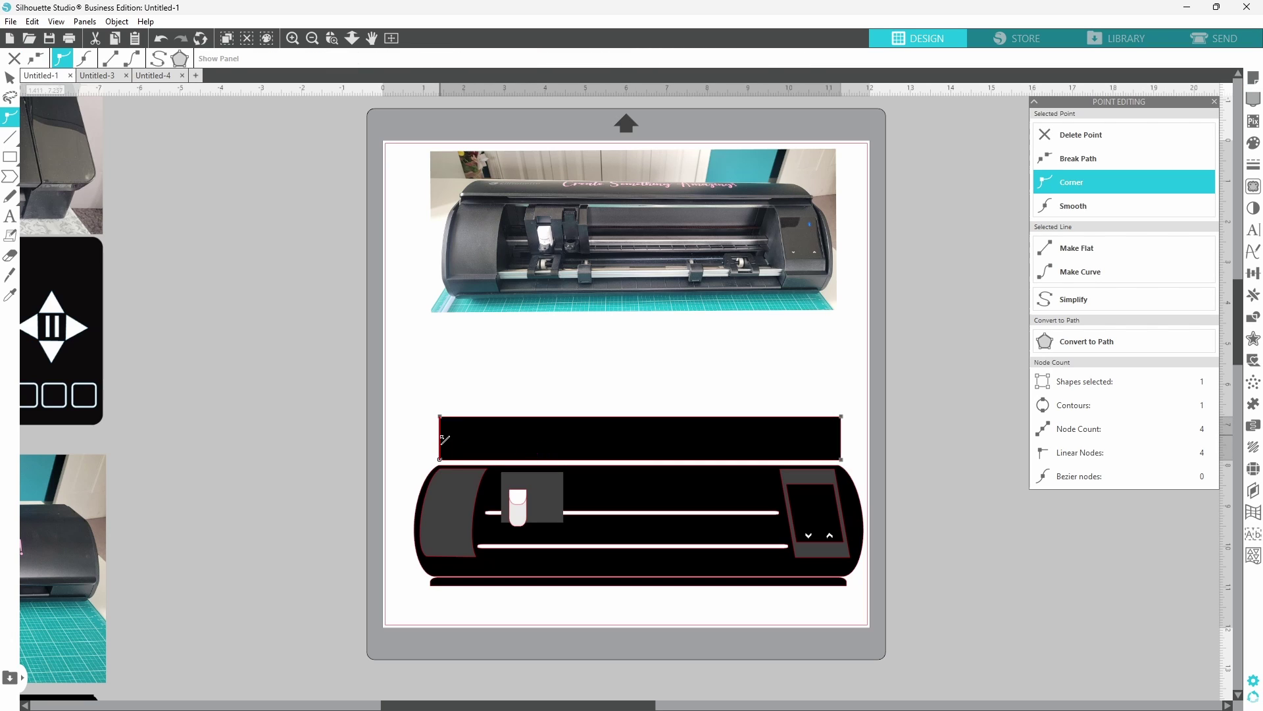
click(1067, 277)
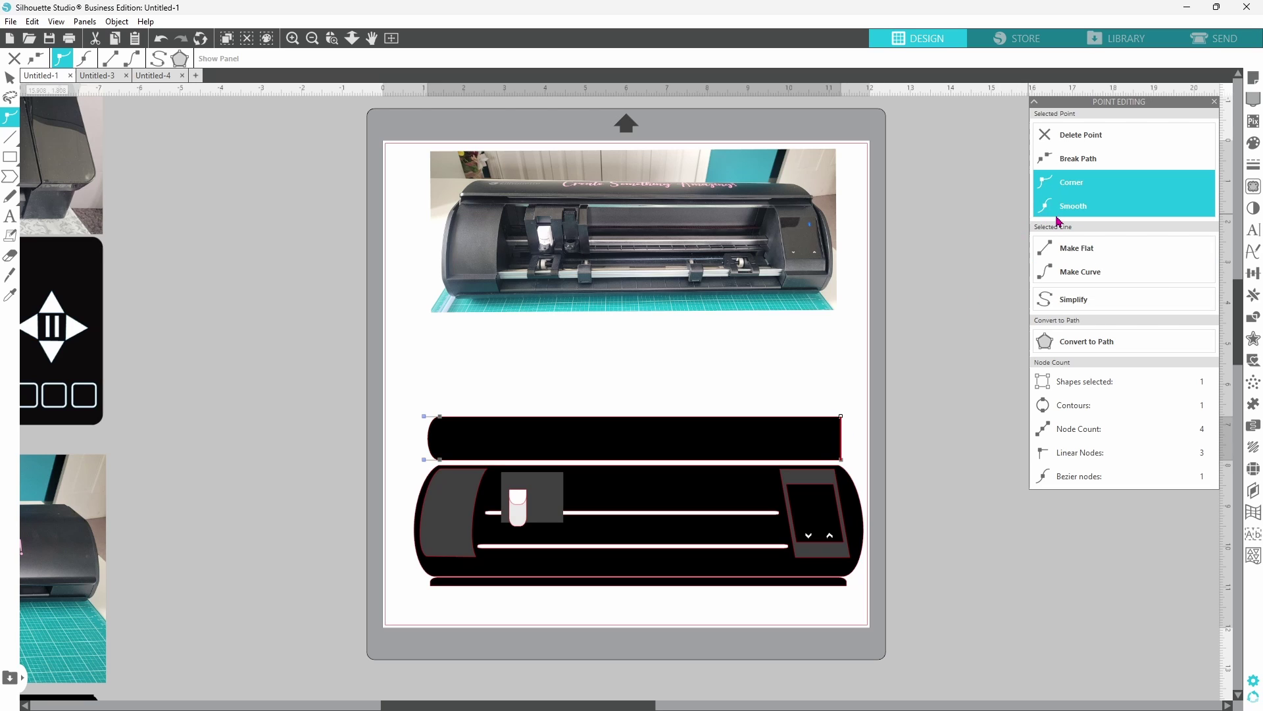
click(1062, 272)
click(439, 416)
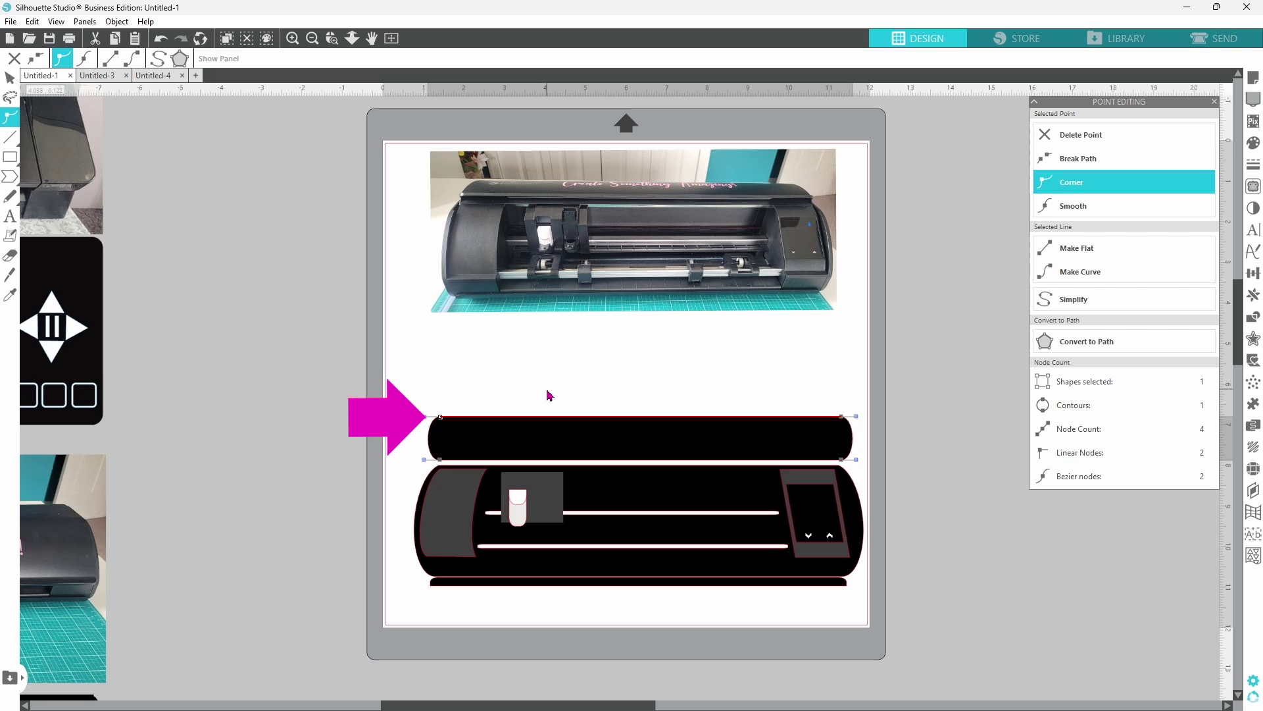
key(Right)
key(Right)
key(Right)
key(Right)
key(Right)
key(Right)
key(Right)
key(Right)
key(Right)
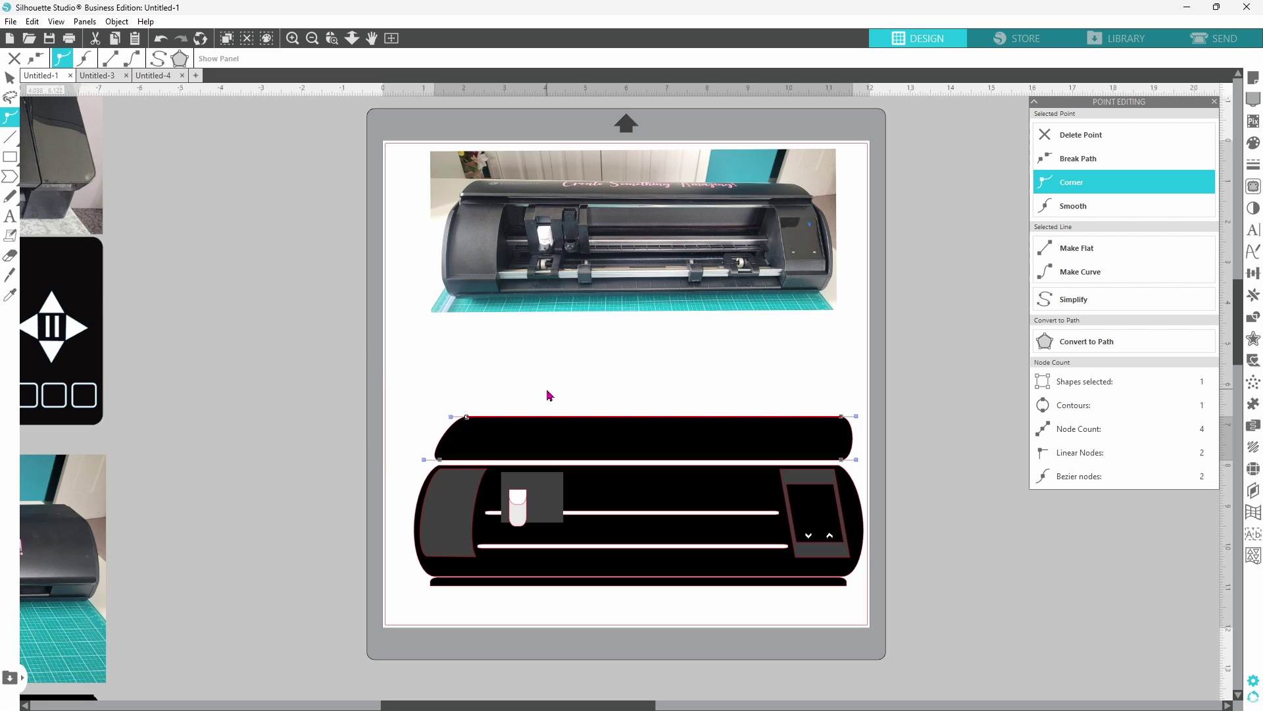
click(843, 421)
key(Left)
key(Left)
key(Left)
key(Left)
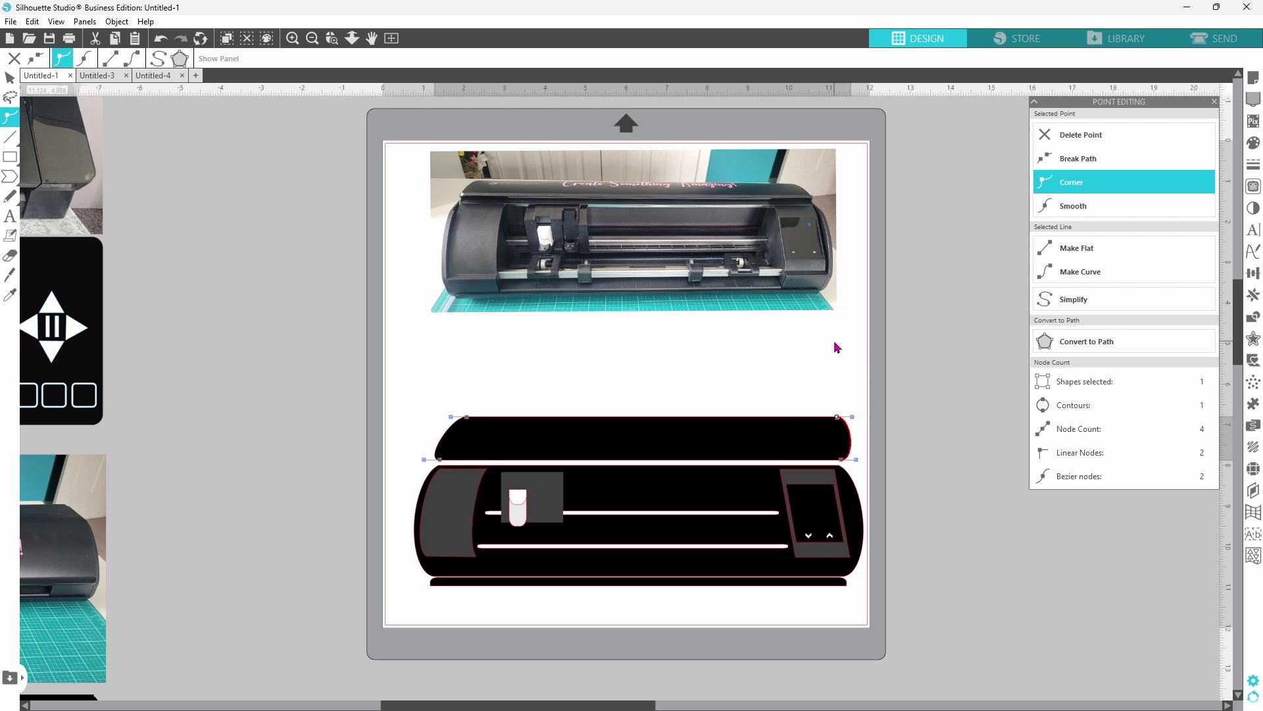
key(Escape)
Nudge the lid down and right into place and narrow it slightly.
key(Down)
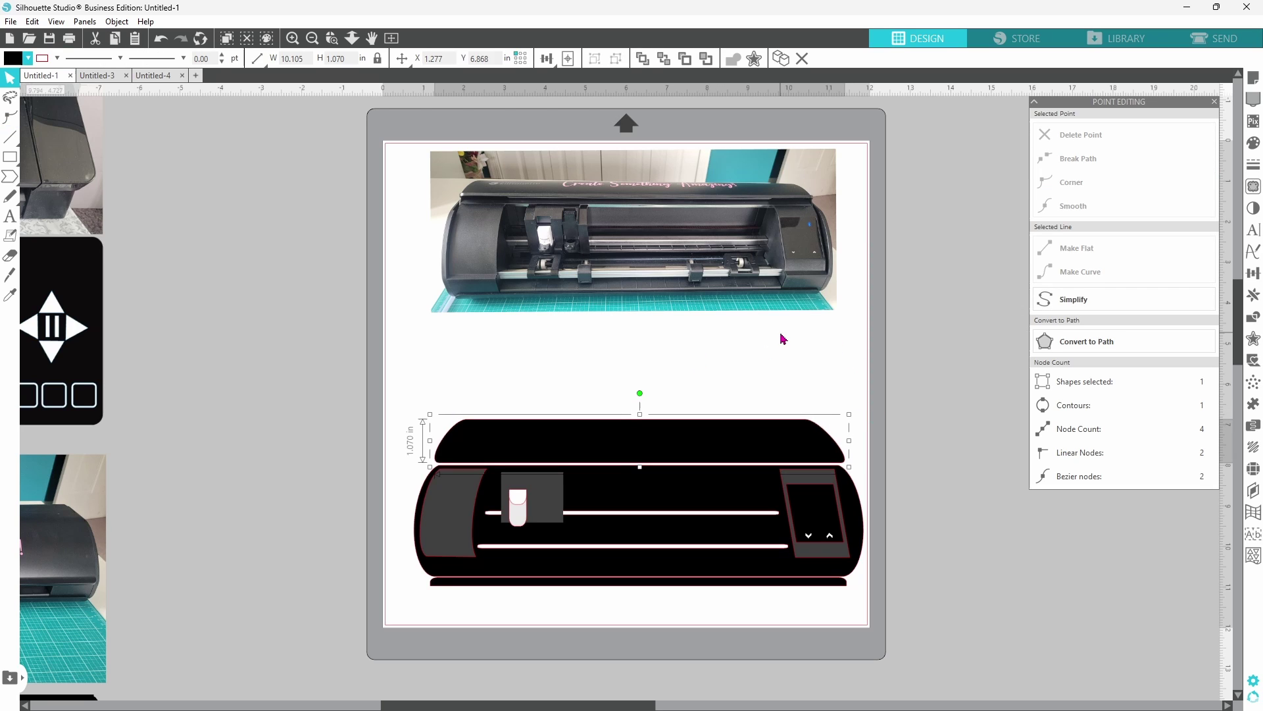
key(Down)
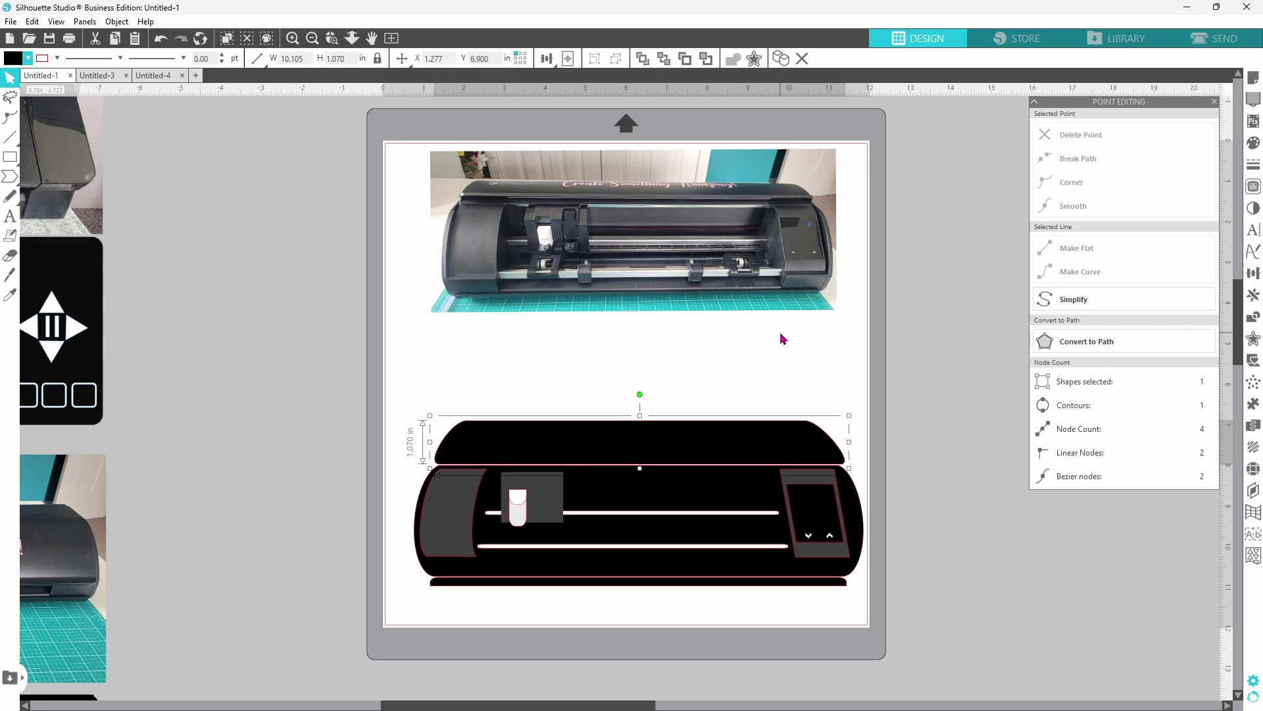
key(Down)
key(Right)
key(Right)
key(Right)
key(Right)
key(Right)
key(Right)
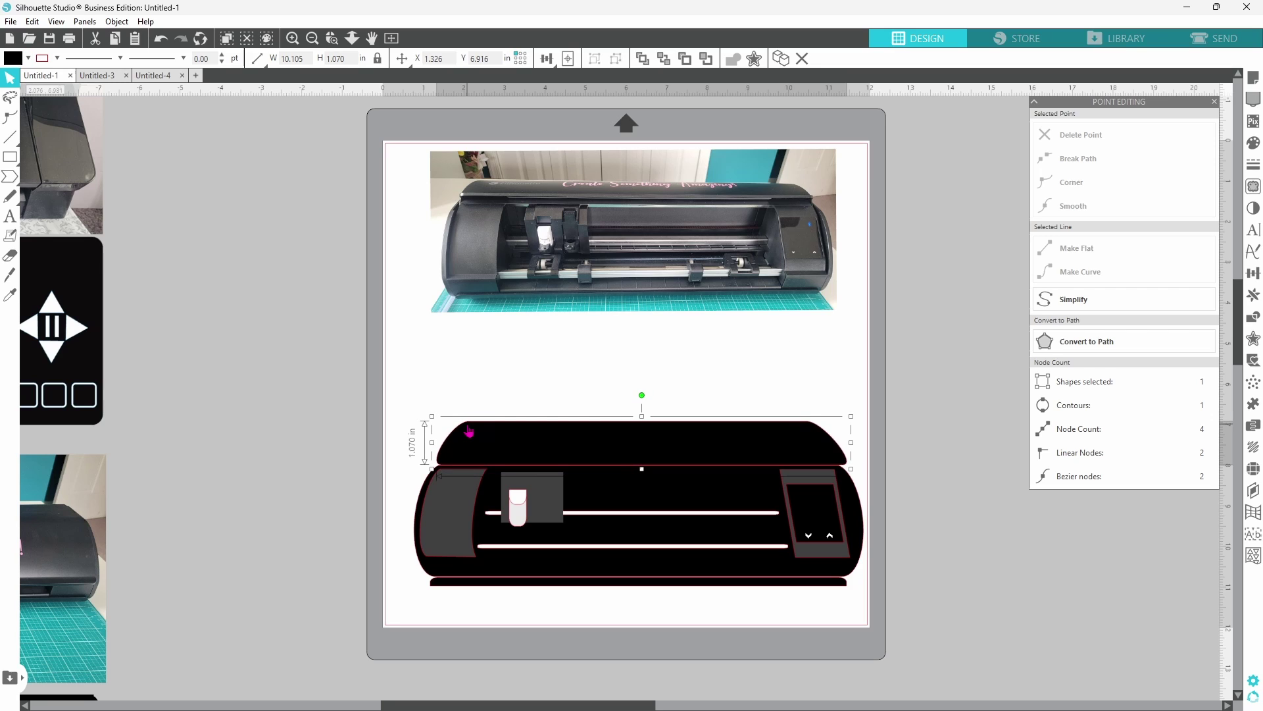
key(Right)
key(Right)
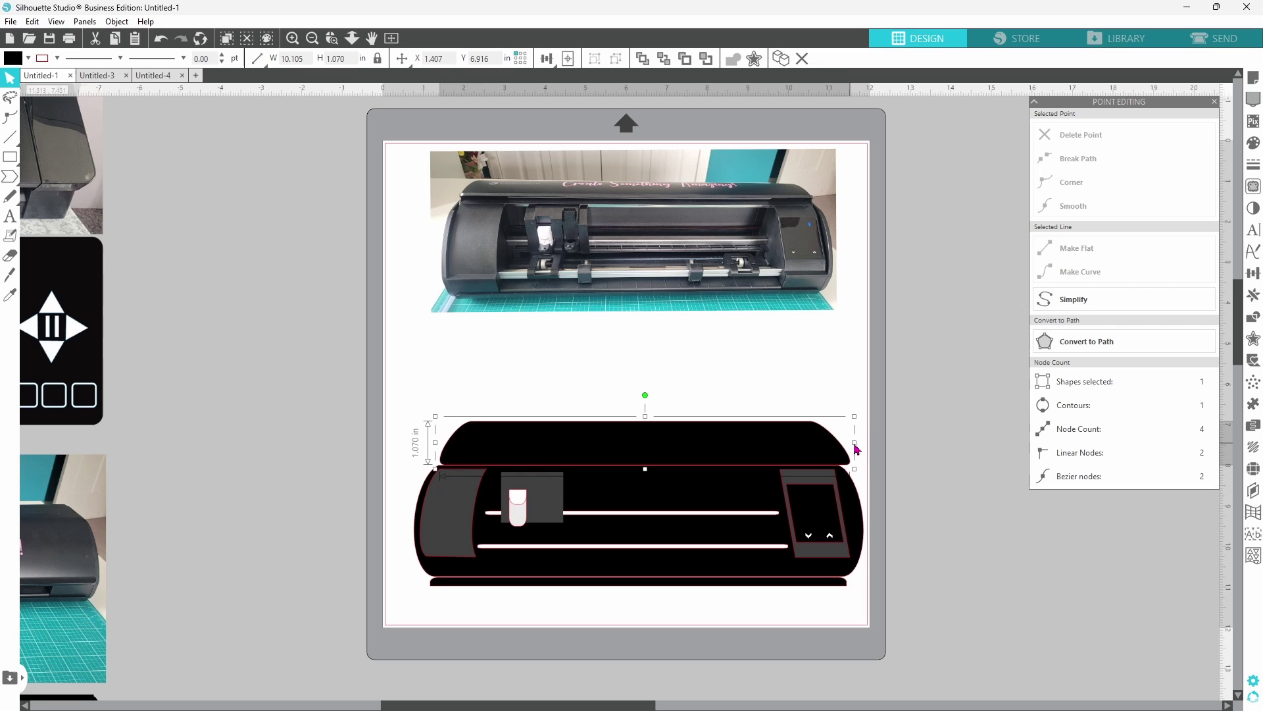
drag(857, 449, 843, 450)
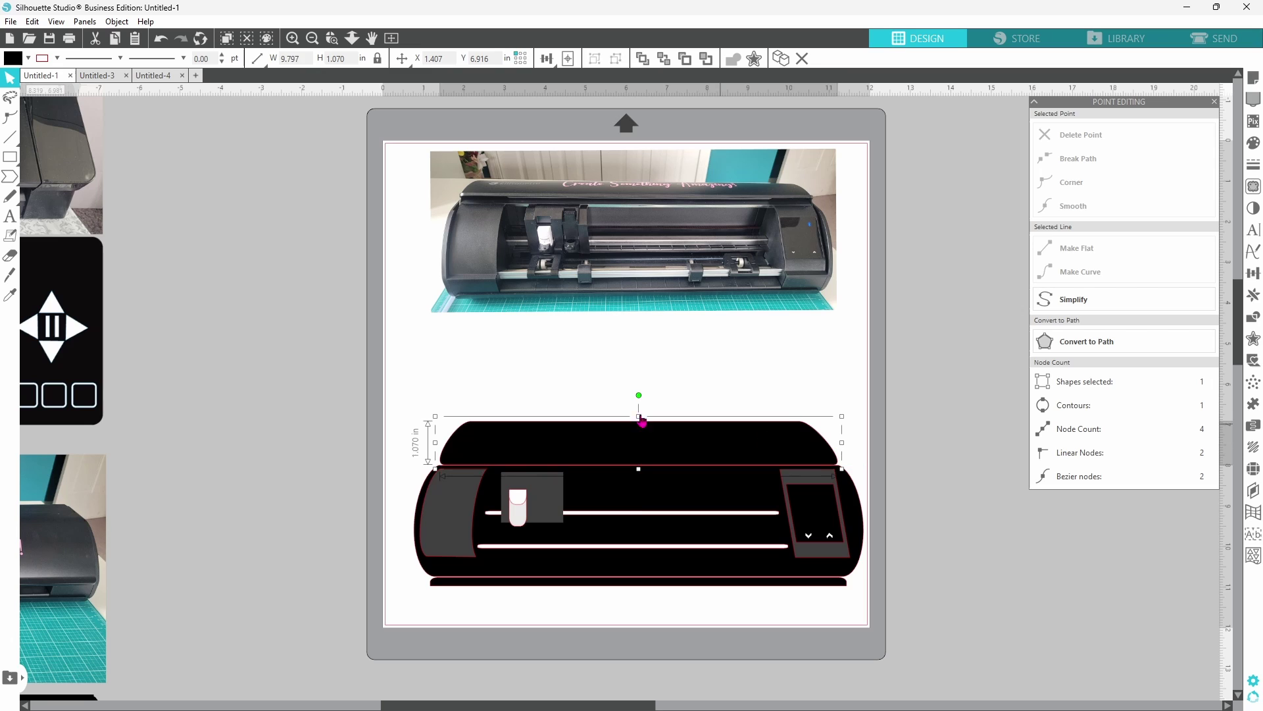
click(417, 404)
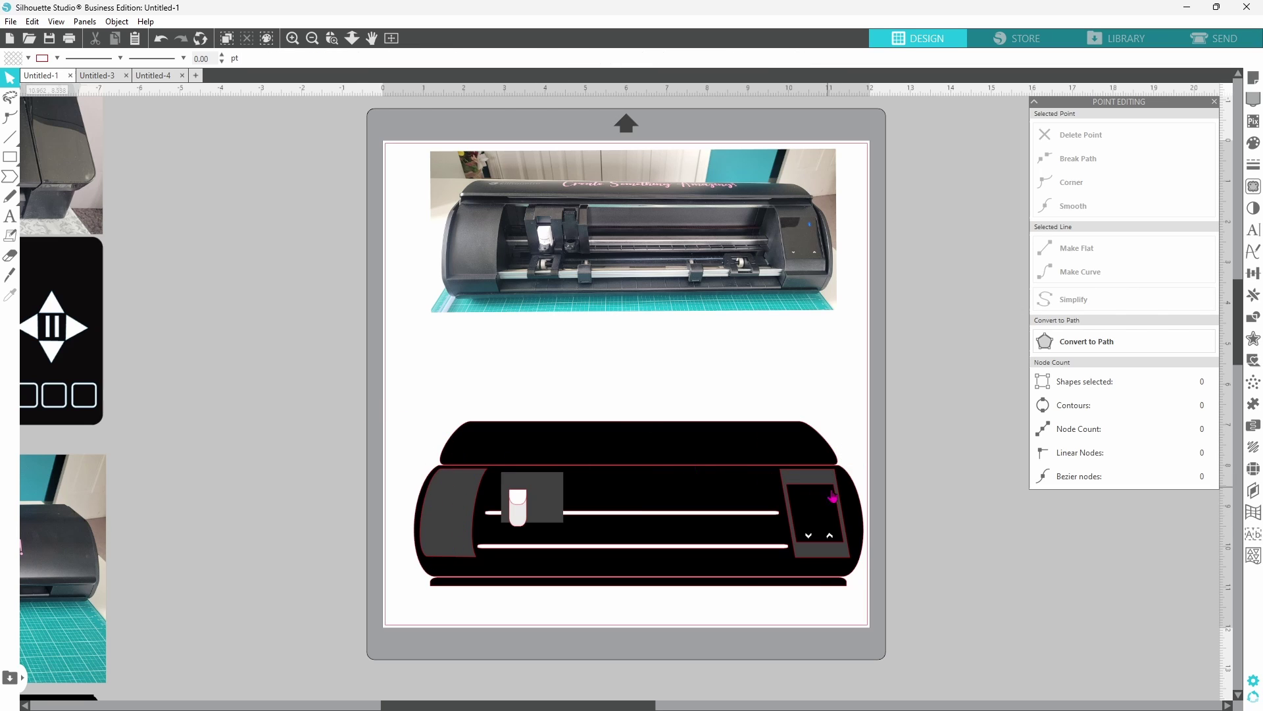
Select all the machine pieces and group them.
mouse_move(421, 387)
mouse_down()
mouse_move(810, 601)
mouse_move(887, 613)
mouse_up()
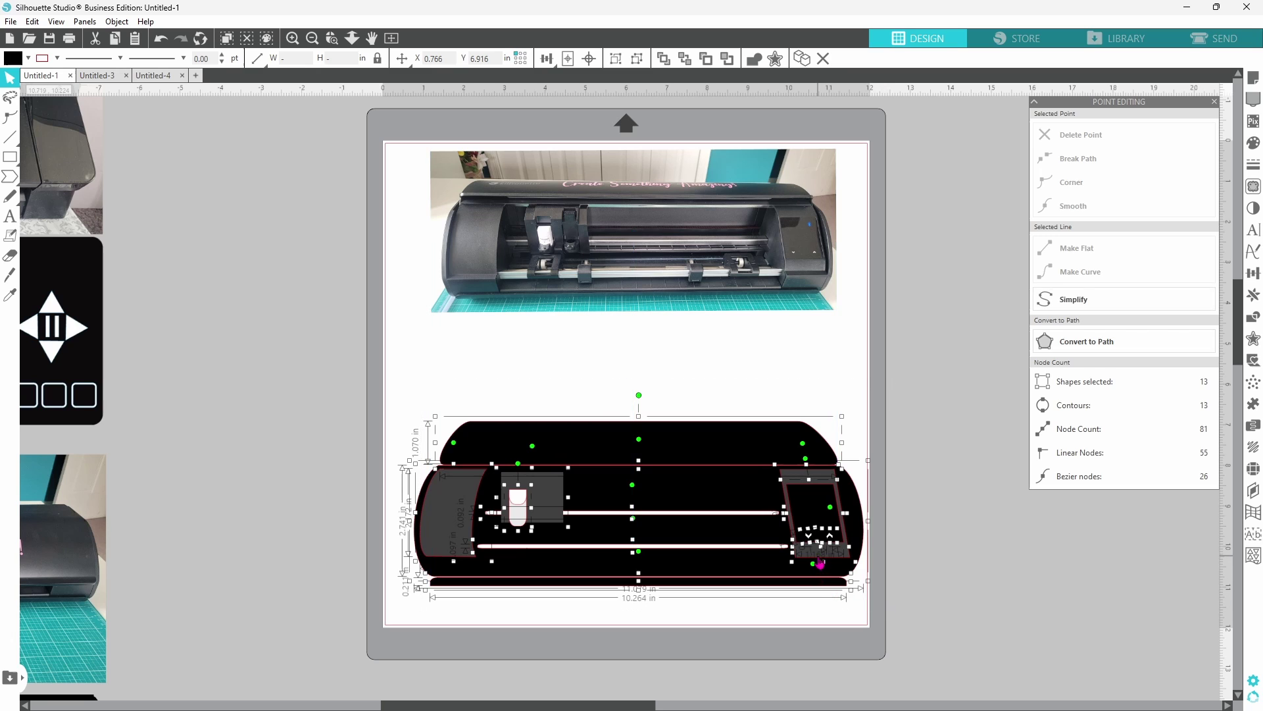
right_click(818, 564)
click(853, 390)
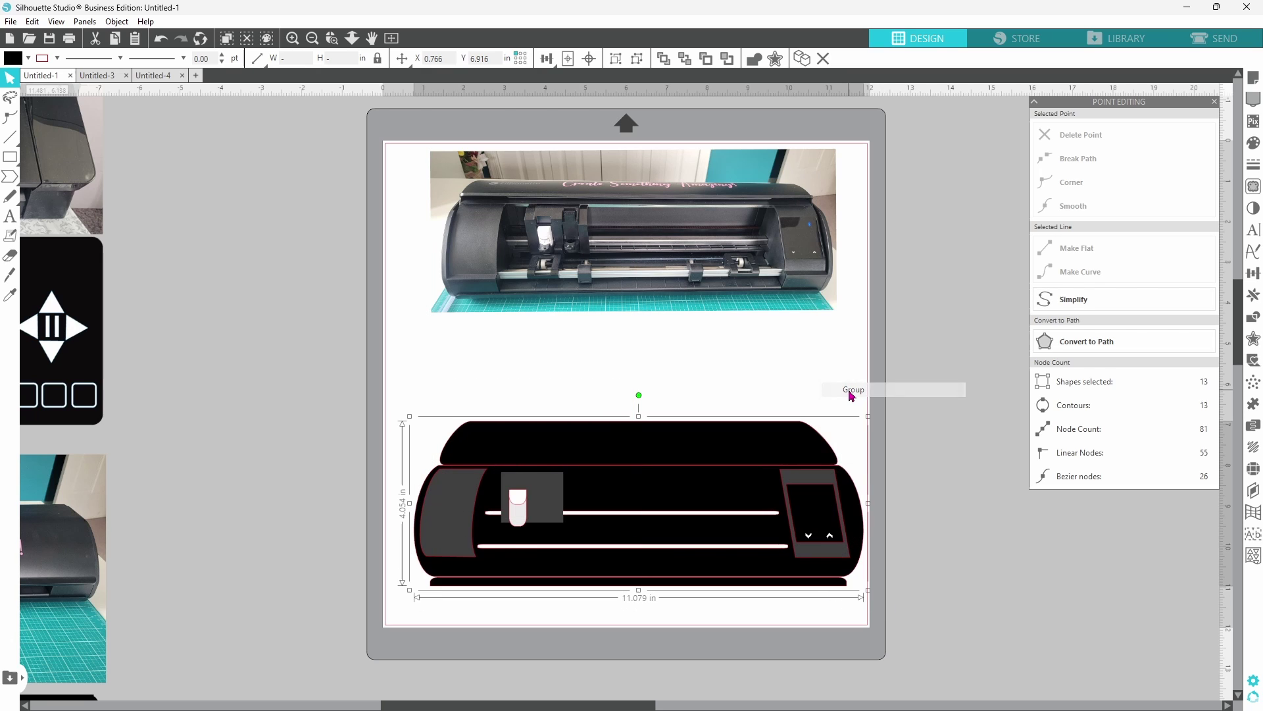
Move the machine group up and make a rounded rectangle path with a 0.235 in internal offset.
drag(829, 531, 827, 452)
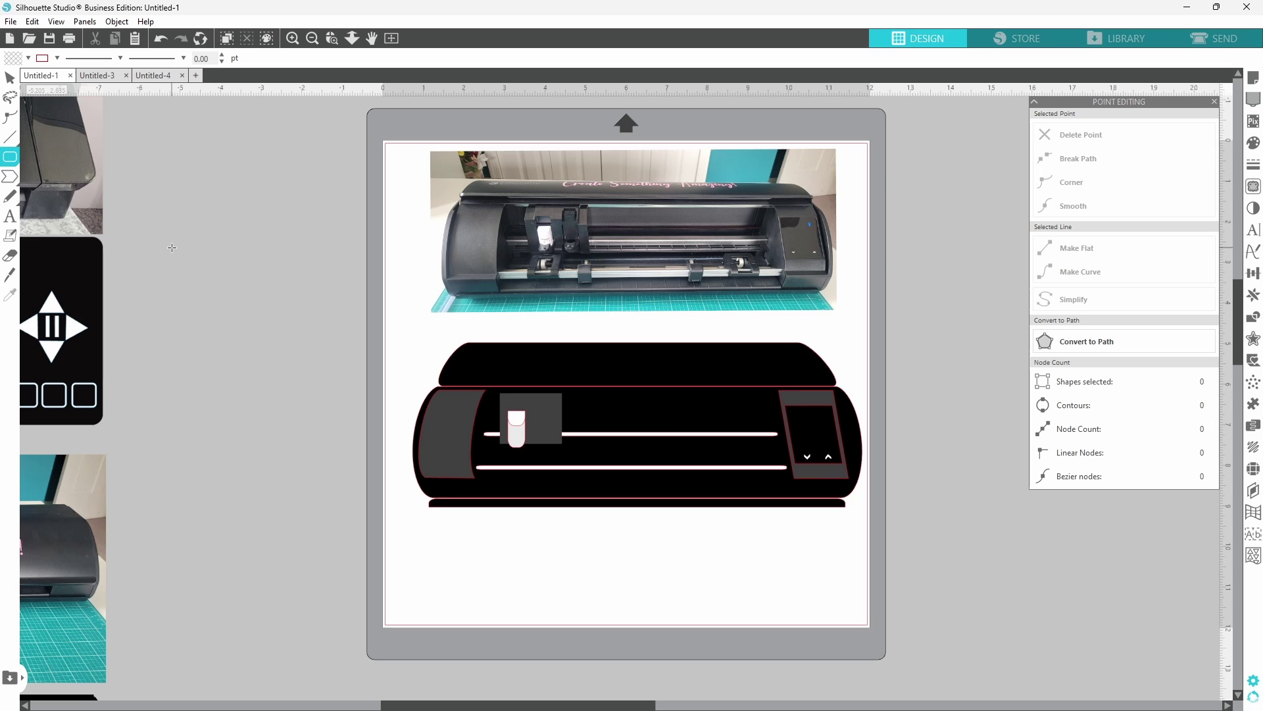
drag(171, 247, 223, 319)
right_click(221, 317)
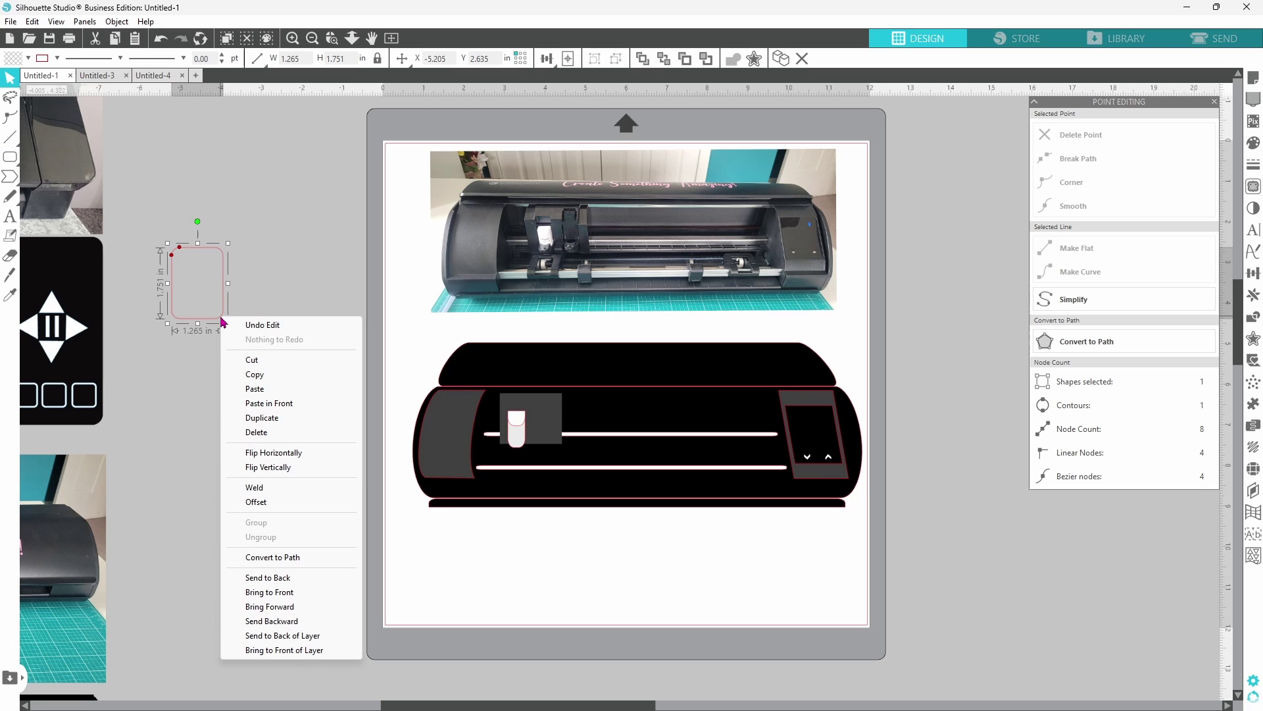
click(267, 556)
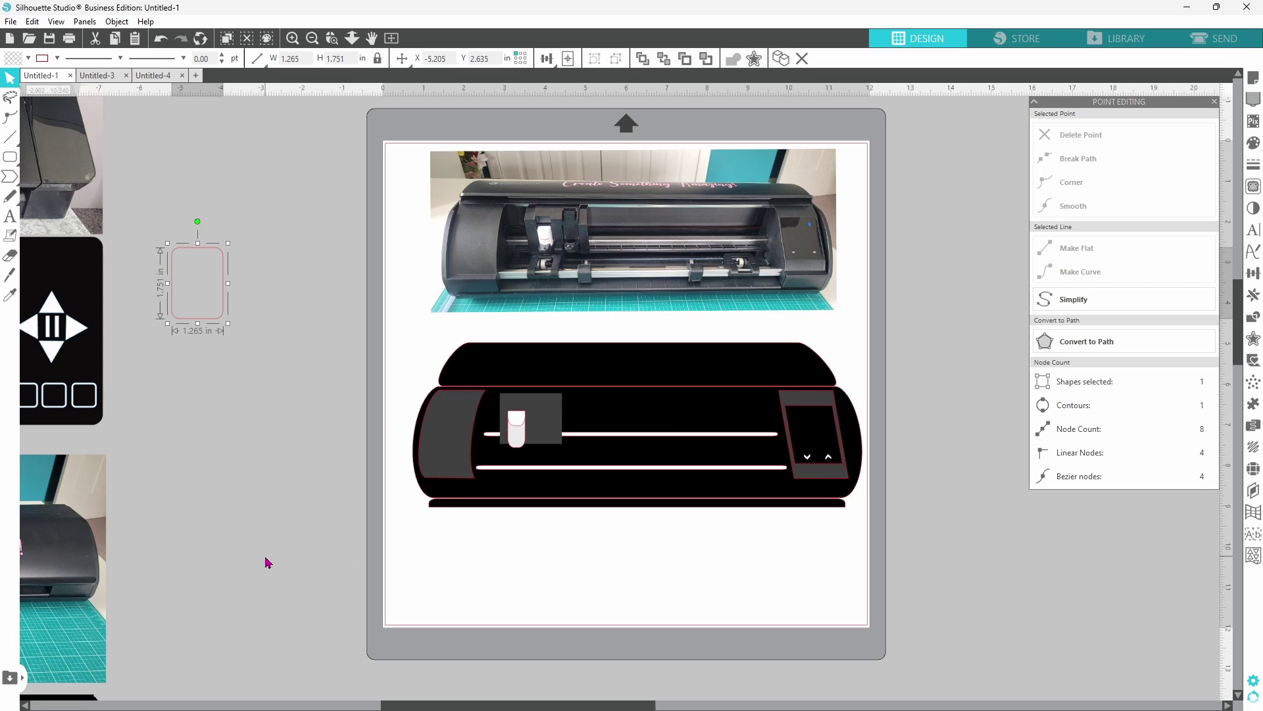
click(1254, 342)
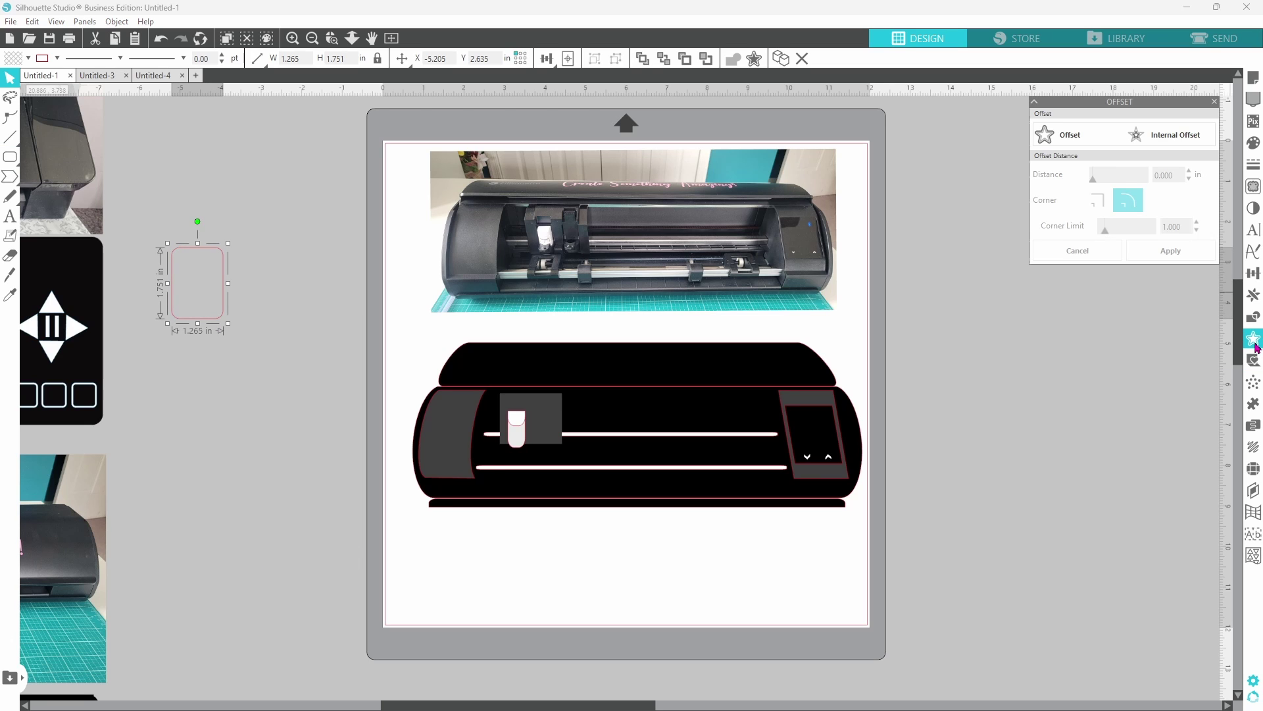
click(1175, 136)
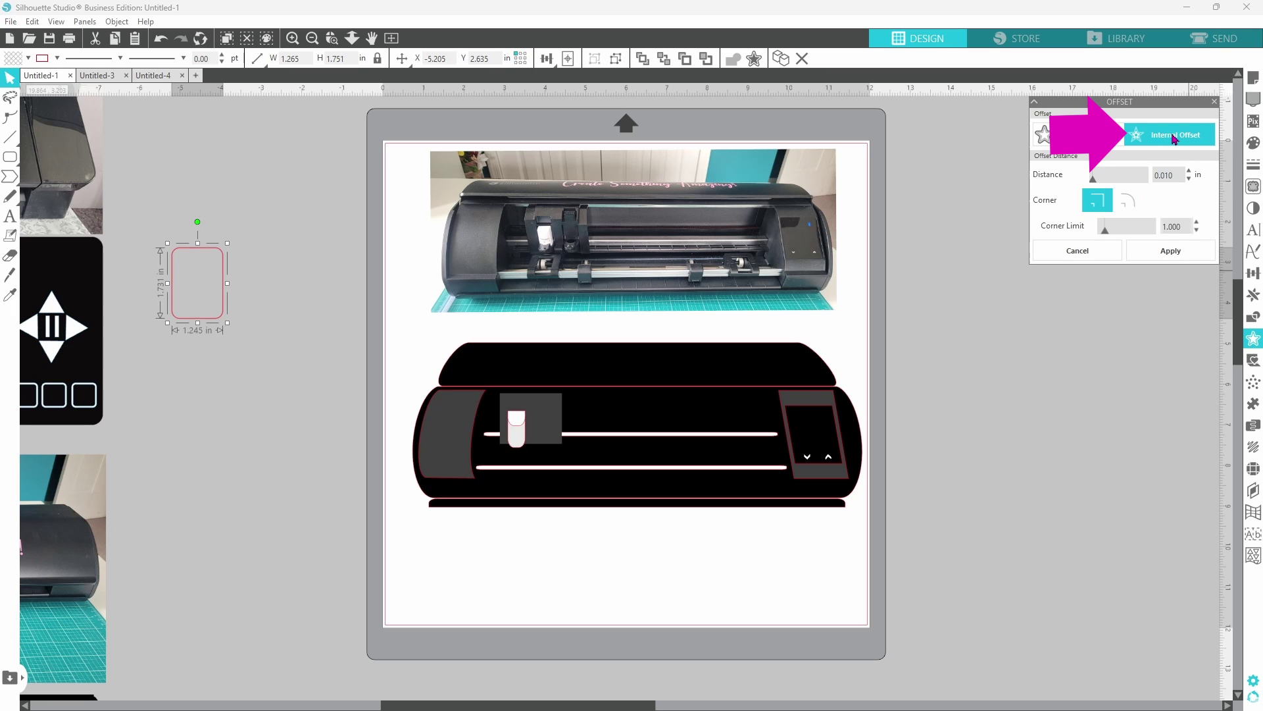
click(1189, 173)
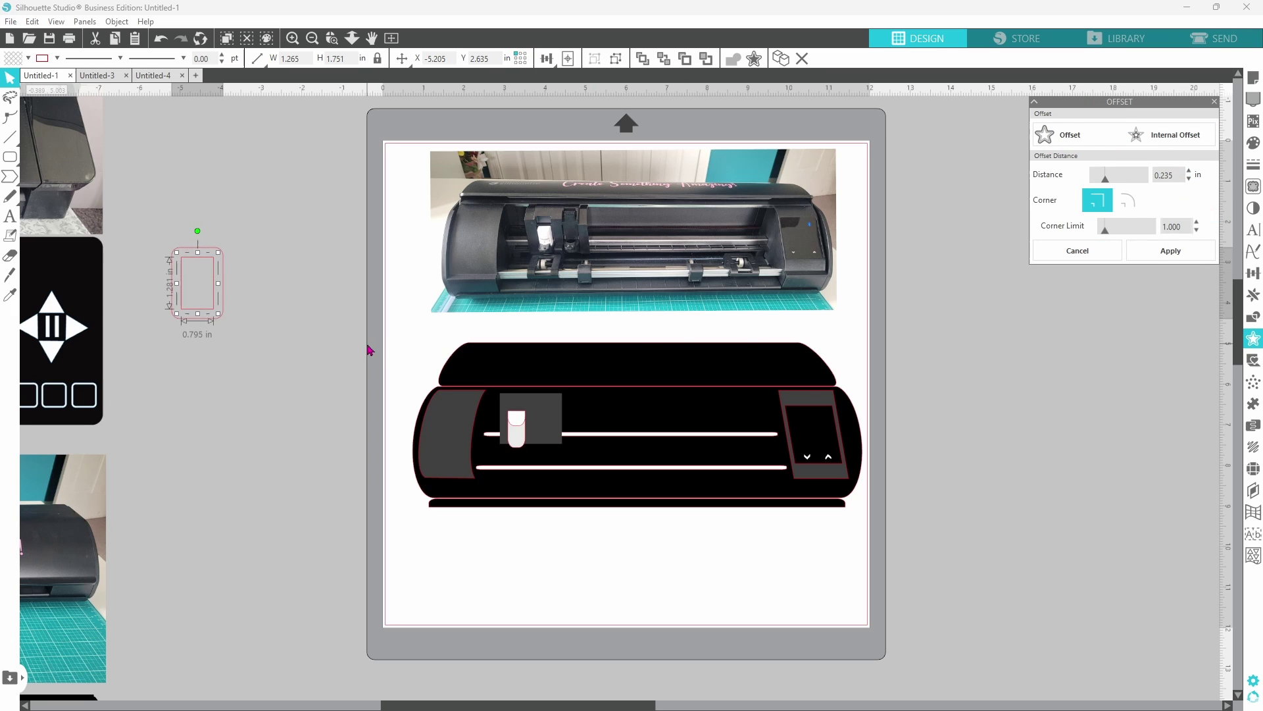
Combine both outlines into a compound frame, fill it dark grey, and place a duplicate beside it.
drag(159, 234, 230, 326)
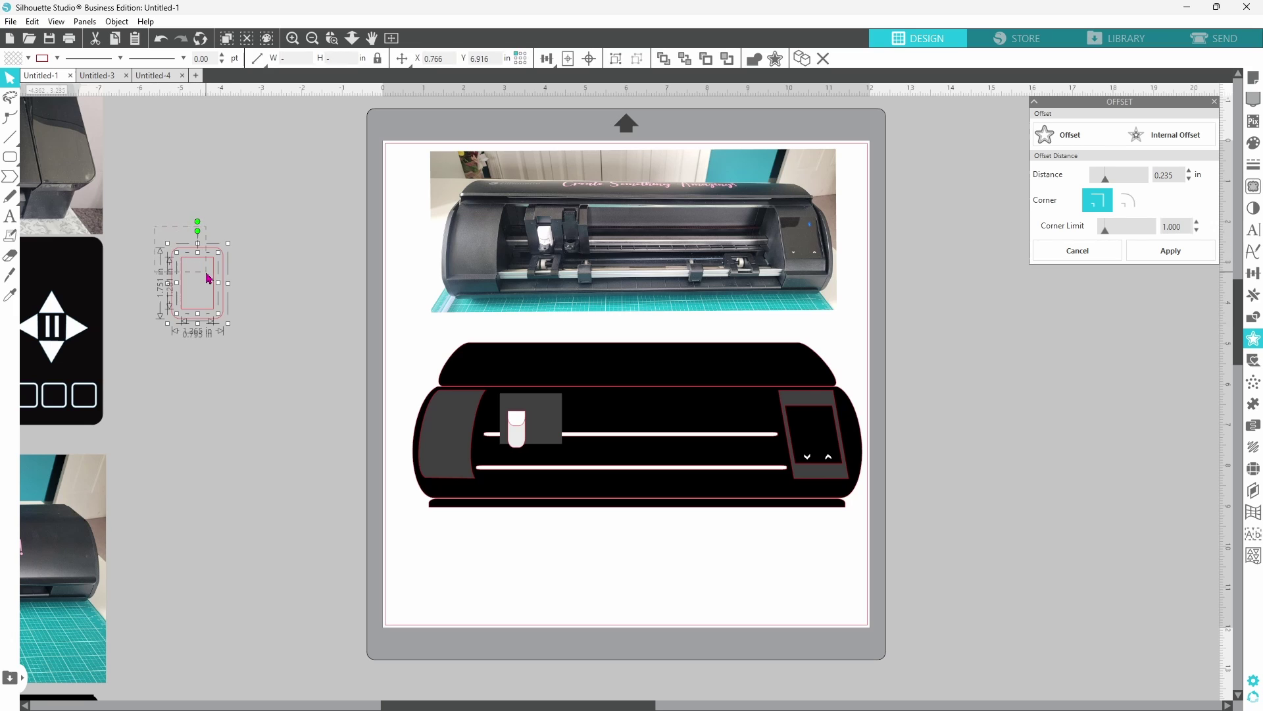
right_click(220, 282)
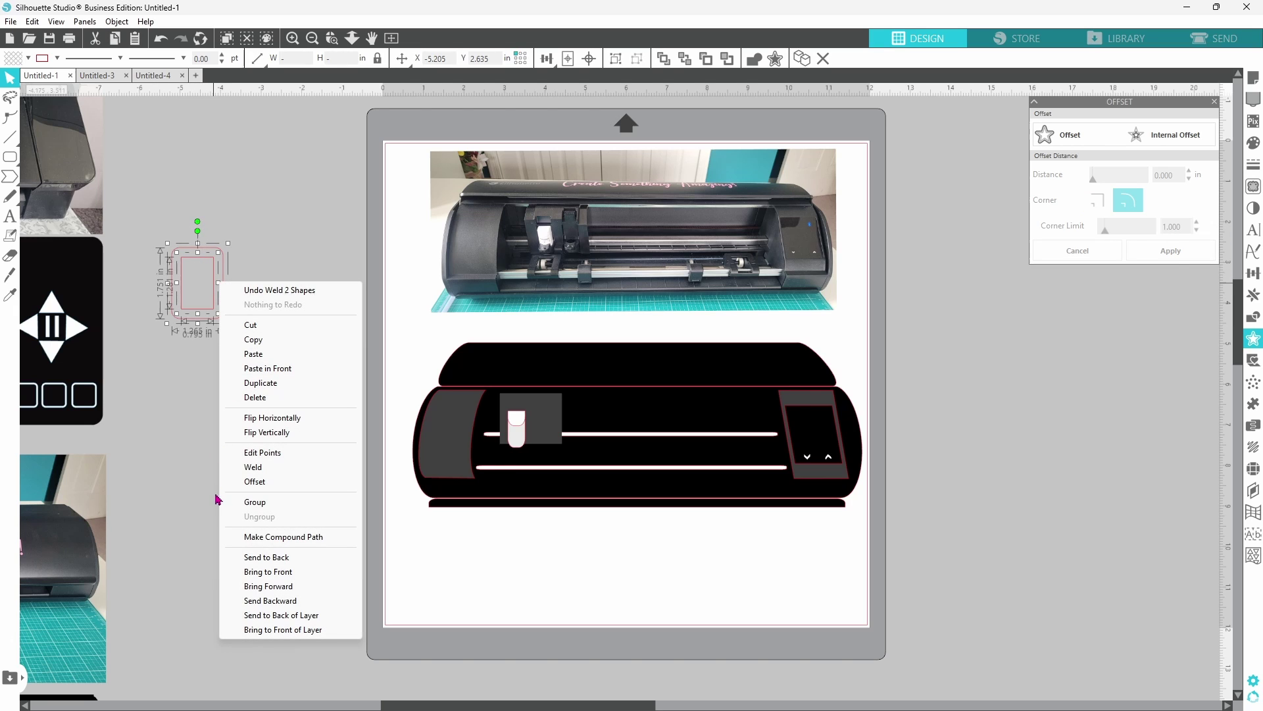
click(264, 537)
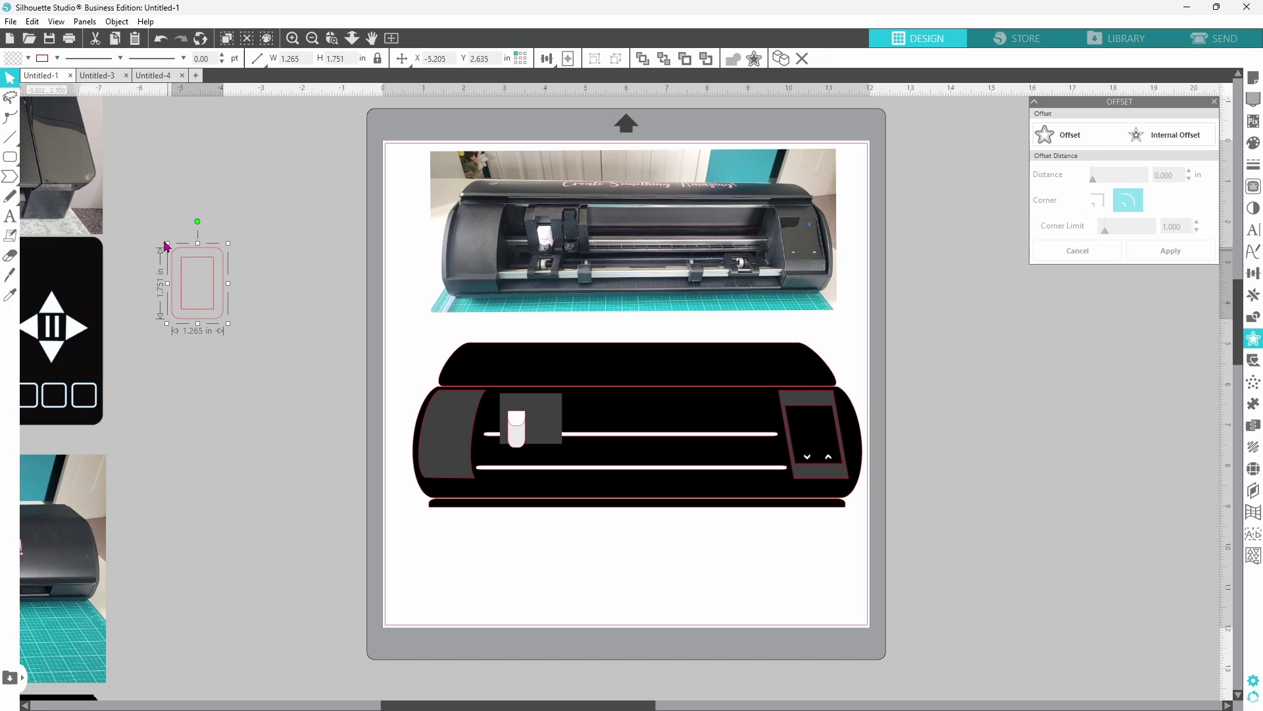
click(28, 58)
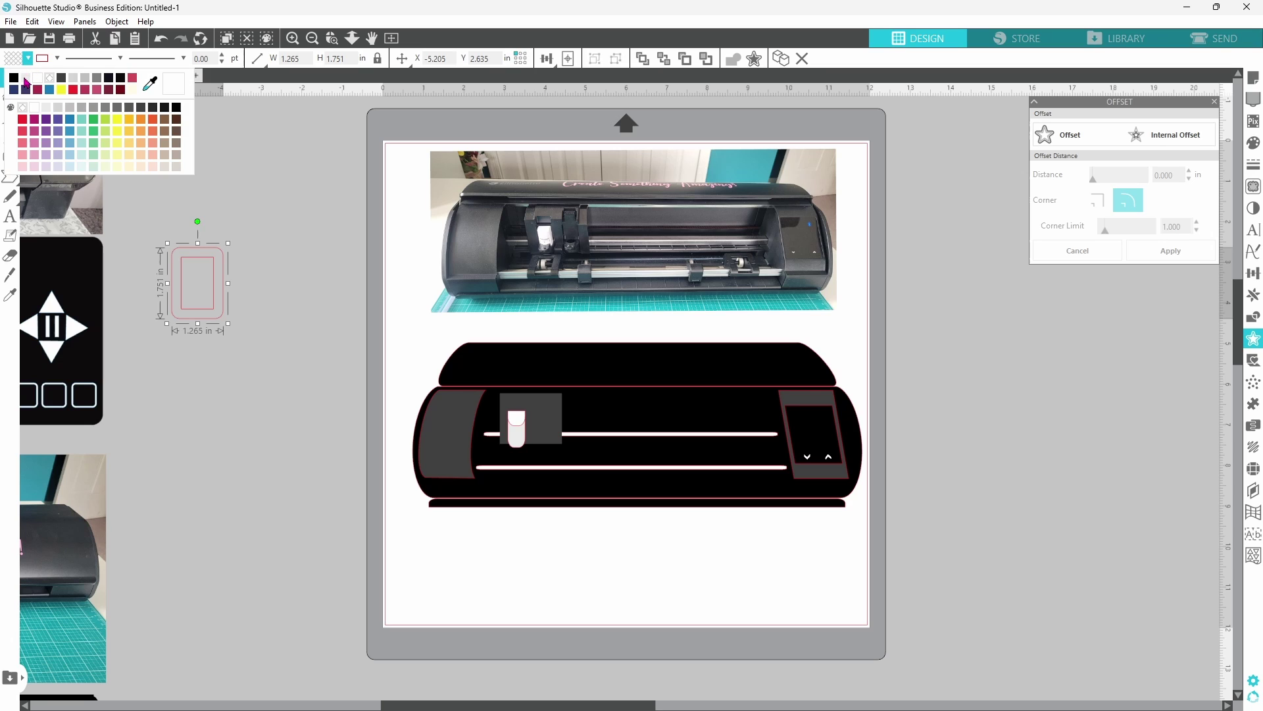
click(62, 78)
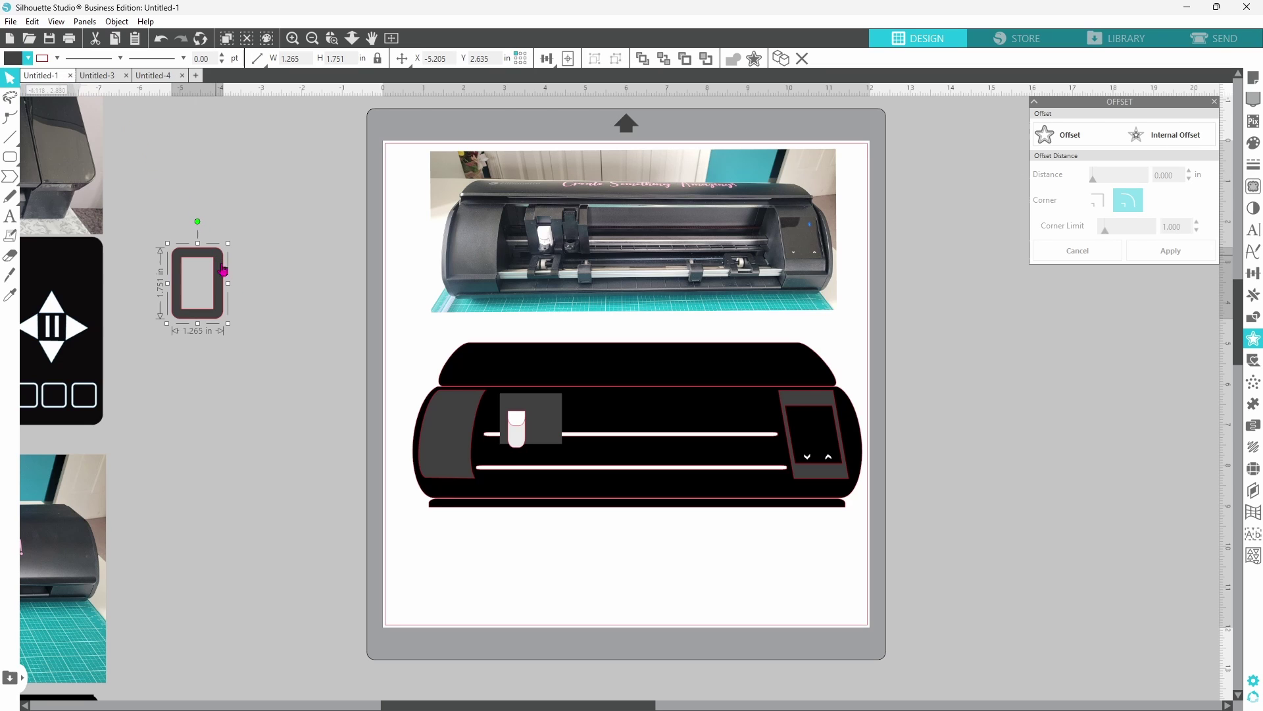
key(ctrl+d)
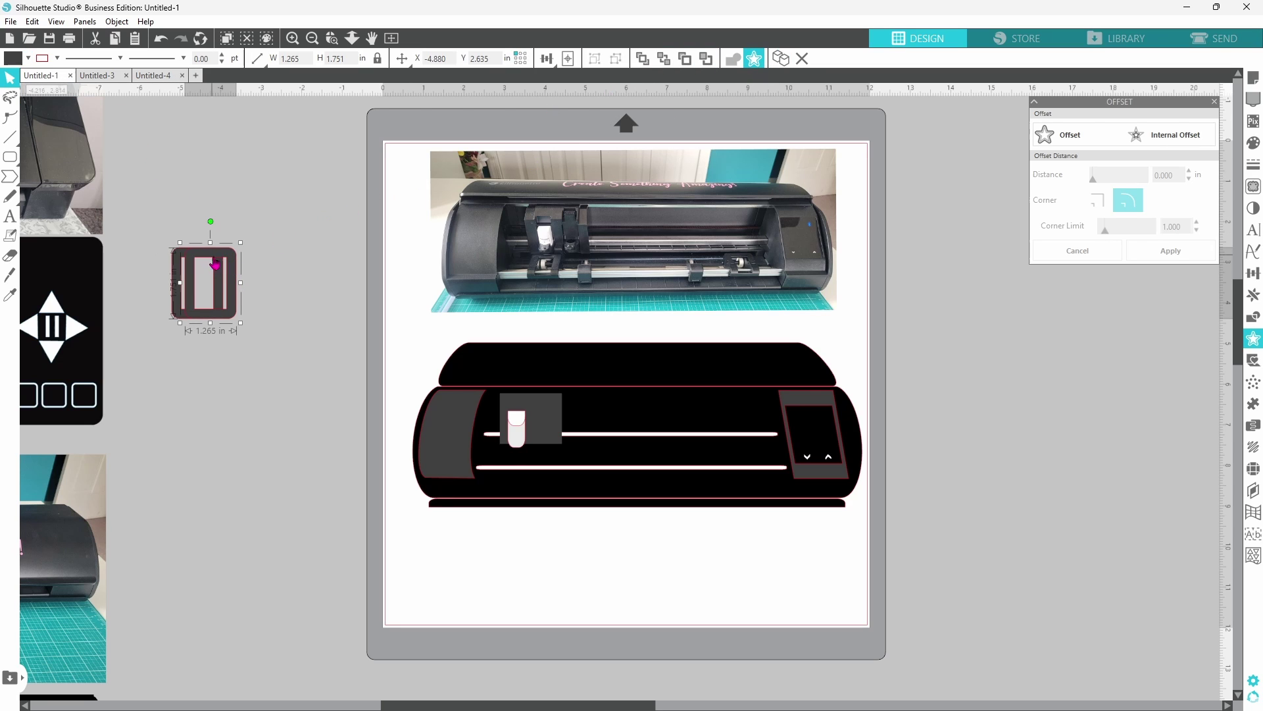
drag(229, 282, 292, 285)
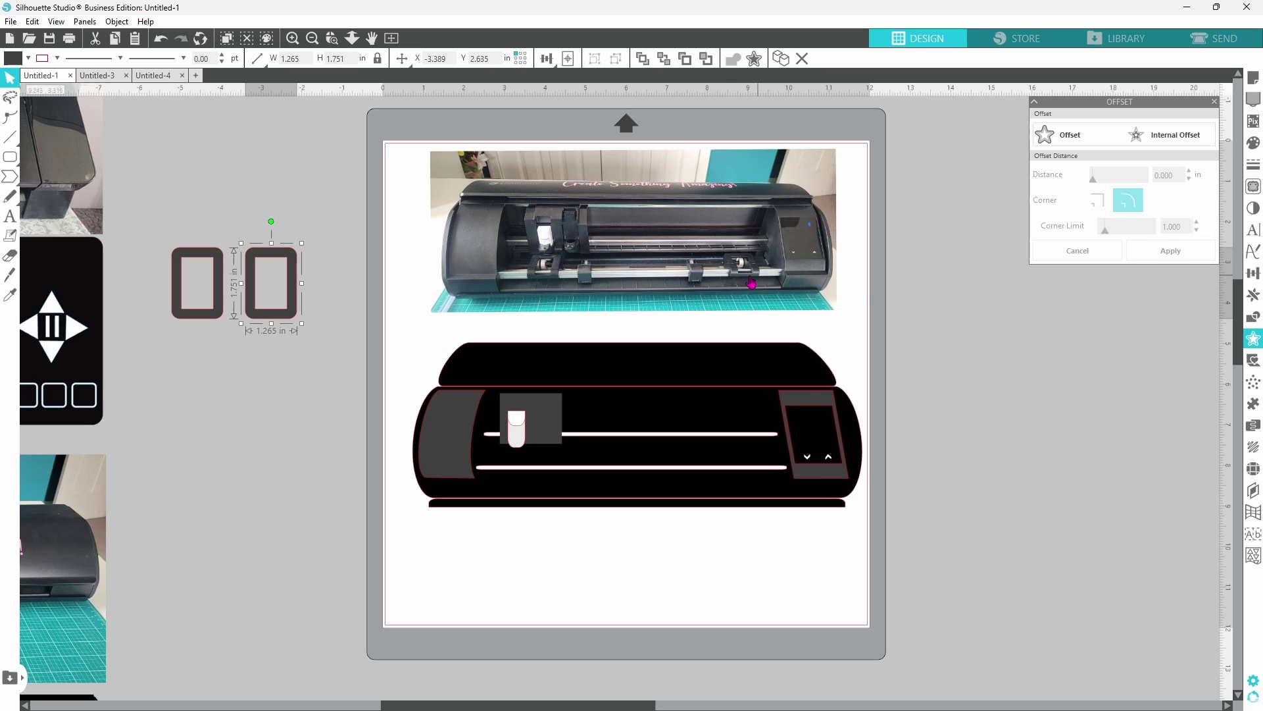
Move both frames onto the machine's bottom rail and shrink them to about a third.
click(218, 265)
shift+click(255, 287)
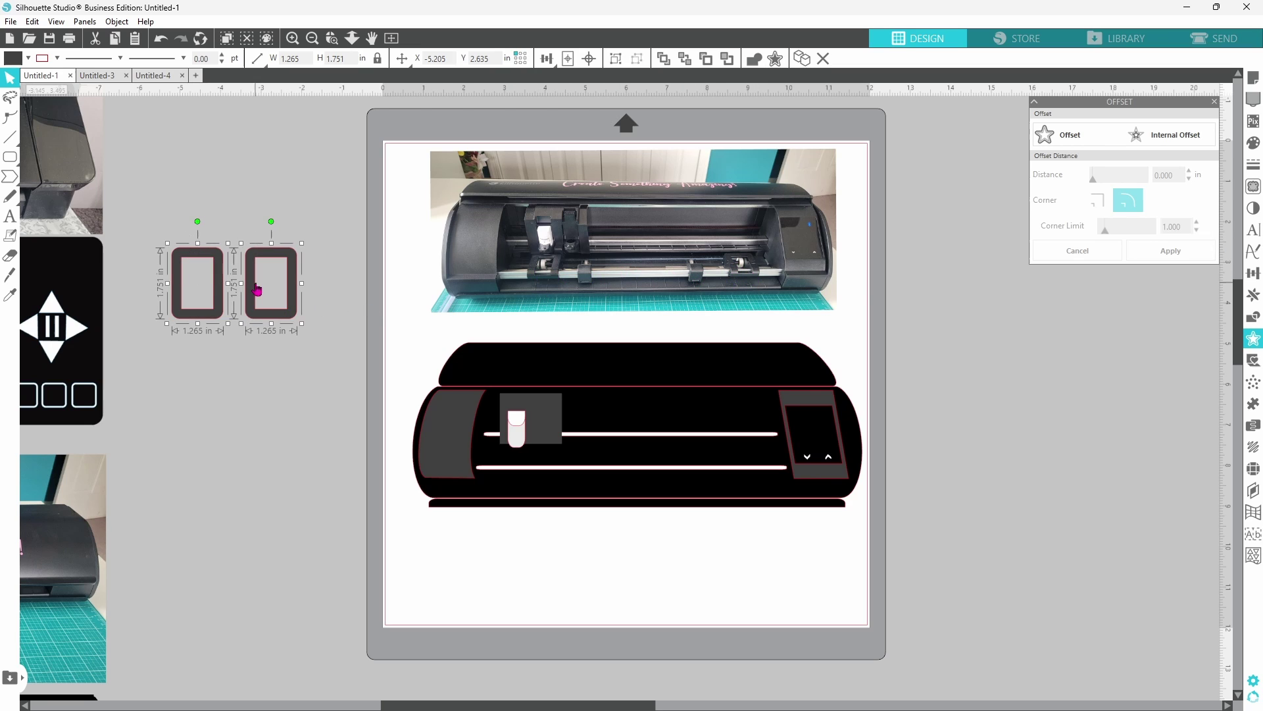
mouse_move(253, 288)
mouse_down()
mouse_move(556, 490)
mouse_move(606, 492)
mouse_up()
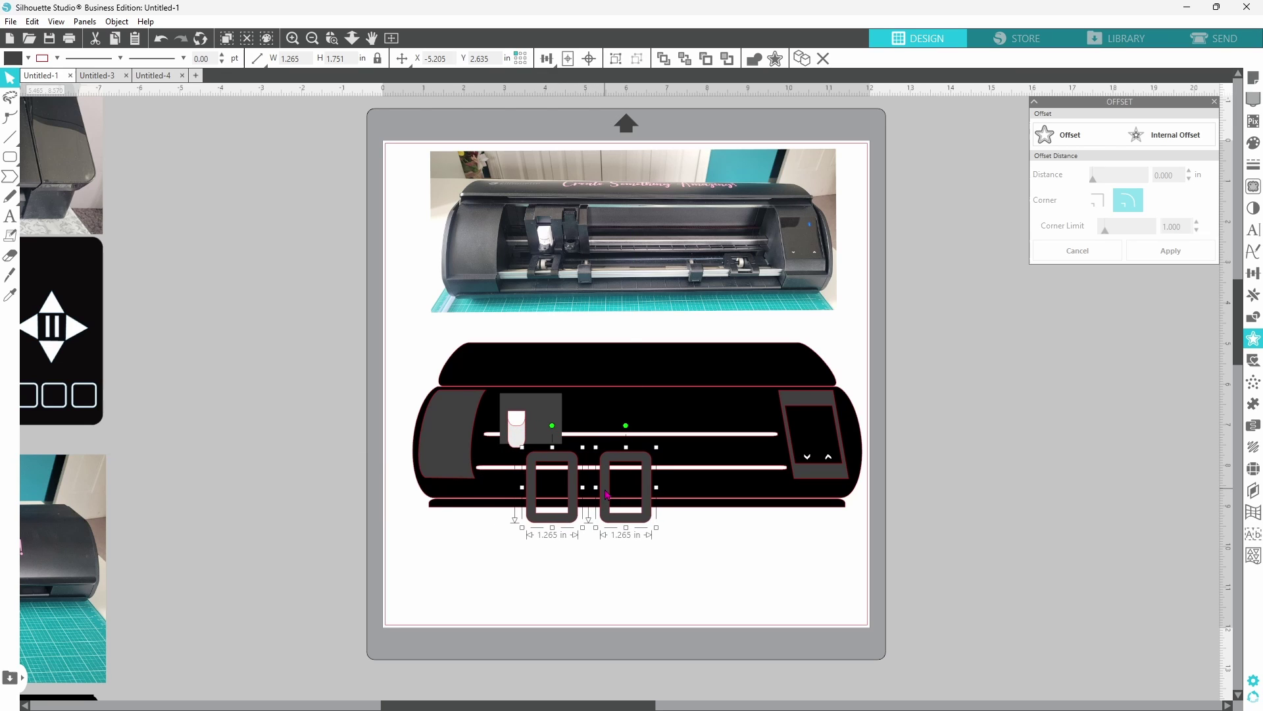
drag(656, 527, 775, 480)
Shear the left bracket by 10 and the right by -10, then nudge the right one left.
click(1253, 274)
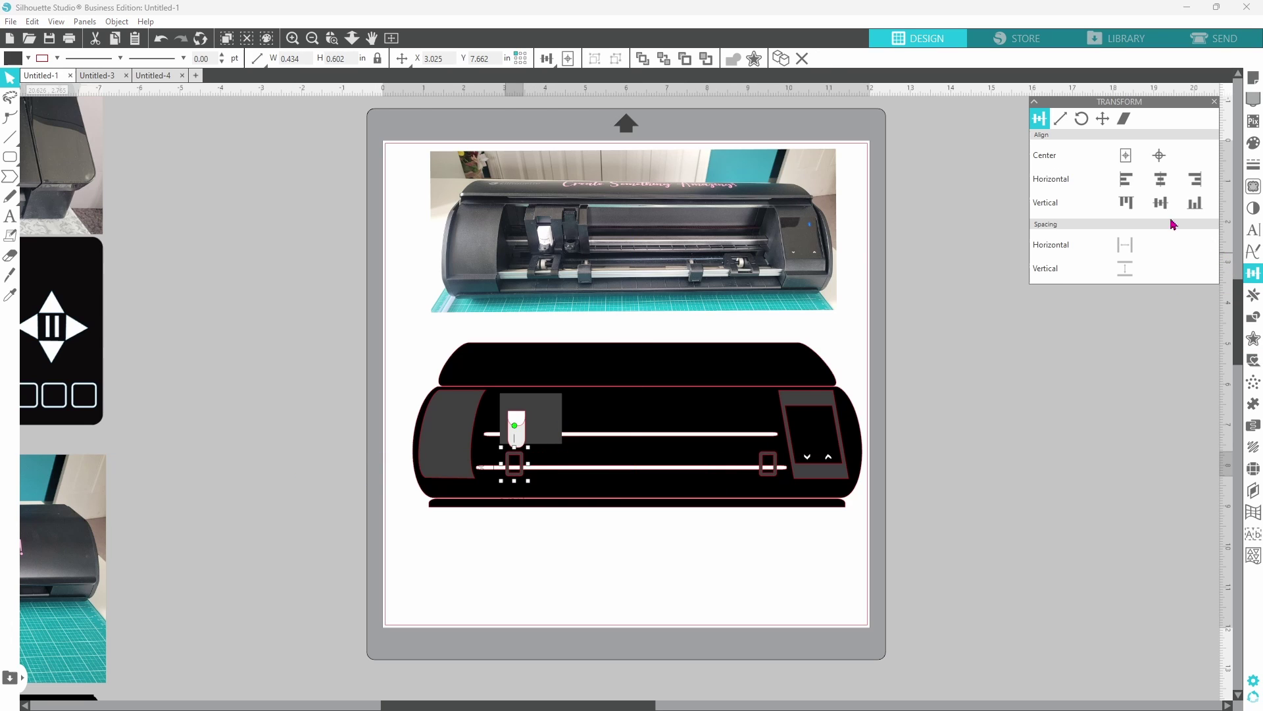
click(1124, 120)
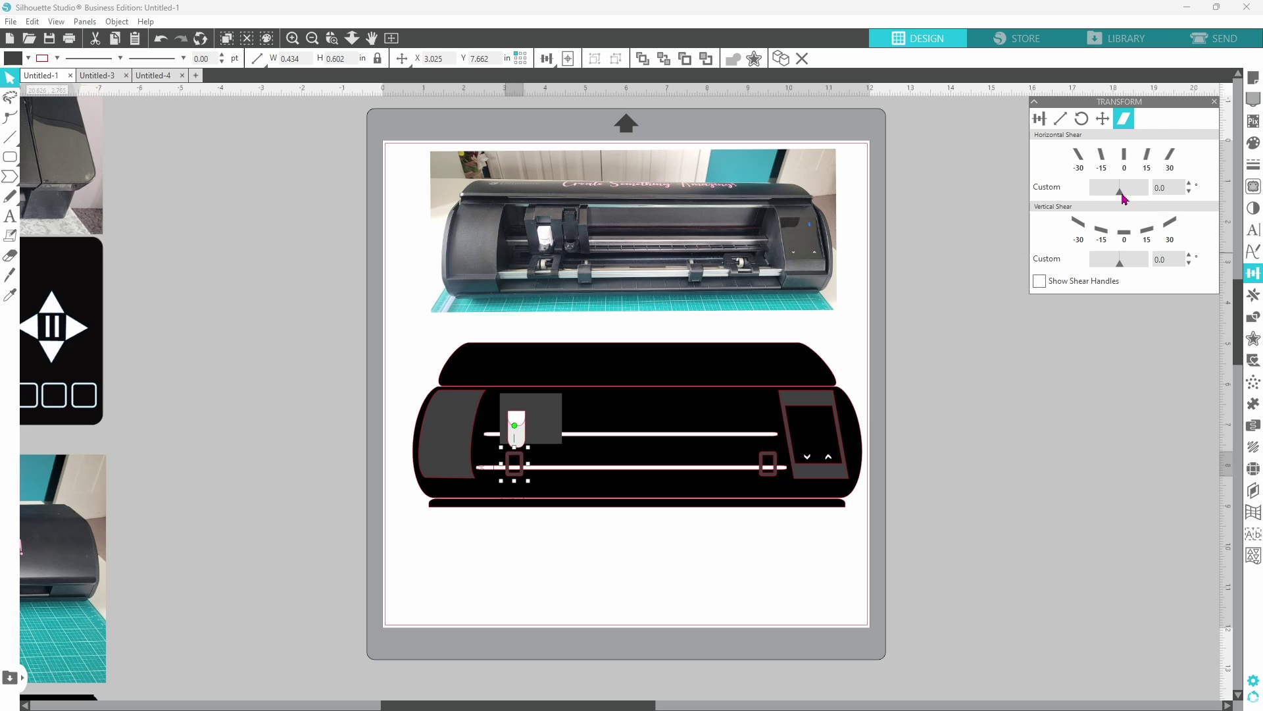
click(1124, 196)
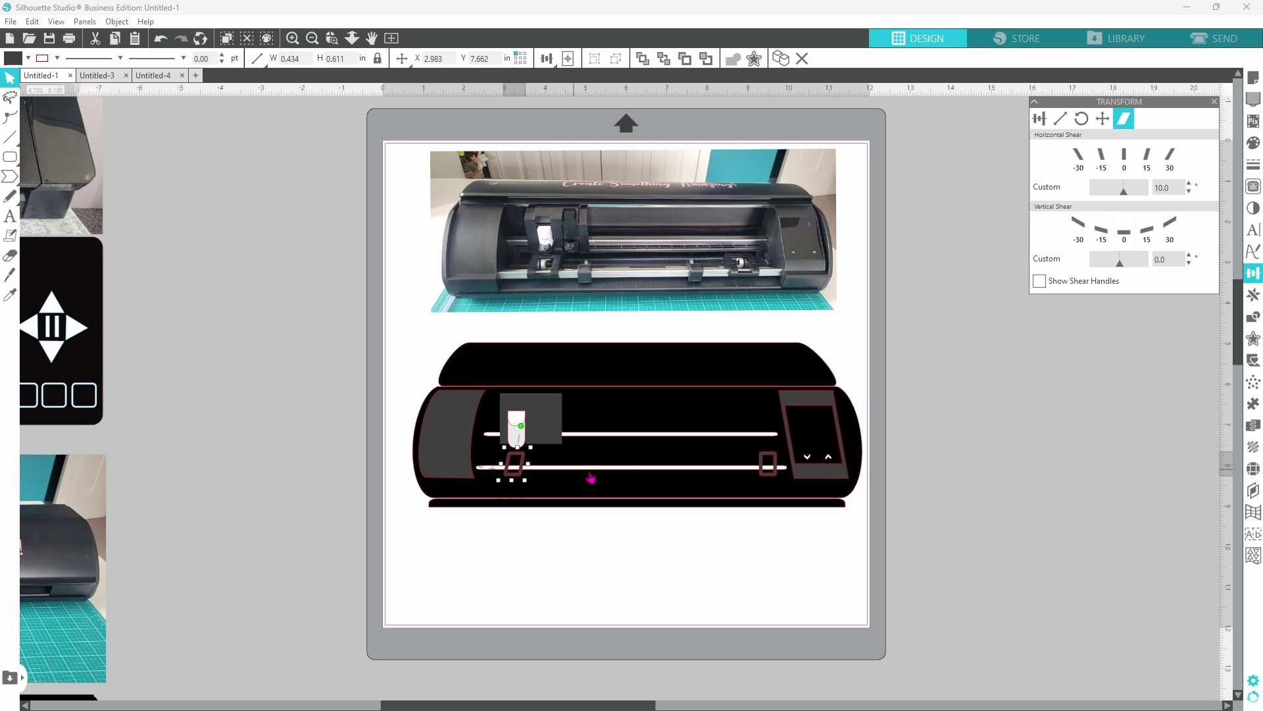
click(769, 479)
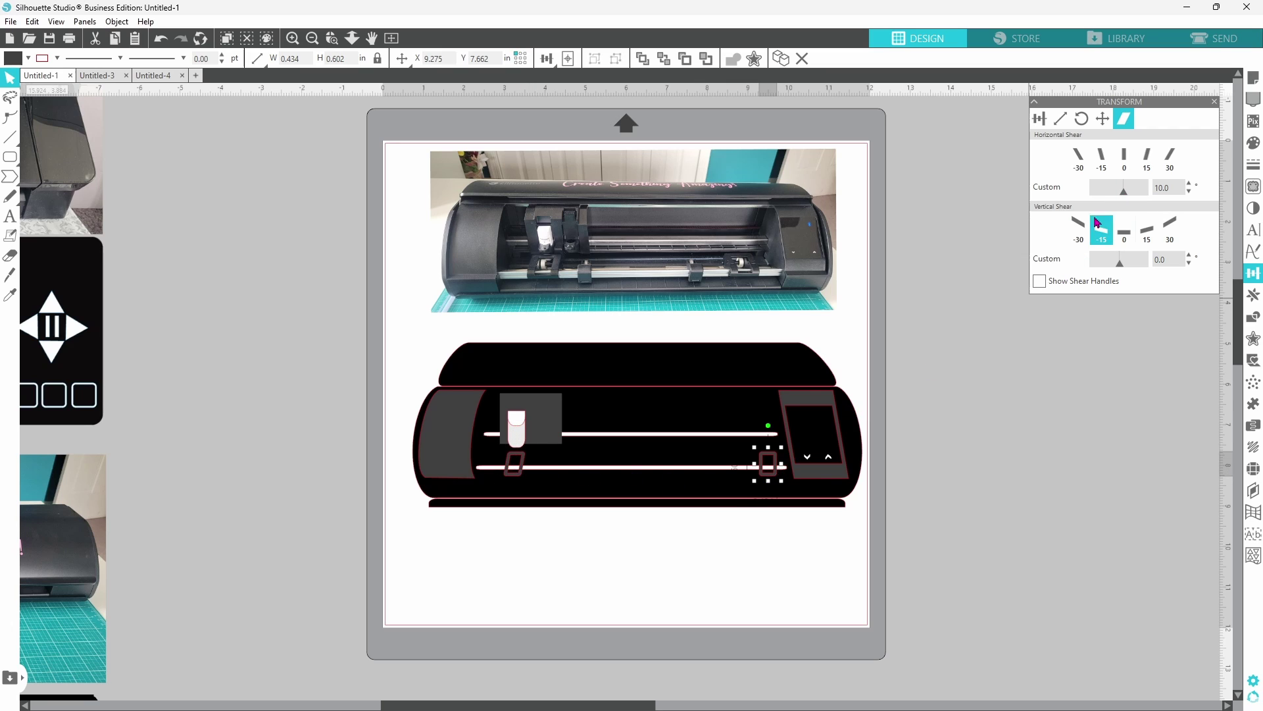
click(1125, 196)
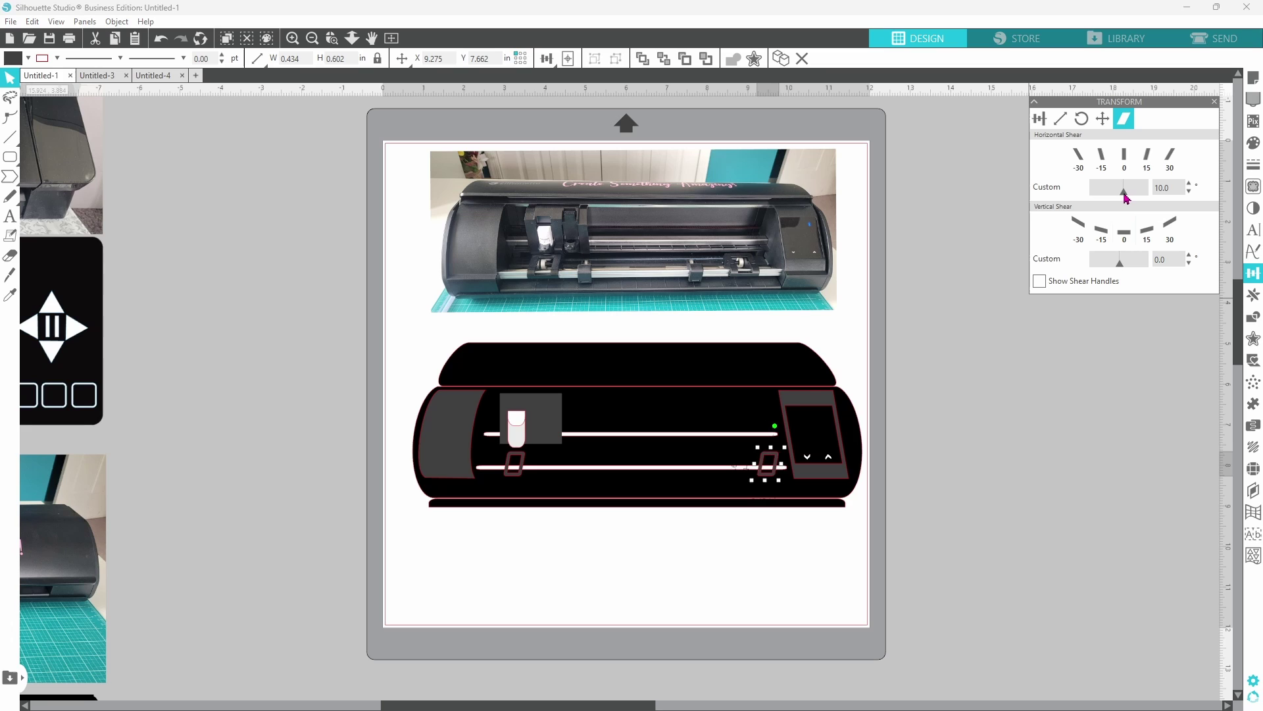
drag(1125, 195, 1114, 194)
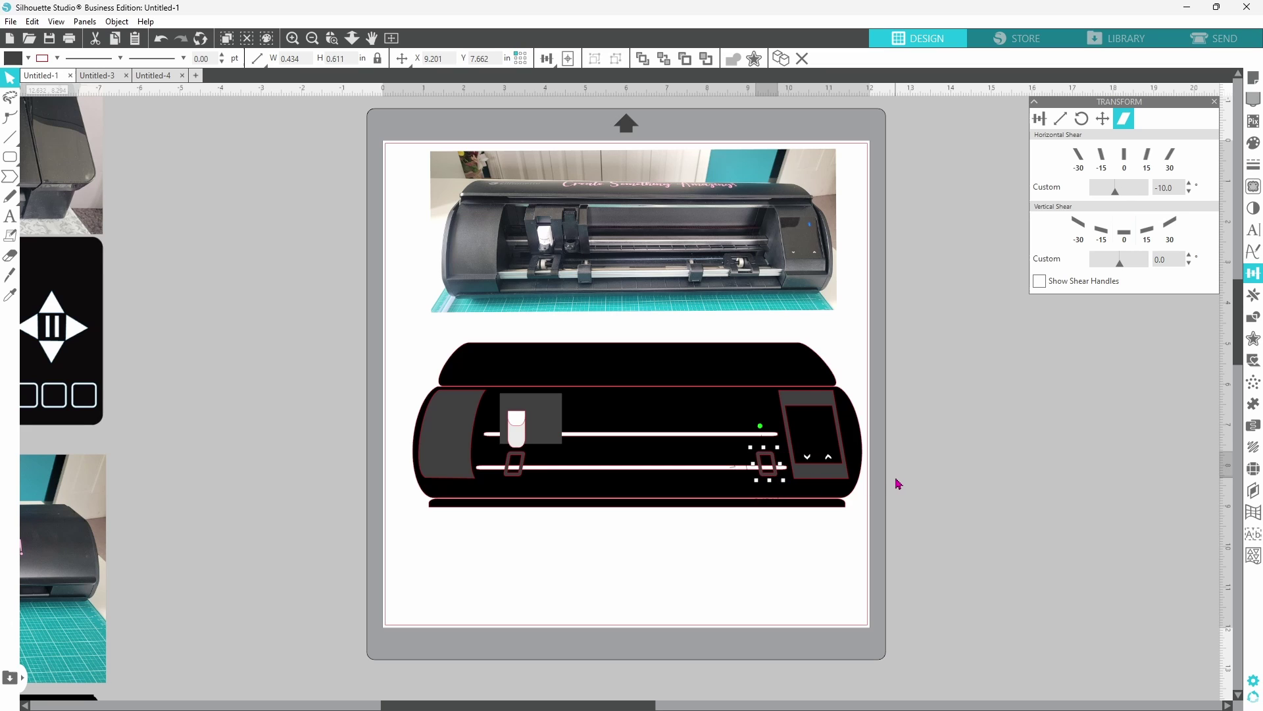
key(Left)
key(Left)
key(Left)
key(Left)
key(Left)
key(Left)
key(Left)
key(Left)
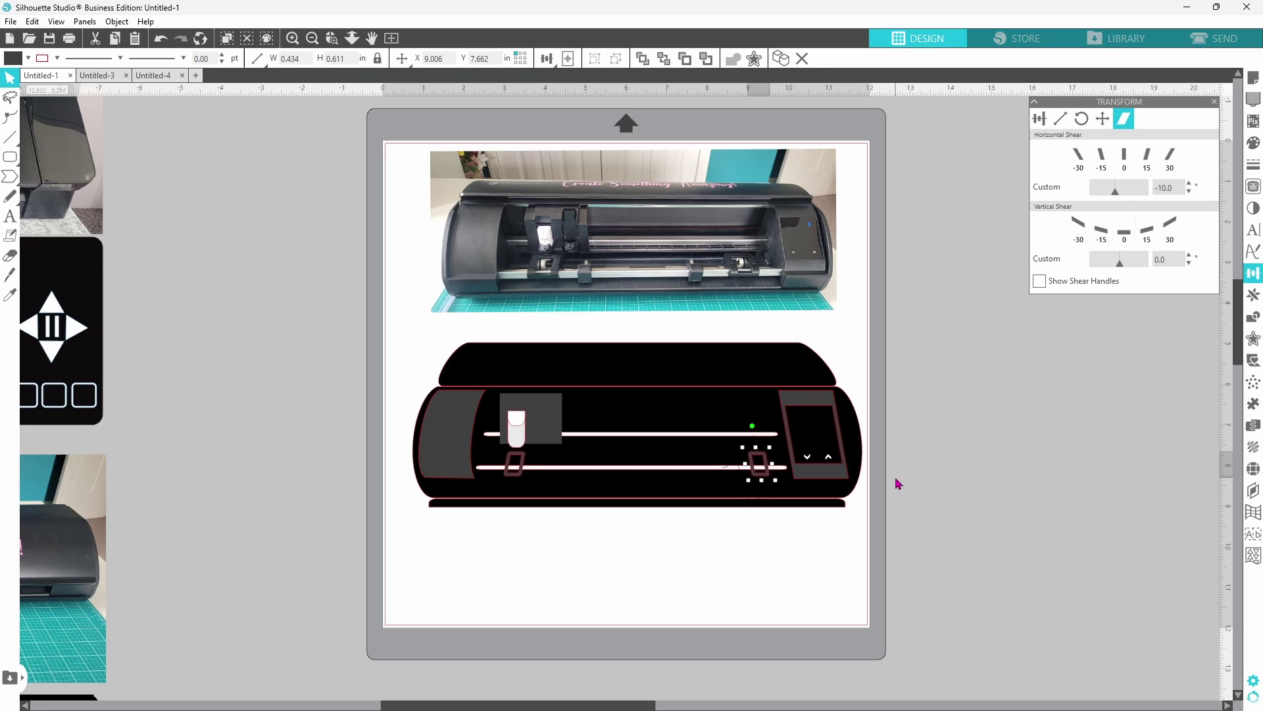
key(Left)
key(Left)
key(Left)
click(898, 483)
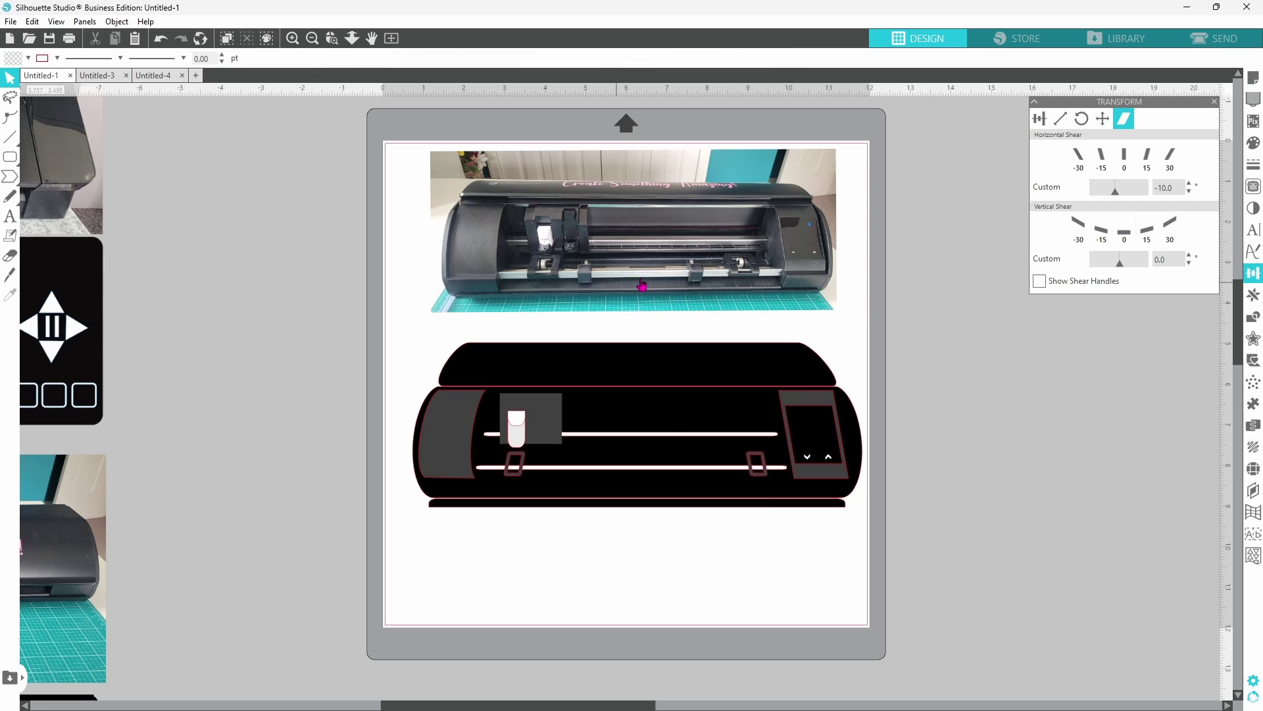
Make a dark grey 0.551 × 0.584 in rounded path and stack a duplicate slightly above it.
click(10, 156)
drag(210, 252, 236, 282)
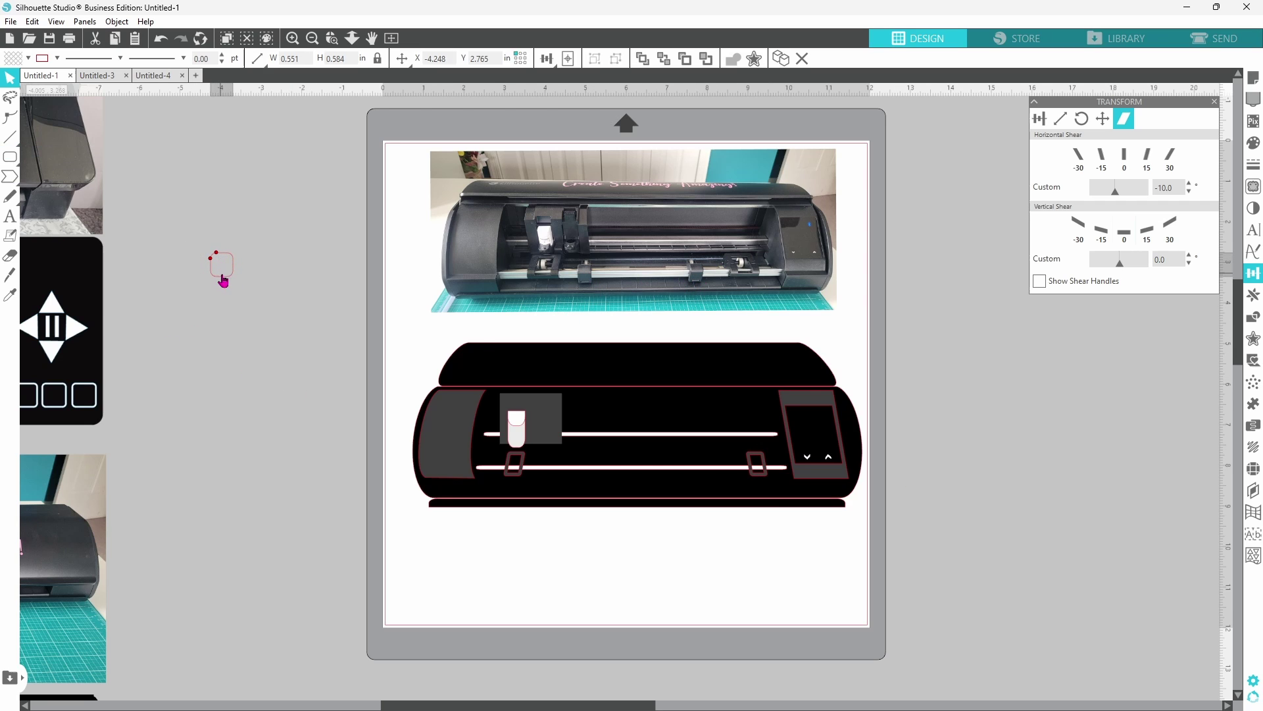
right_click(229, 281)
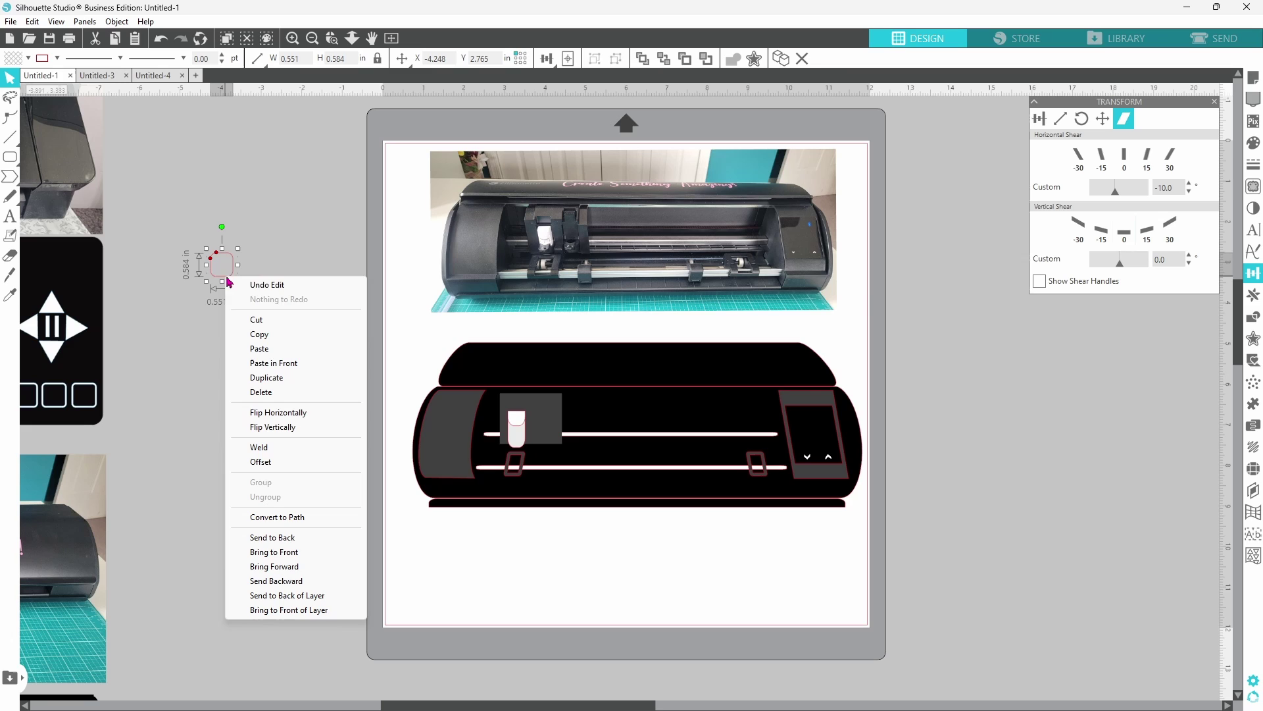
click(283, 517)
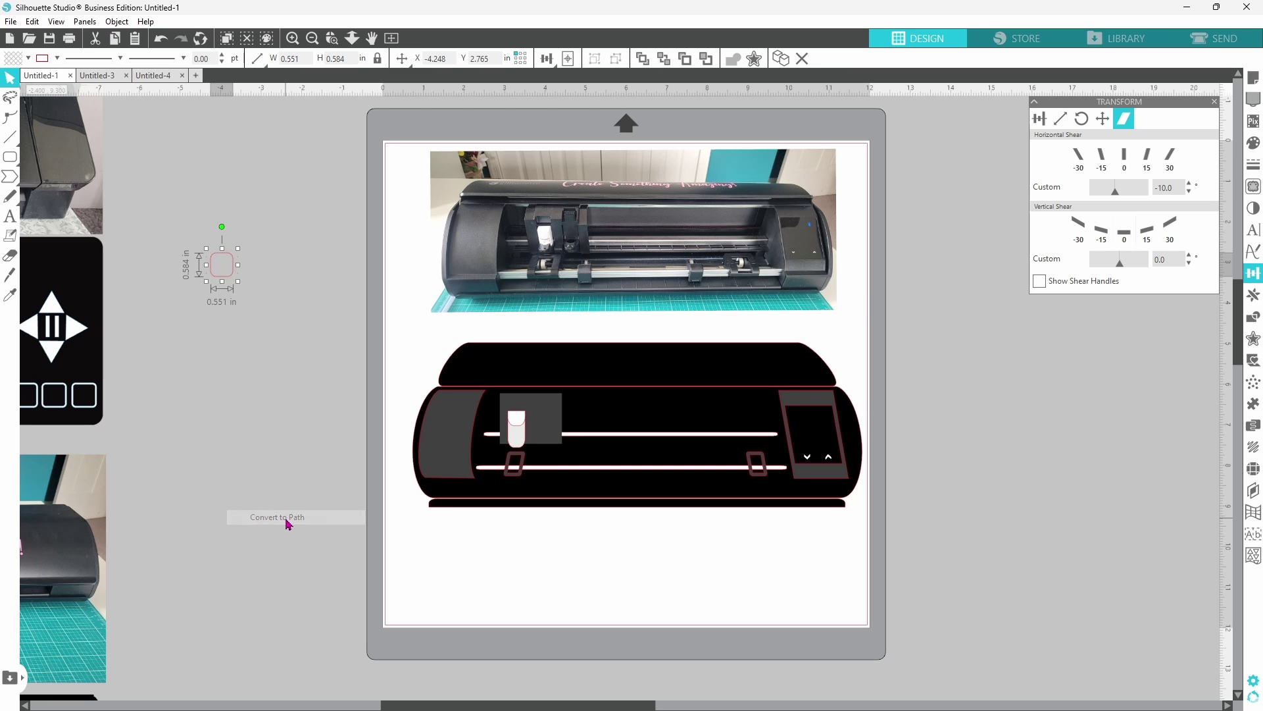
click(30, 62)
click(34, 82)
right_click(224, 266)
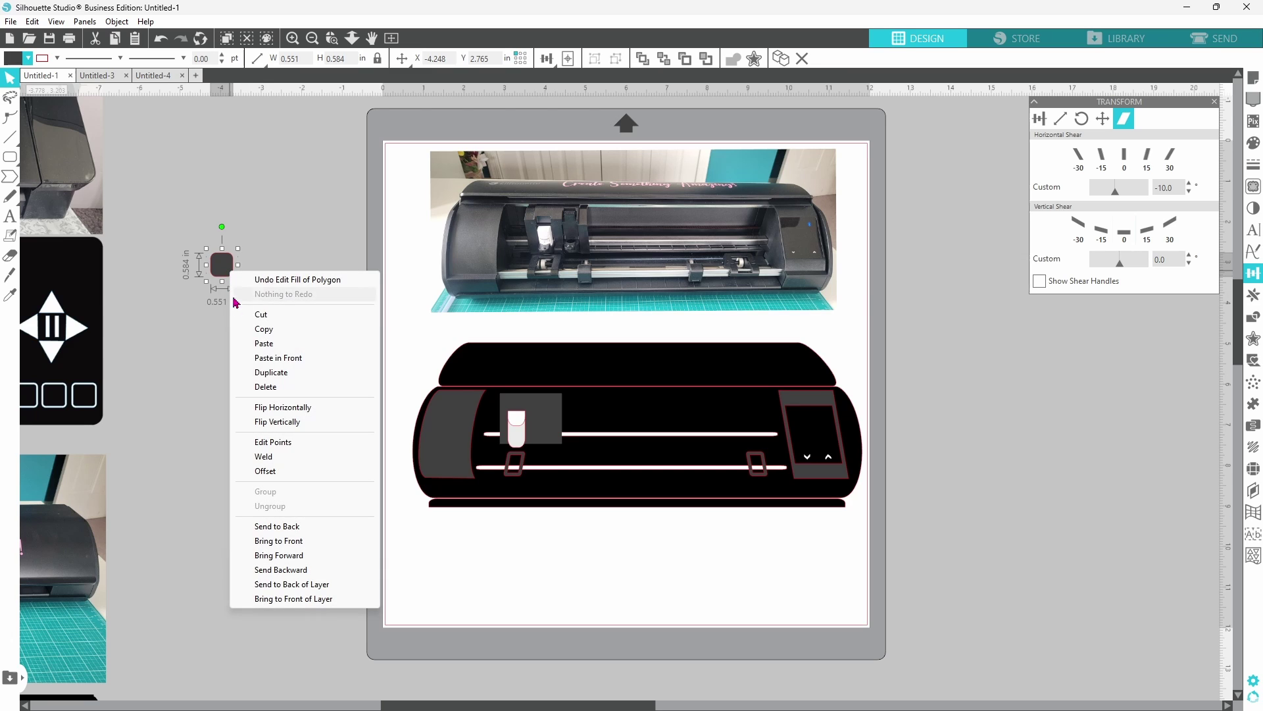
click(265, 374)
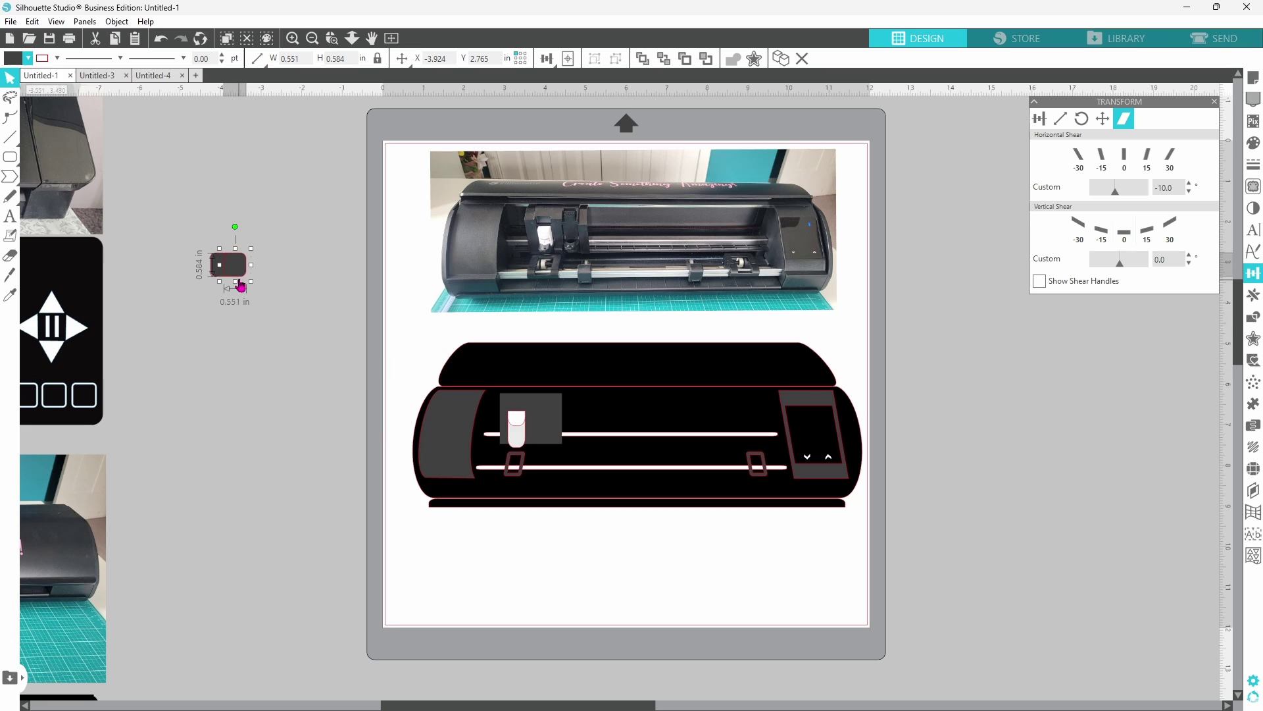
drag(240, 273, 222, 252)
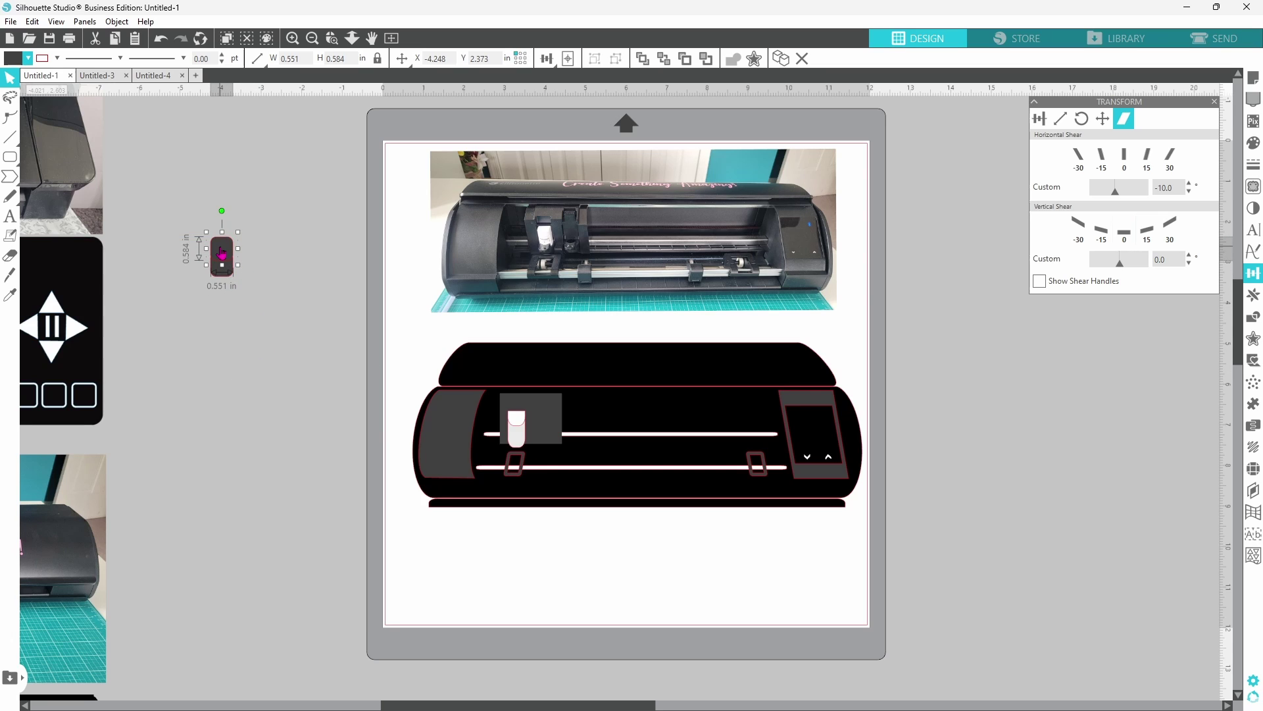
double_click(222, 252)
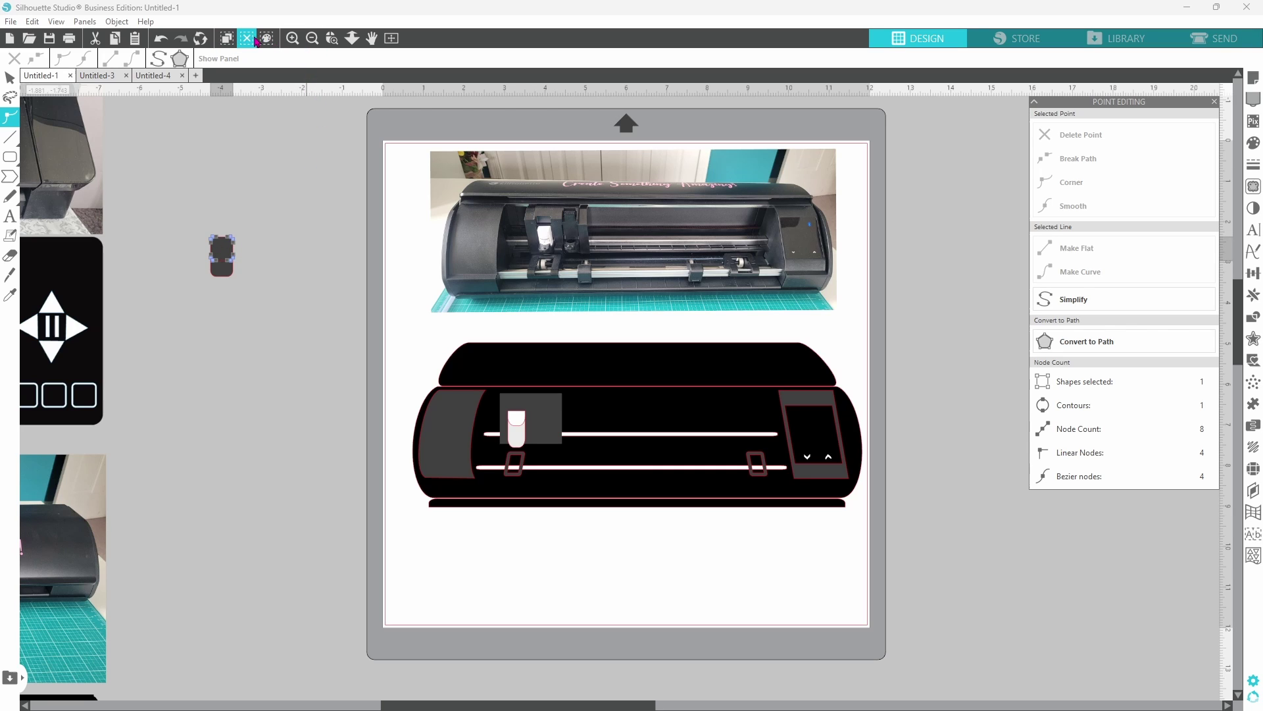
Zoom in on the shapes and pull the upper copy's top-right node inward to slant it.
click(332, 38)
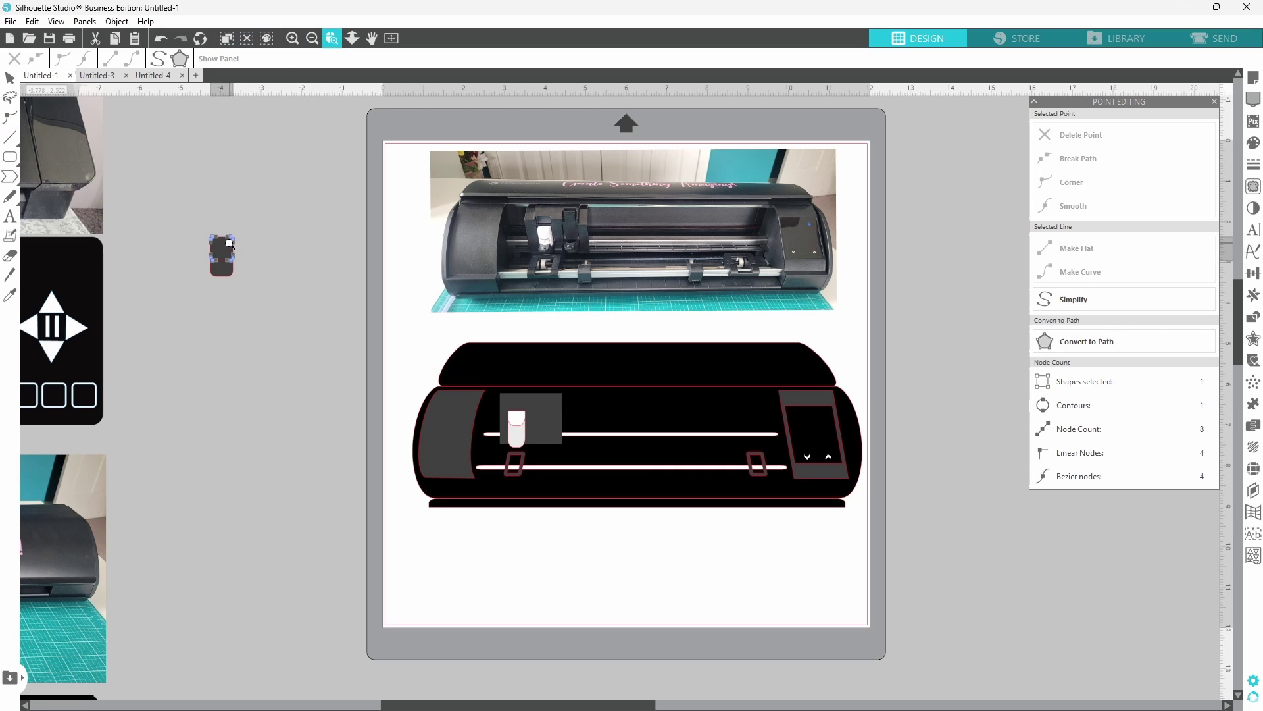
drag(229, 244, 214, 260)
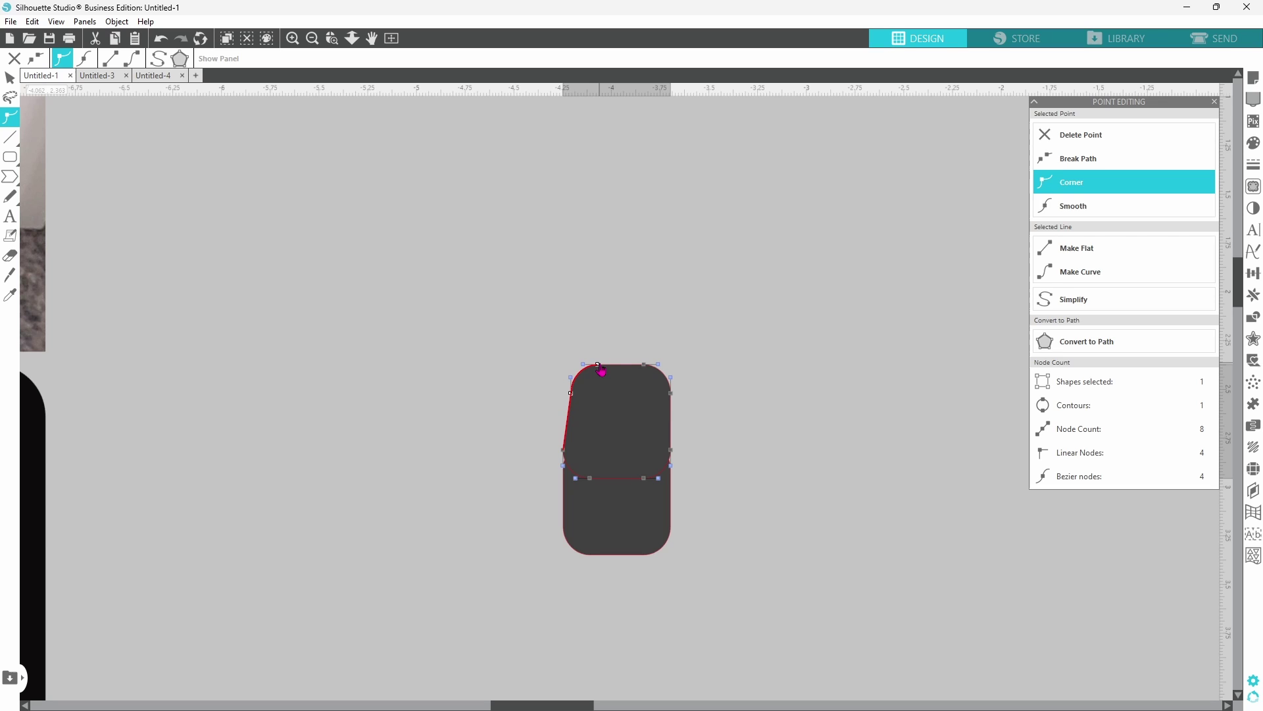
click(671, 394)
drag(650, 369, 661, 377)
double_click(603, 525)
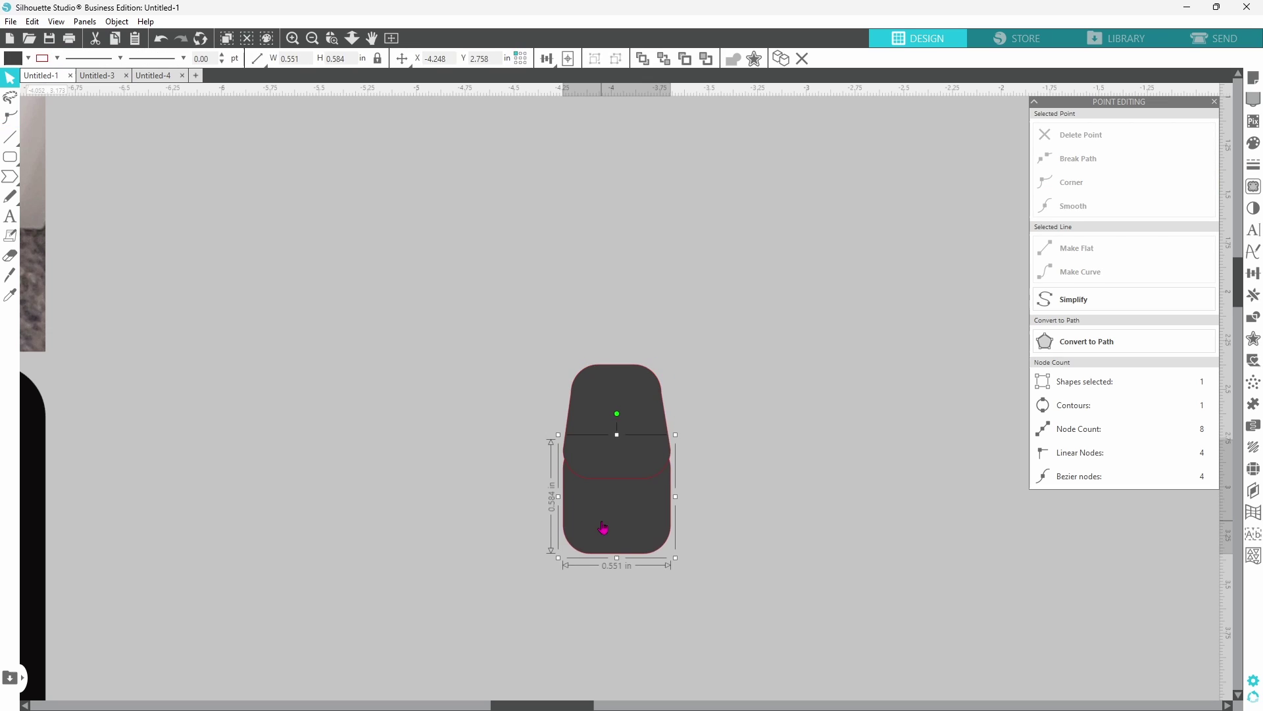
Nudge the lower shape up and weld both into one 0.551 × 0.922 in wheel.
key(Up)
key(Up)
key(Up)
key(Up)
key(Up)
key(Up)
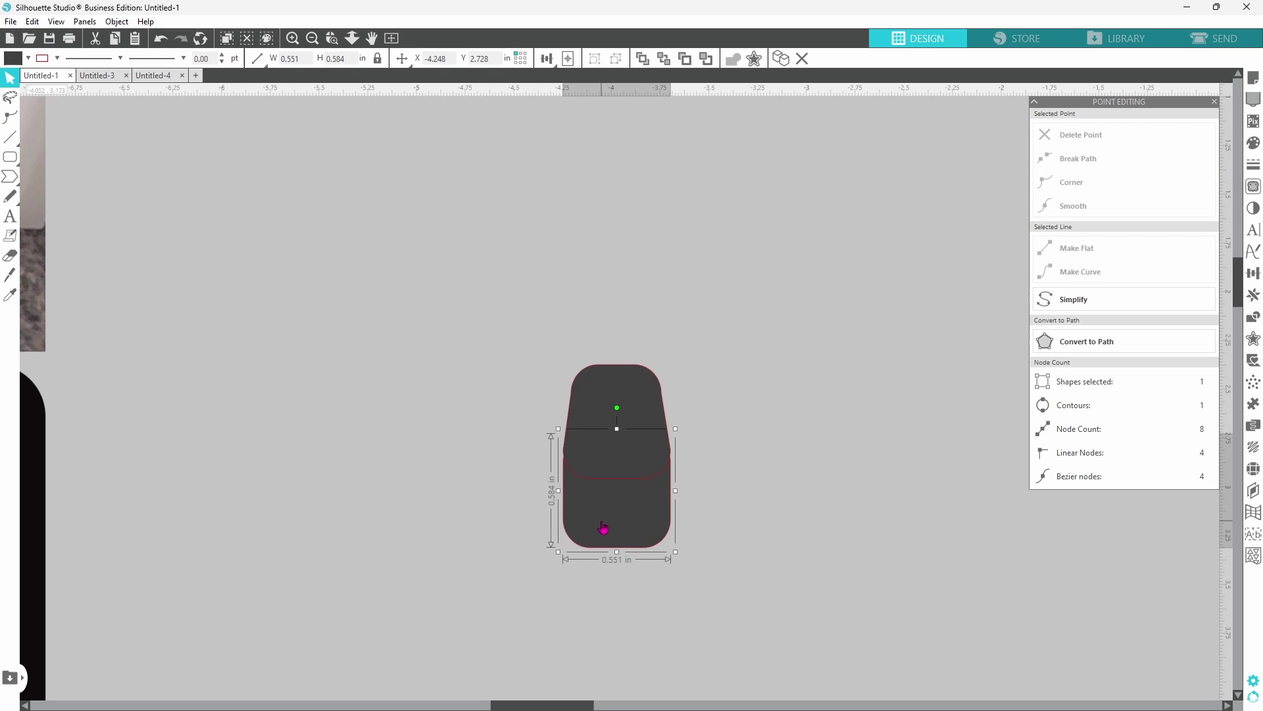
key(Up)
key(Up)
key(Up)
key(Up)
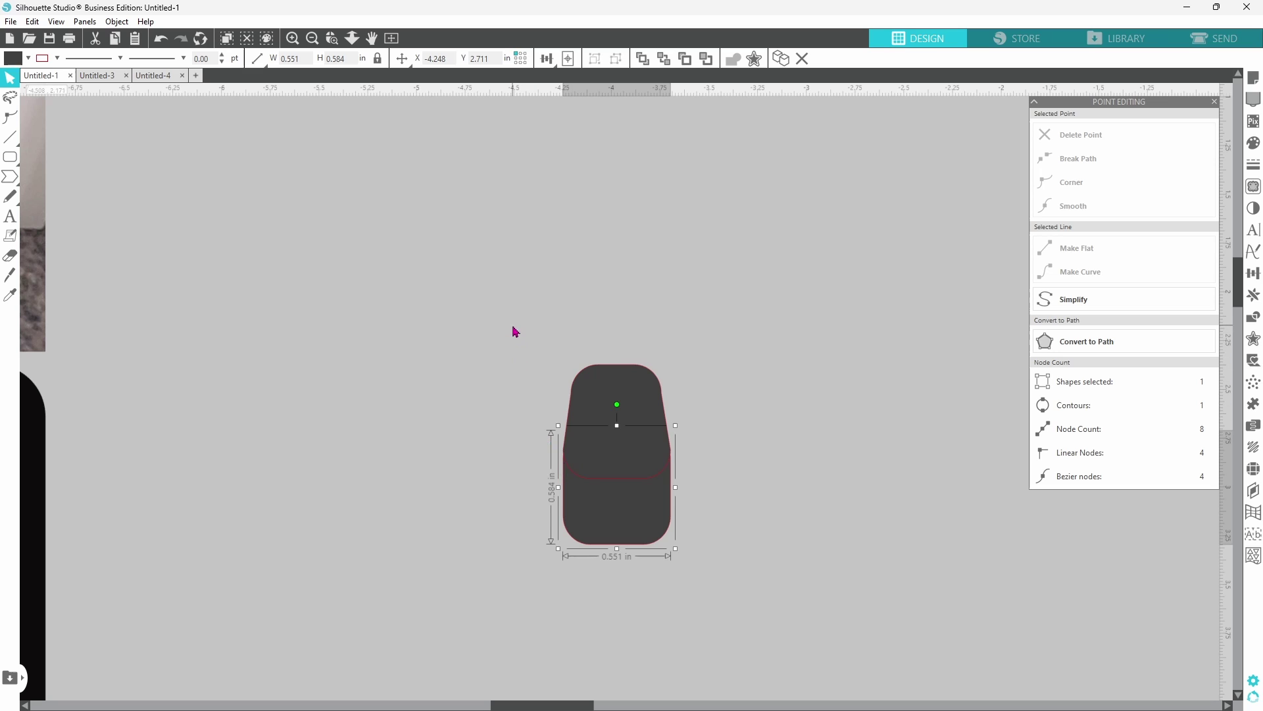
shift+click(615, 454)
right_click(644, 517)
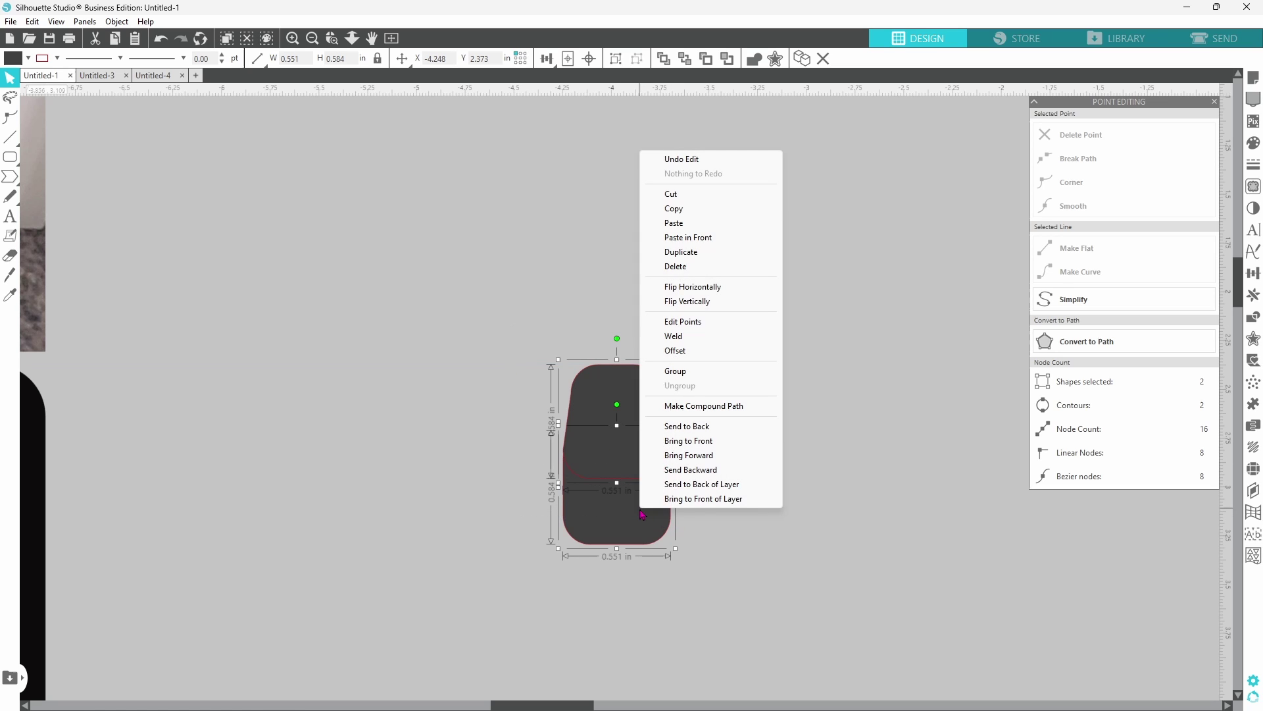
click(685, 334)
click(391, 37)
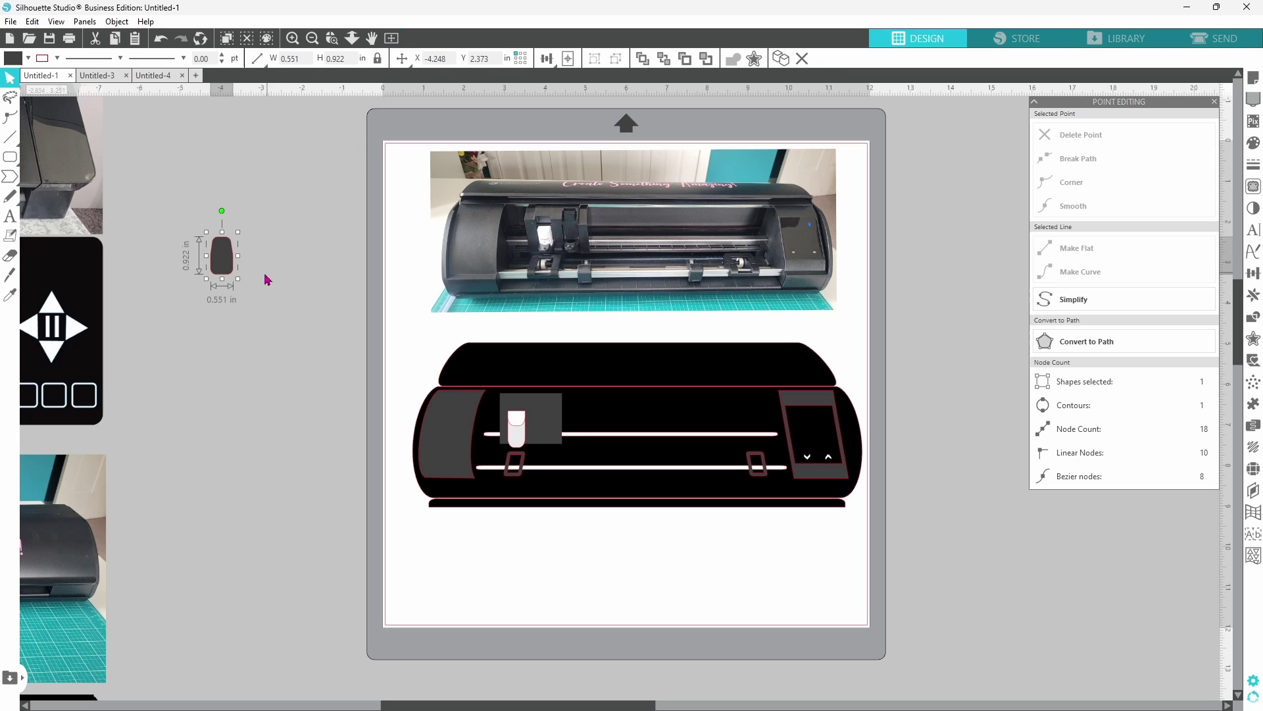
Place the wheel on the lower rail, add a duplicate further right, and select the whole drawing.
mouse_move(232, 275)
mouse_down()
mouse_move(450, 377)
mouse_move(587, 475)
mouse_move(598, 445)
mouse_move(593, 461)
mouse_up()
click(423, 436)
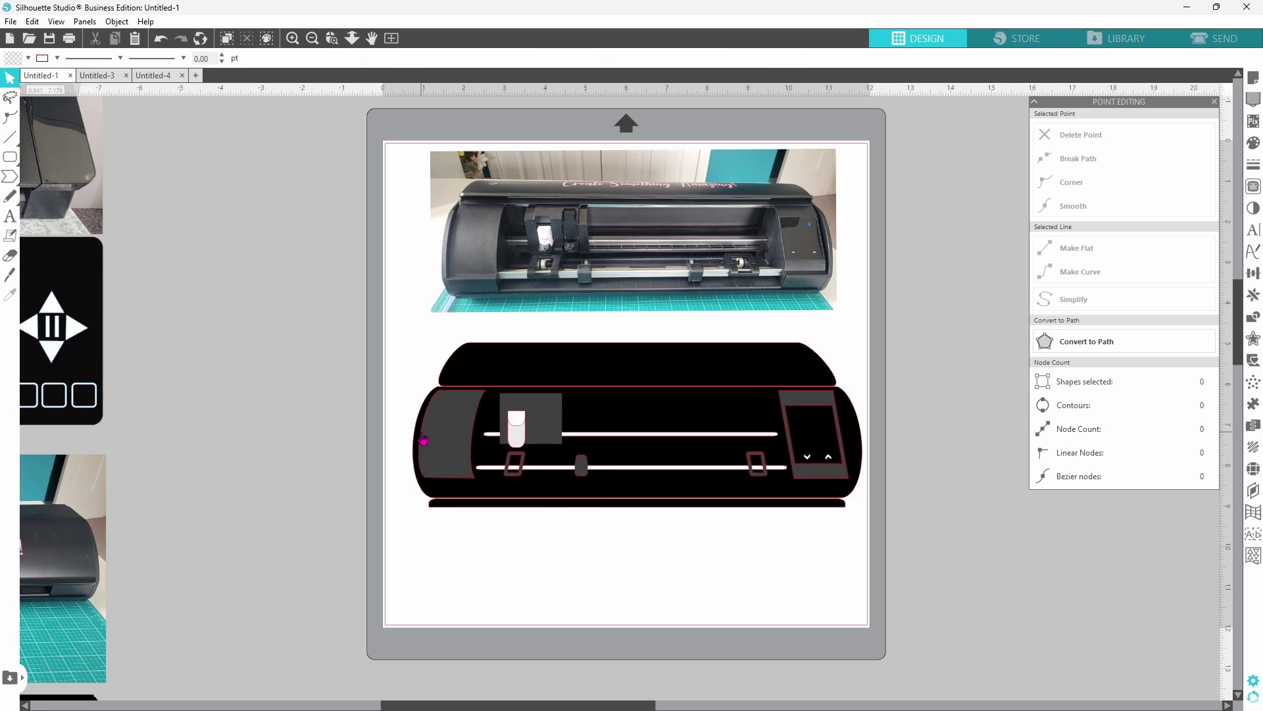
click(582, 475)
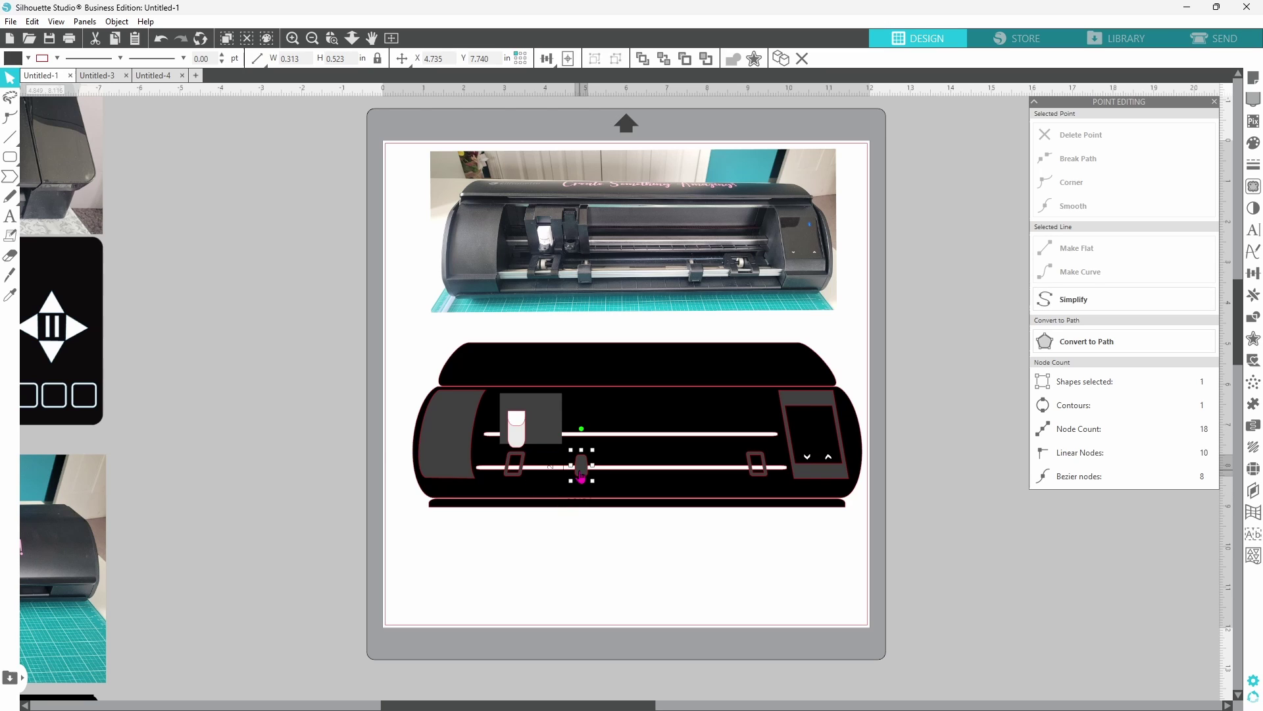
click(780, 58)
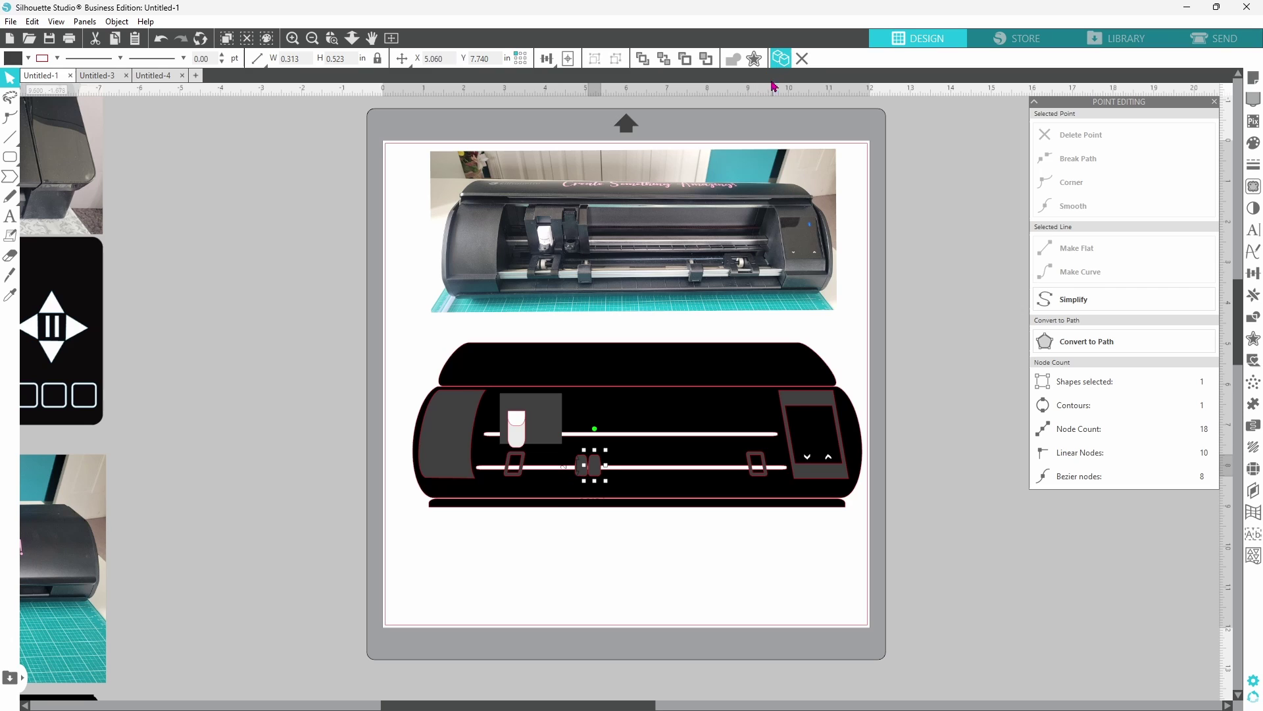
drag(600, 472, 676, 478)
drag(398, 325, 827, 527)
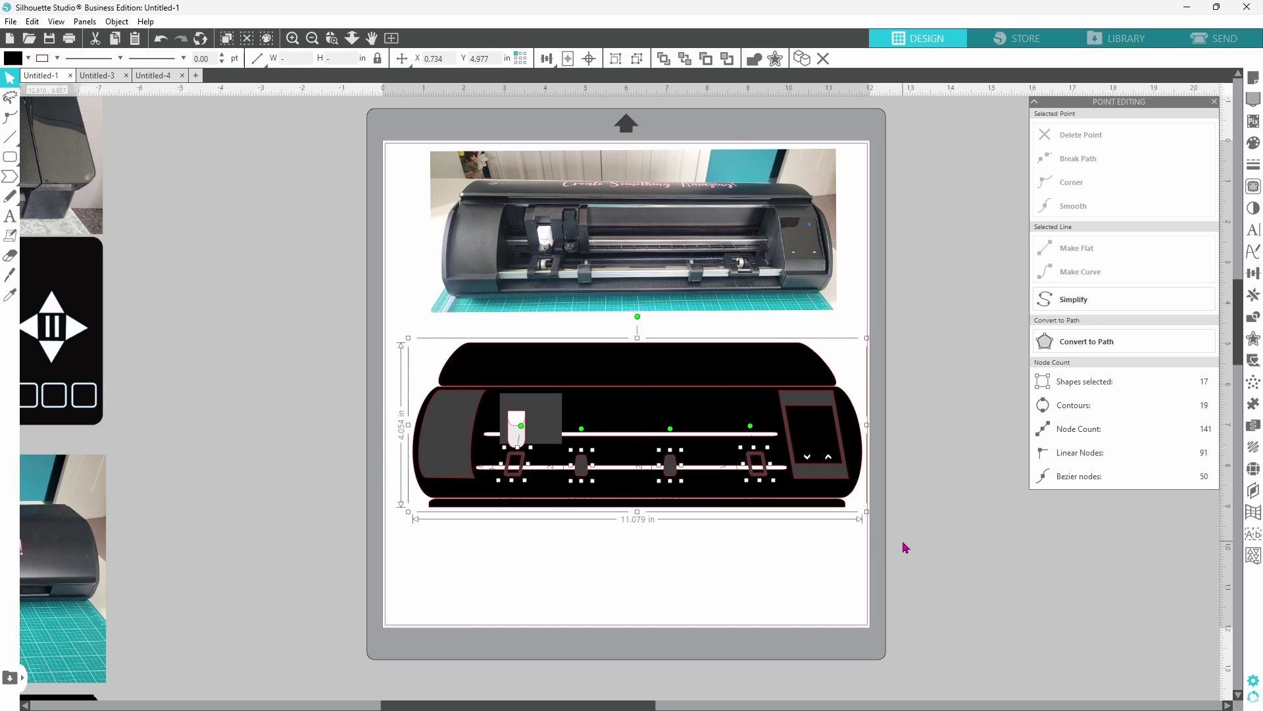
Set every machine piece's cut-line colour to none and ungroup the drawing.
click(57, 58)
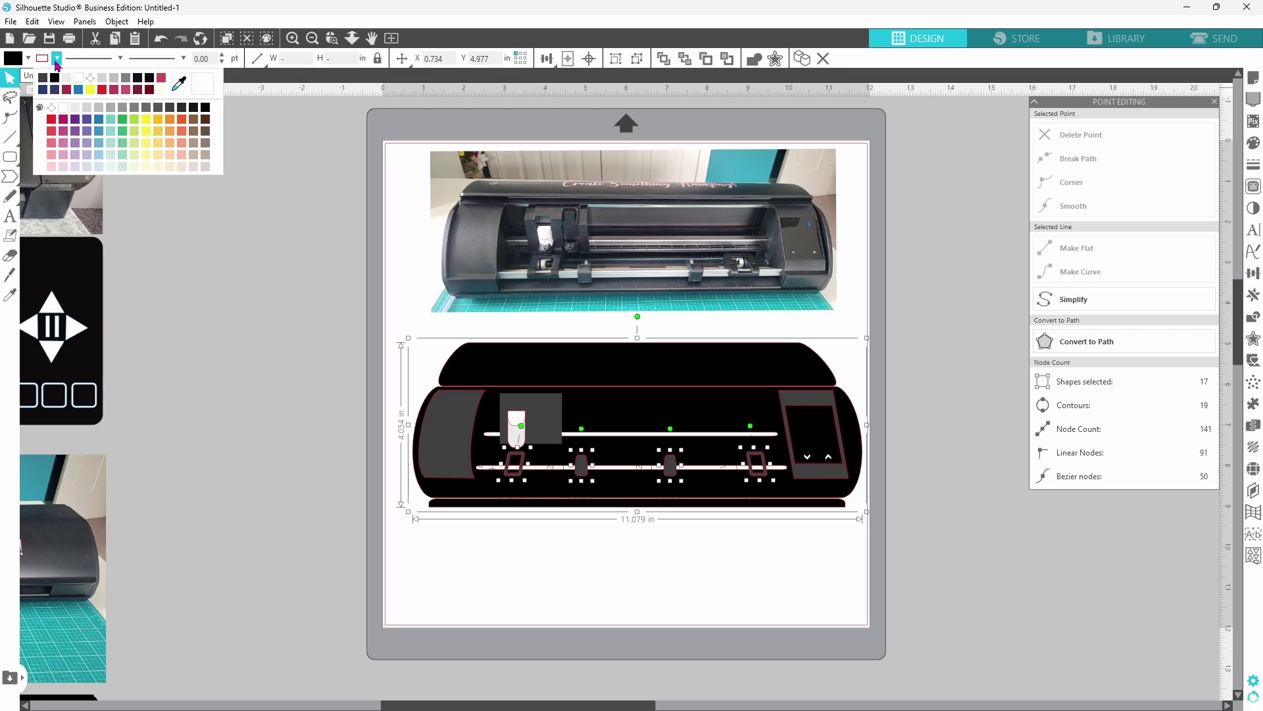
click(92, 85)
right_click(555, 434)
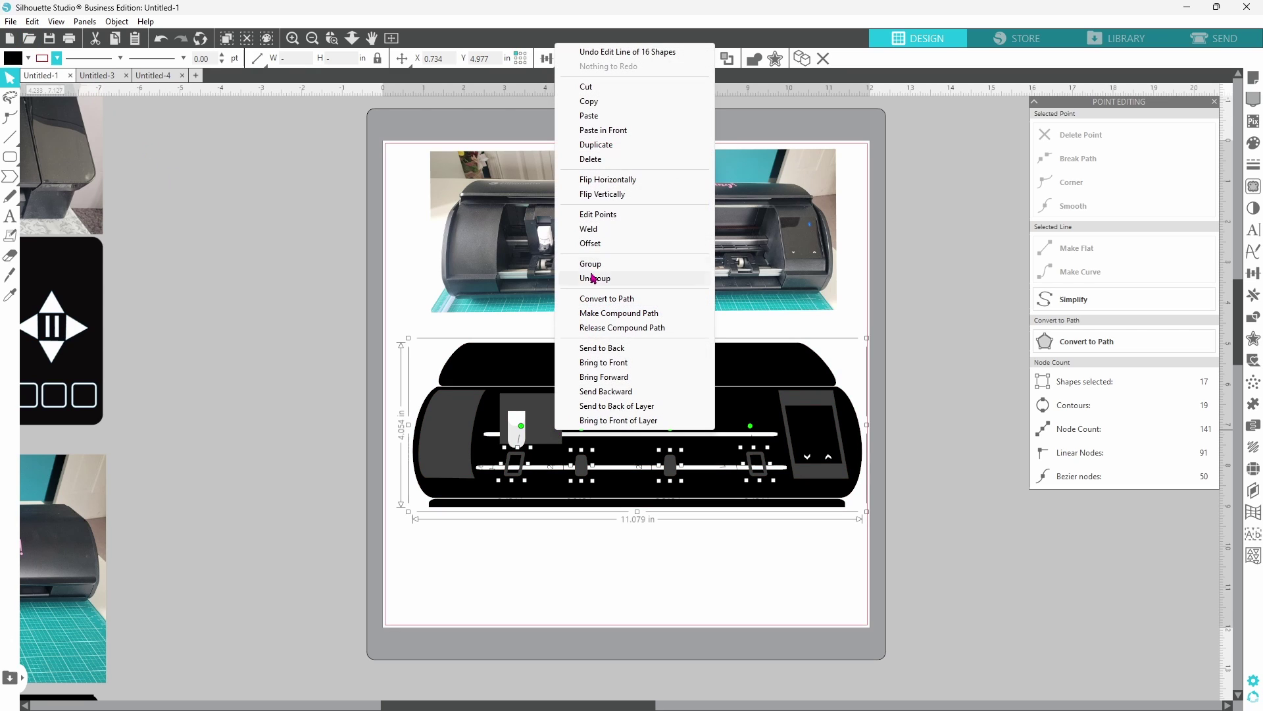
click(593, 278)
click(331, 329)
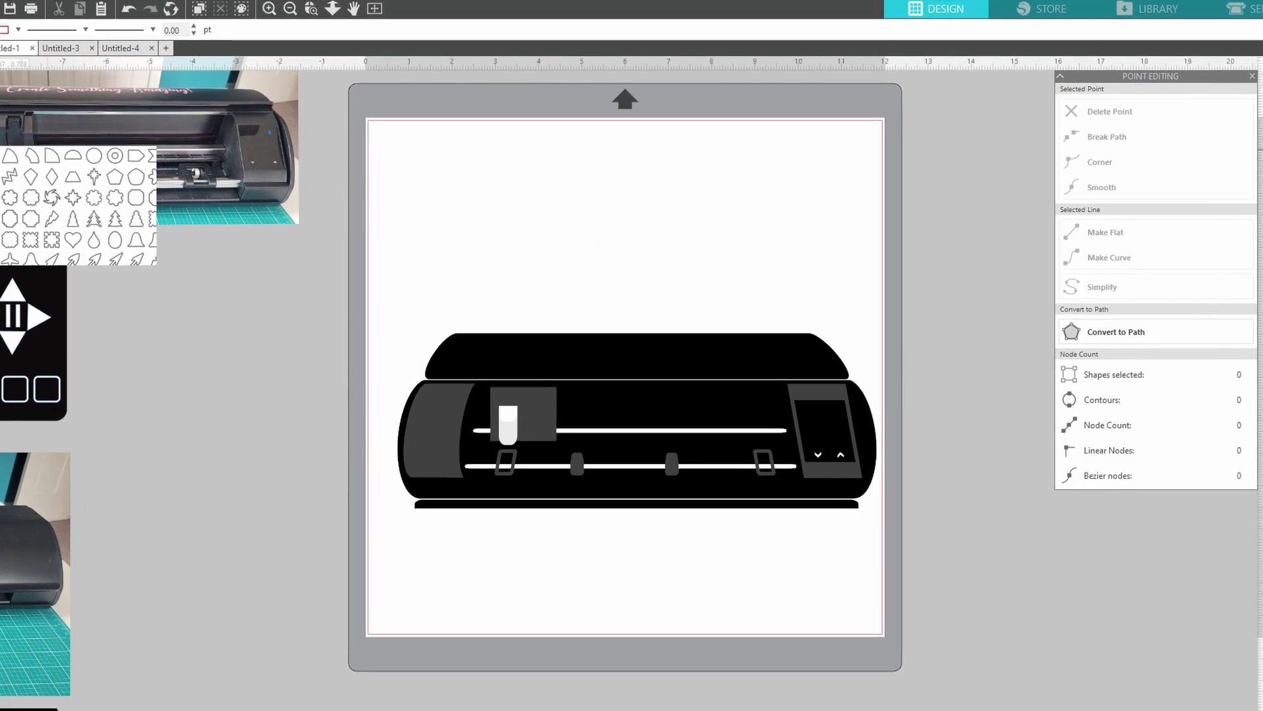